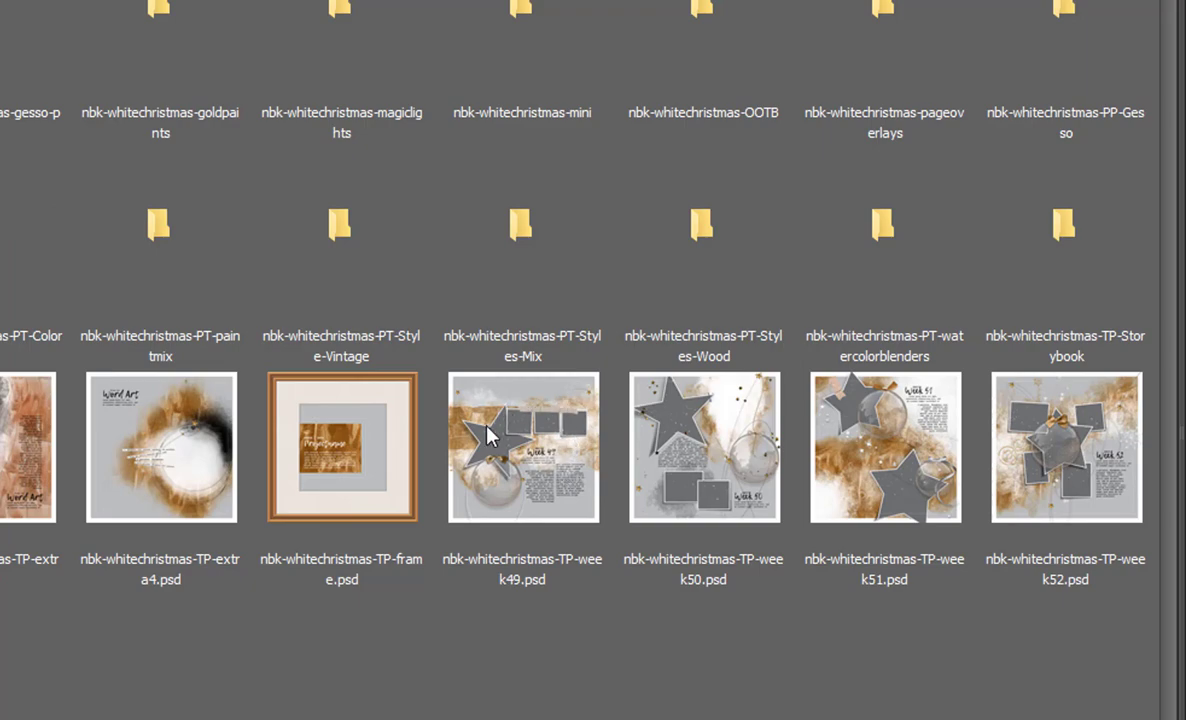
Open the nbk-whitechristmas-TP-week49.psd template from Bridge in Photoshop and reposition its window with the Move tool active.
left_click(556, 445)
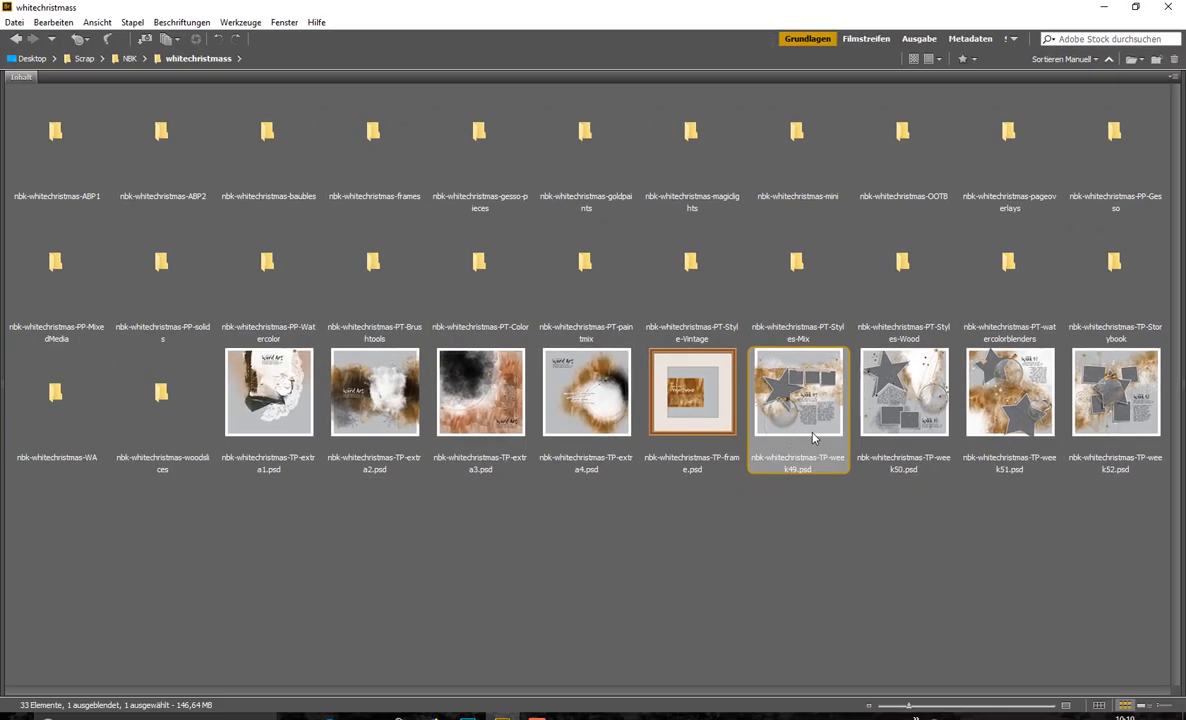
double_click(798, 395)
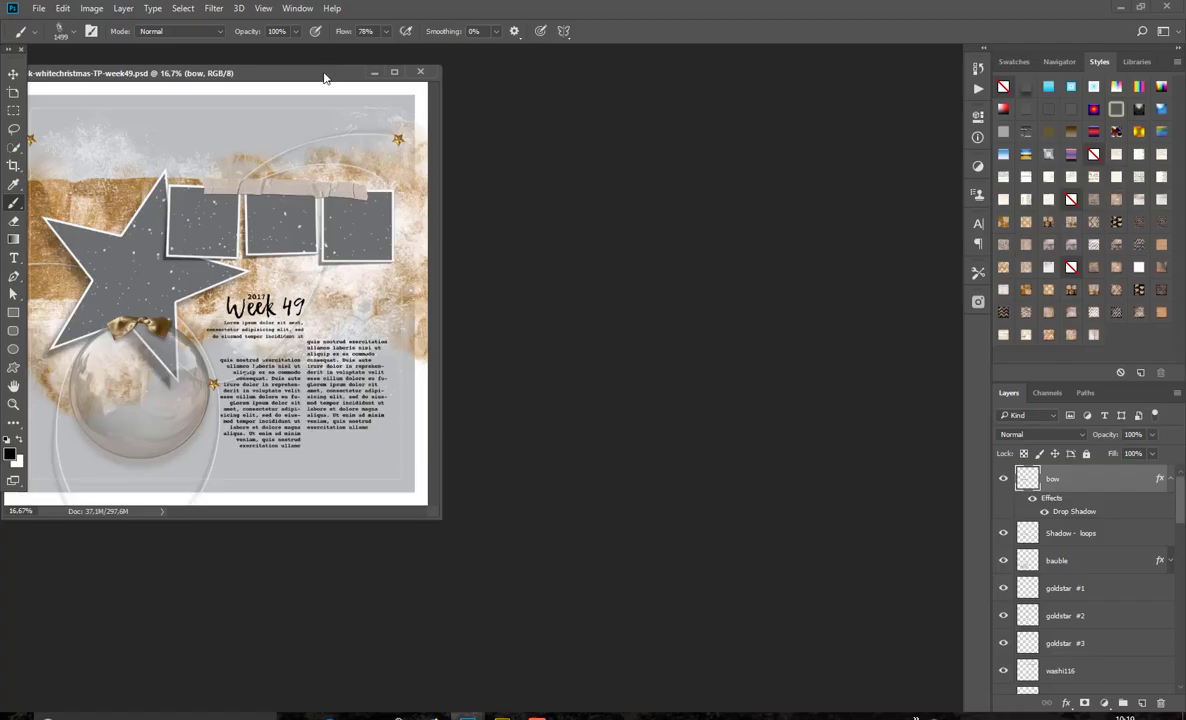
left_click(15, 72)
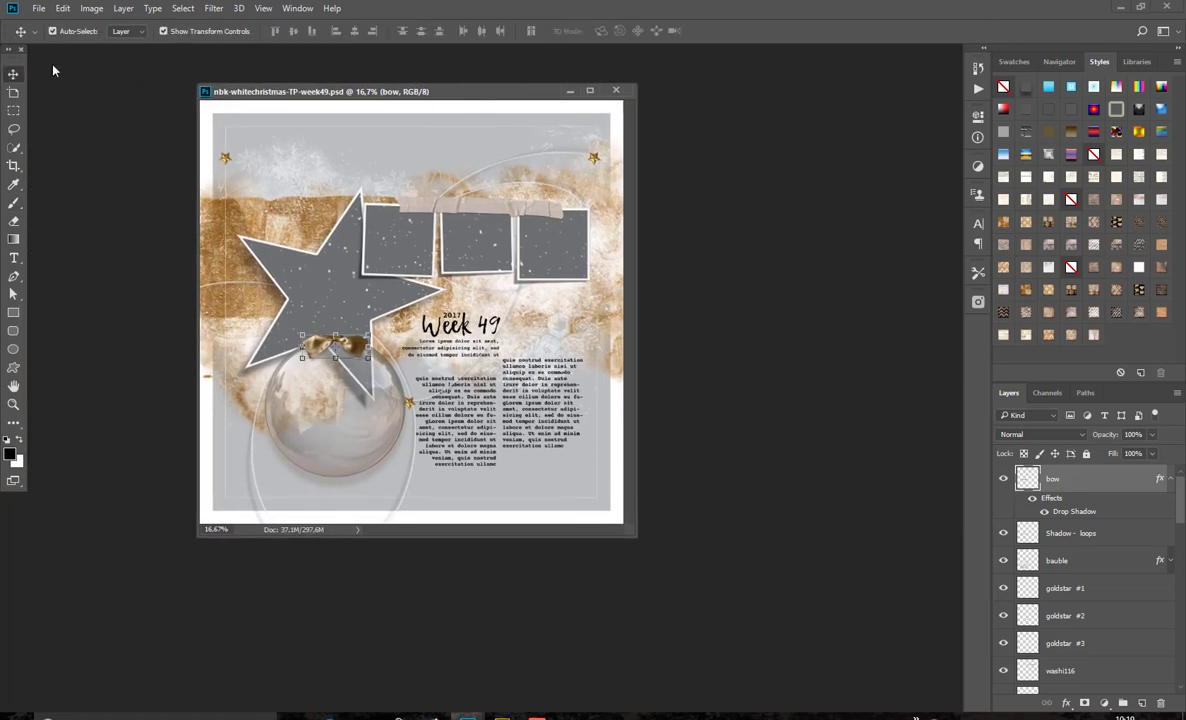
right_click(521, 88)
left_click(493, 92)
left_click(502, 717)
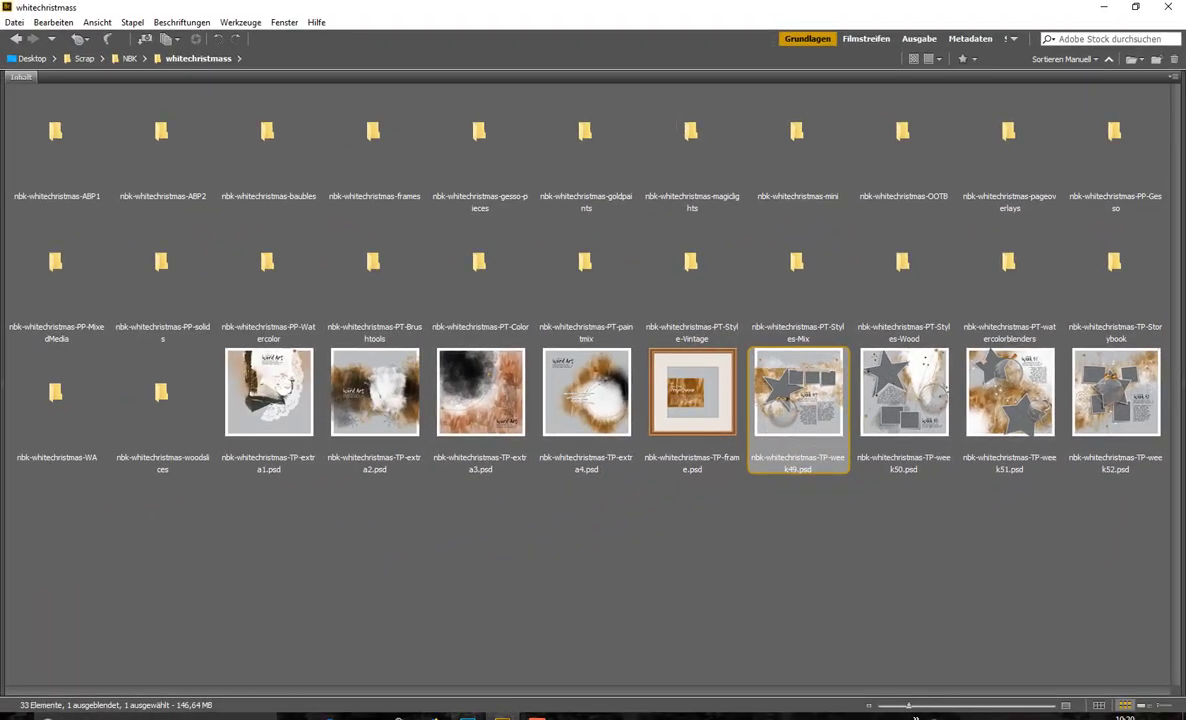
mouse_move(487, 716)
left_click(542, 660)
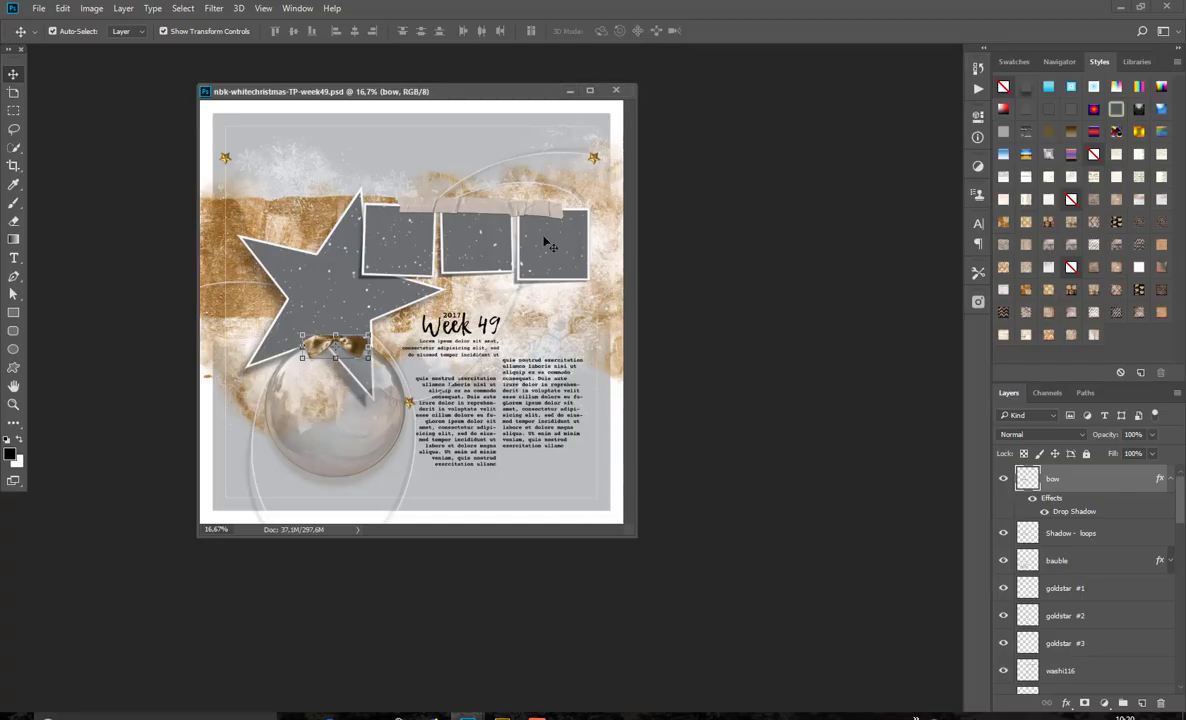
Inspect the square photo masks, the star mask and the gold background layer in the week49 template, and close the file.
left_click(490, 258)
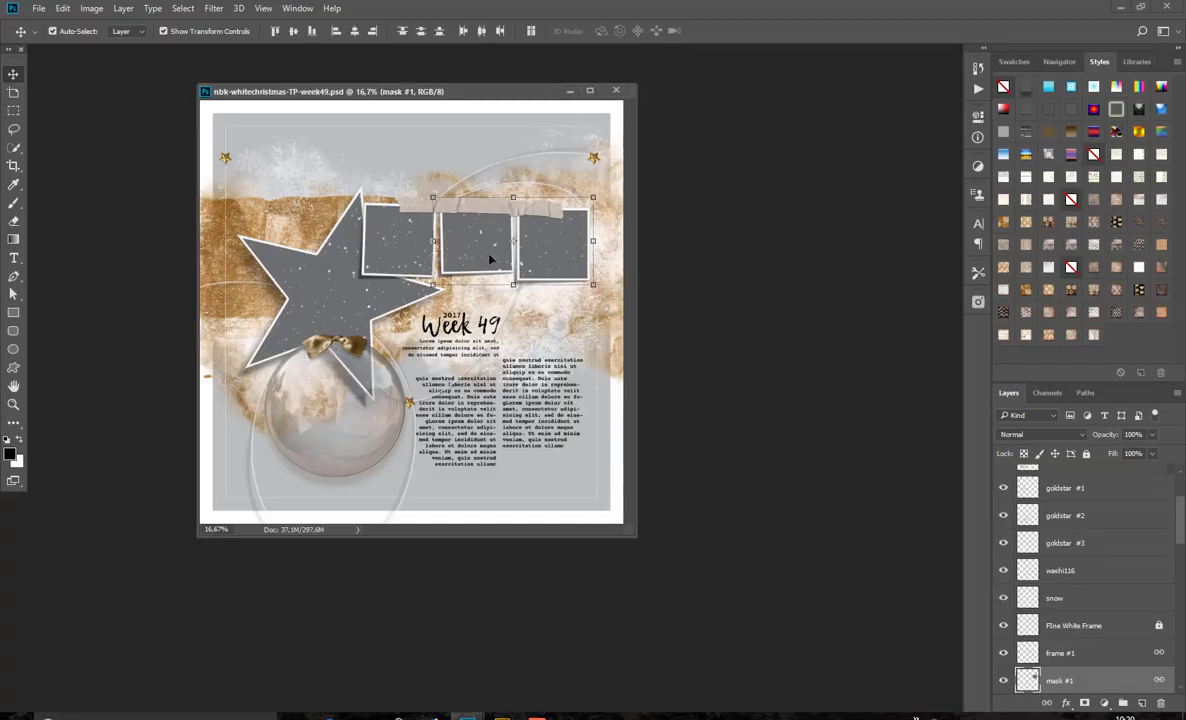
left_click(413, 248)
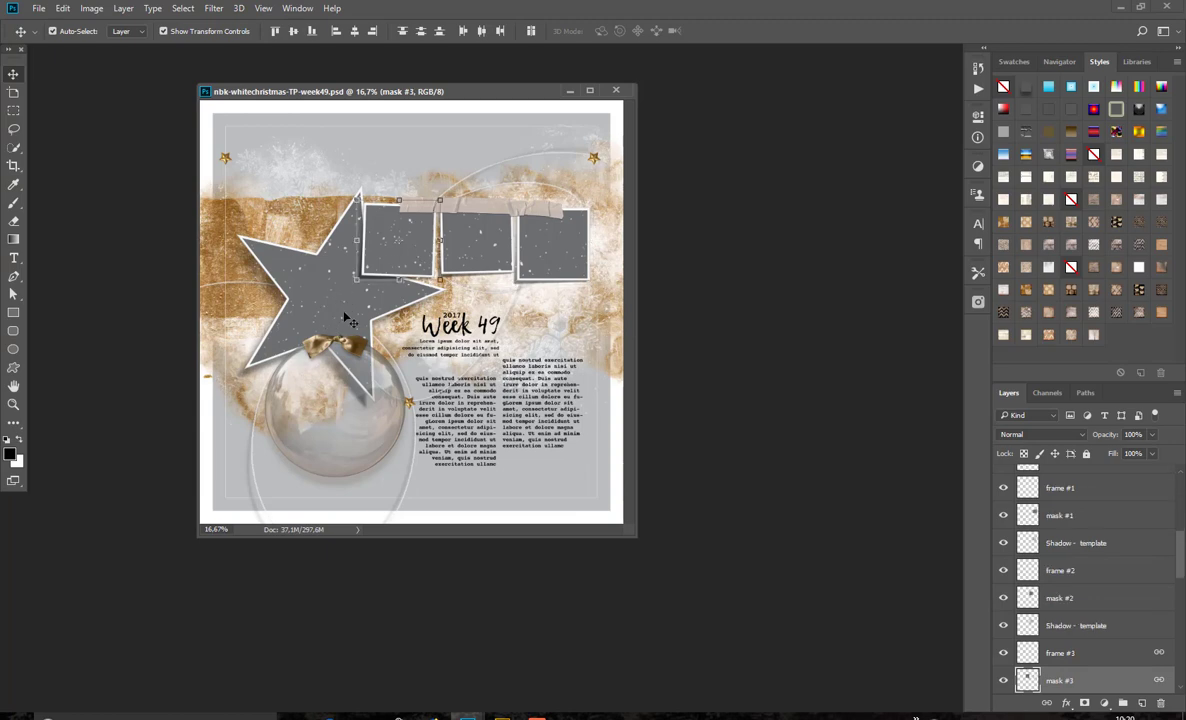
left_click(345, 316)
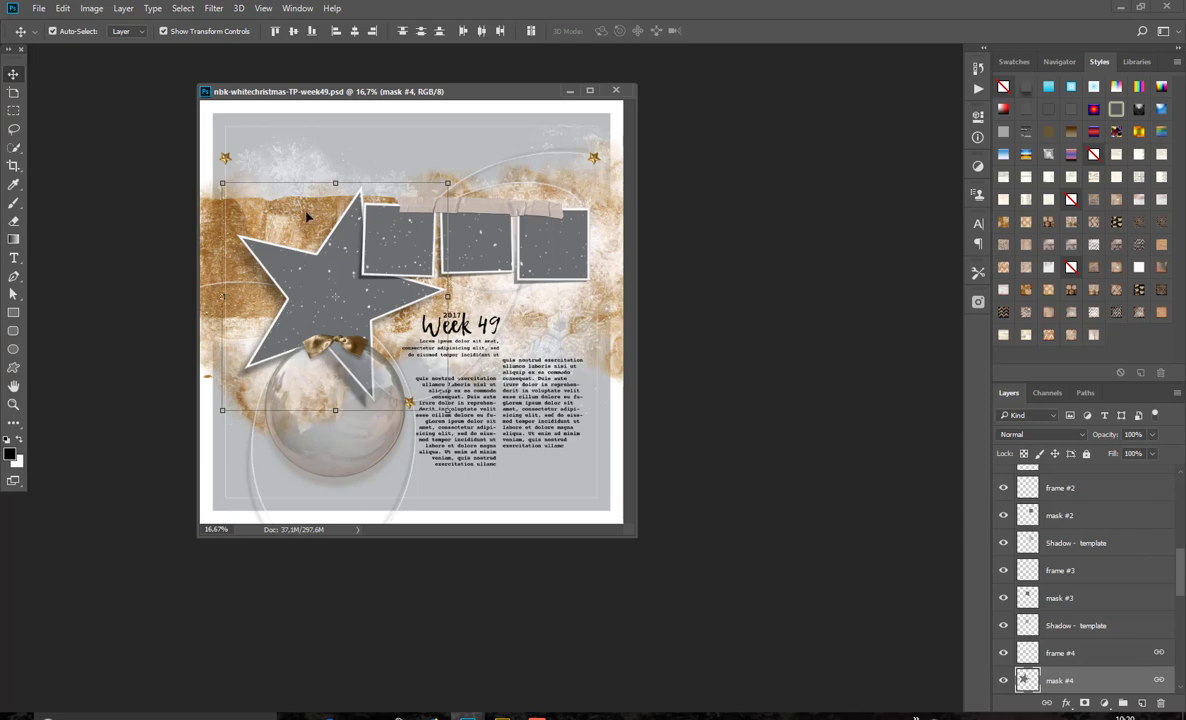
left_click(310, 197)
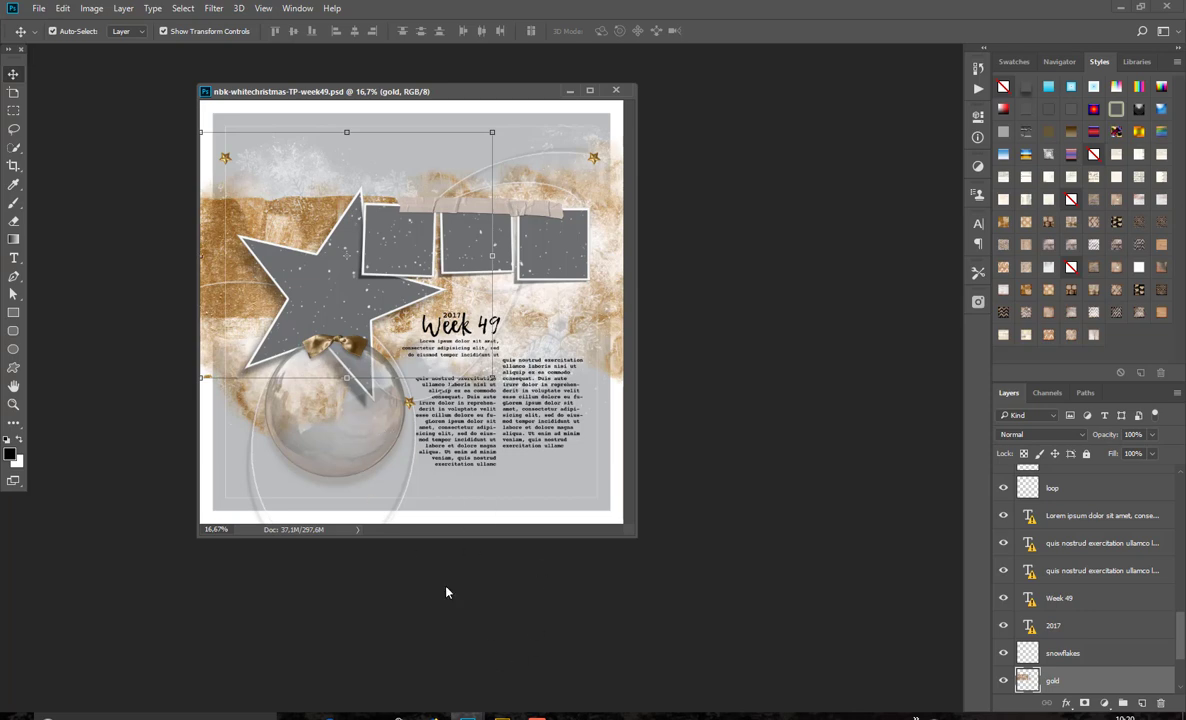
left_click(616, 90)
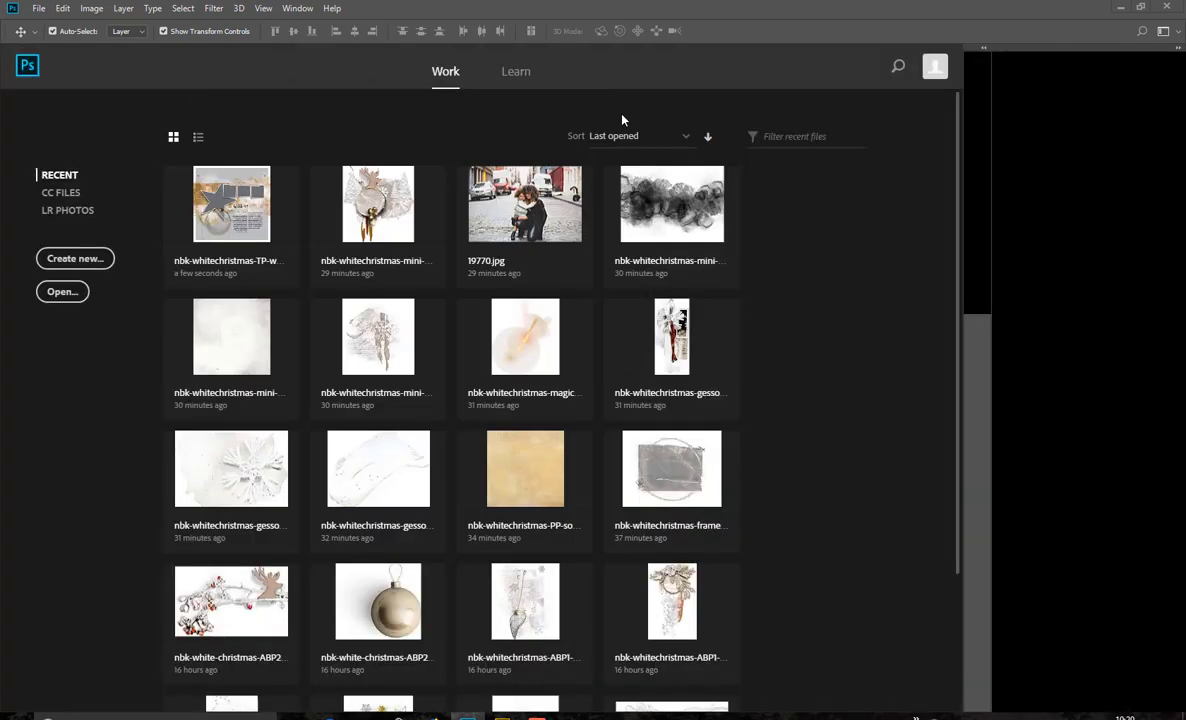
Open the nbk-whitechristmas-TP-extra2.psd template from Bridge in Photoshop, view its blended paint layout, and close it.
left_click(507, 714)
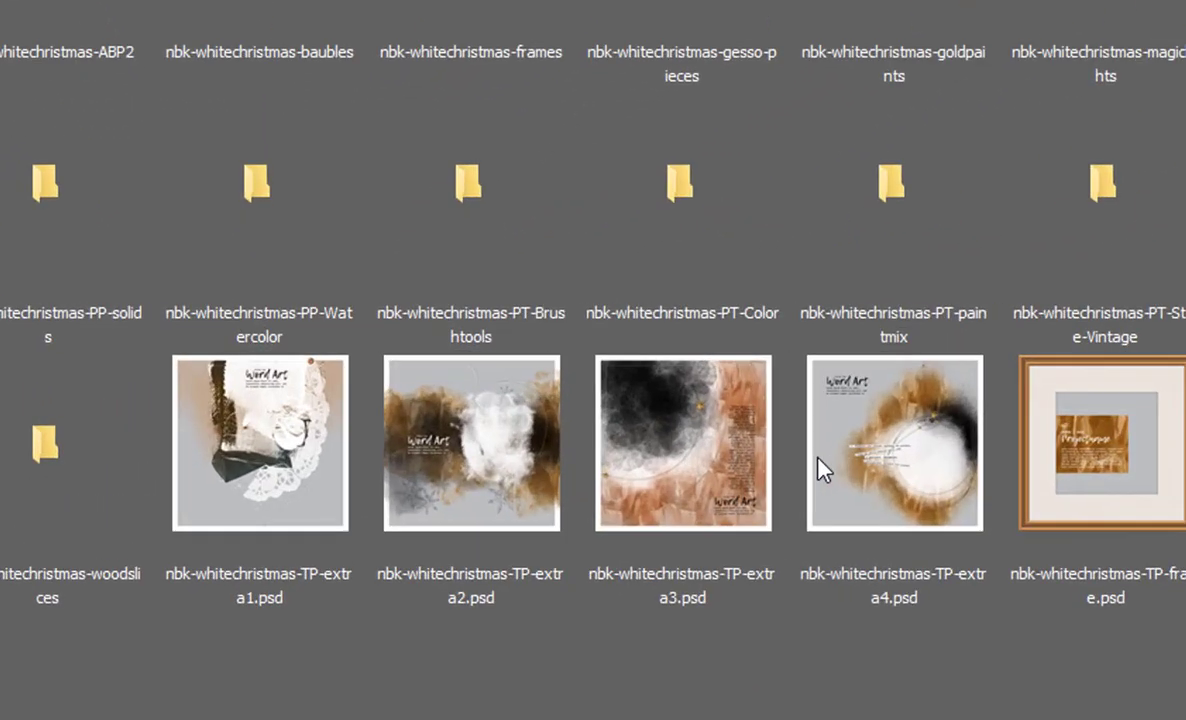
double_click(470, 490)
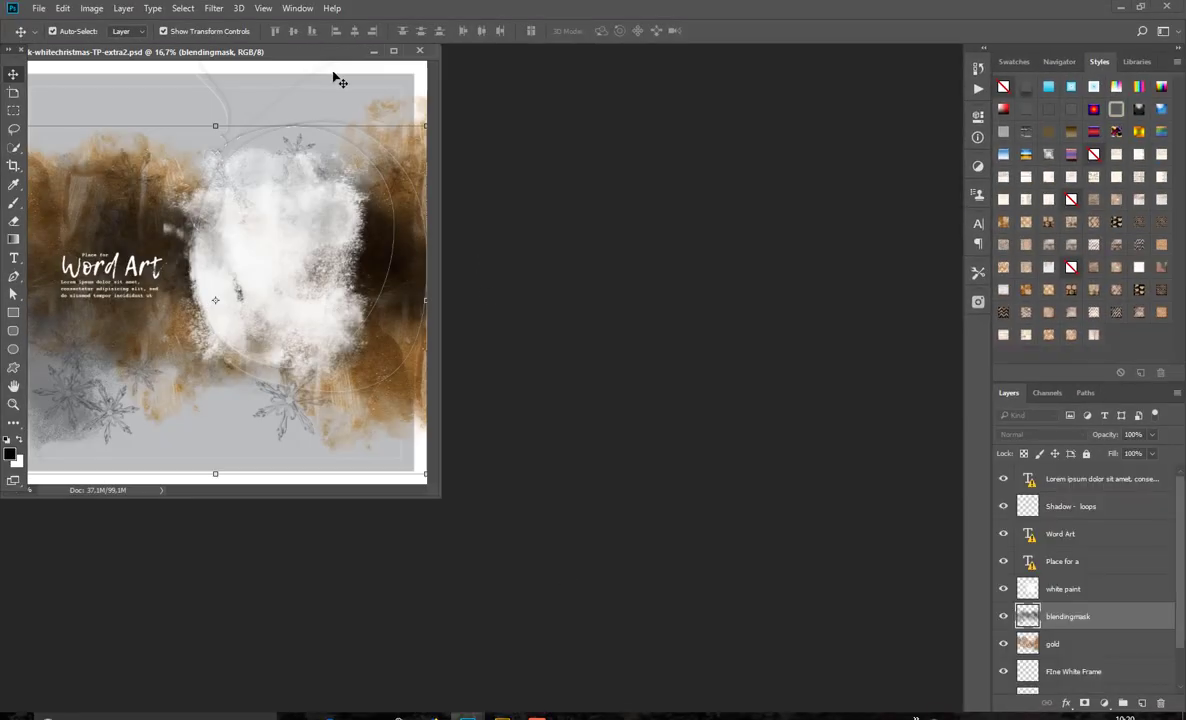
left_click_drag(334, 57, 562, 118)
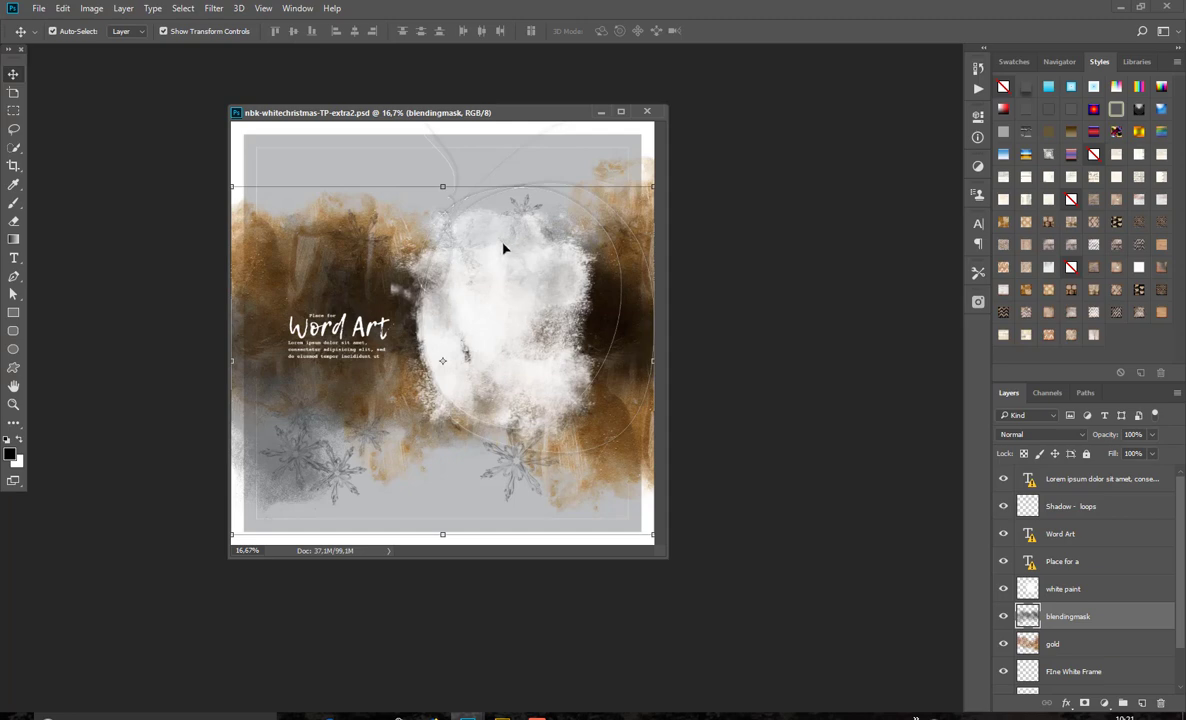
left_click(647, 111)
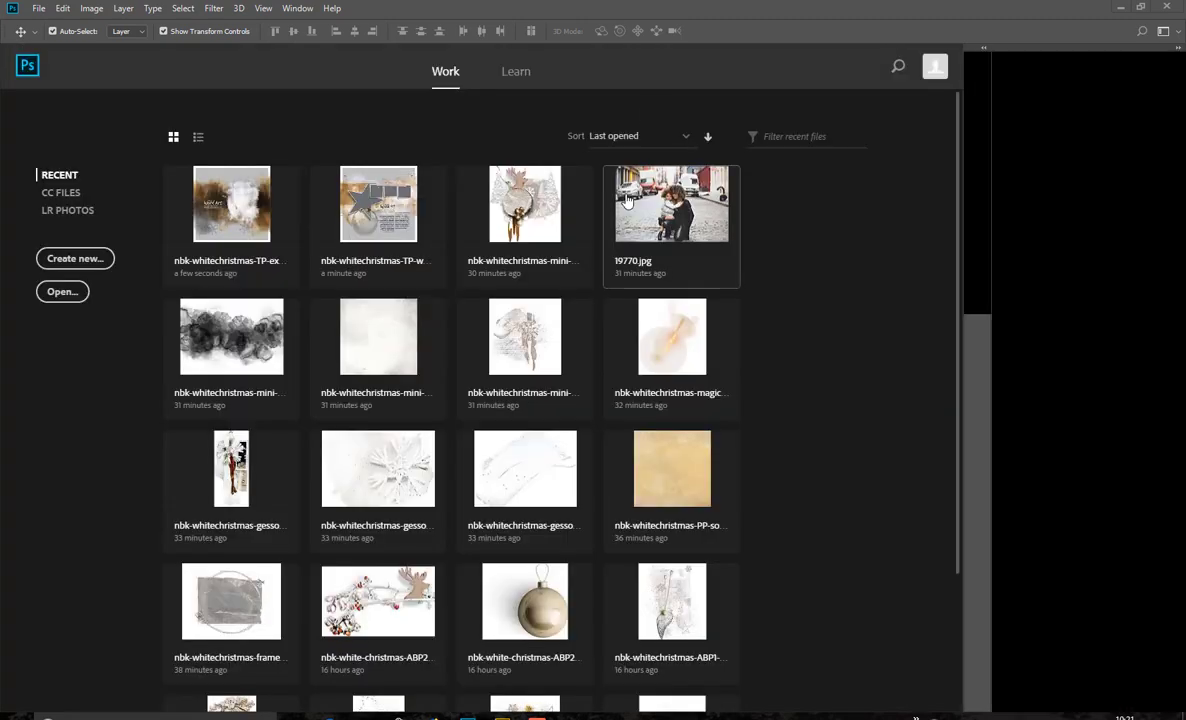
Open nbk-whitechristmas-ABP1-ArtsyBit-23.png from the nbk-whitechristmas-ABP1 folder in Bridge, view it in Photoshop, and close it.
left_click(503, 715)
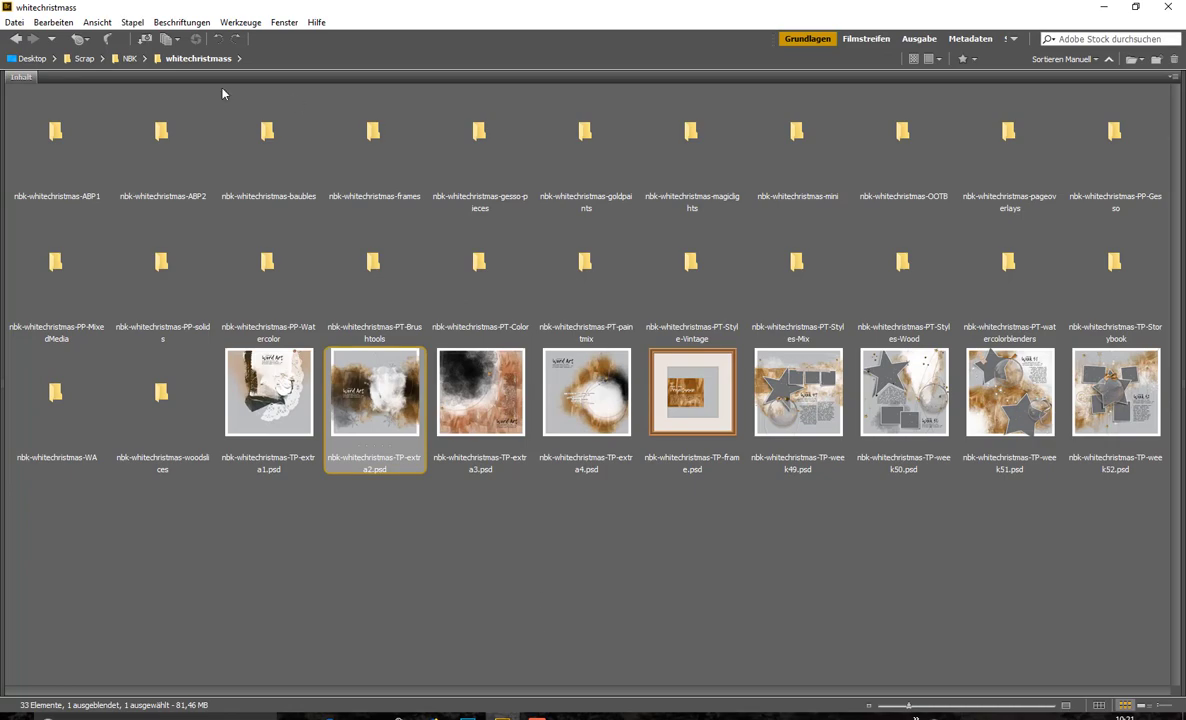
double_click(68, 133)
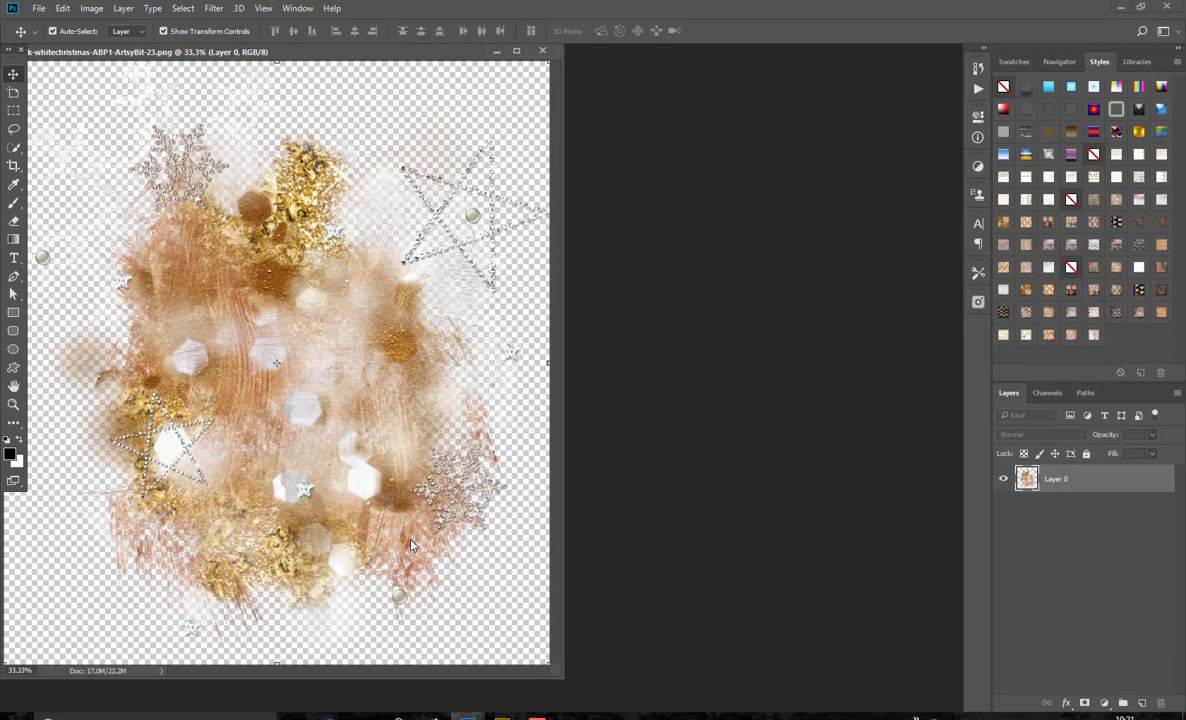
left_click_drag(350, 51, 442, 56)
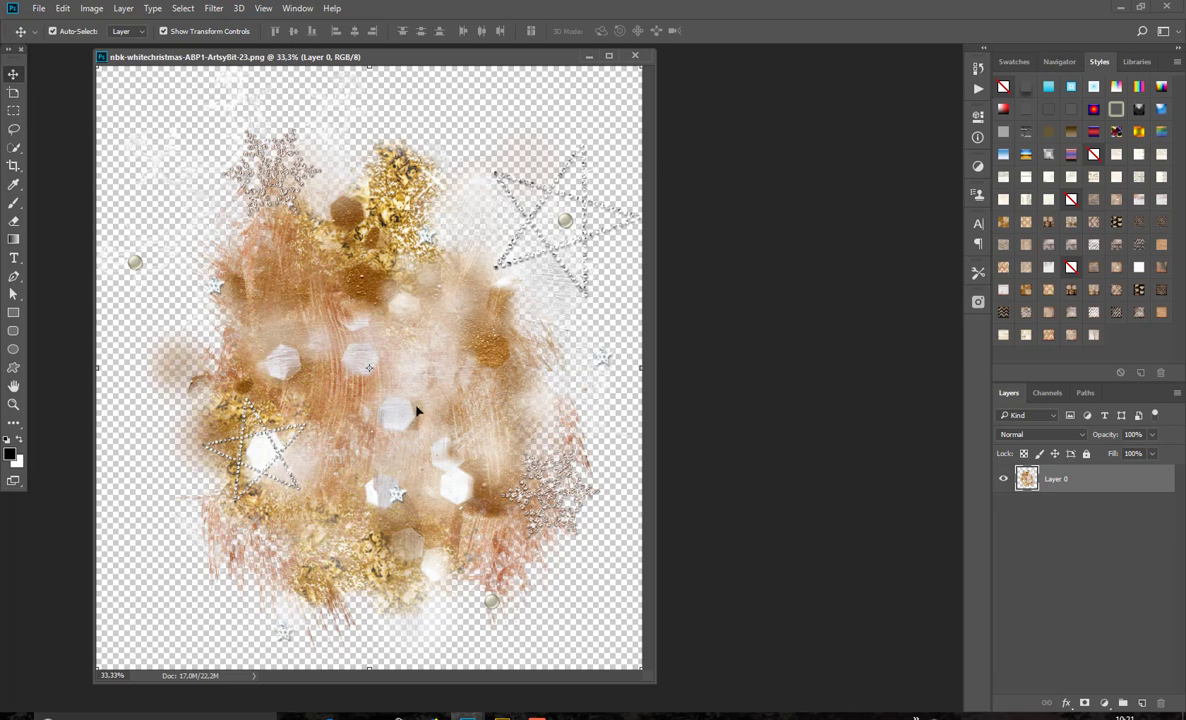
left_click(635, 57)
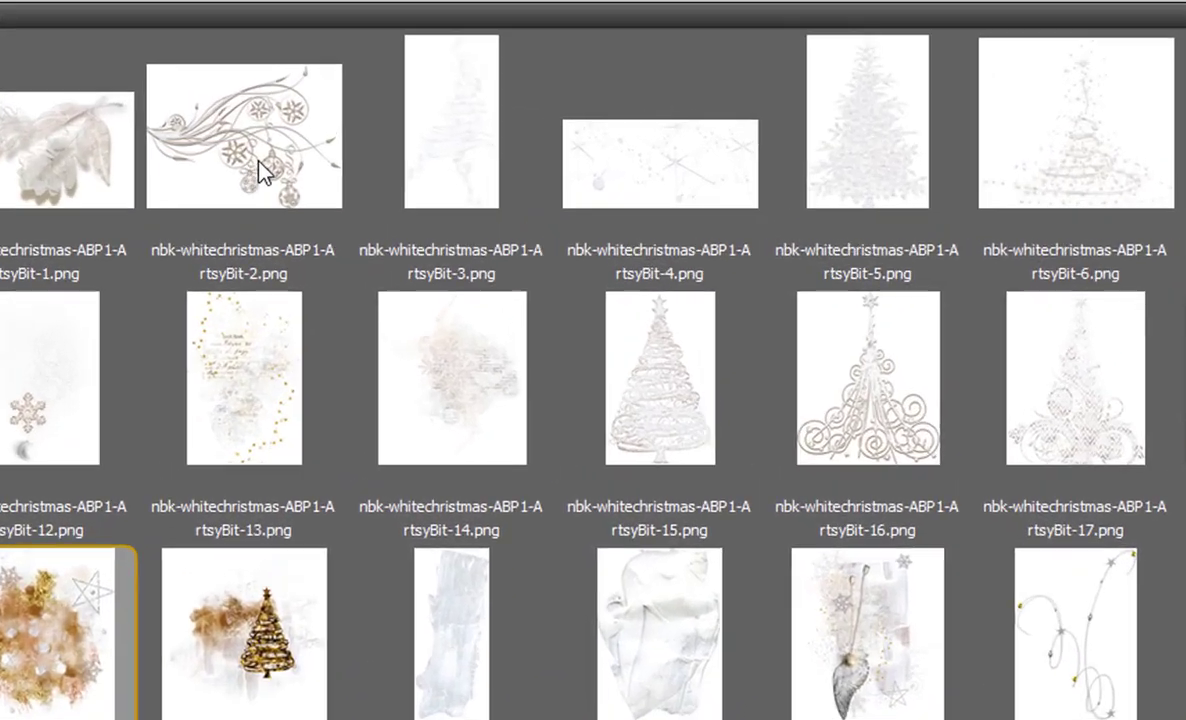
Open the ornament branch nbk-whitechristmas-ABP1-ArtsyBit-2.png in Photoshop, view it, and close it.
left_click(195, 160)
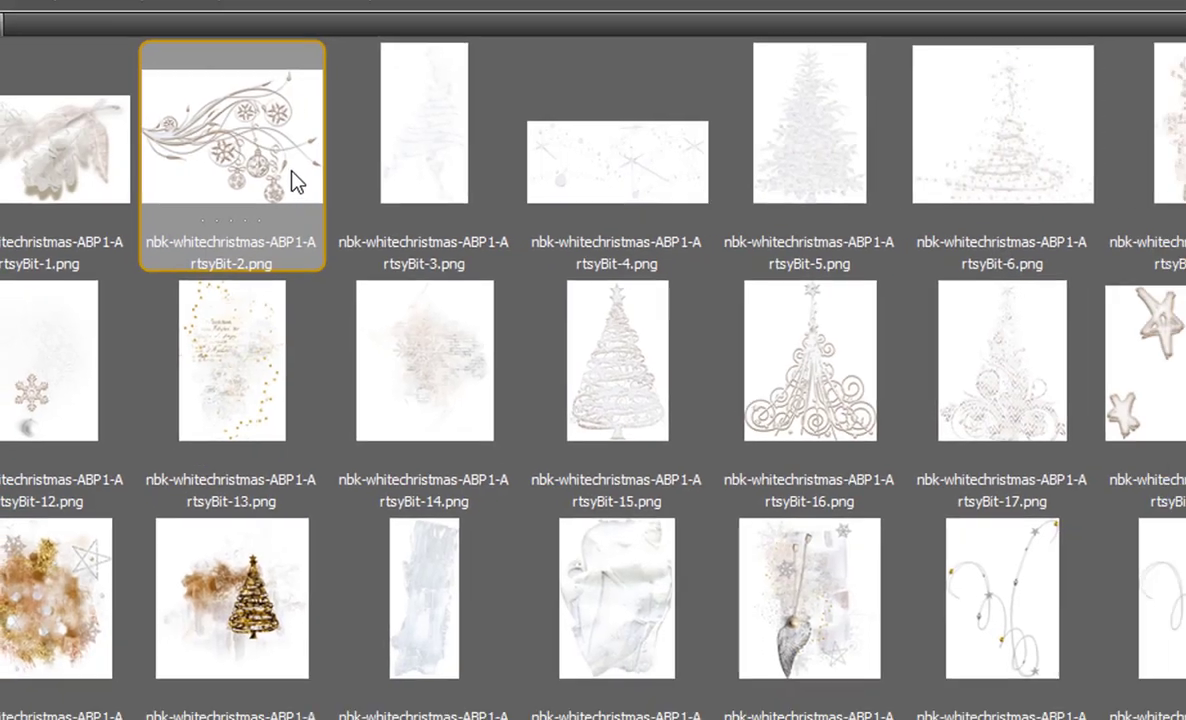
double_click(320, 196)
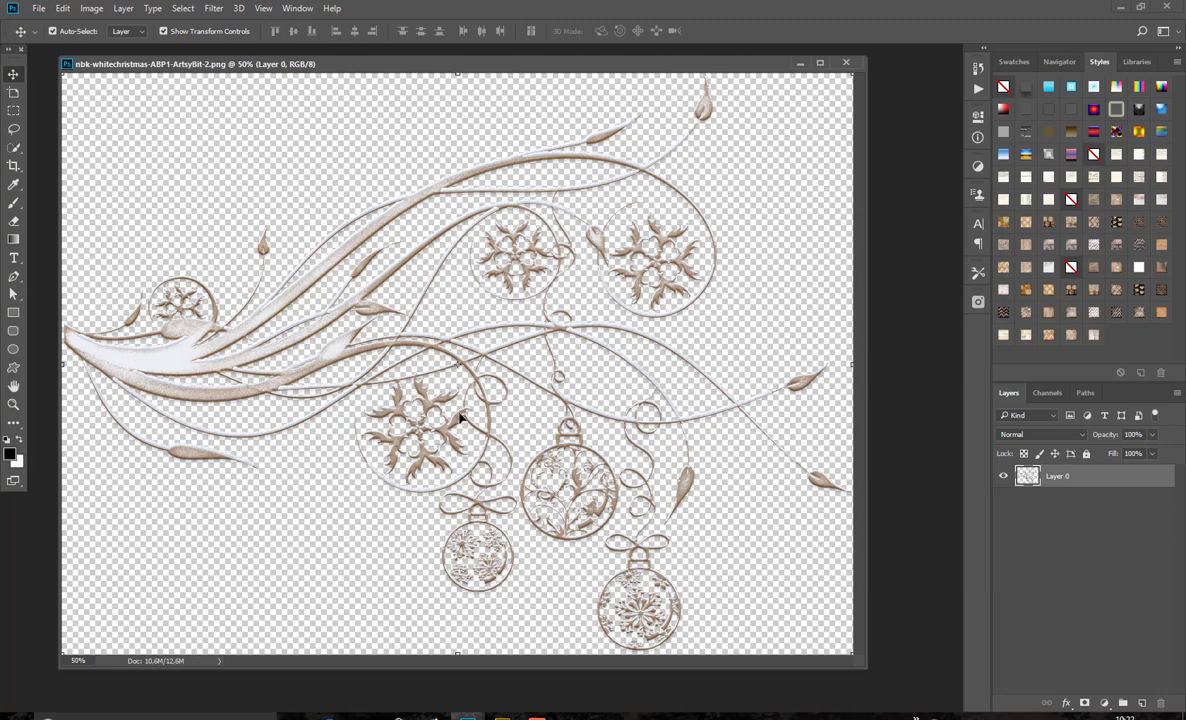
left_click(847, 63)
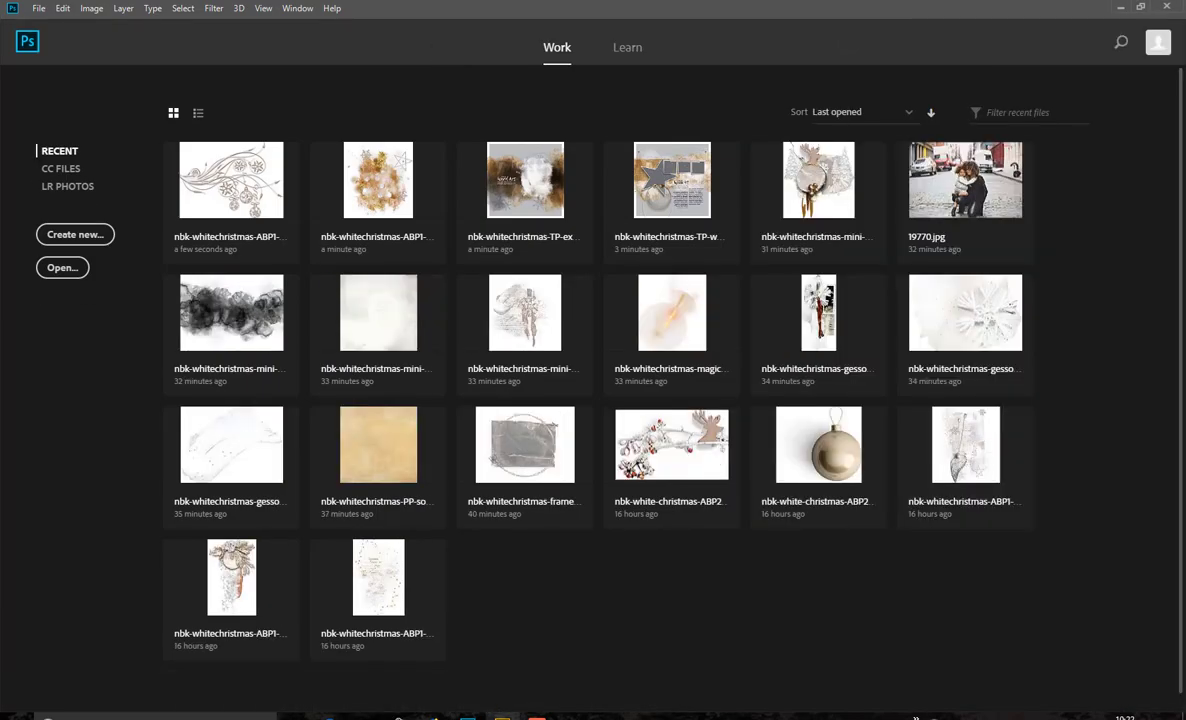
Open the tree nbk-whitechristmas-ABP1-ArtsyBit-6.png from Bridge in Photoshop, and go back to the whitechristmass folder in Bridge.
key("alt+Tab")
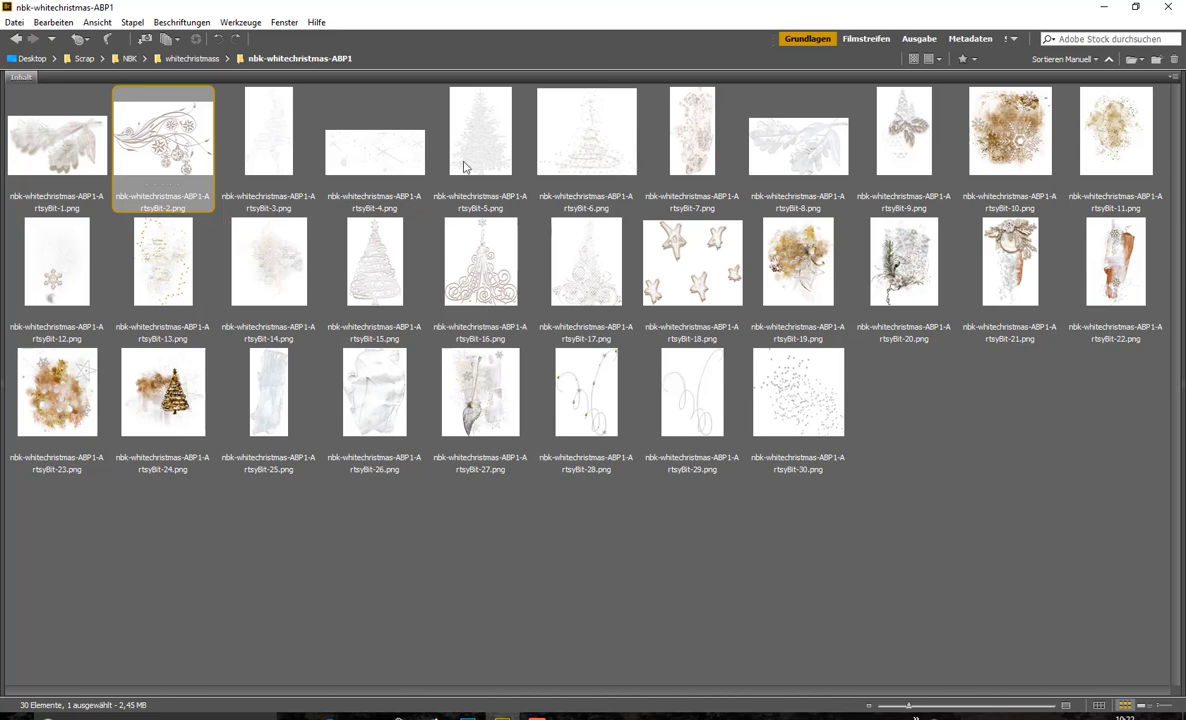
left_click(587, 147)
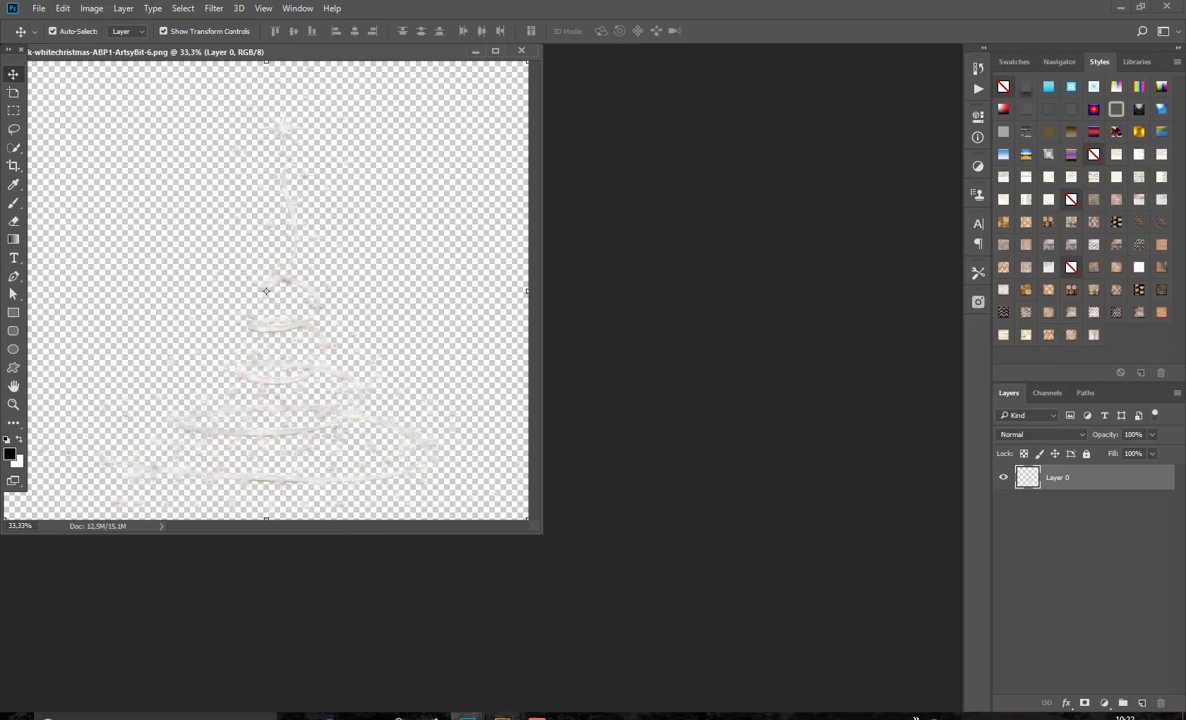
left_click(502, 716)
left_click(203, 59)
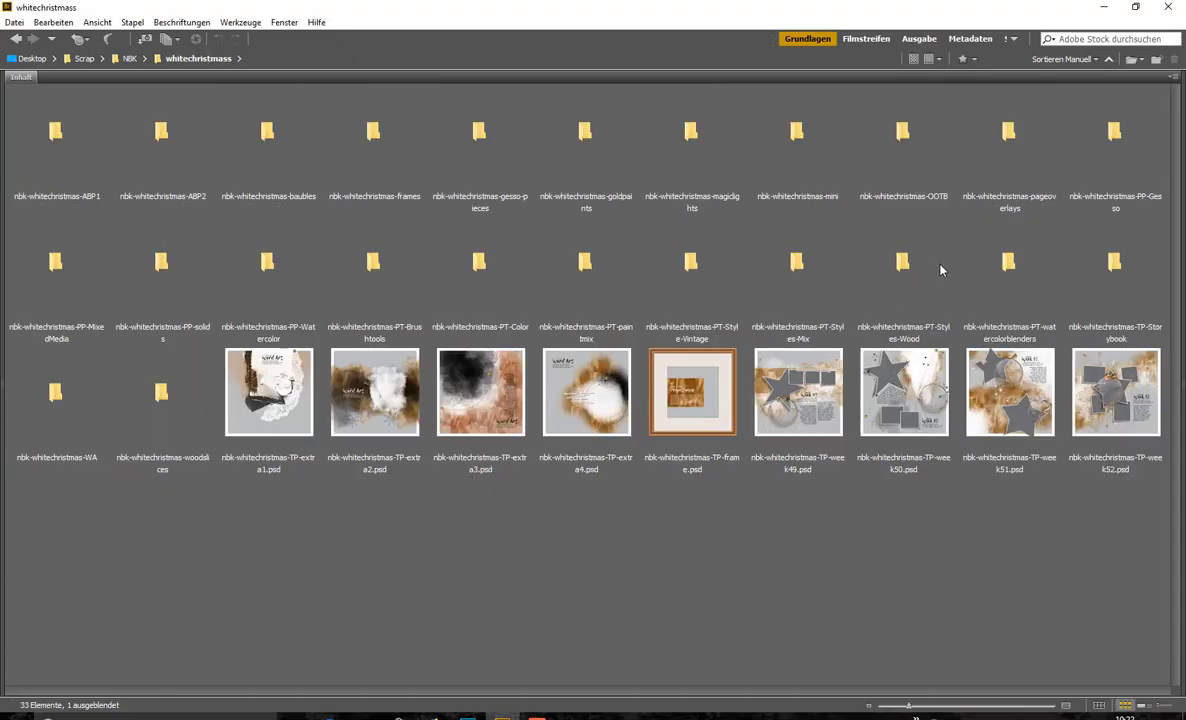
Open the background paper nbk-whitechristmas-PP-solids4.jpg from the nbk-whitechristmas-PP-solids folder in Photoshop.
double_click(150, 260)
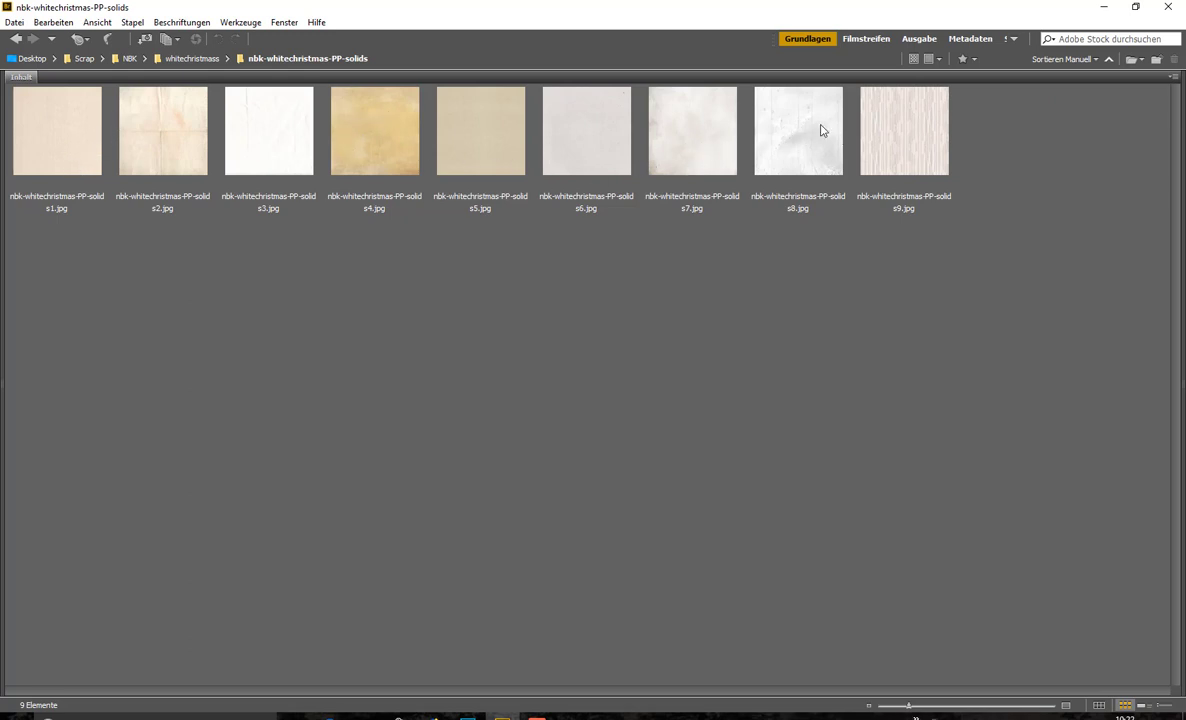
left_click(387, 154)
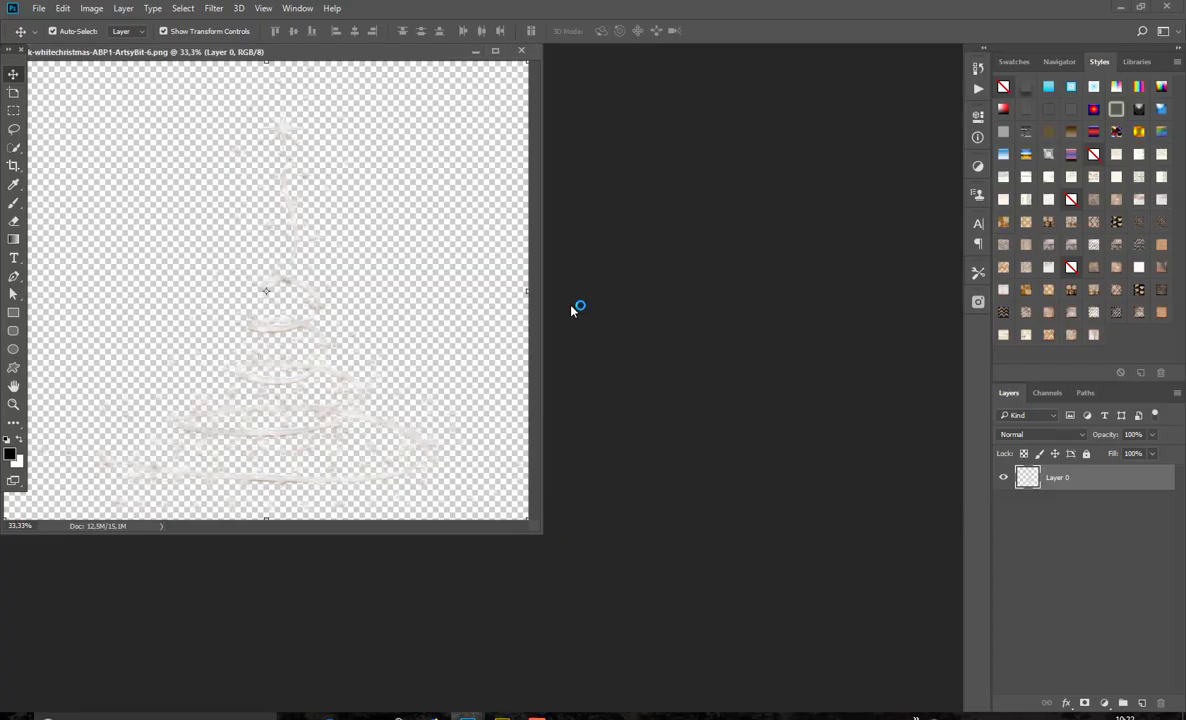
left_click(643, 366)
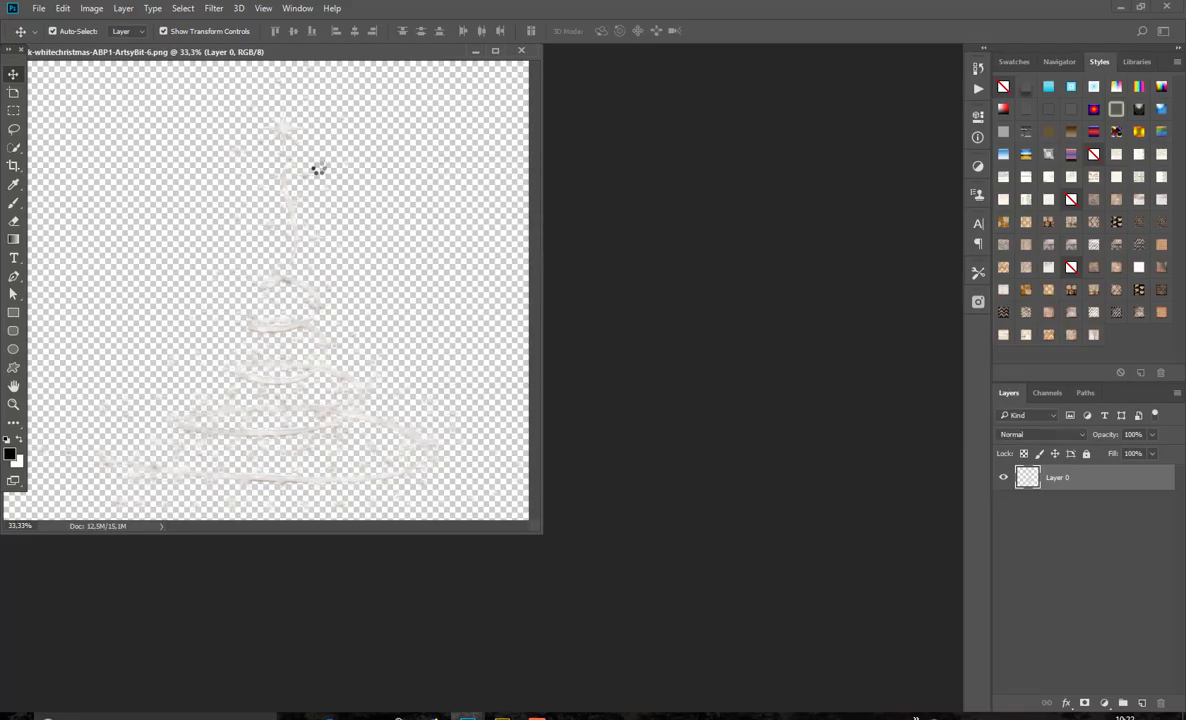
left_click_drag(315, 56, 642, 54)
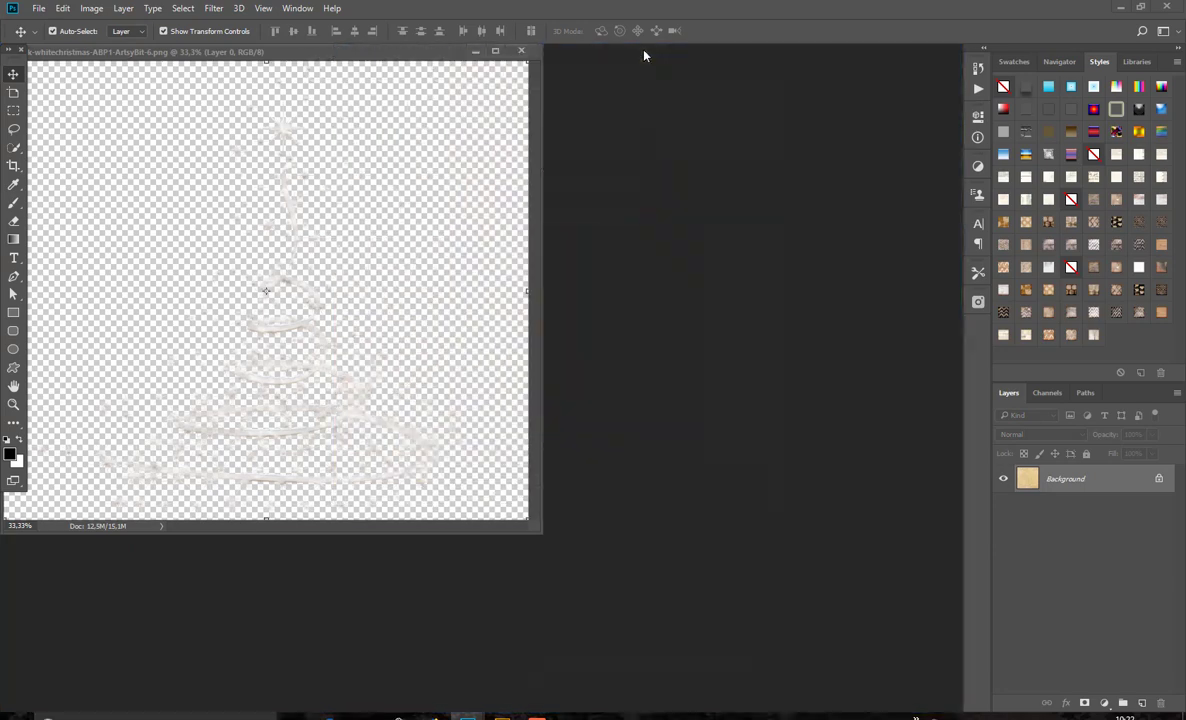
key("ctrl+0")
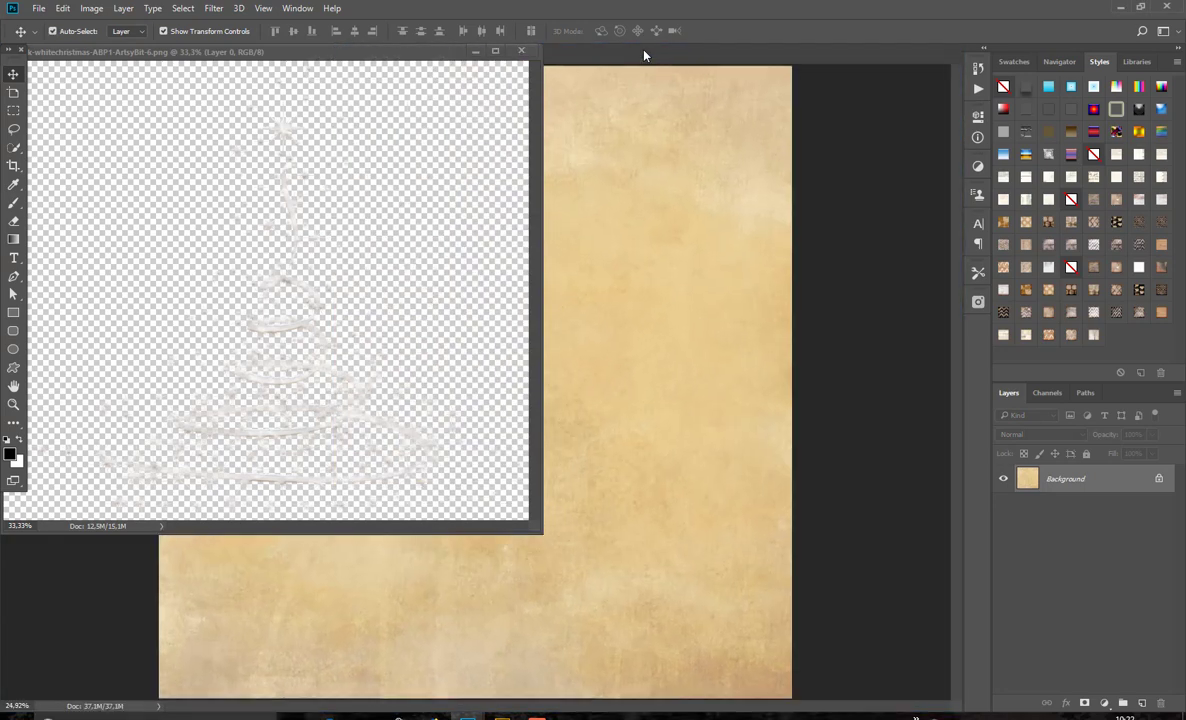
Copy the ArtsyBit-6 tree onto the solids4 paper as a new layer and centre it in the upper half.
left_click(258, 305)
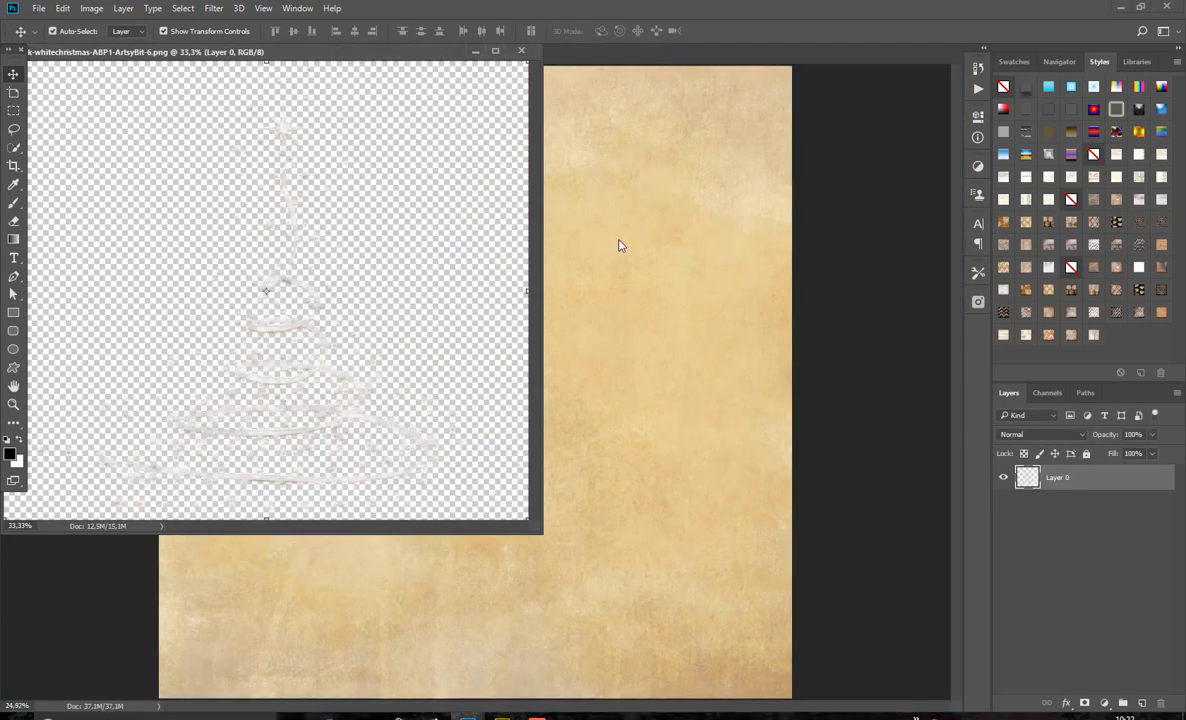
left_click_drag(349, 317, 489, 307)
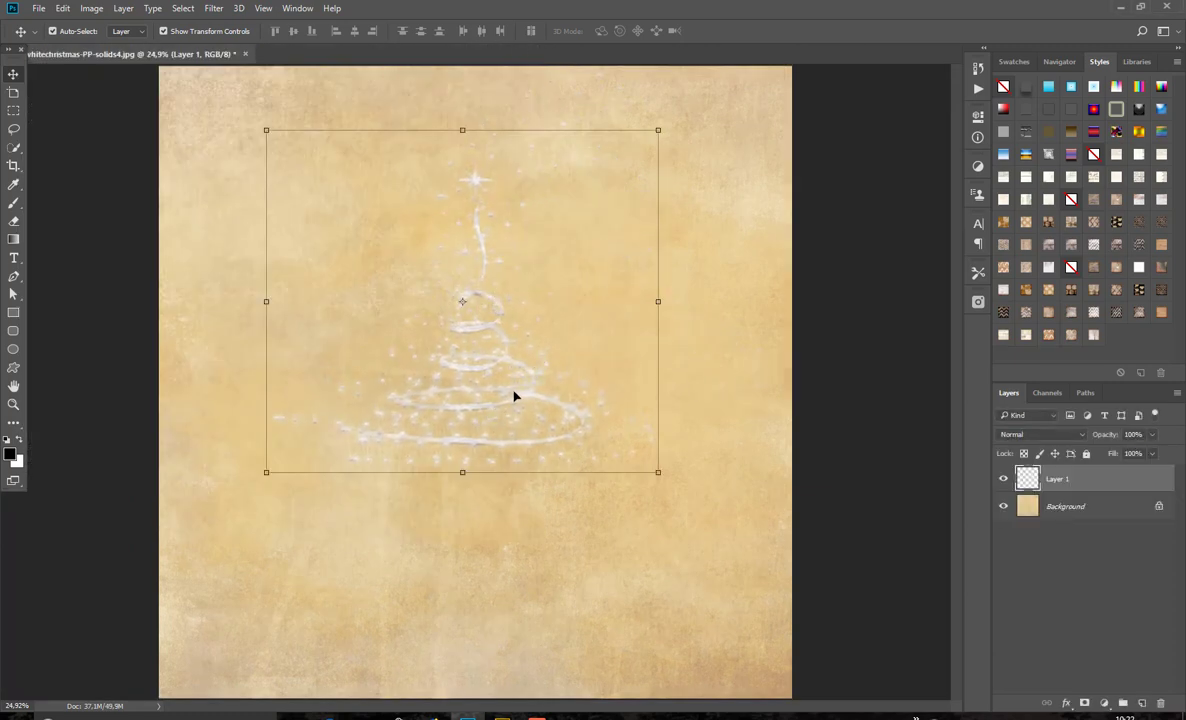
left_click_drag(516, 396, 529, 415)
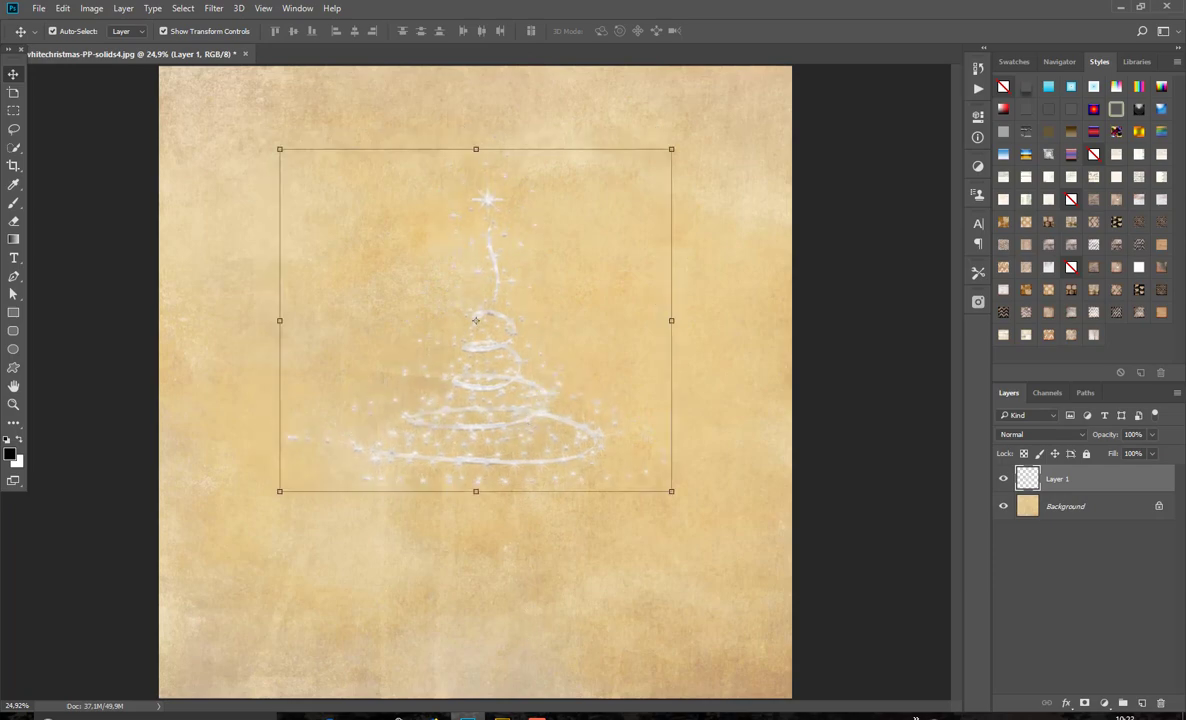
Open the tree nbk-whitechristmas-ABP1-ArtsyBit-5.png from the nbk-whitechristmas-ABP1 folder in Bridge in Photoshop.
left_click(502, 713)
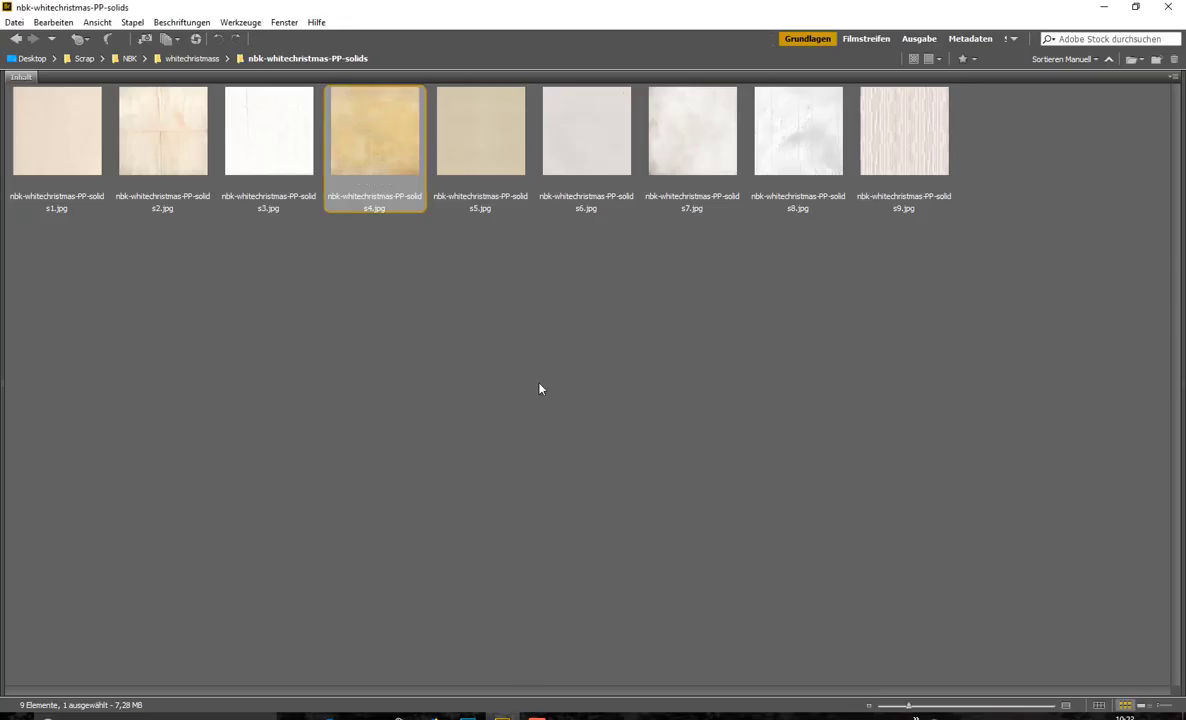
left_click(192, 59)
double_click(88, 163)
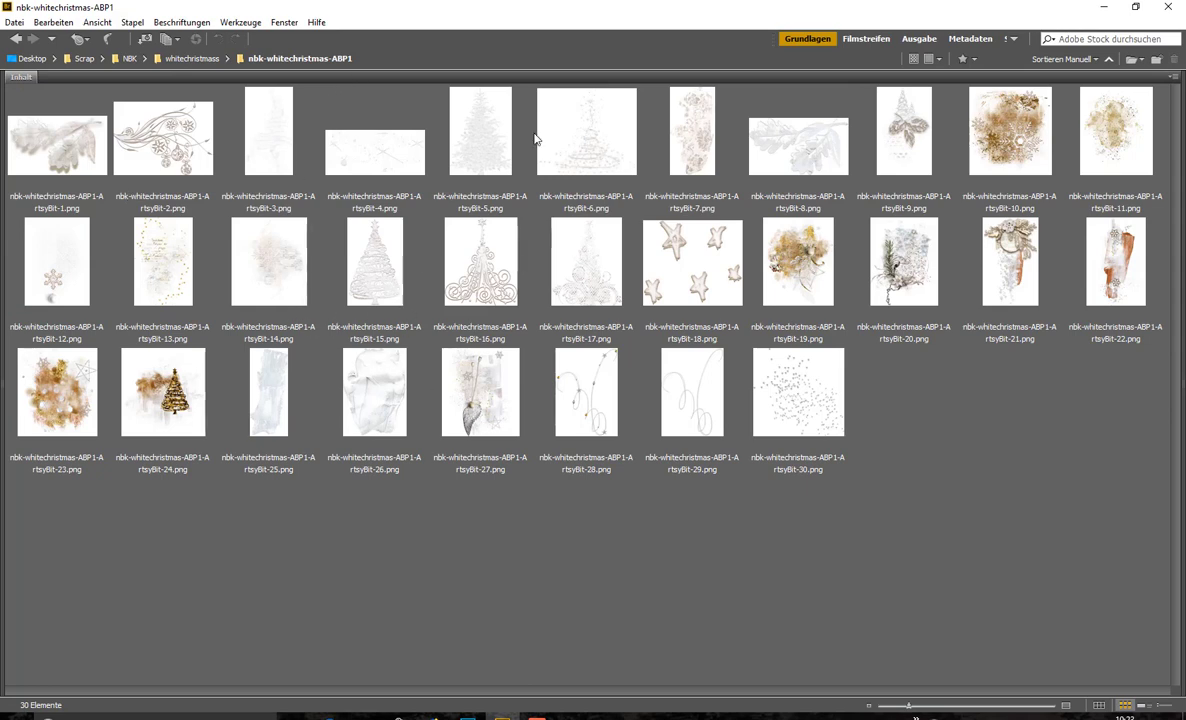
left_click(480, 130)
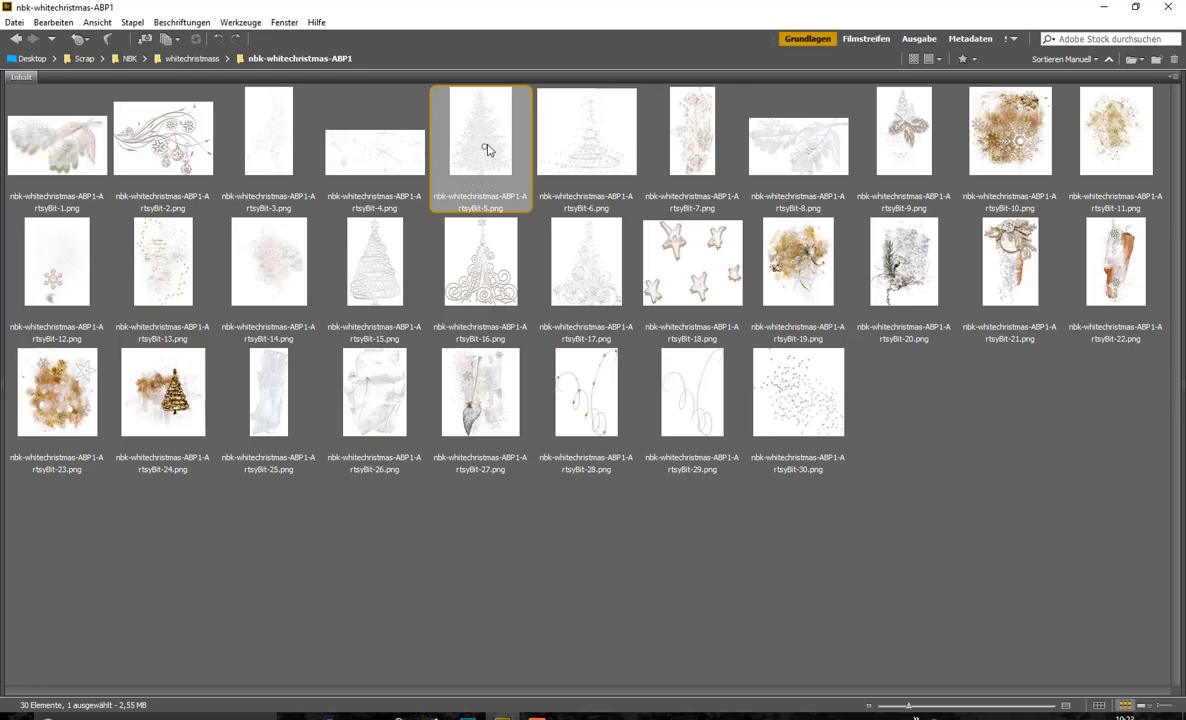
double_click(448, 136)
Replace the ArtsyBit-6 tree on the solids4 paper with the ArtsyBit-5 tree, placed slightly left of the paper's centre.
left_click_drag(202, 353, 508, 282)
left_click(368, 73)
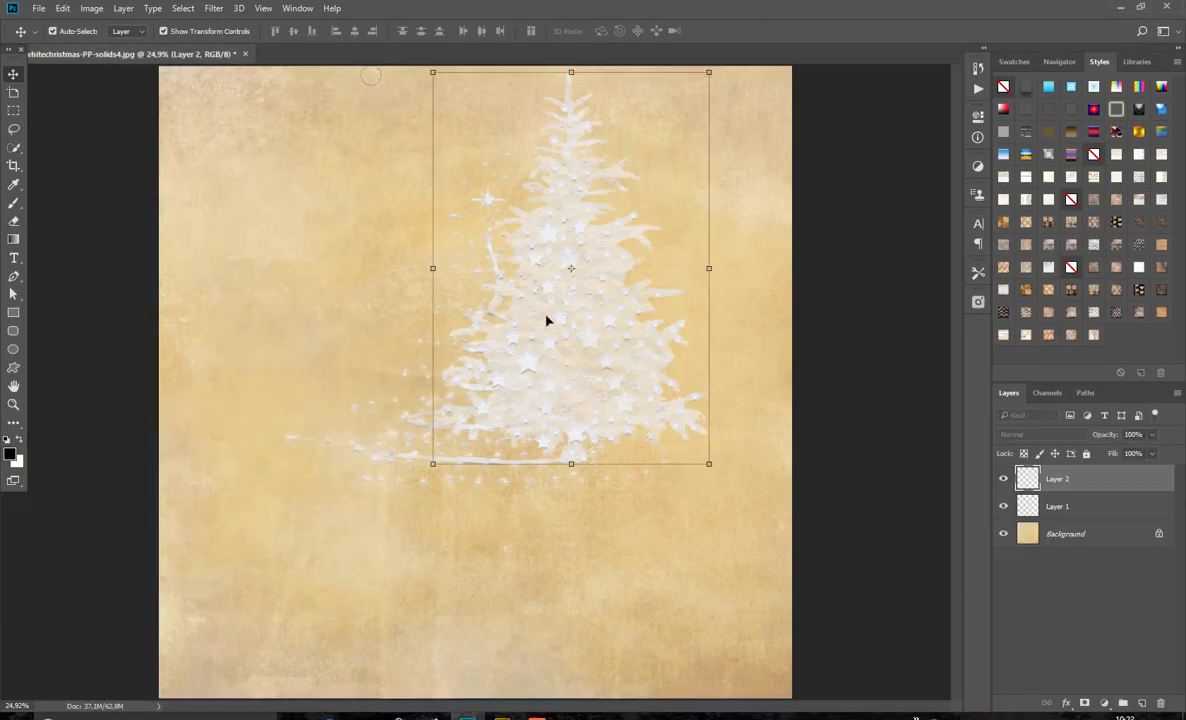
left_click(407, 456)
left_click_drag(997, 507, 1160, 703)
left_click_drag(652, 361, 488, 427)
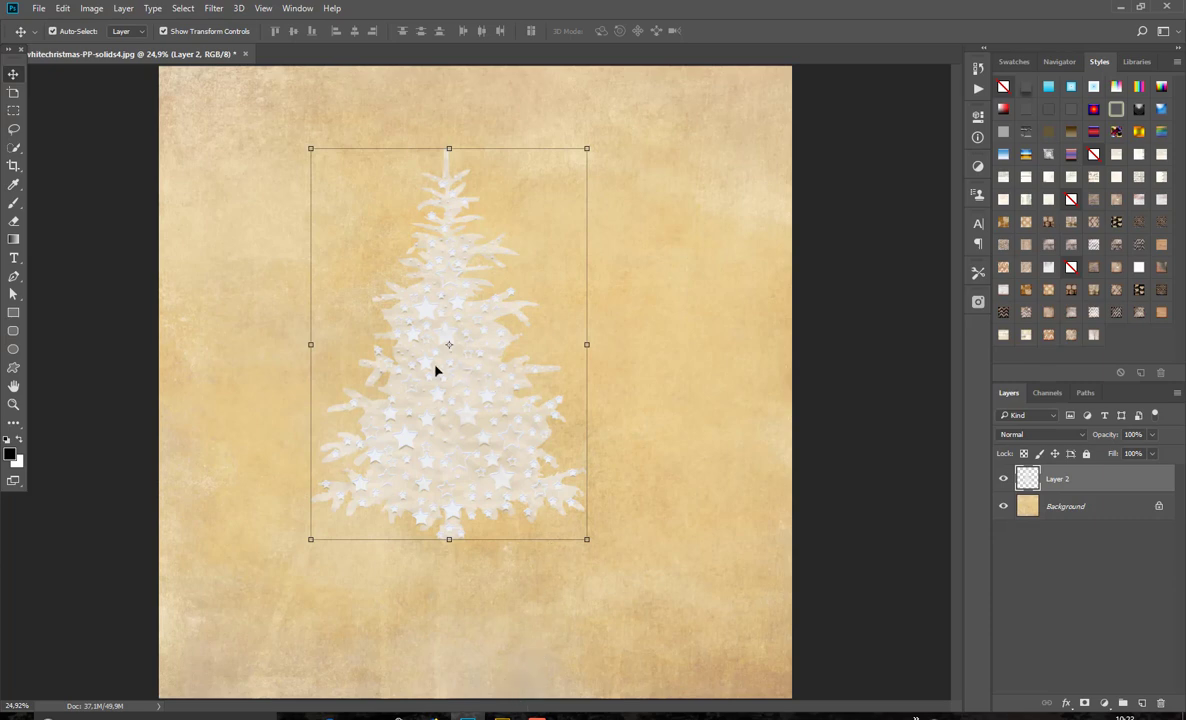
Open nbk-whitechristmas-ABP1-ArtsyBit-21.png from Bridge, copy its flower cluster onto the solids4 paper as a new layer, and close the source file without saving.
left_click(502, 715)
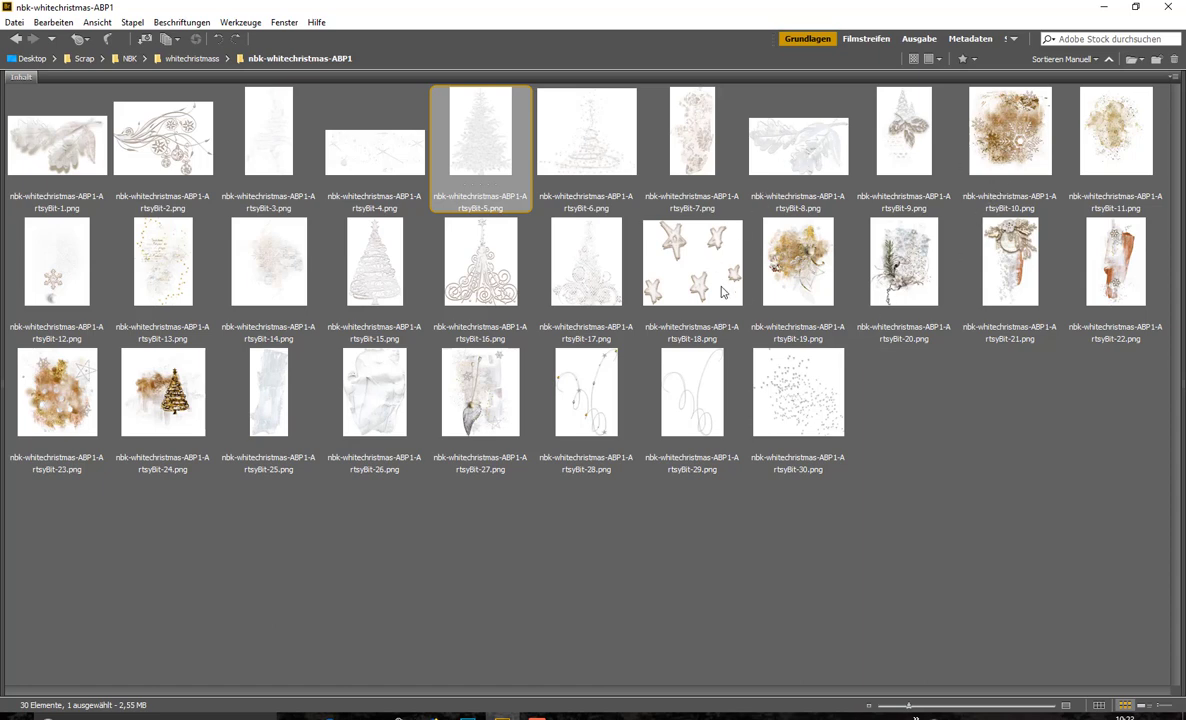
left_click(1014, 250)
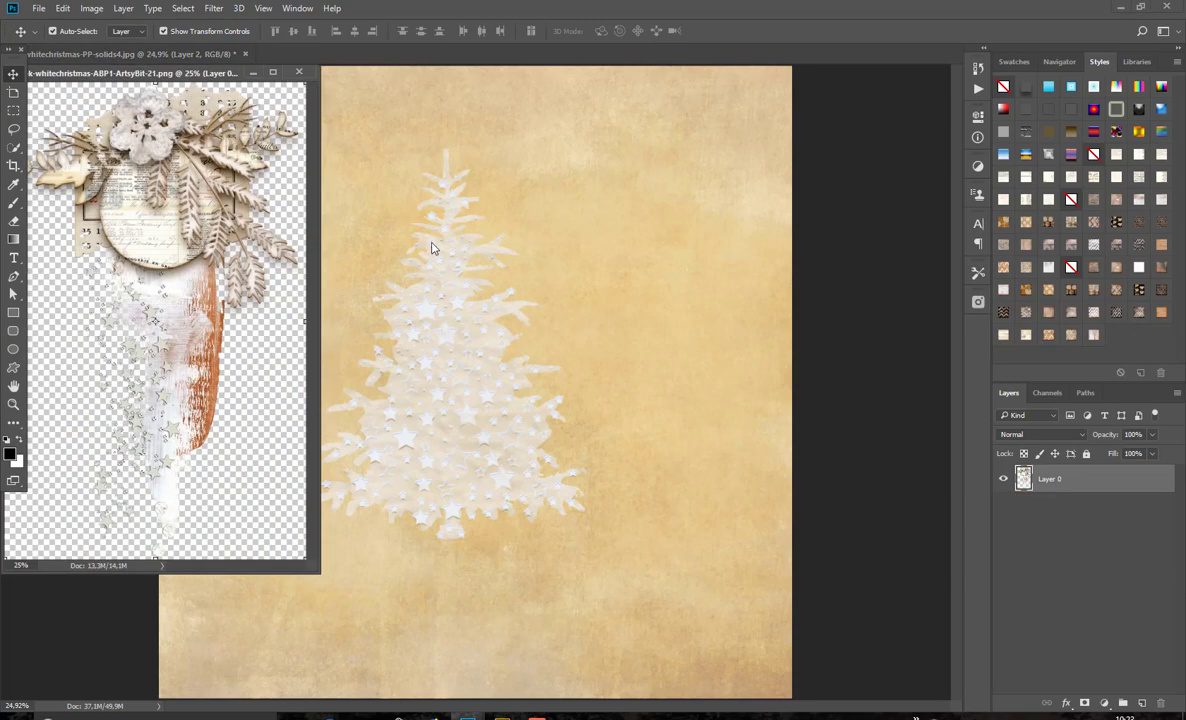
left_click_drag(210, 82, 288, 102)
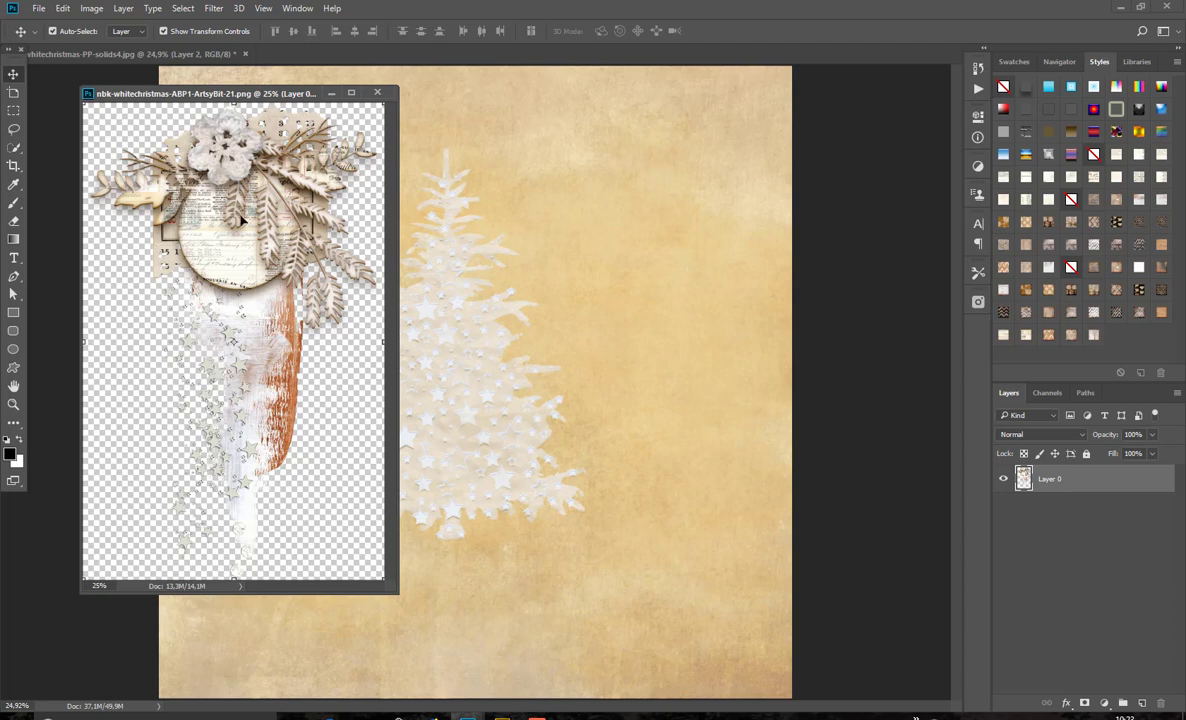
left_click_drag(240, 258, 254, 270)
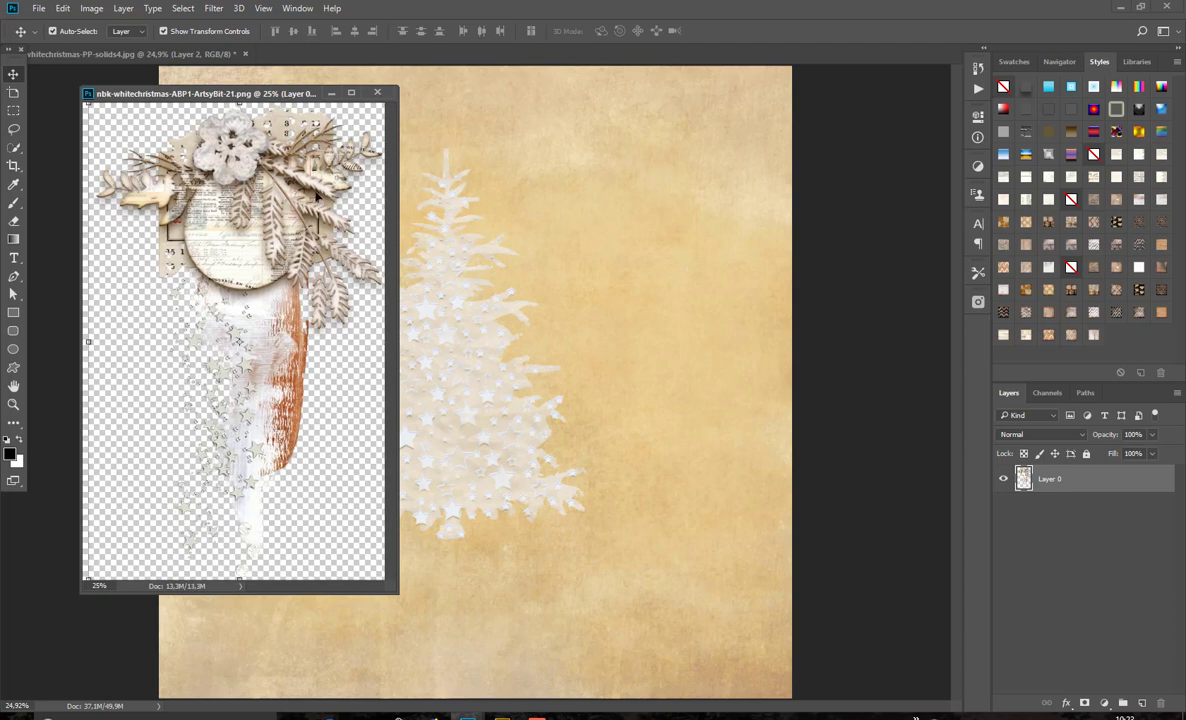
left_click_drag(260, 228, 575, 226)
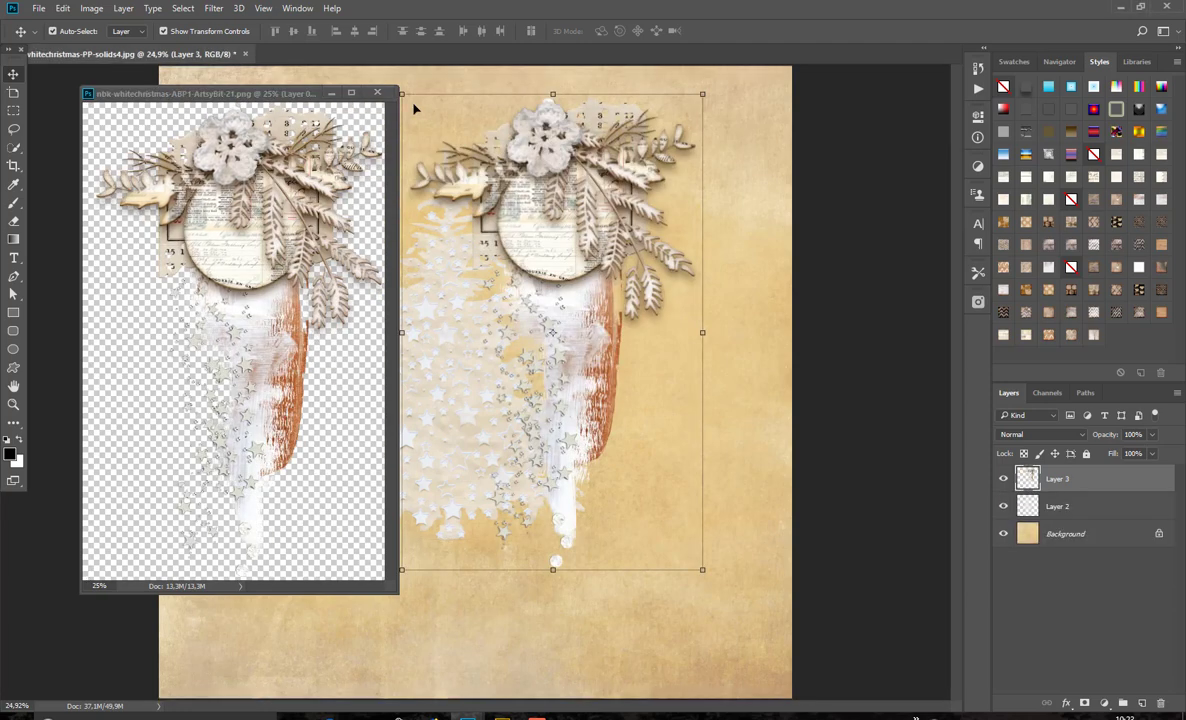
left_click(377, 92)
left_click(589, 275)
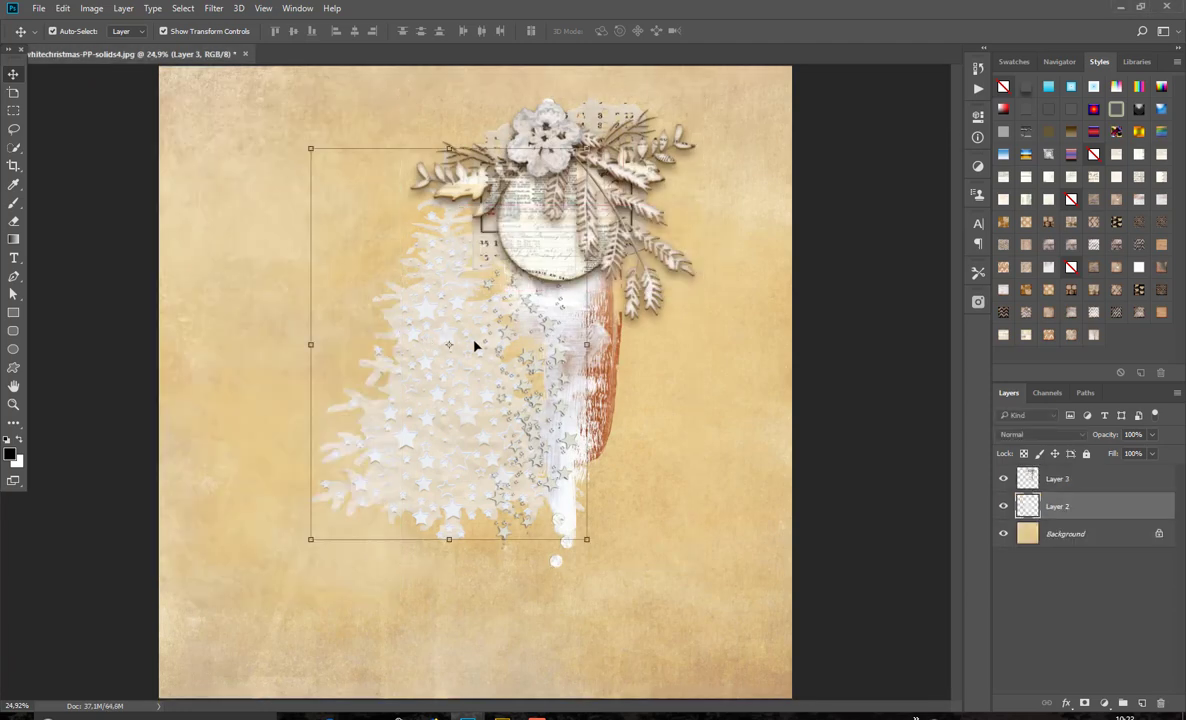
Delete the ArtsyBit-5 tree layer and move the flower cluster down, slightly right of the paper's centre.
left_click_drag(1058, 506, 1160, 703)
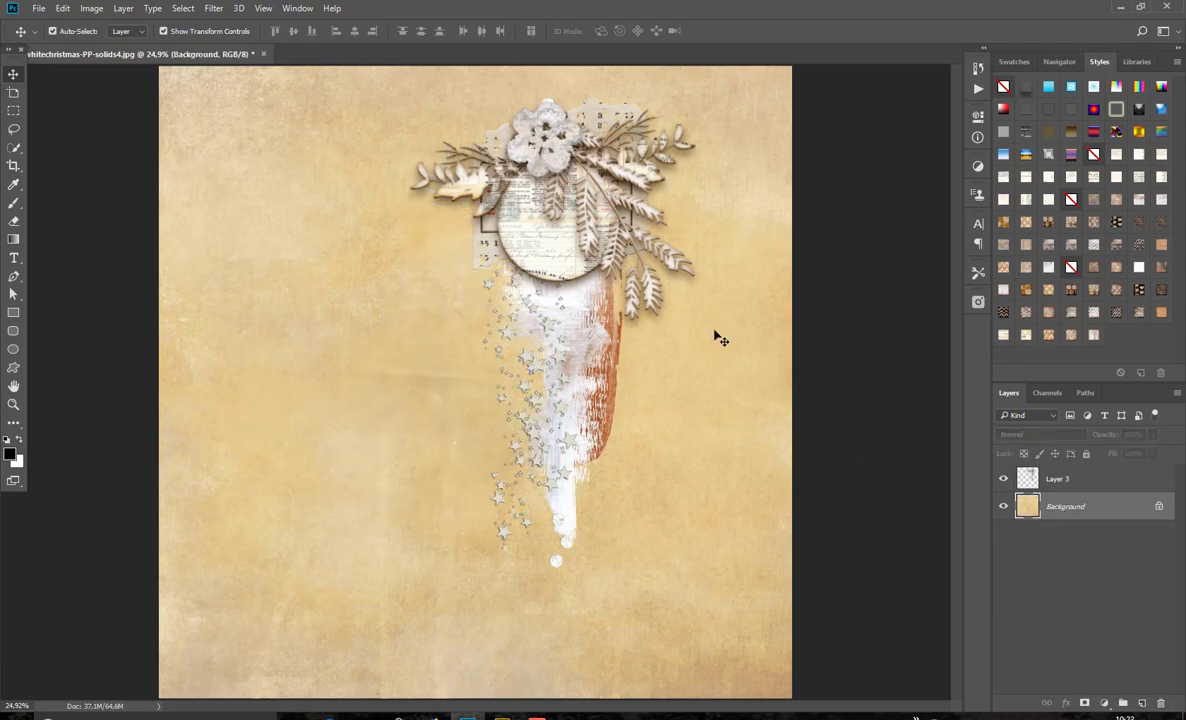
left_click_drag(578, 244, 574, 293)
key("ctrl+t")
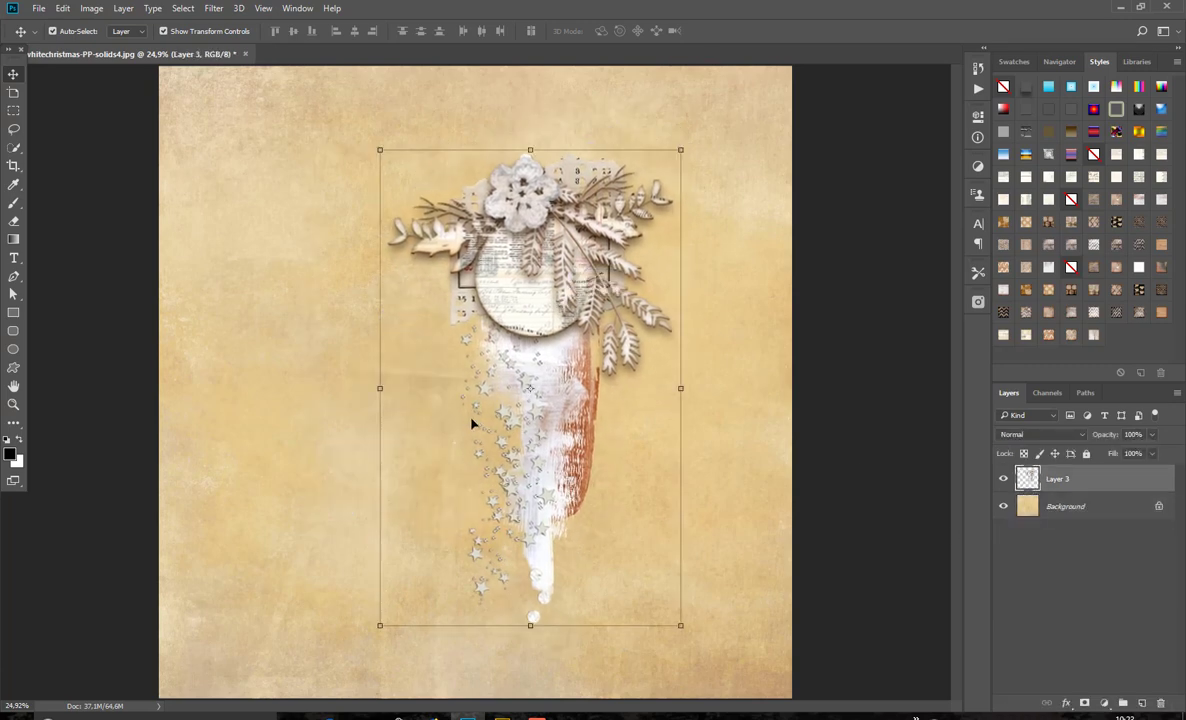
key("Return")
left_click(445, 418)
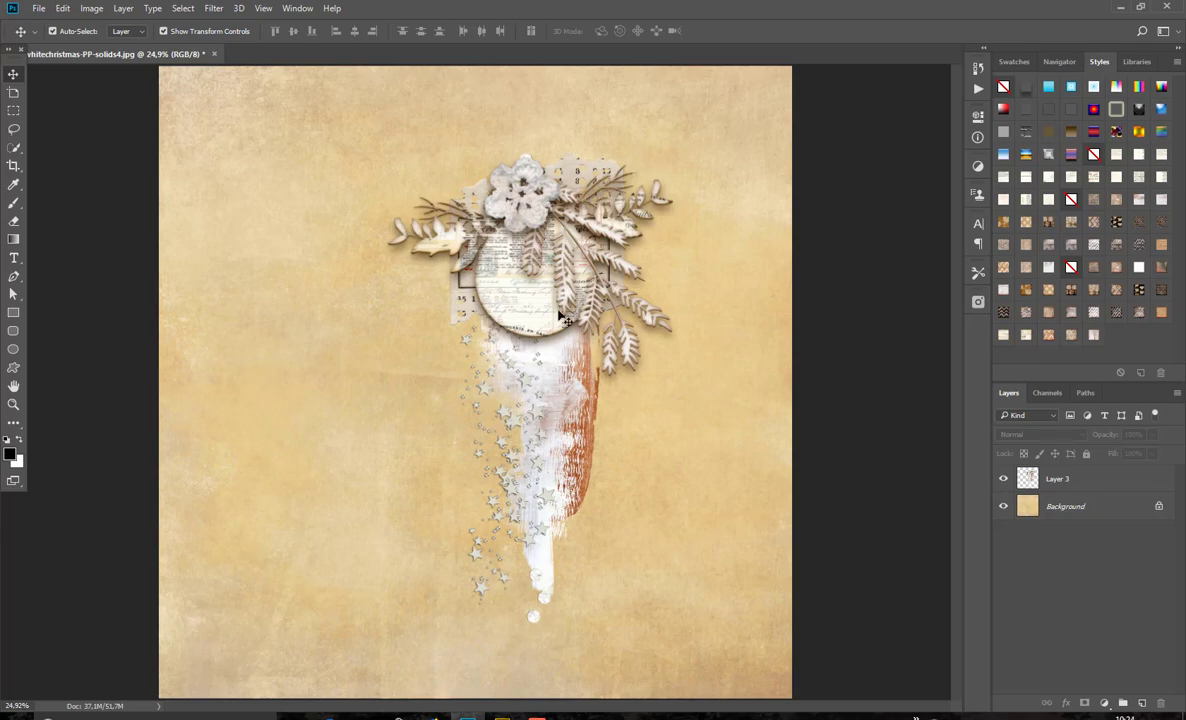
left_click_drag(563, 318, 580, 347)
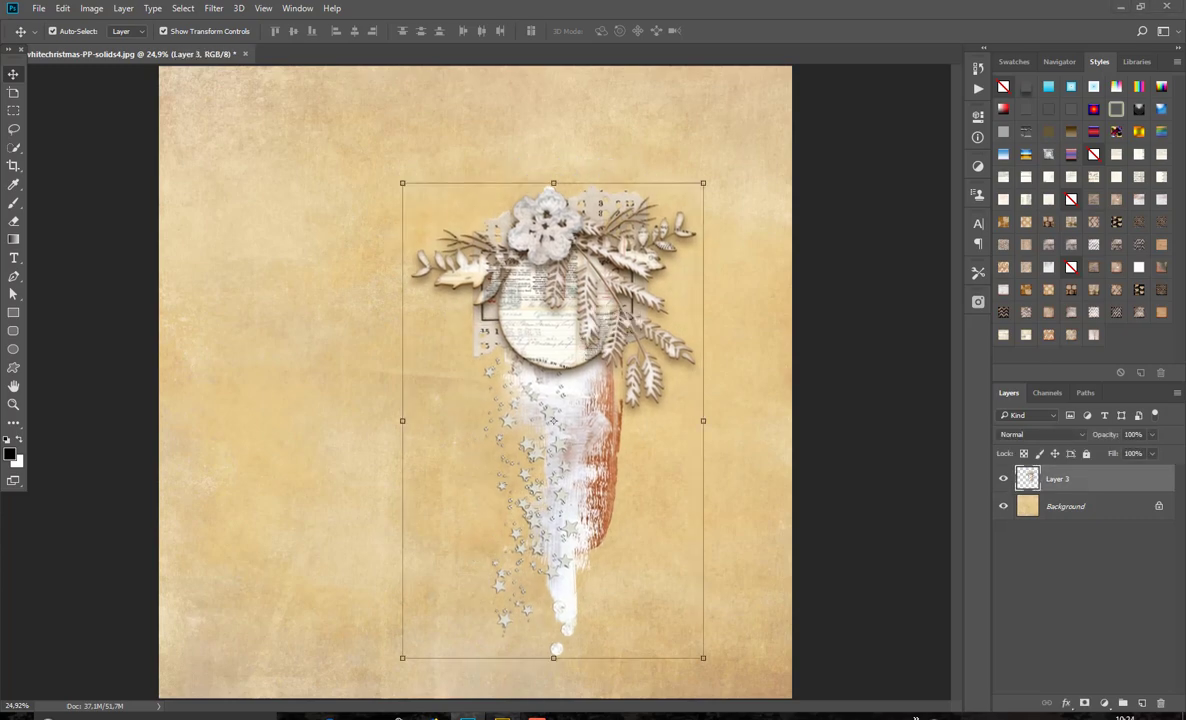
Open nbk-whitechristmas-ABP1-ArtsyBit-22.png from Bridge in Photoshop, view it, and close it without saving.
left_click(502, 716)
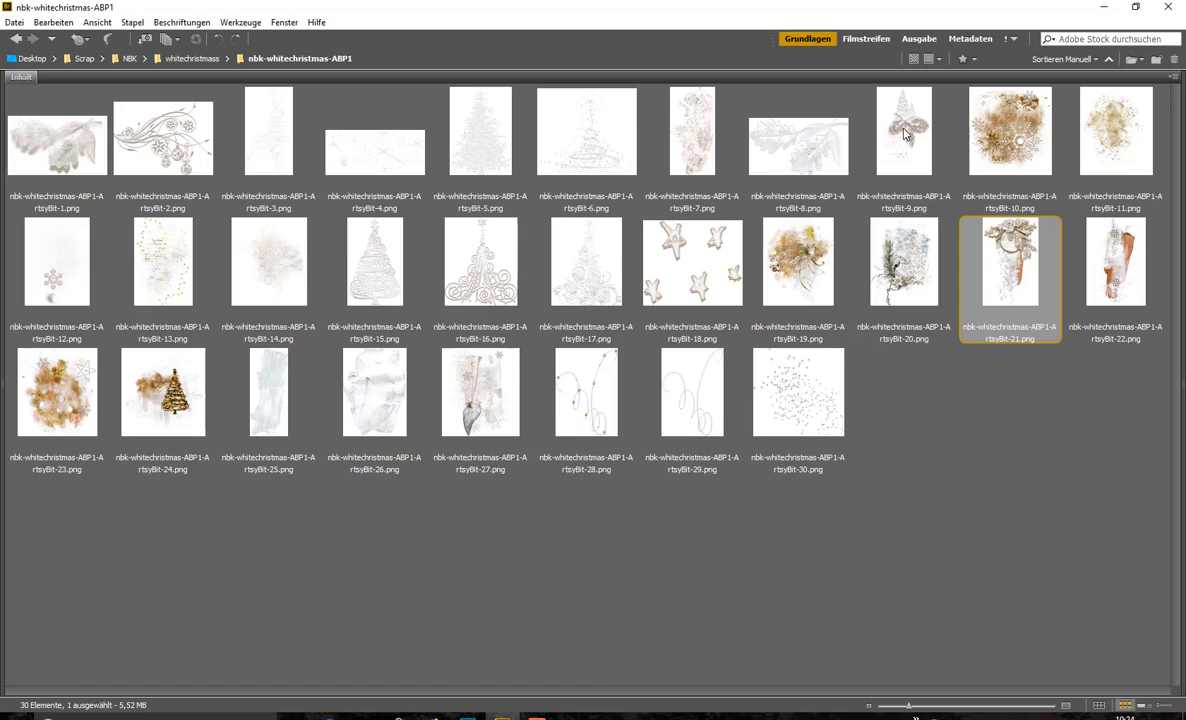
left_click(1113, 288)
double_click(1113, 289)
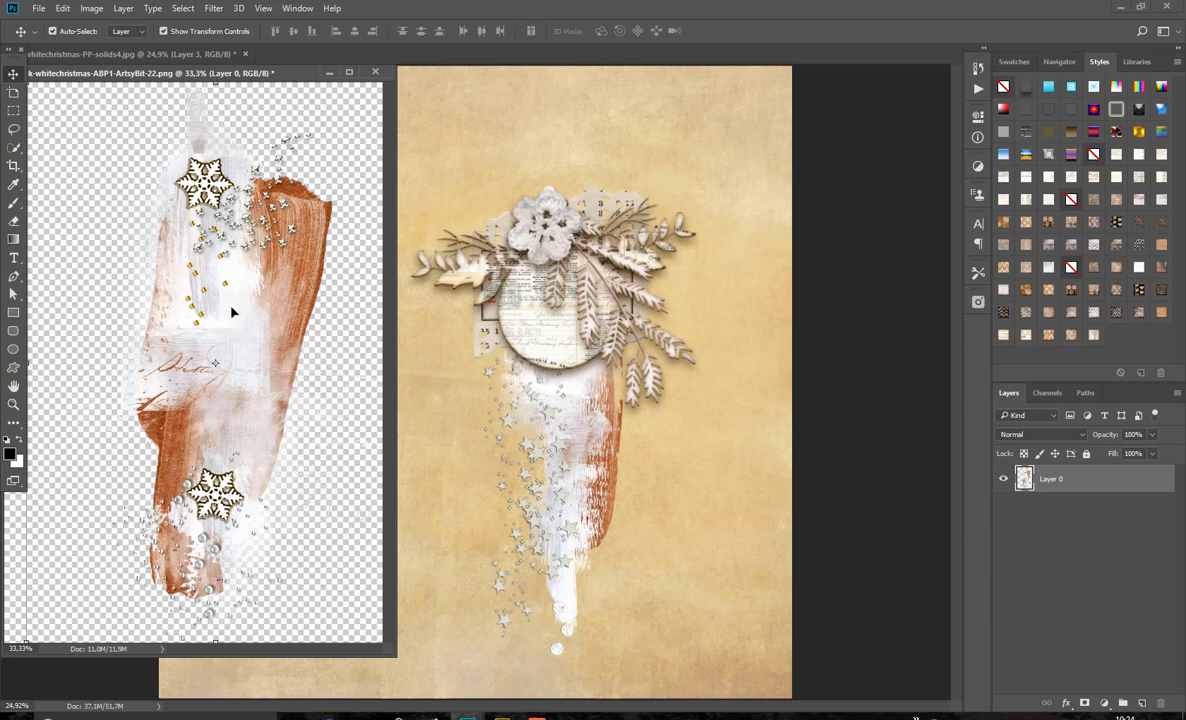
mouse_move(273, 299)
left_mouse_down()
mouse_move(311, 294)
mouse_move(284, 307)
left_mouse_up()
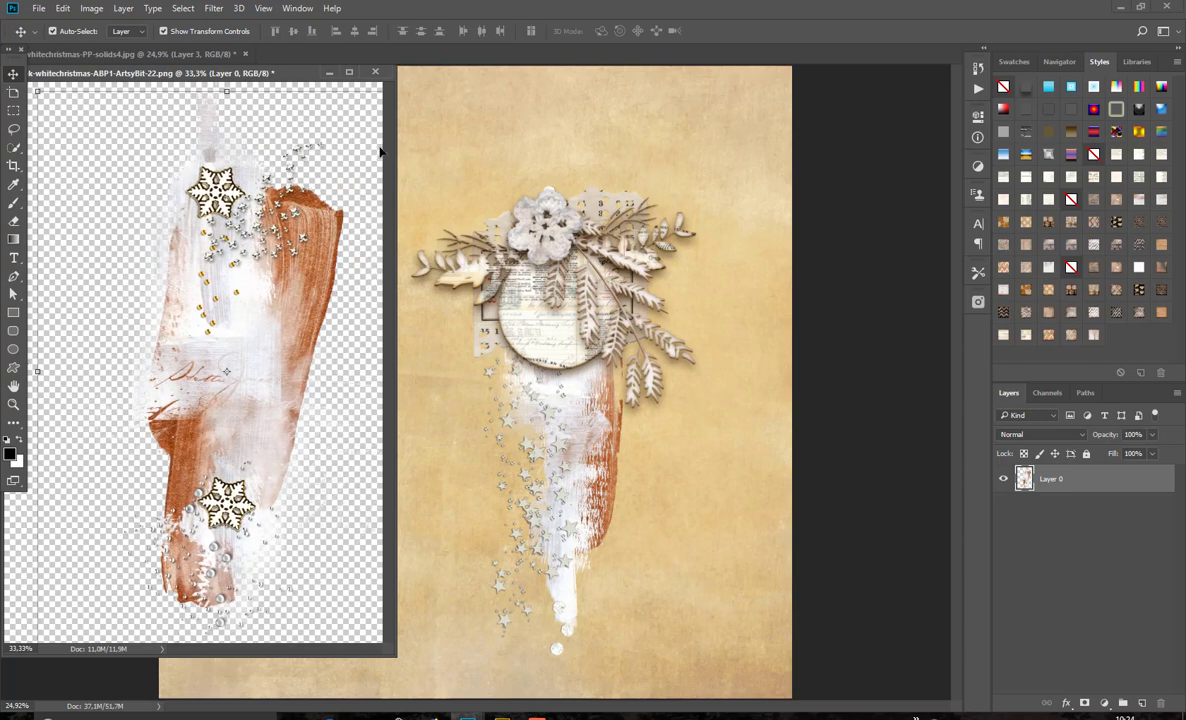
left_click(375, 72)
left_click(603, 275)
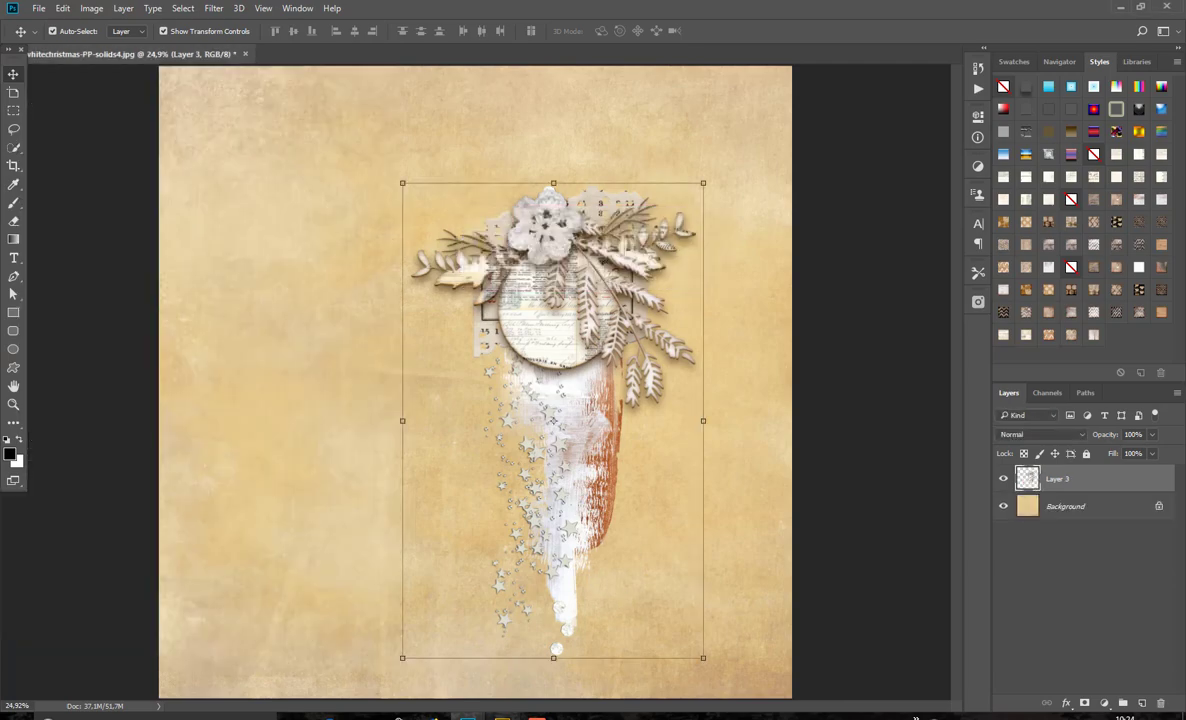
Open the snowflake element nbk-whitechristmas-ABP1-ArtsyBit-14.png from Bridge in Photoshop and shift it slightly right in its own window.
left_click(502, 716)
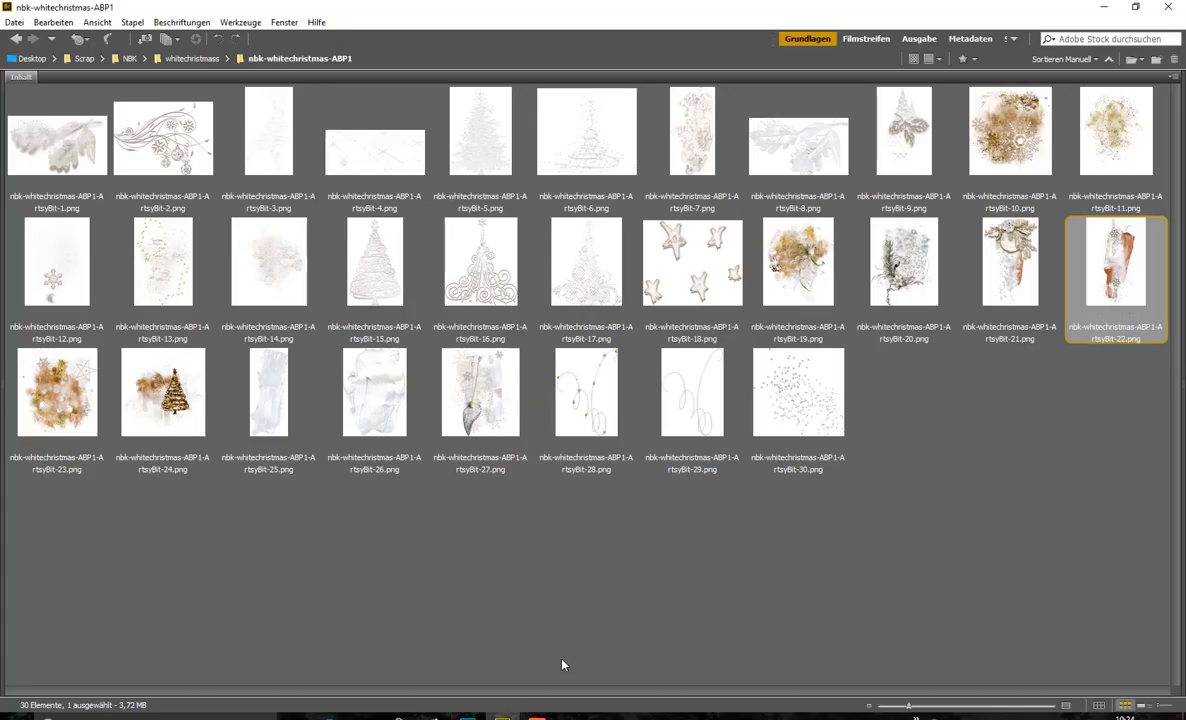
double_click(265, 258)
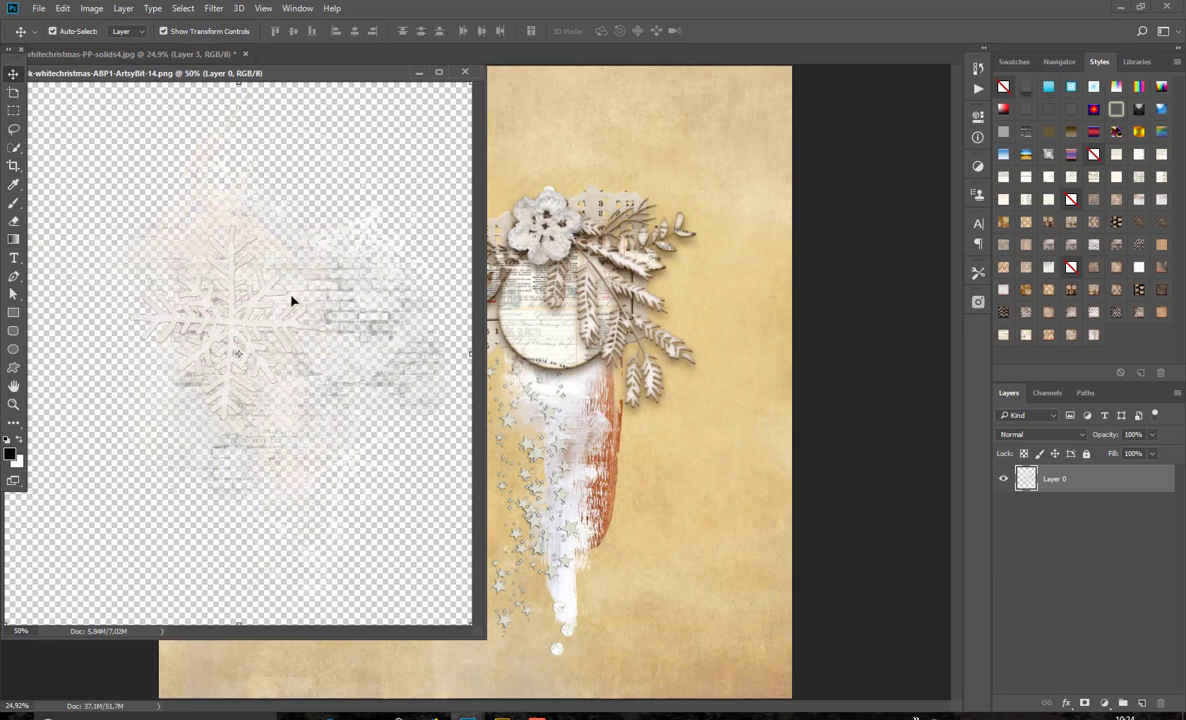
left_click_drag(240, 328, 270, 324)
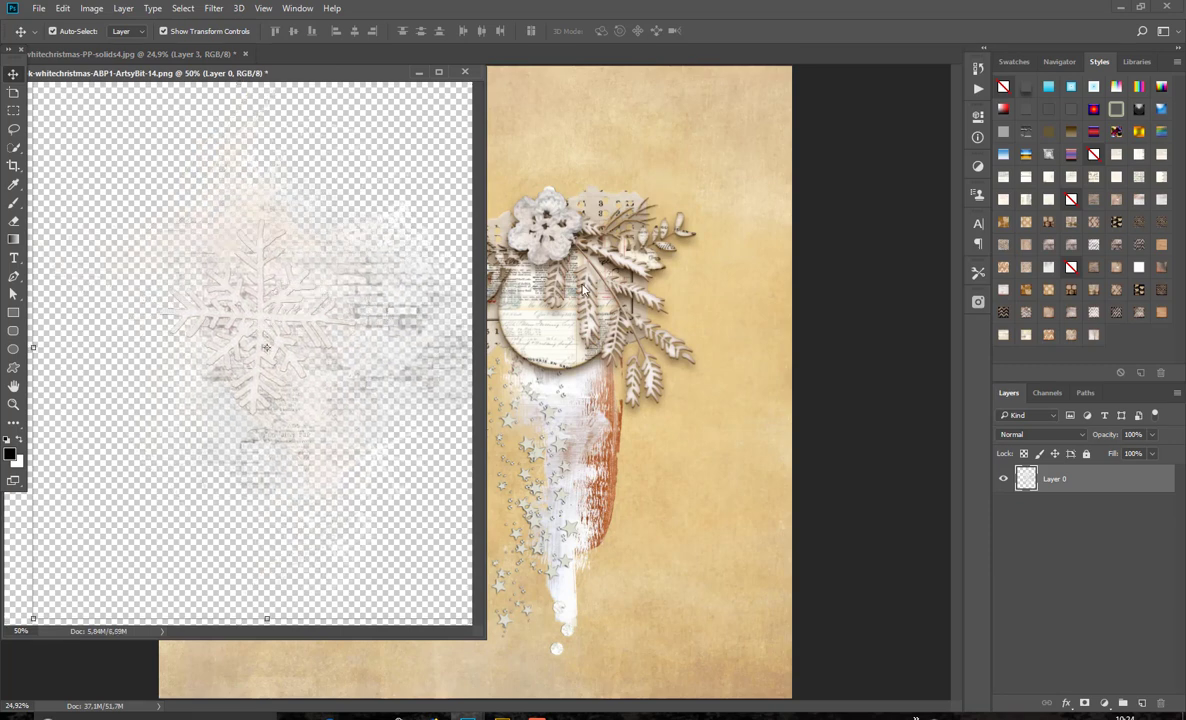
Replace the flower cluster on the solids4 paper with the ArtsyBit-14 snowflake element, closing the source file without saving.
left_click(923, 407)
left_click_drag(1160, 485, 1167, 706)
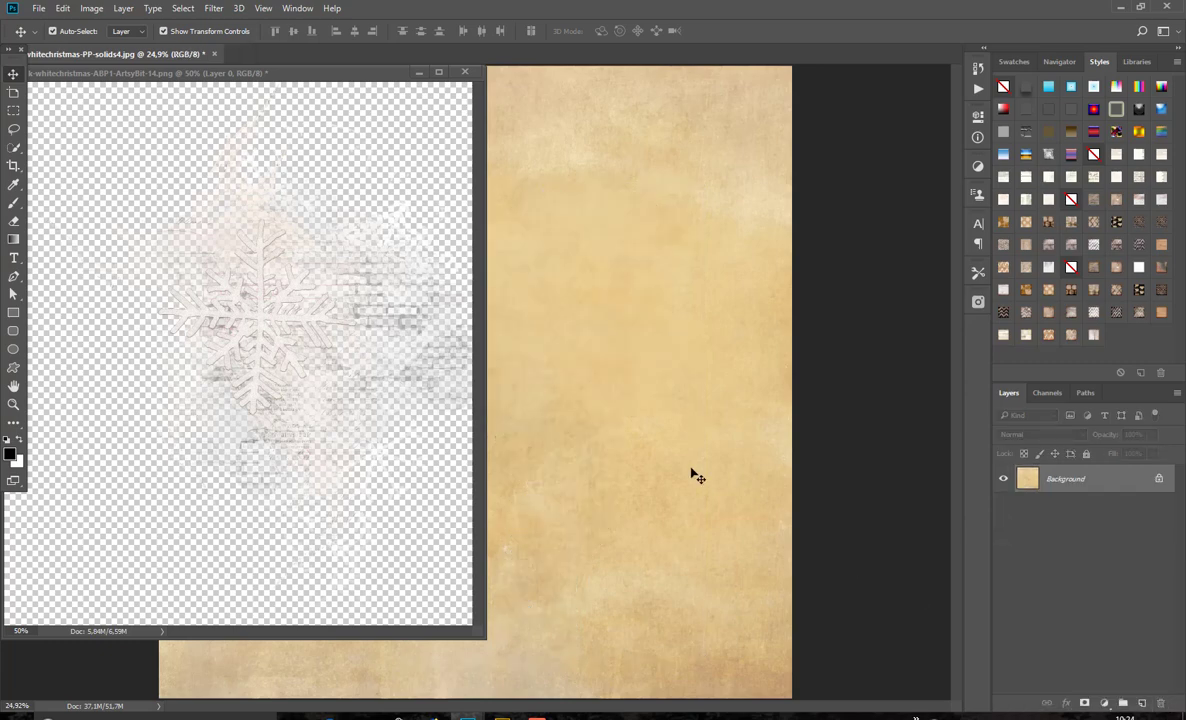
left_click_drag(293, 291, 453, 287)
left_click(464, 72)
left_click(588, 347)
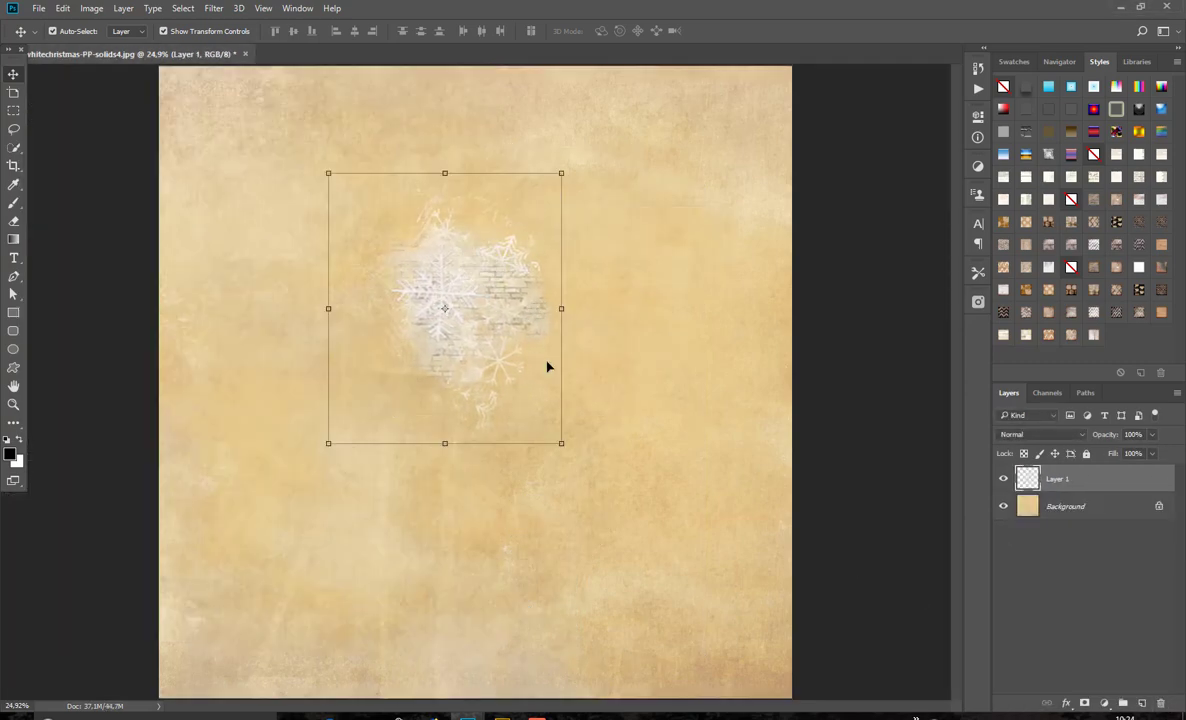
Enlarge the snowflake element to about 234% and move it down to the left half of the paper.
left_click_drag(561, 450, 734, 627)
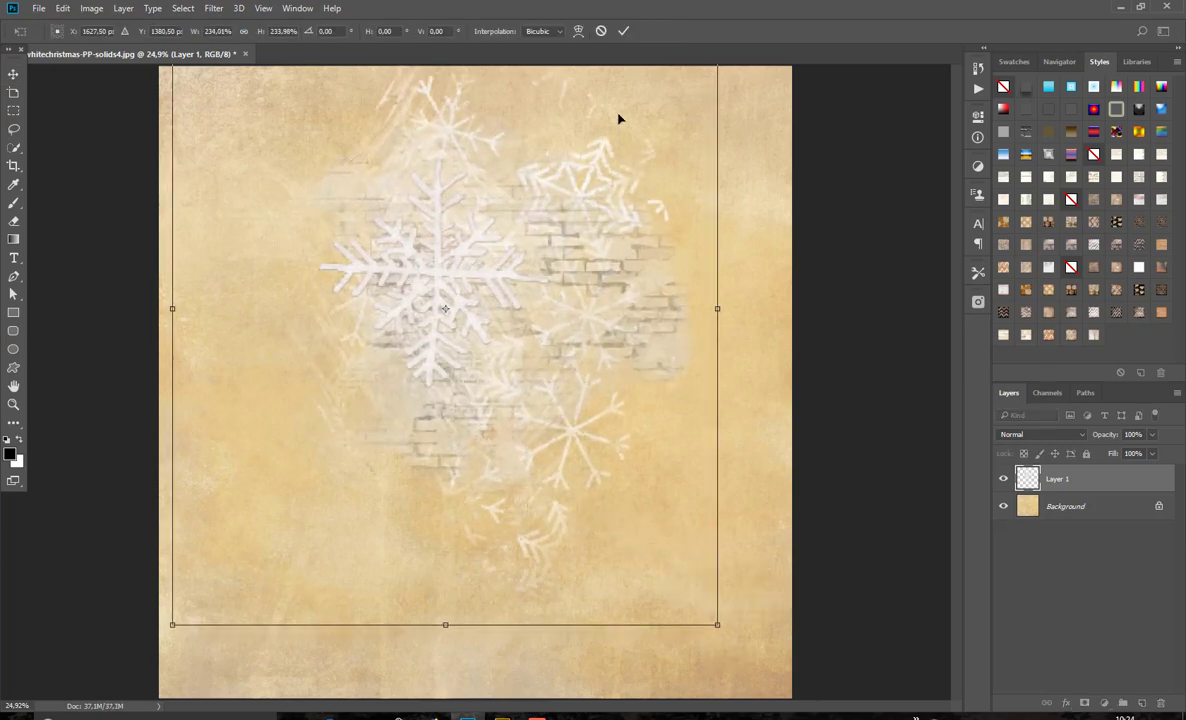
left_click(623, 31)
left_click_drag(575, 310, 515, 387)
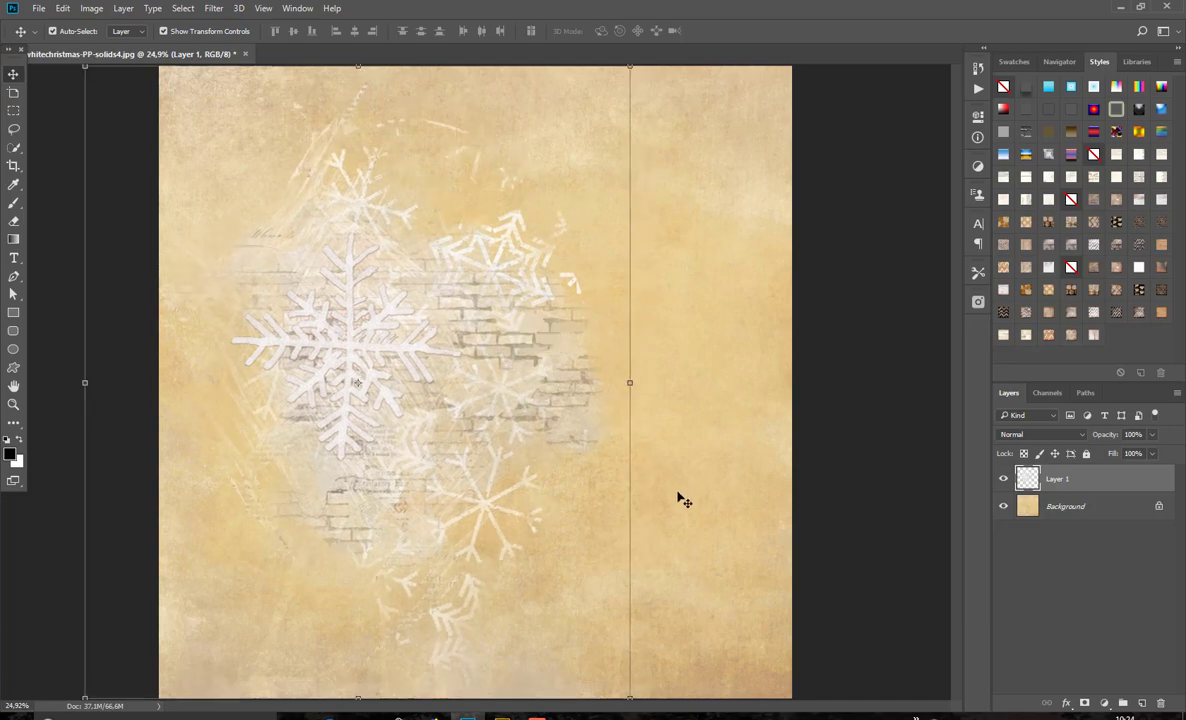
Open the golden tree nbk-whitechristmas-ABP1-ArtsyBit-24.png from Bridge in Photoshop, view it, and close it without saving.
left_click(502, 716)
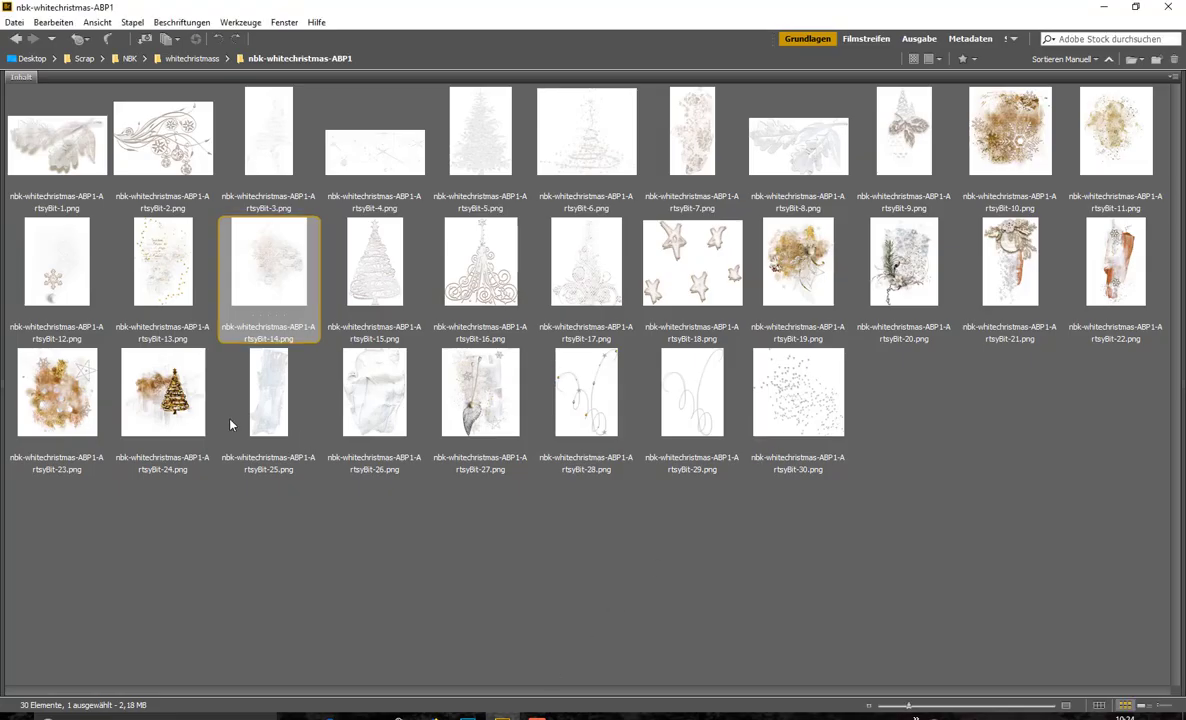
left_click(148, 372)
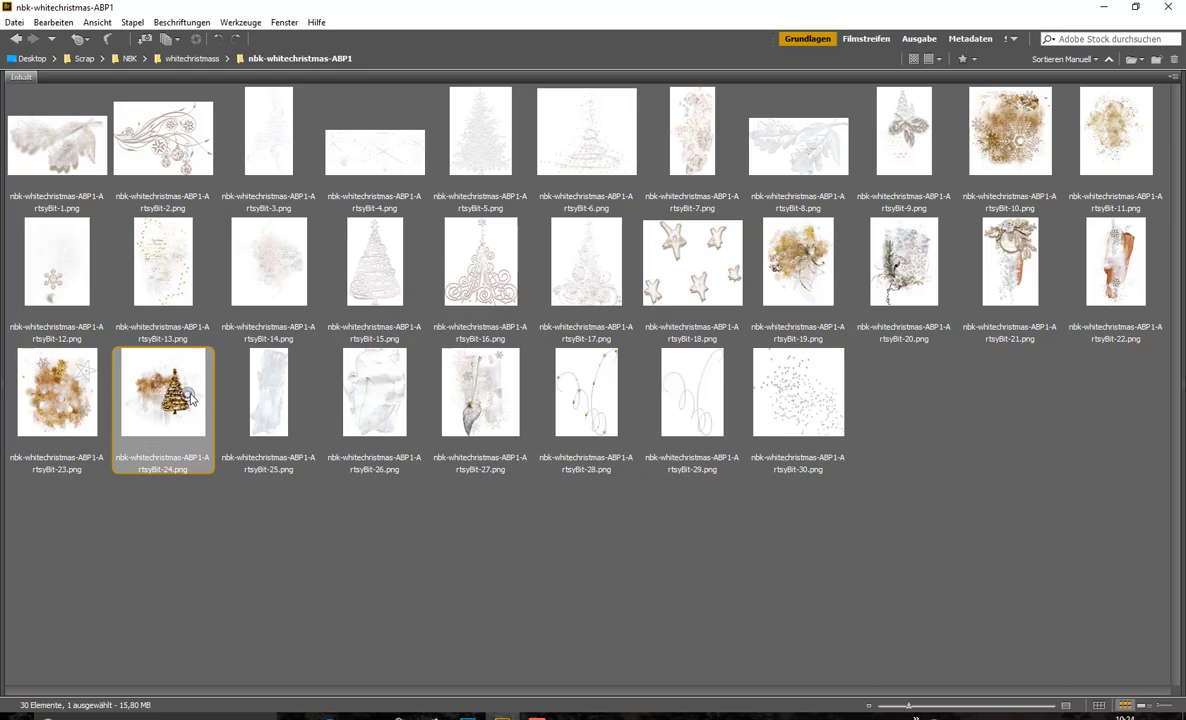
double_click(176, 370)
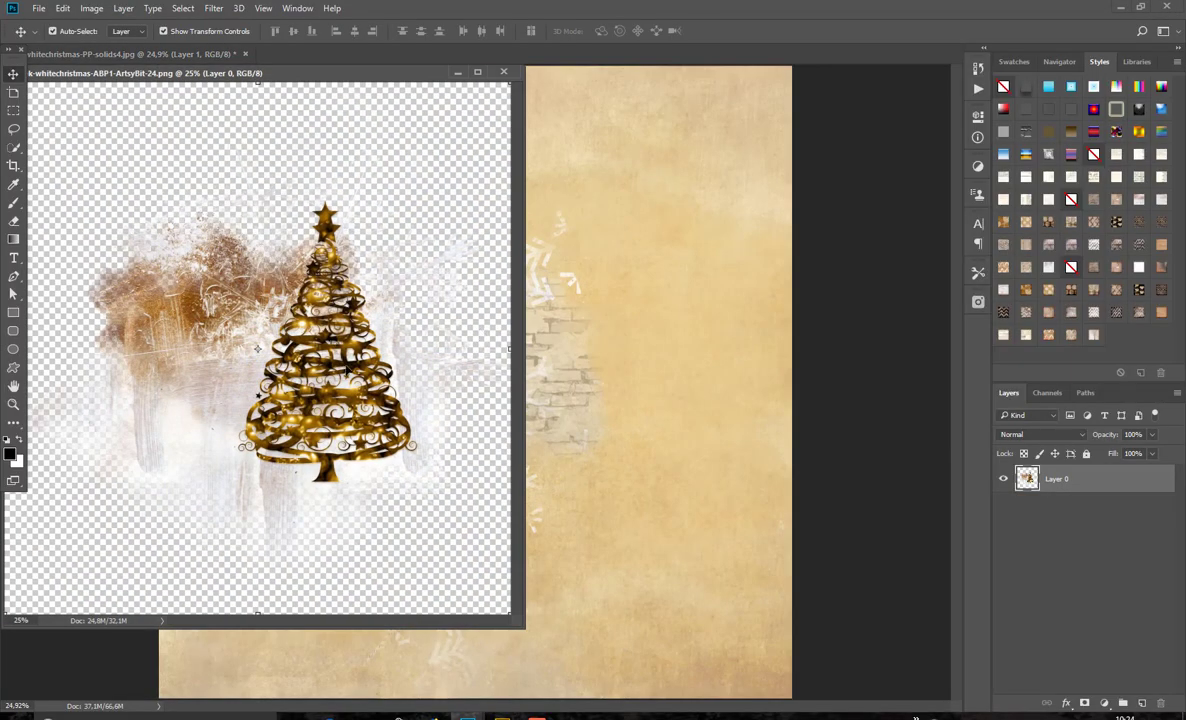
left_click_drag(340, 378, 367, 350)
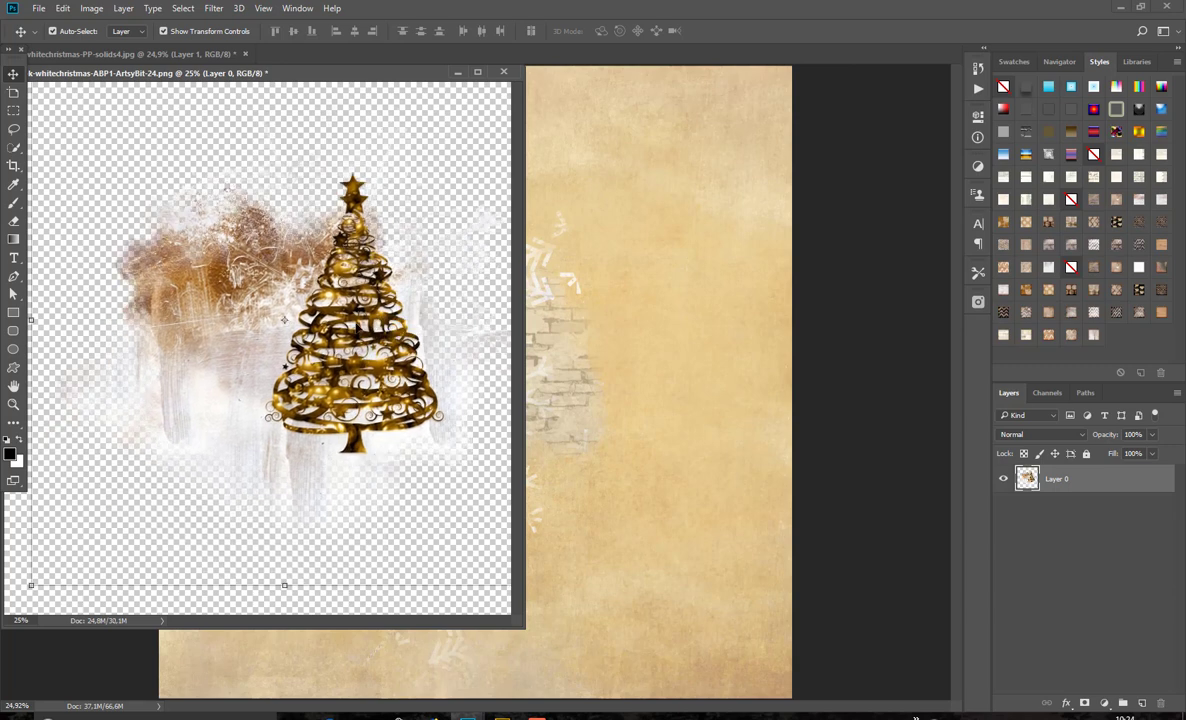
left_click_drag(284, 319, 268, 338)
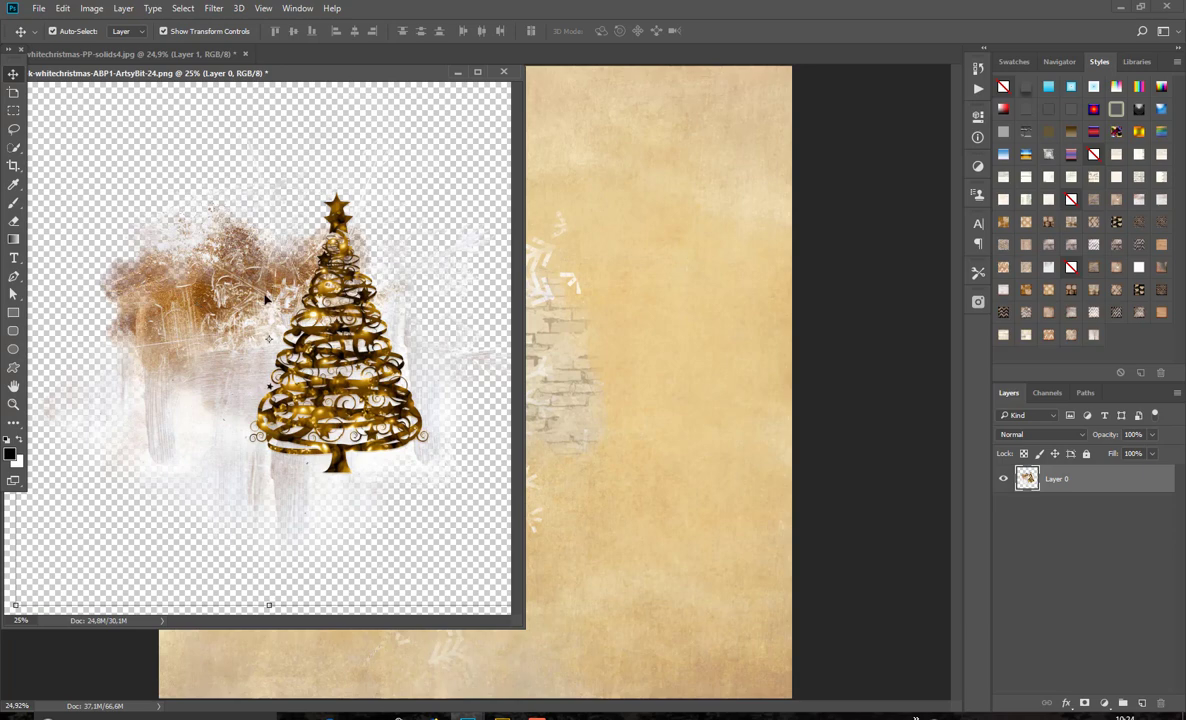
mouse_move(370, 371)
left_mouse_down()
mouse_move(369, 354)
mouse_move(359, 378)
left_mouse_up()
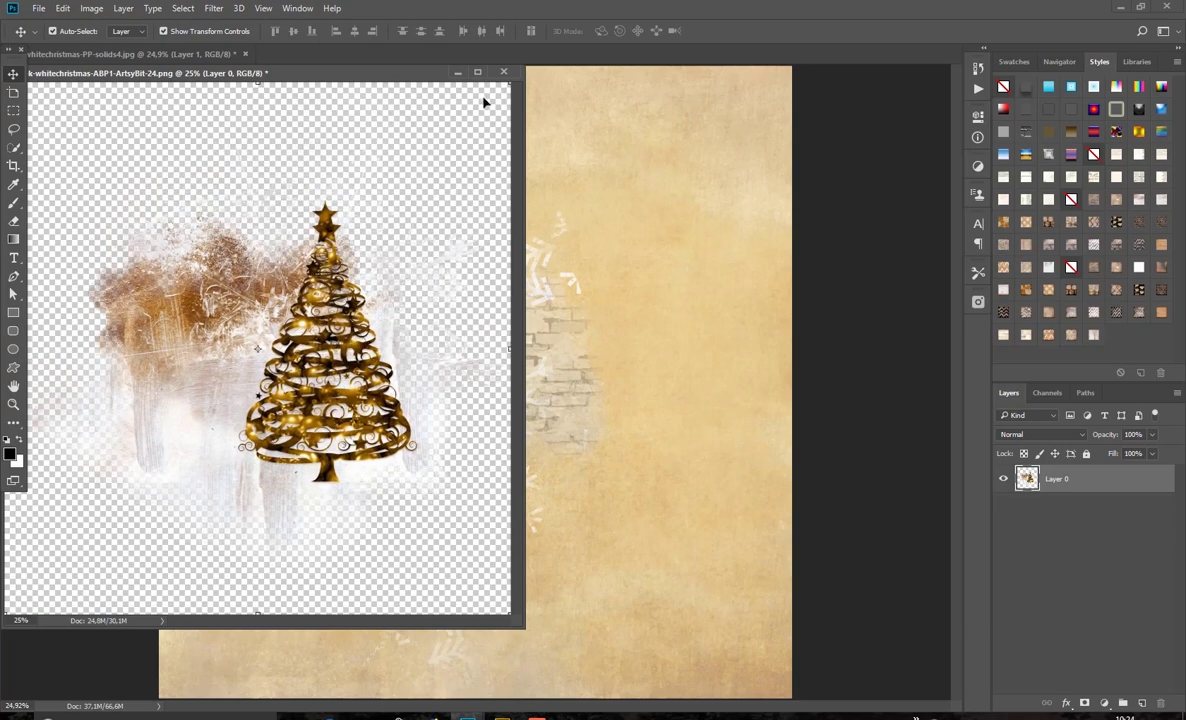
left_click(504, 73)
left_click(588, 275)
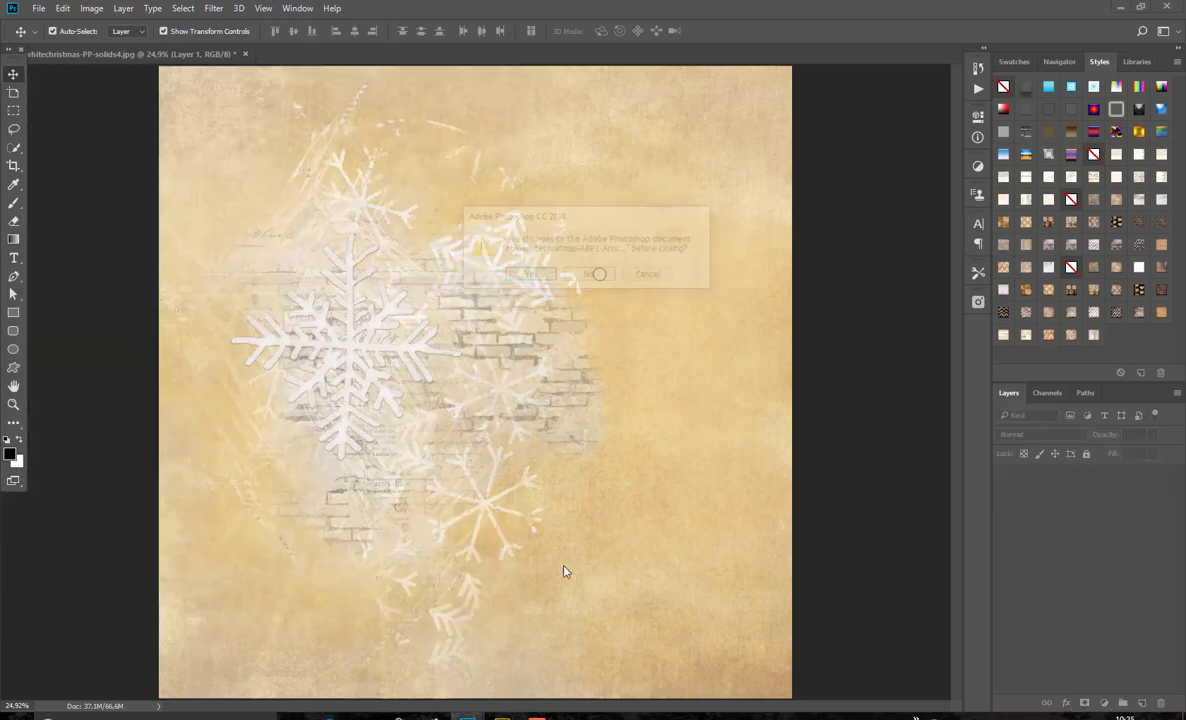
Open the nbk-whitechristmas-ABP2 folder inside whitechristmass in Bridge.
left_click(504, 716)
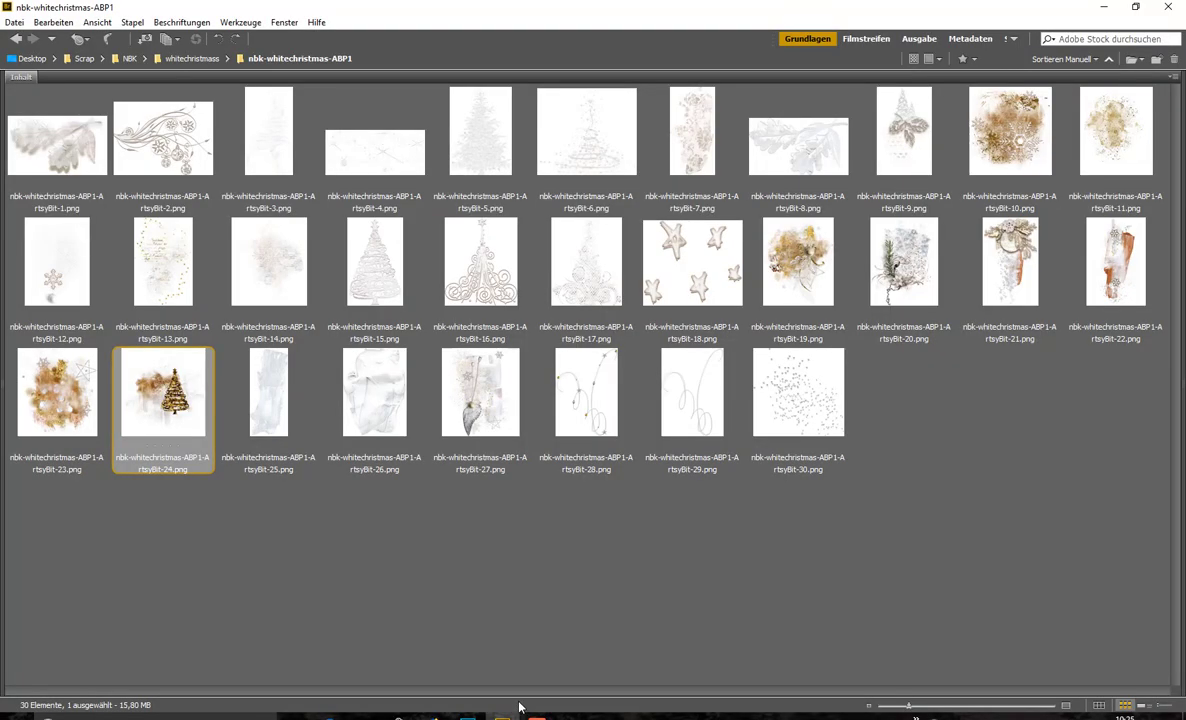
left_click(192, 58)
double_click(178, 178)
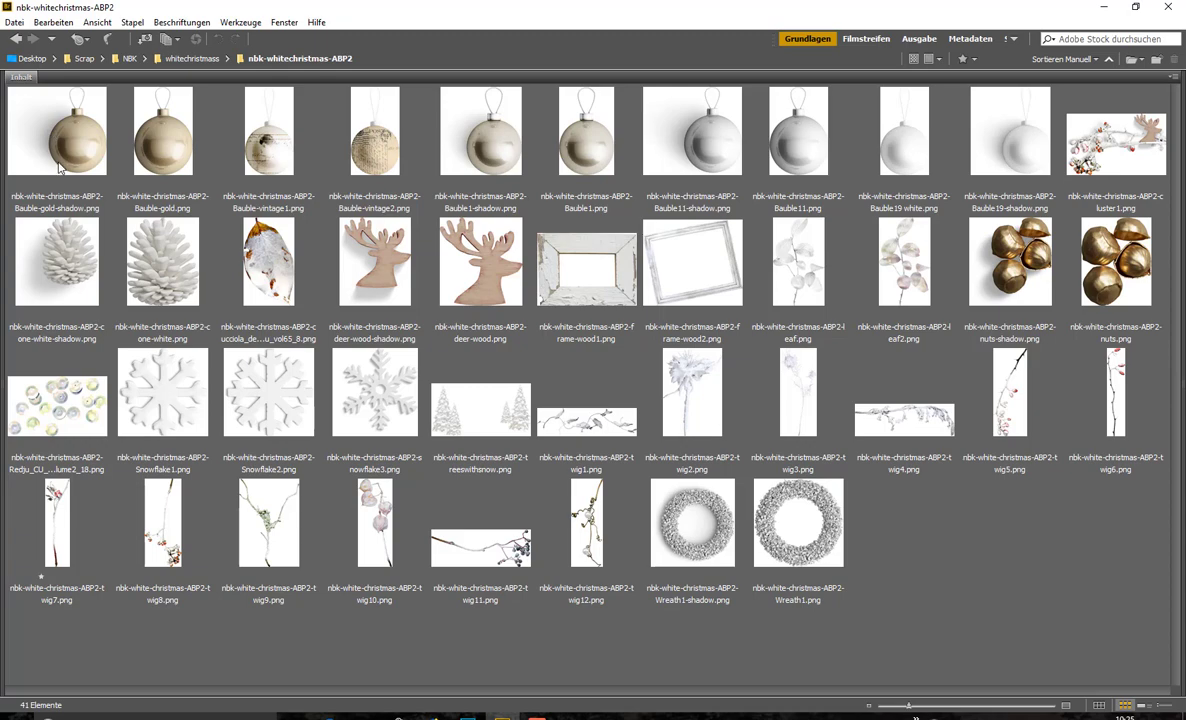
Replace the snowflake element on the solids4 paper with the gold bauble from nbk-white-christmas-ABP2-Bauble-gold-shadow.png and close the source file.
double_click(77, 138)
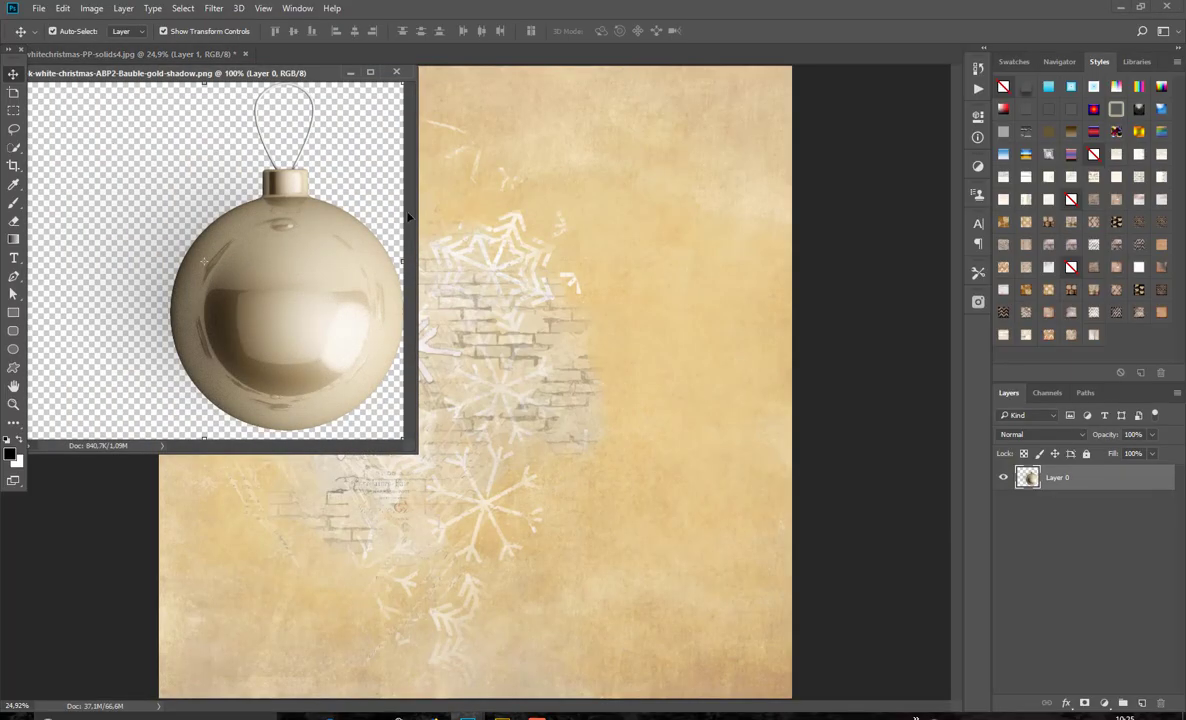
left_click_drag(408, 215, 500, 260)
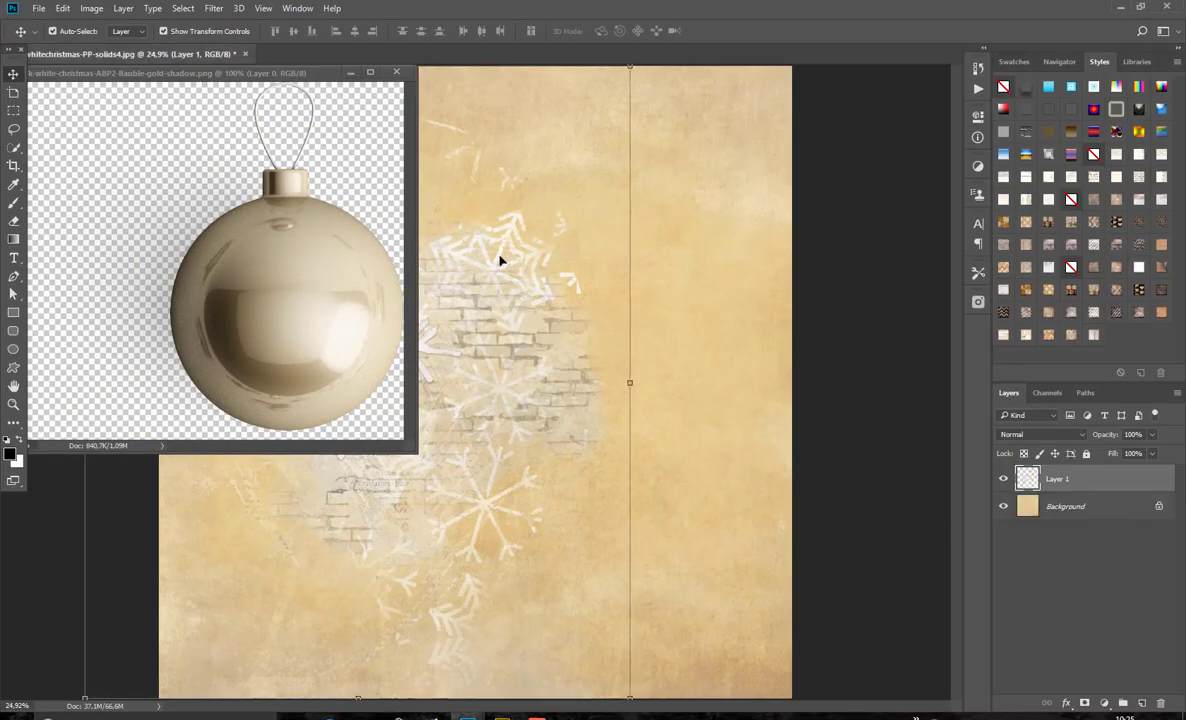
left_click_drag(1050, 479, 1160, 703)
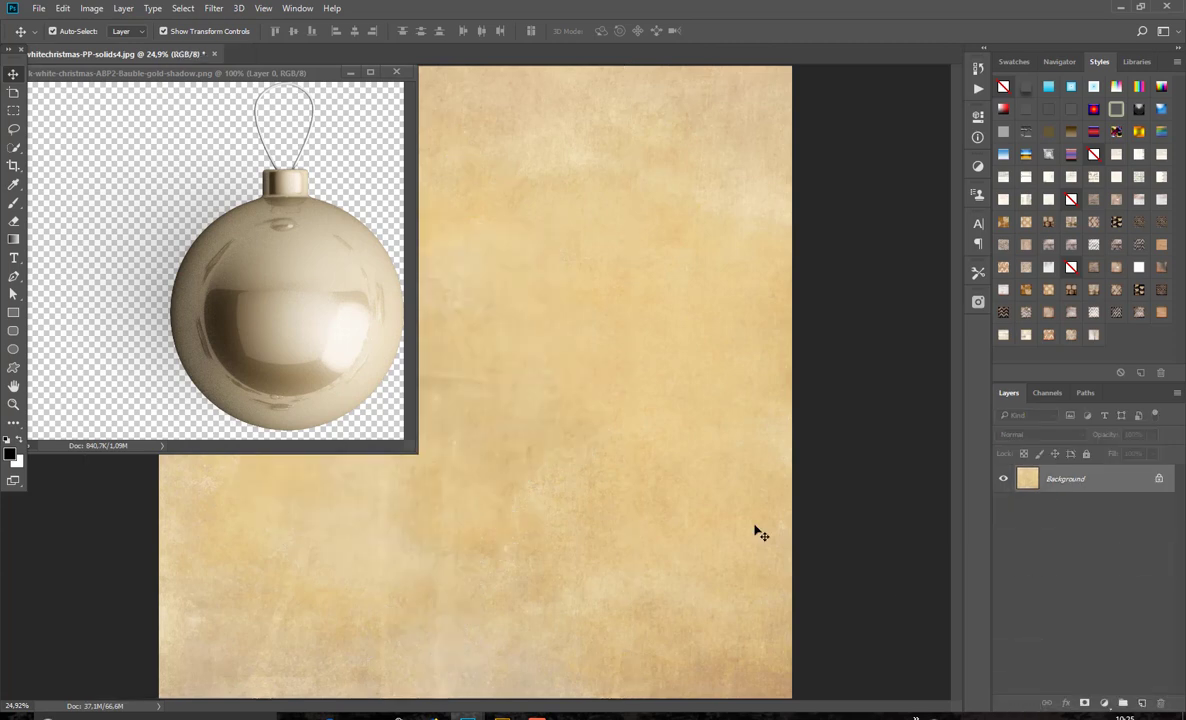
left_click_drag(352, 304, 531, 314)
left_click(396, 73)
Add the golden nuts from nbk-white-christmas-ABP2-nuts-shadow.png to the paper, close the source file, and place the nuts just left of the bauble.
left_click(502, 716)
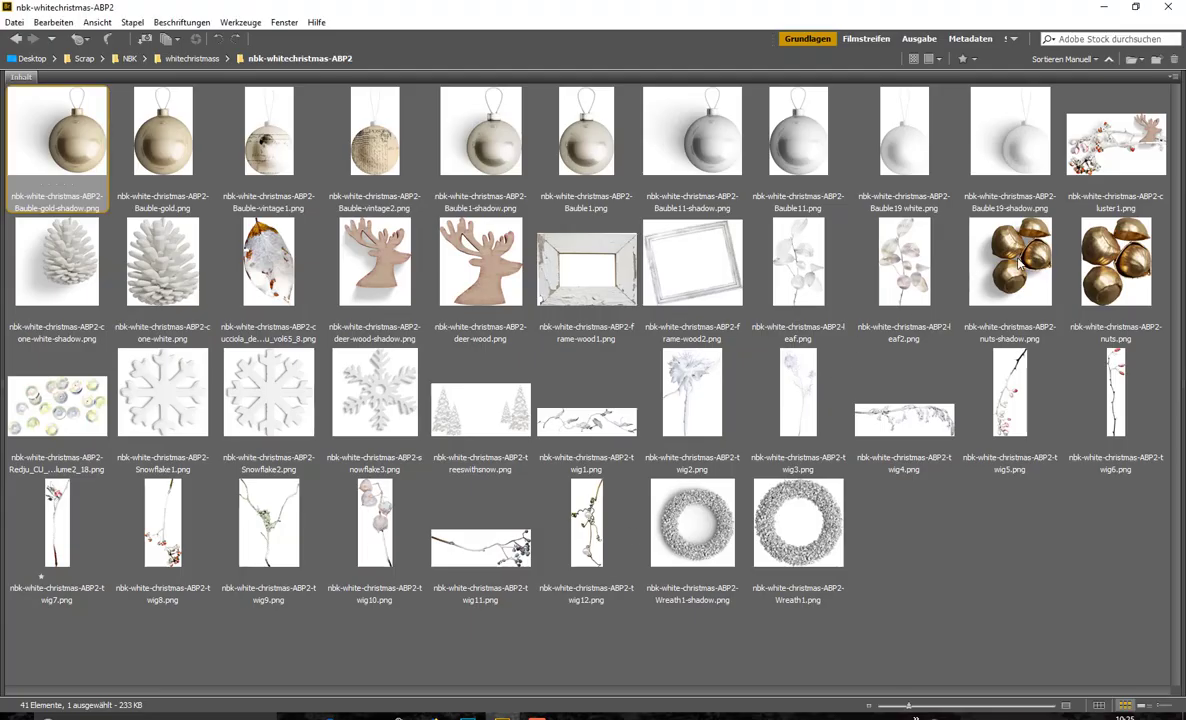
double_click(1012, 262)
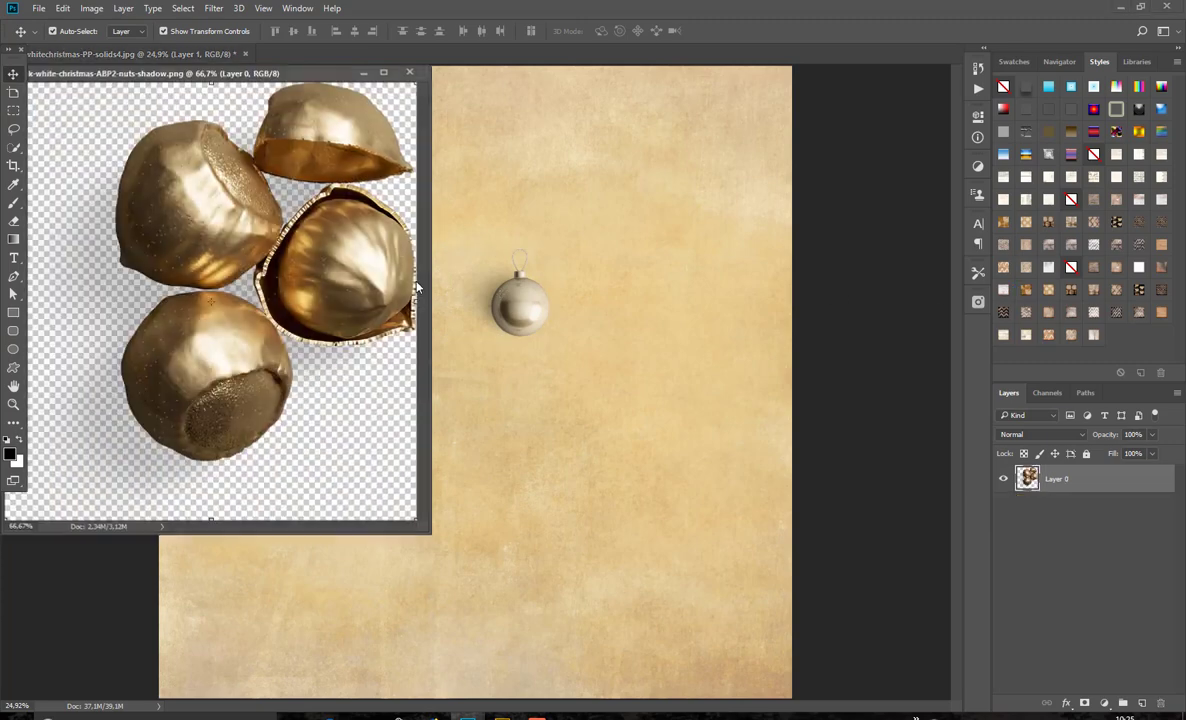
left_click_drag(313, 242, 431, 292)
left_click(409, 73)
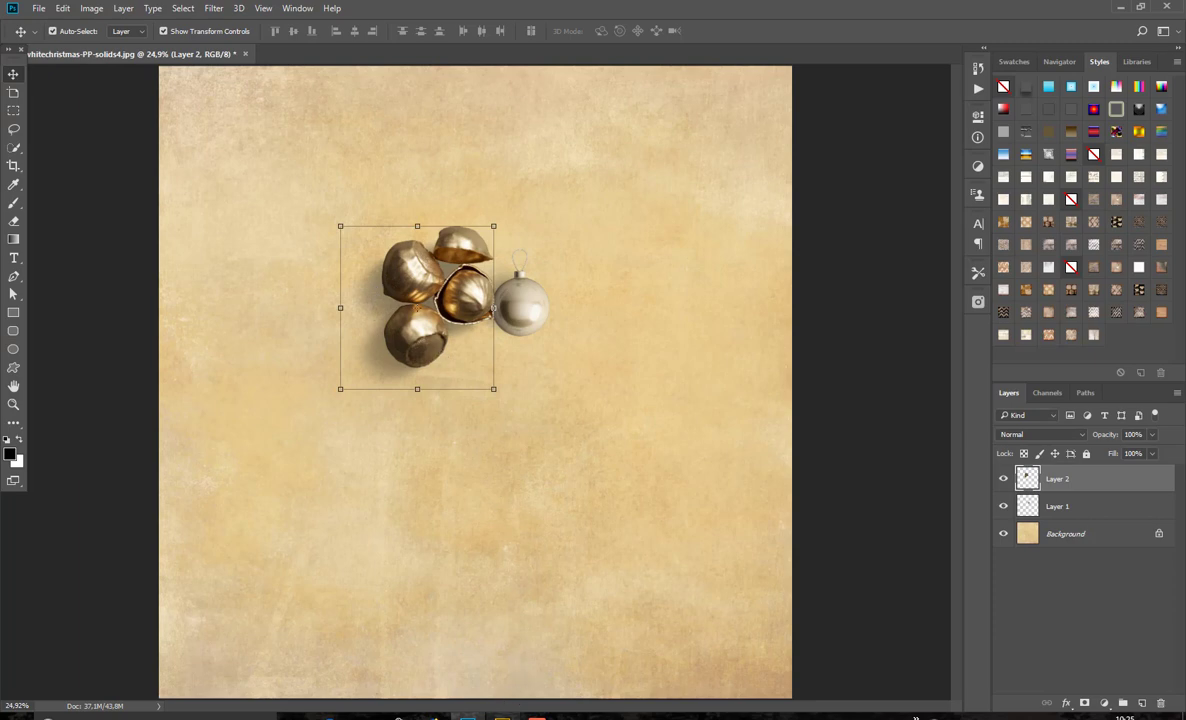
left_click_drag(428, 283, 430, 322)
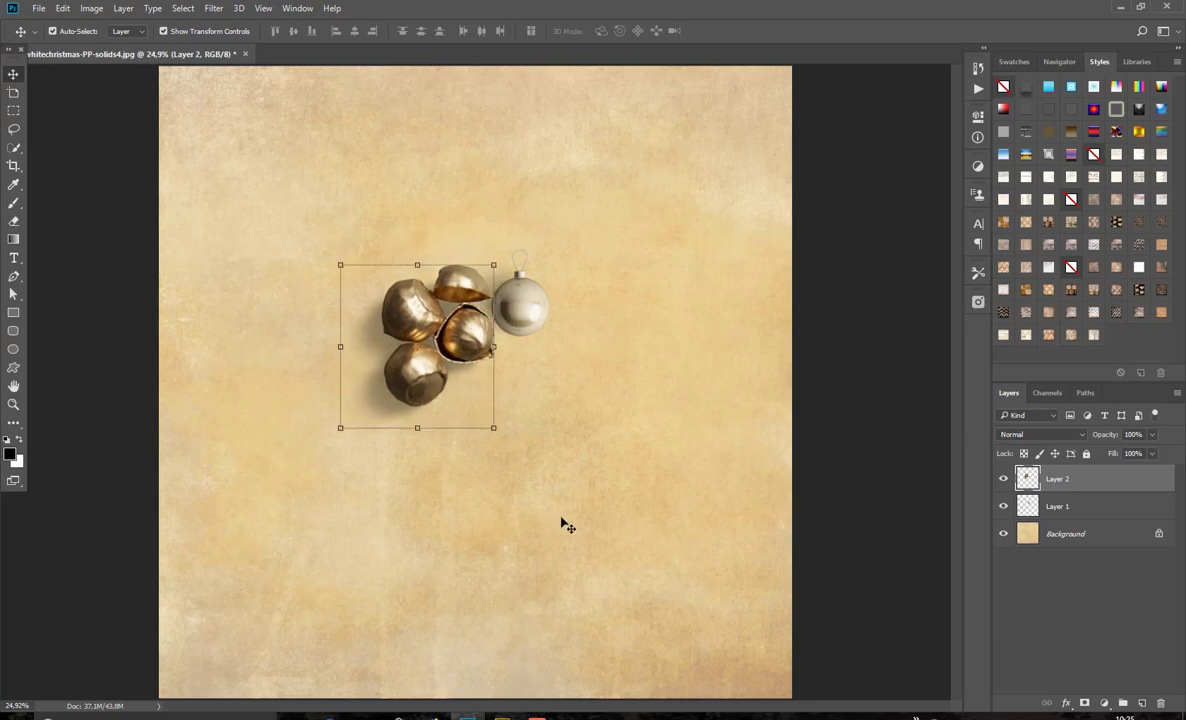
Add the beaded twig from nbk-white-christmas-ABP2-twig12.png and position it along the left side of the paper beside the nuts.
left_click(502, 716)
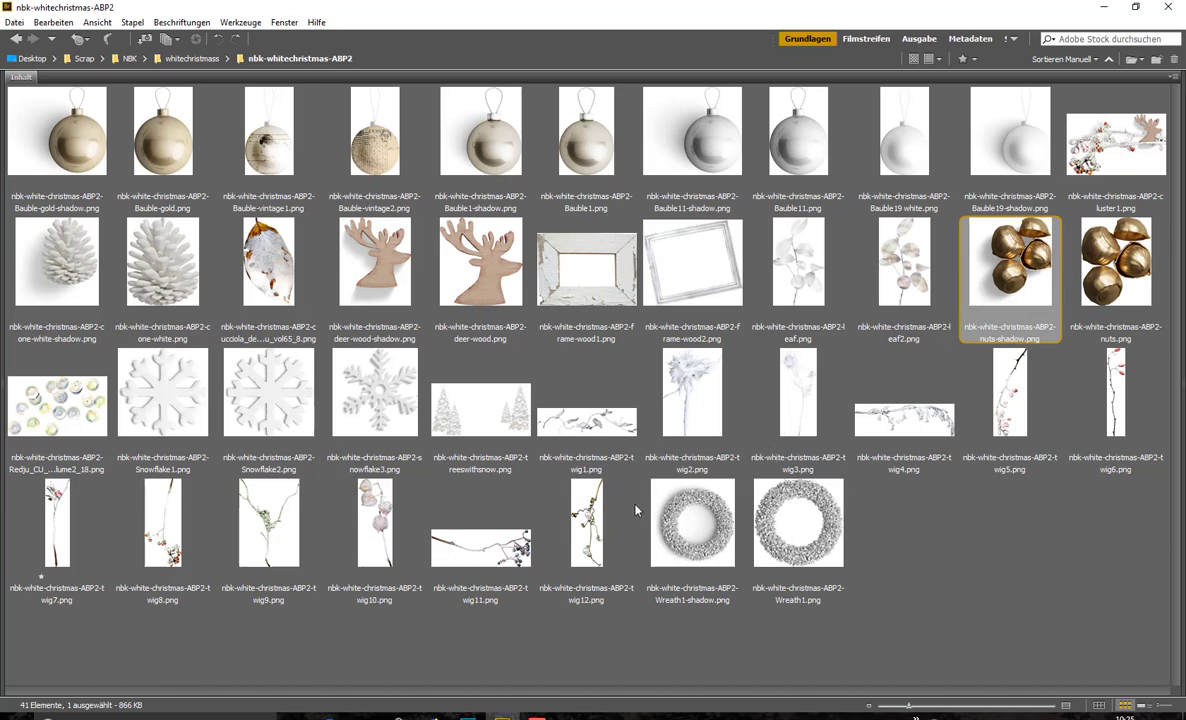
double_click(604, 558)
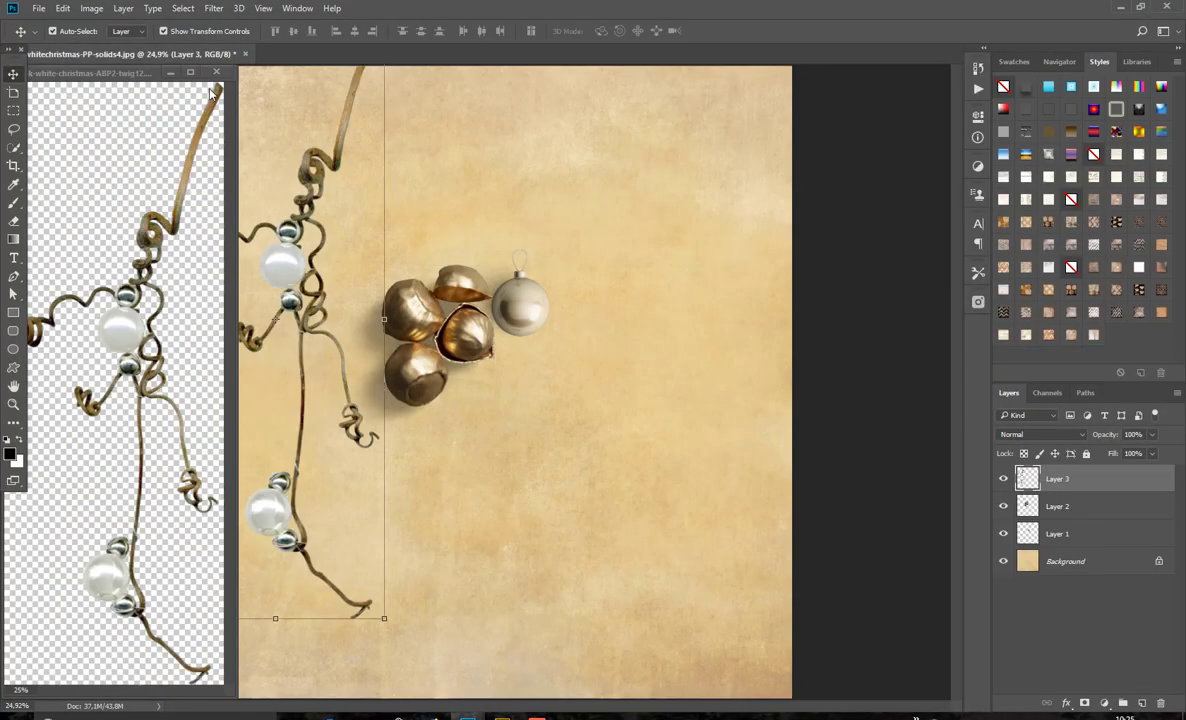
left_click_drag(261, 147, 280, 217)
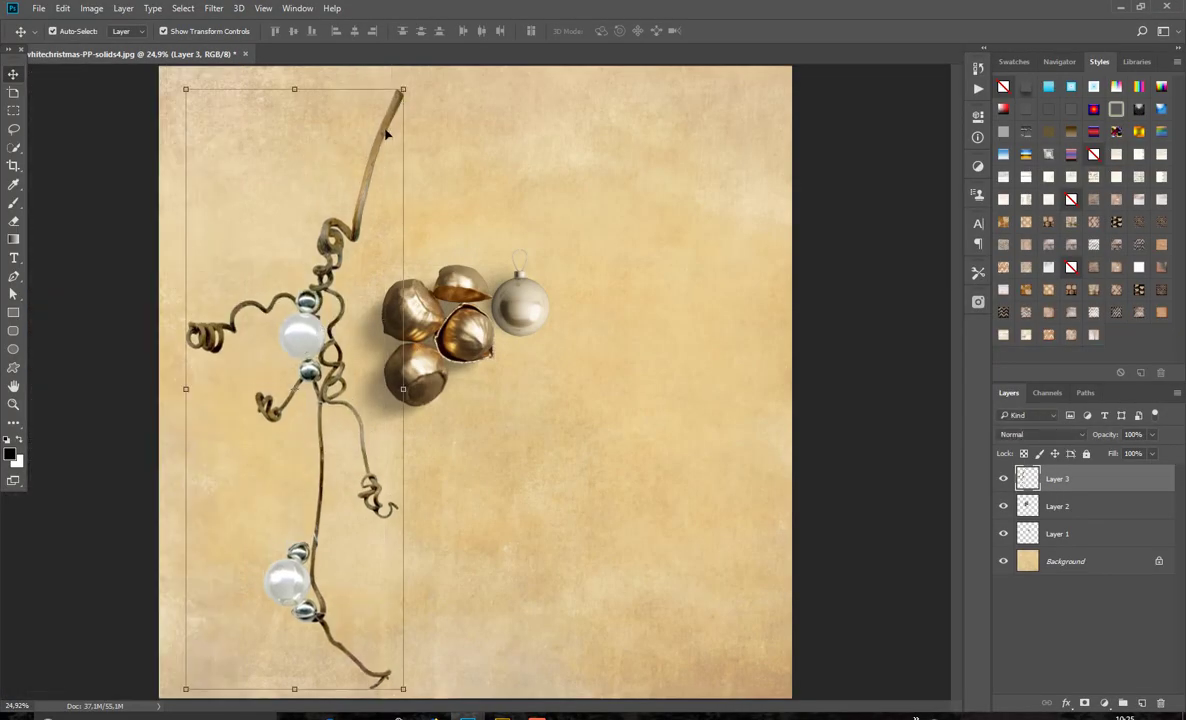
Add the snowy trees from nbk-white-christmas-ABP2-treeswithsnow.png, shift them slightly left along the paper's lower edge, and deselect the layer.
left_click(502, 716)
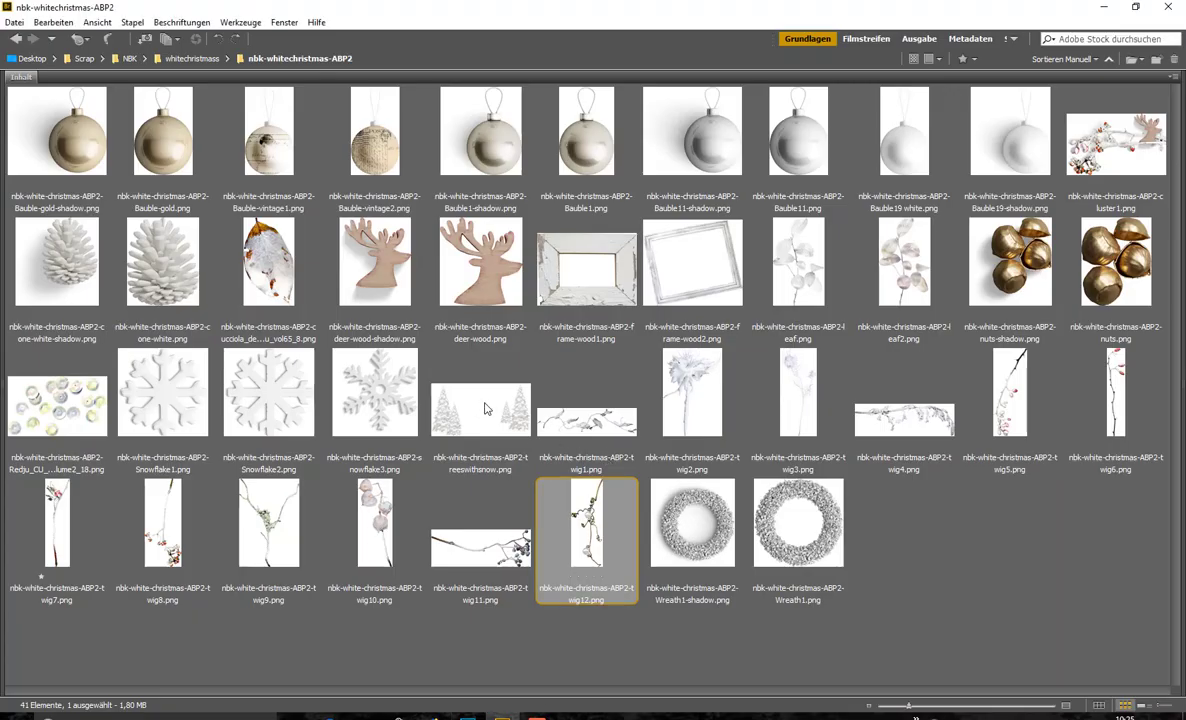
double_click(446, 382)
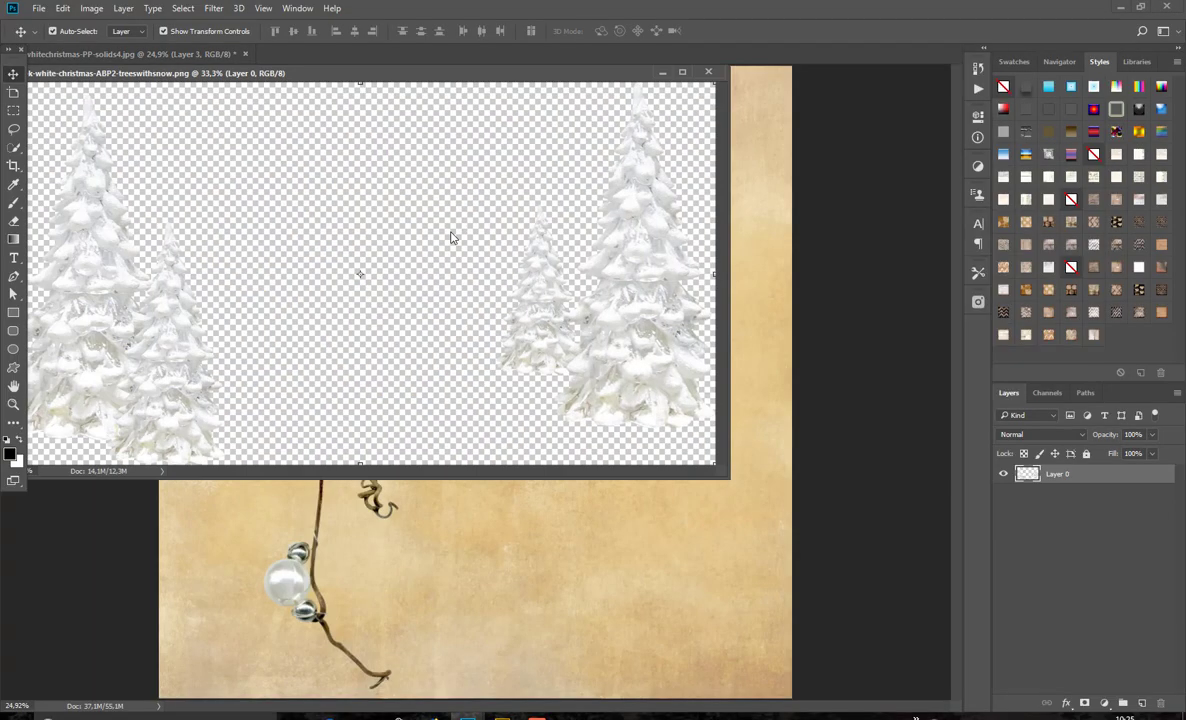
left_click_drag(639, 284, 645, 510)
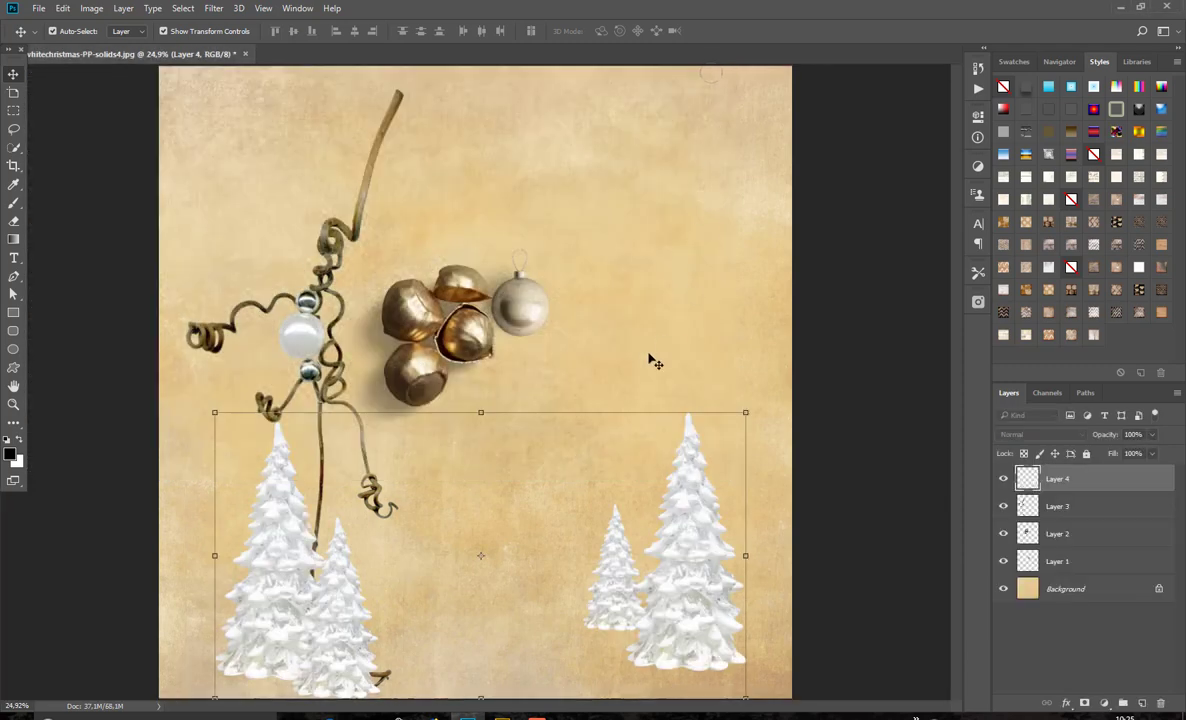
left_click_drag(675, 553, 651, 552)
mouse_move(654, 542)
left_mouse_down()
mouse_move(654, 527)
mouse_move(656, 541)
left_mouse_up()
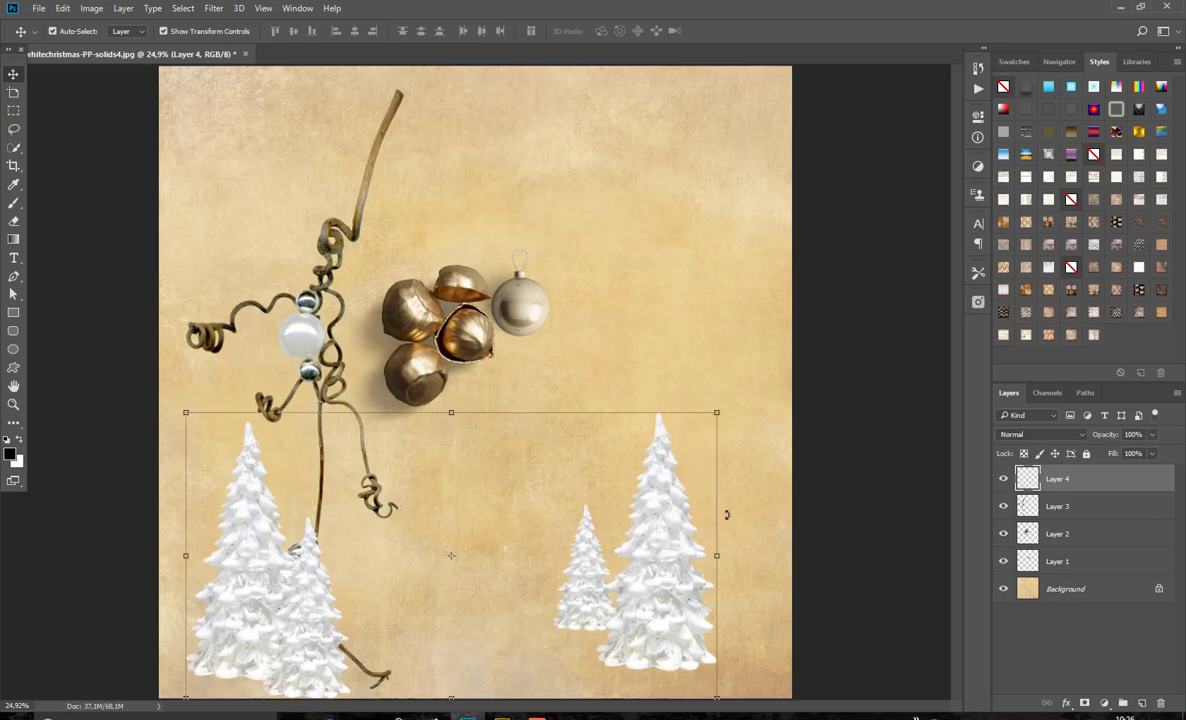
left_click(540, 510)
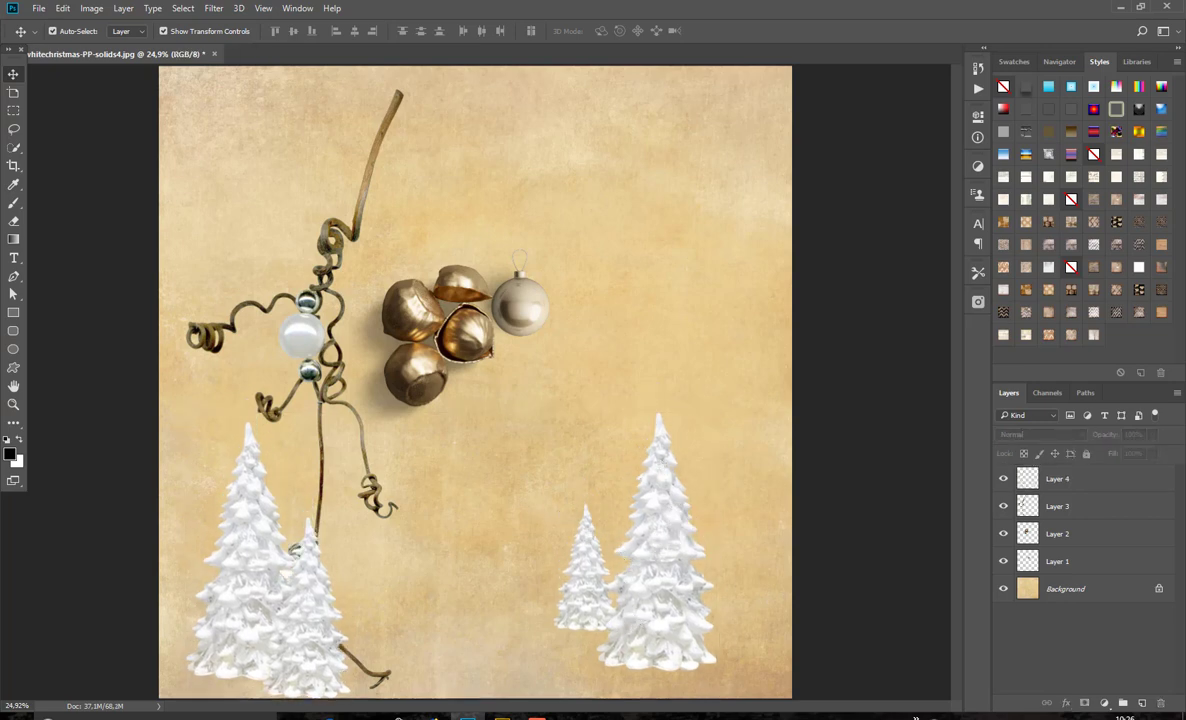
Open the deer and berry cluster nbk-white-christmas-ABP2-cluster1.png from Bridge in Photoshop, view it, and close it.
left_click(502, 716)
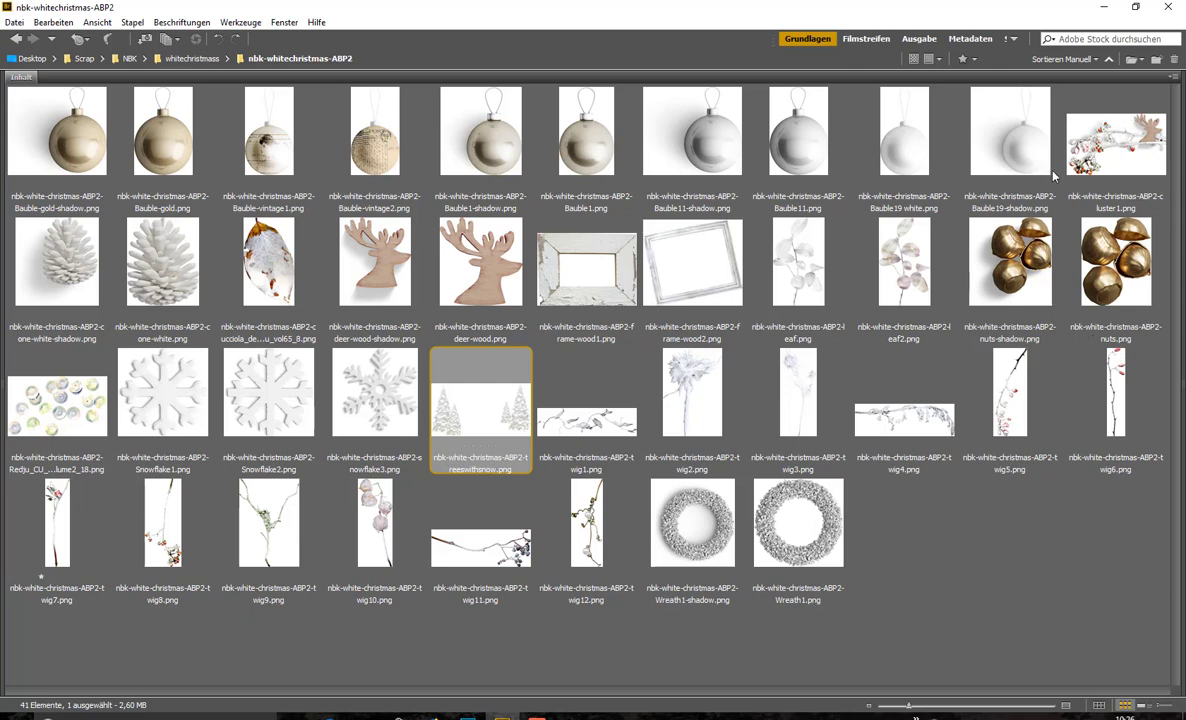
mouse_move(1105, 150)
left_mouse_down()
mouse_move(1085, 156)
mouse_move(1118, 139)
left_mouse_up()
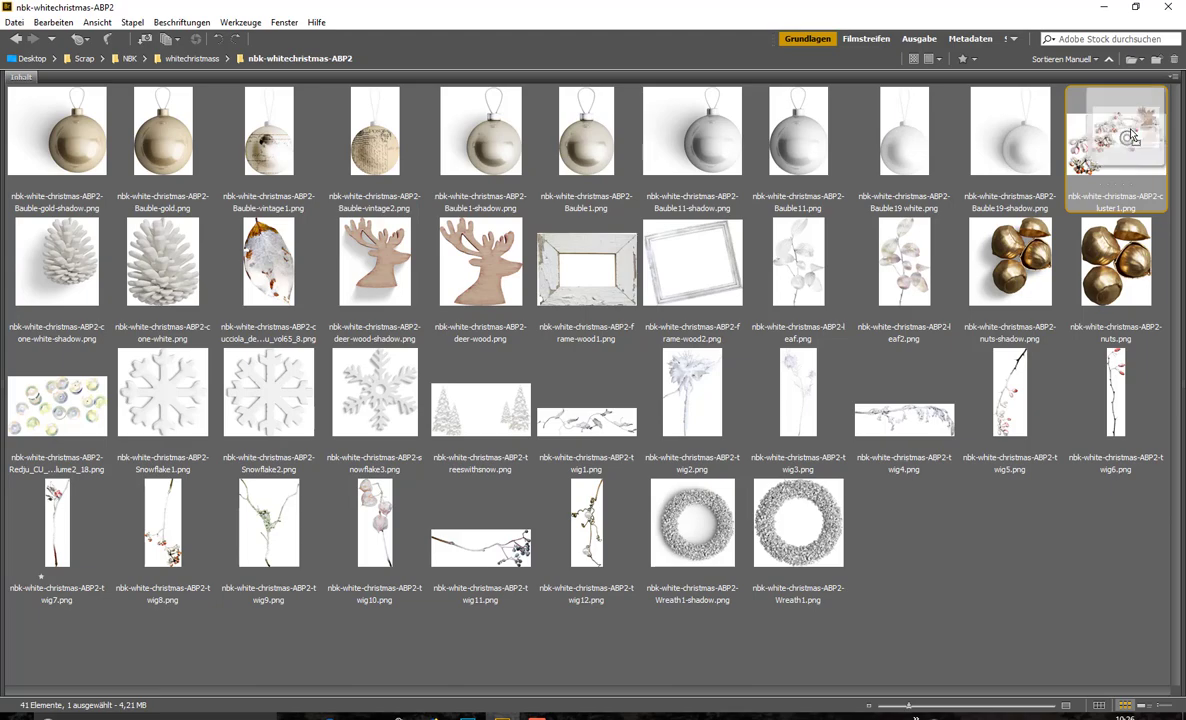
double_click(1122, 137)
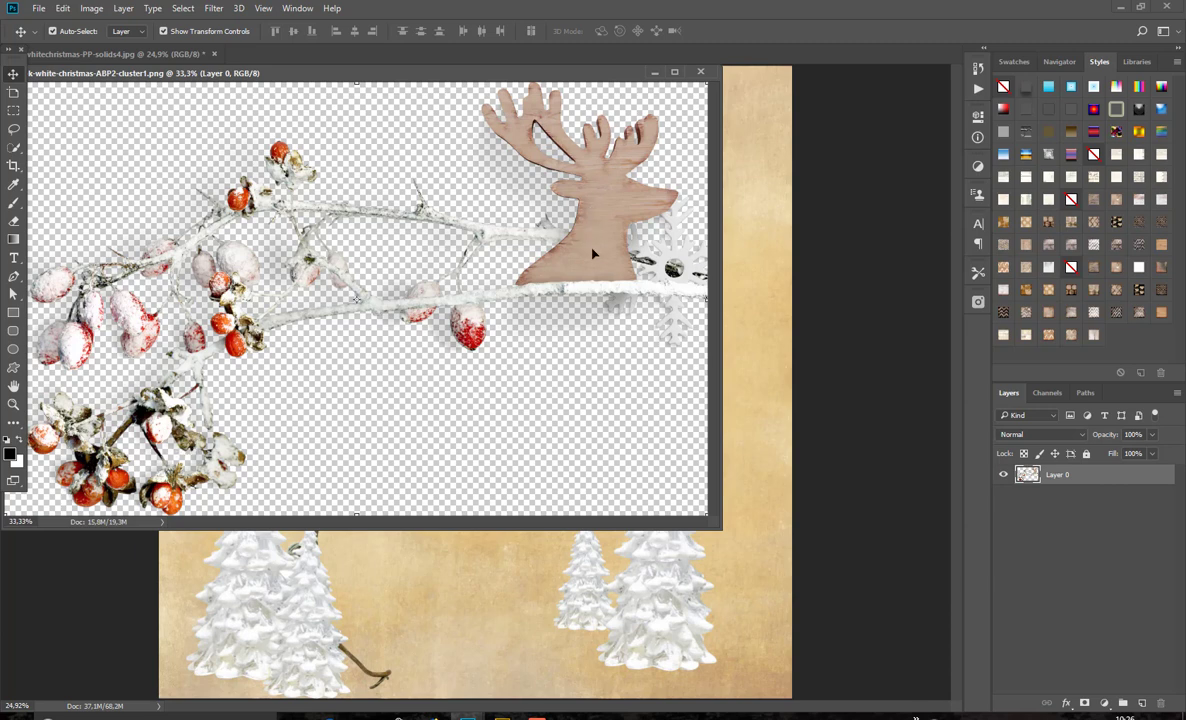
left_click(701, 74)
Delete all four element layers from the solids4 paper, keeping only the Background layer.
left_click(1083, 486)
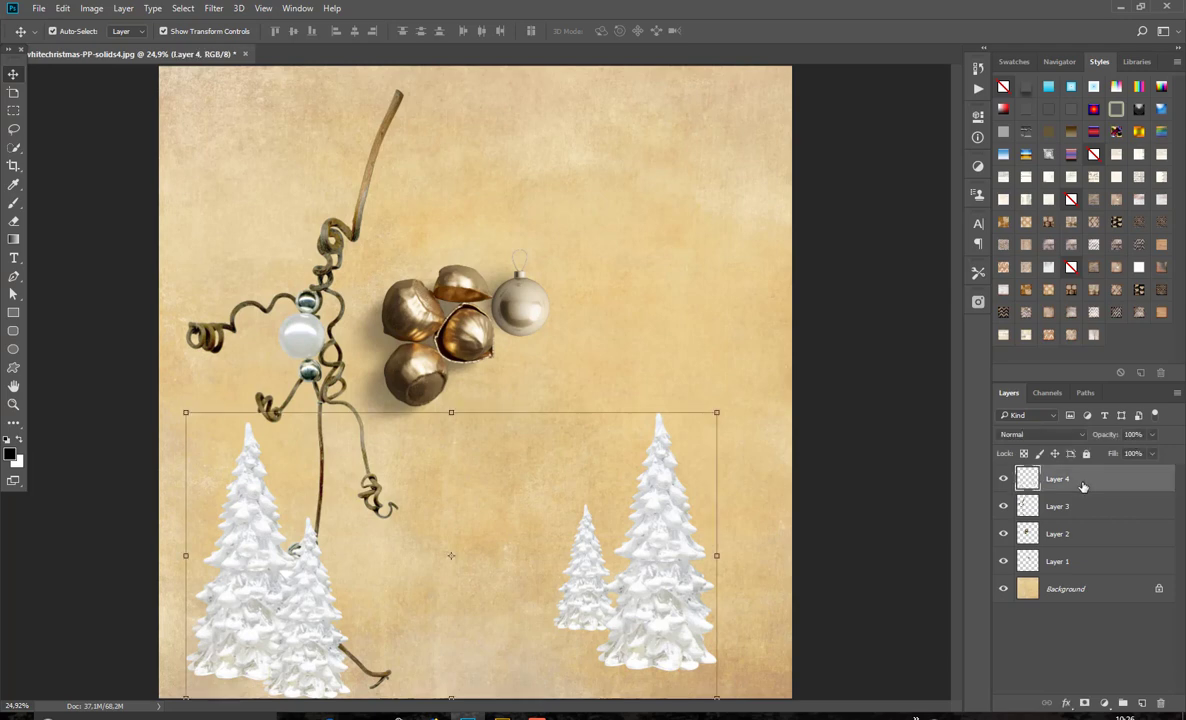
left_click(1074, 592, "shift")
left_click_drag(1083, 564, 1160, 704)
Open the nbk-whitechristmas-baubles folder in Bridge and place the copper bauble nbk-whitechristmas-baubles2.png on the upper middle of the paper.
left_click(502, 716)
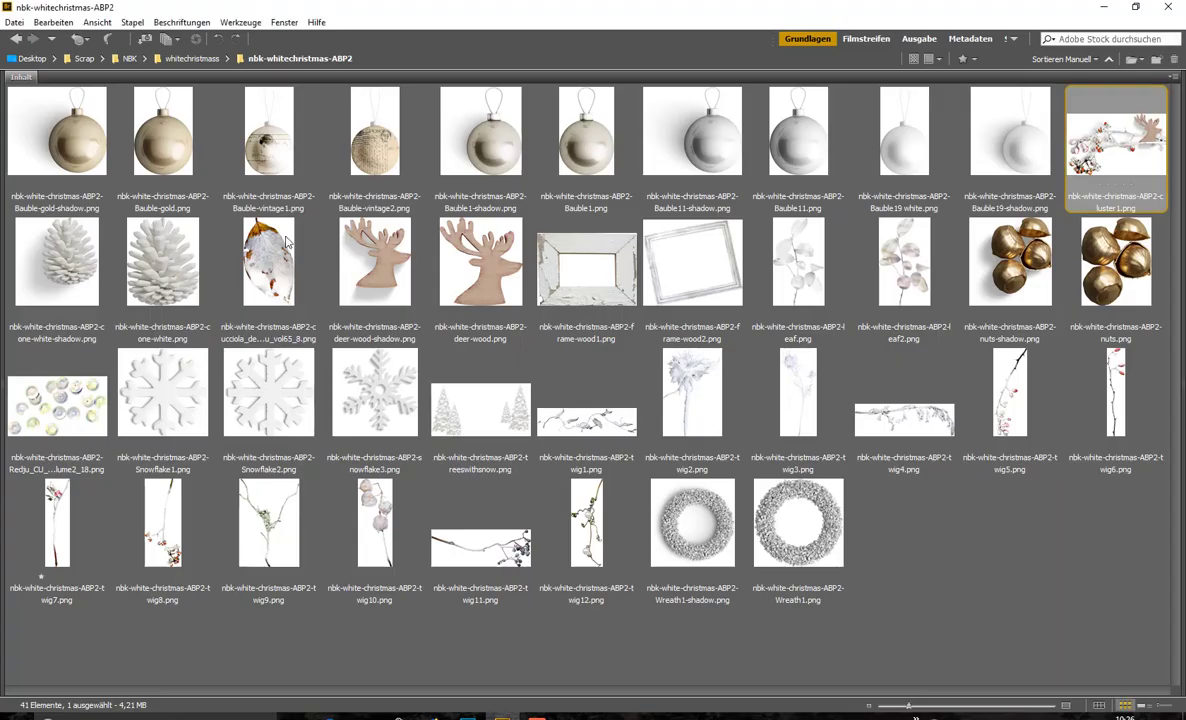
left_click(195, 59)
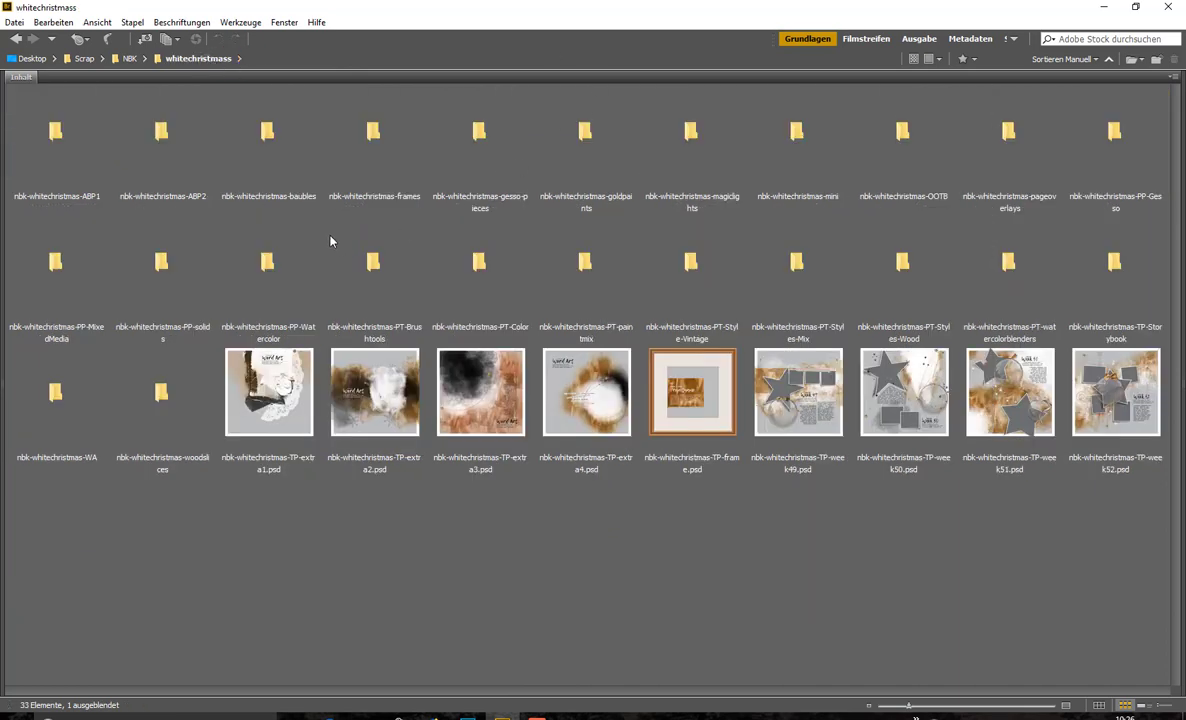
double_click(266, 146)
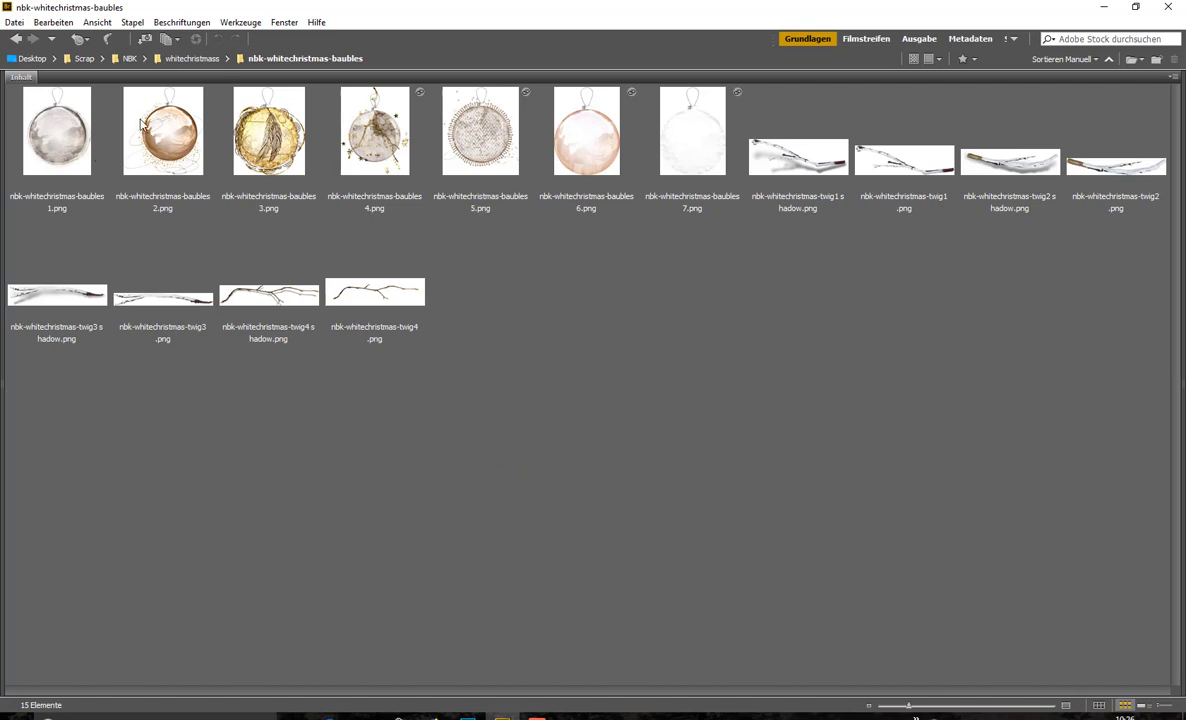
double_click(180, 141)
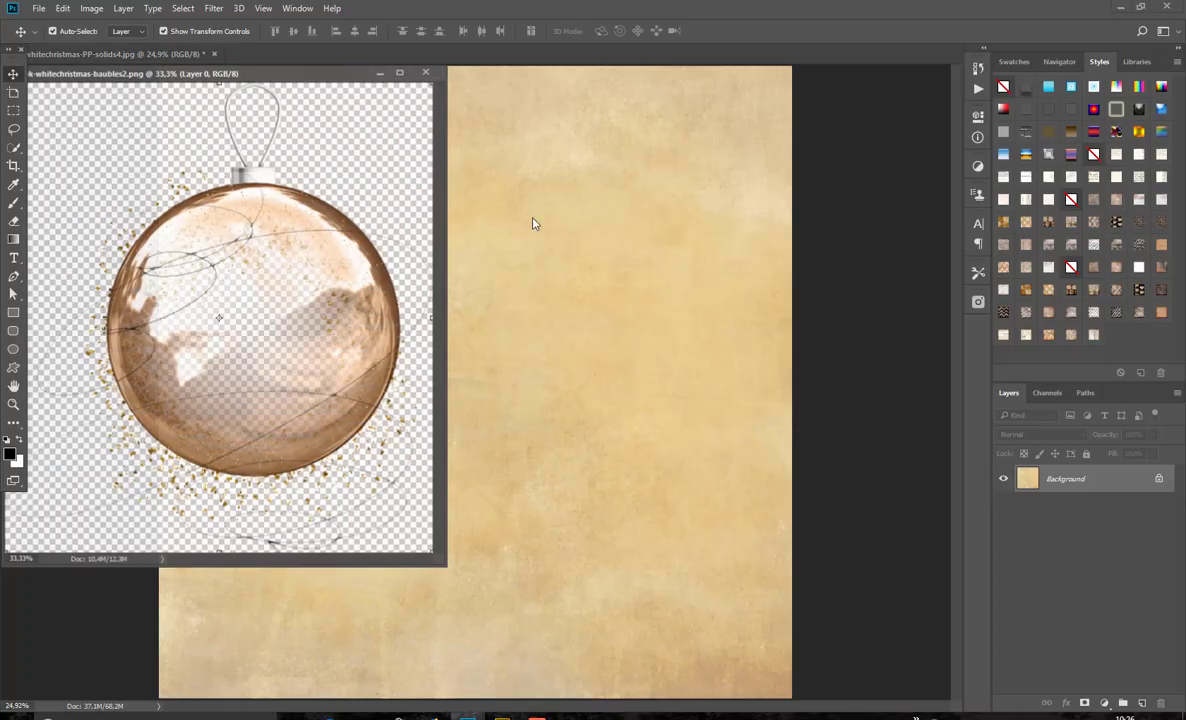
left_click_drag(426, 288, 522, 317)
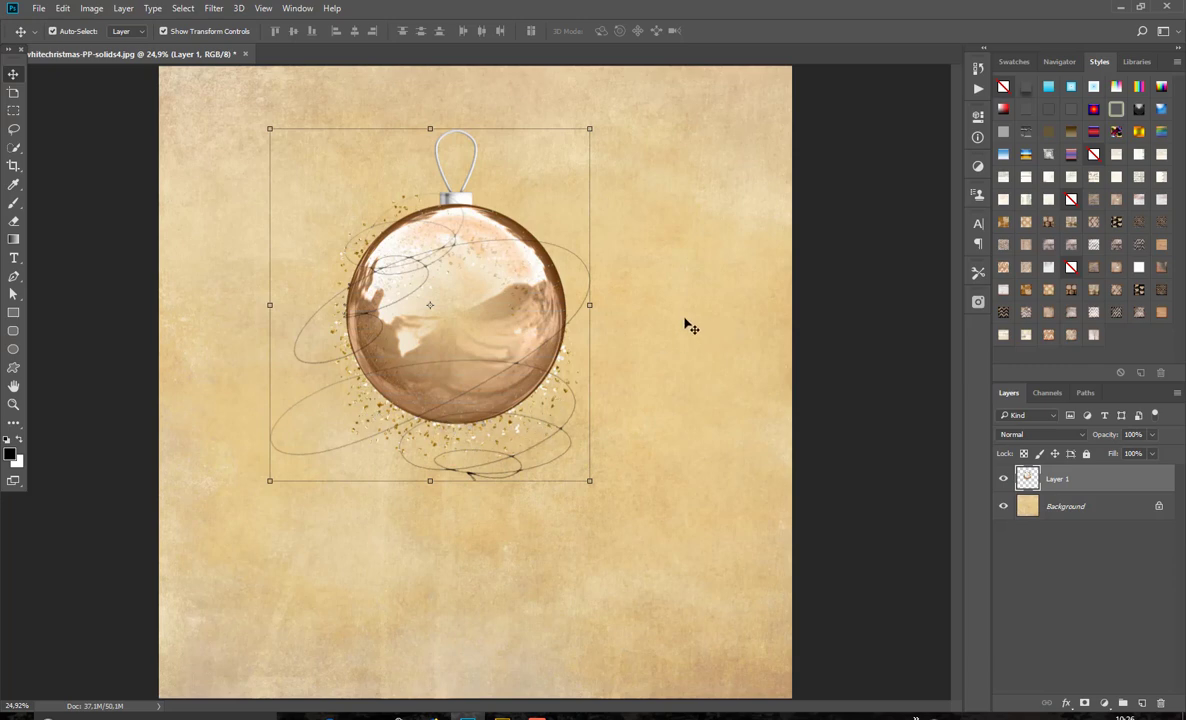
Add the golden feather bauble nbk-whitechristmas-baubles3.png, close its source file, and move it to the lower right of the copper bauble.
left_click(502, 716)
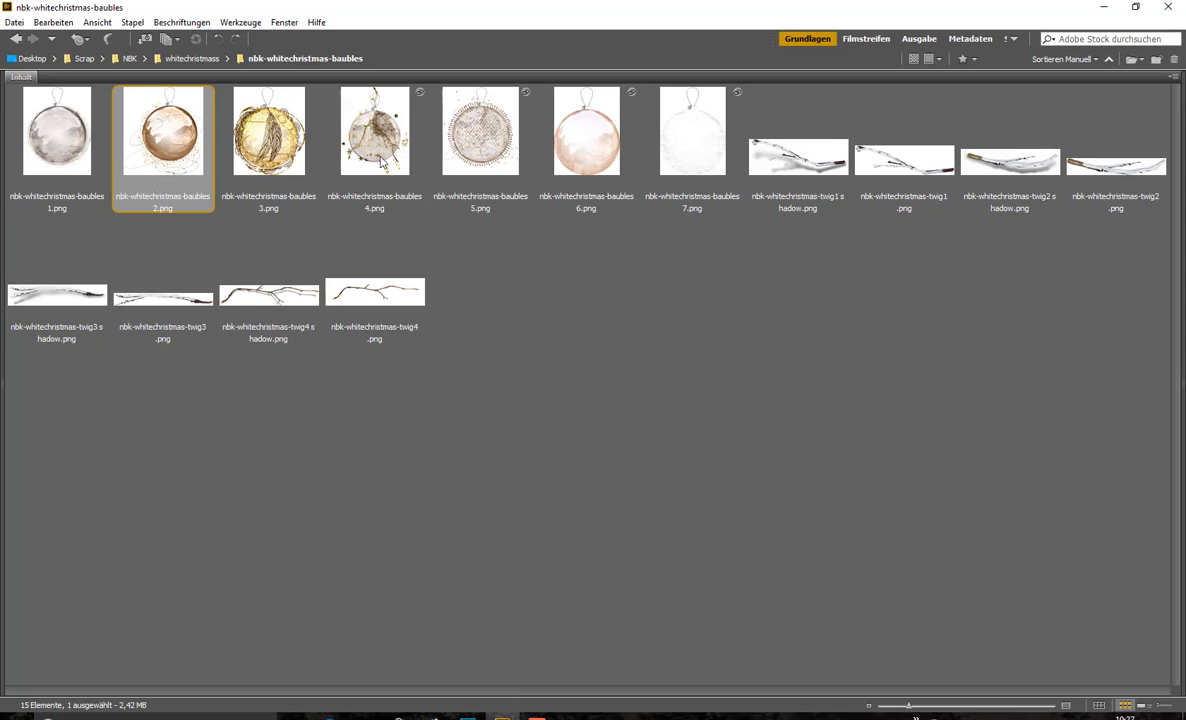
left_click(276, 142)
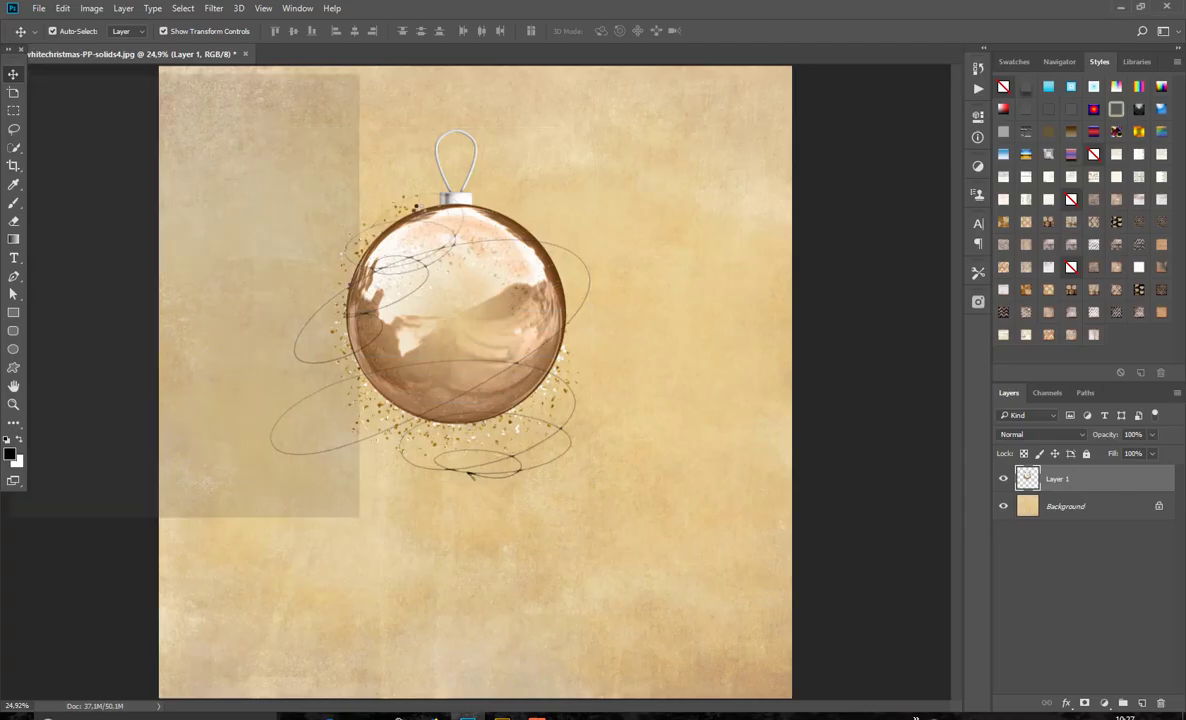
left_click_drag(238, 268, 472, 134)
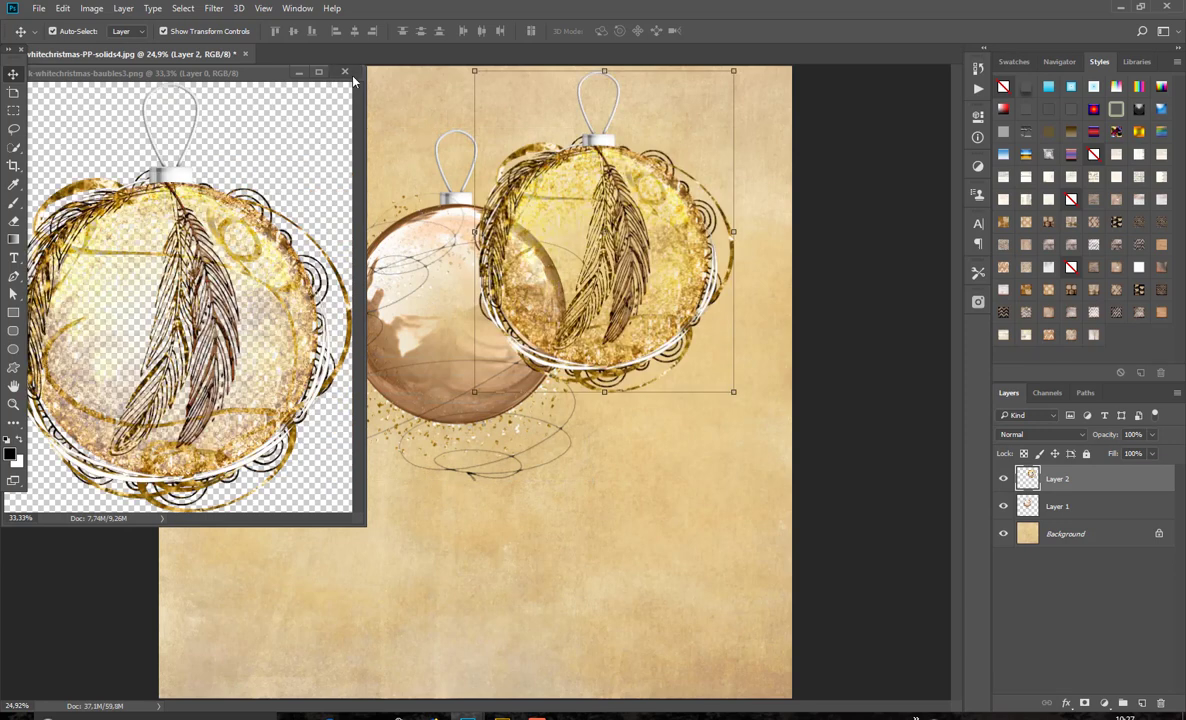
left_click(344, 72)
left_click_drag(669, 251, 666, 352)
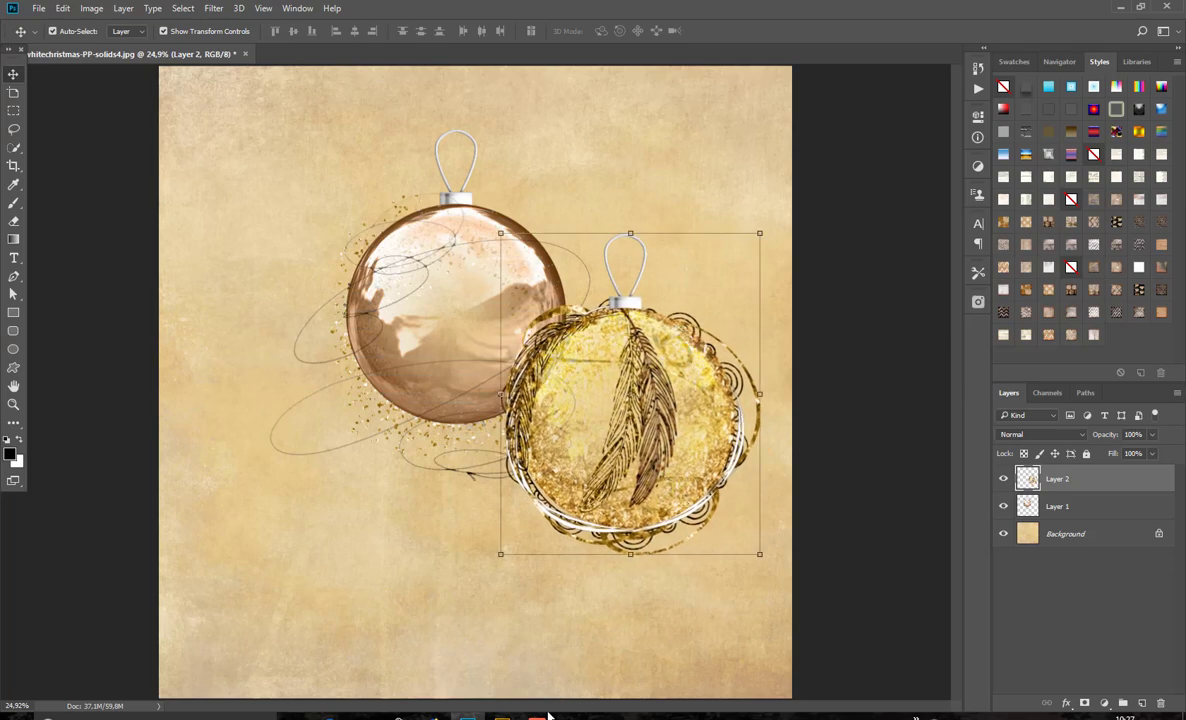
Switch to Bridge and open the nbk-whitechristmas-frames folder inside whitechristmass.
left_click(502, 713)
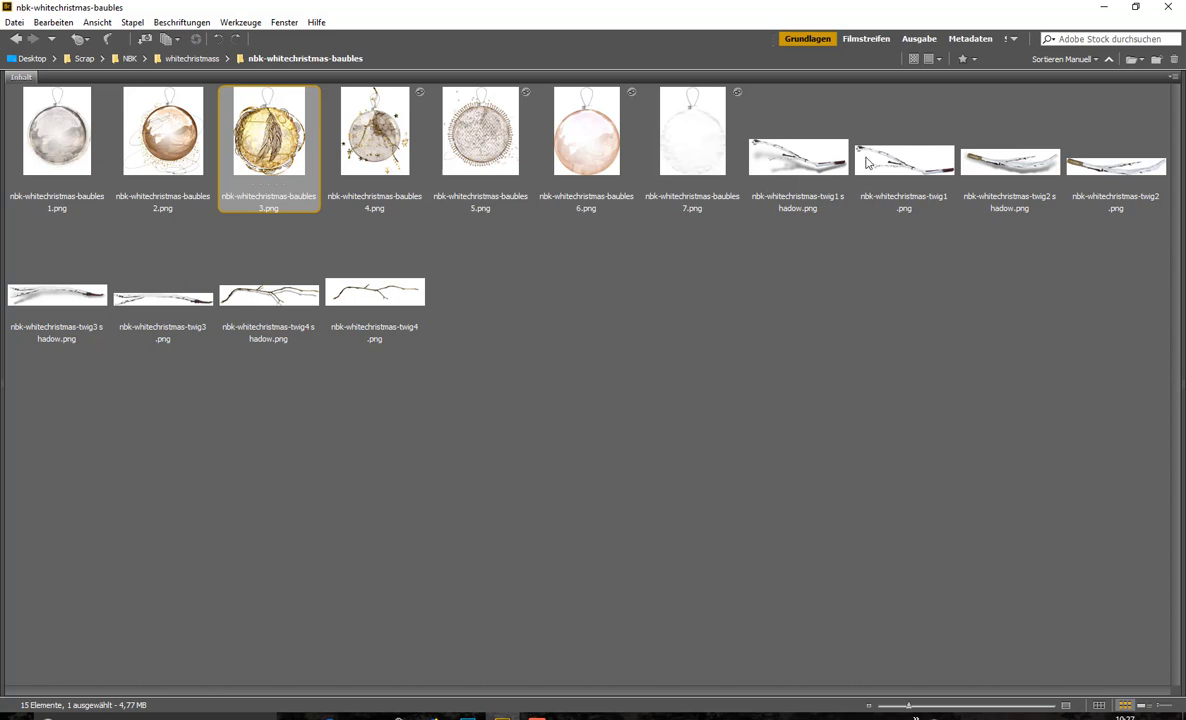
left_click(192, 58)
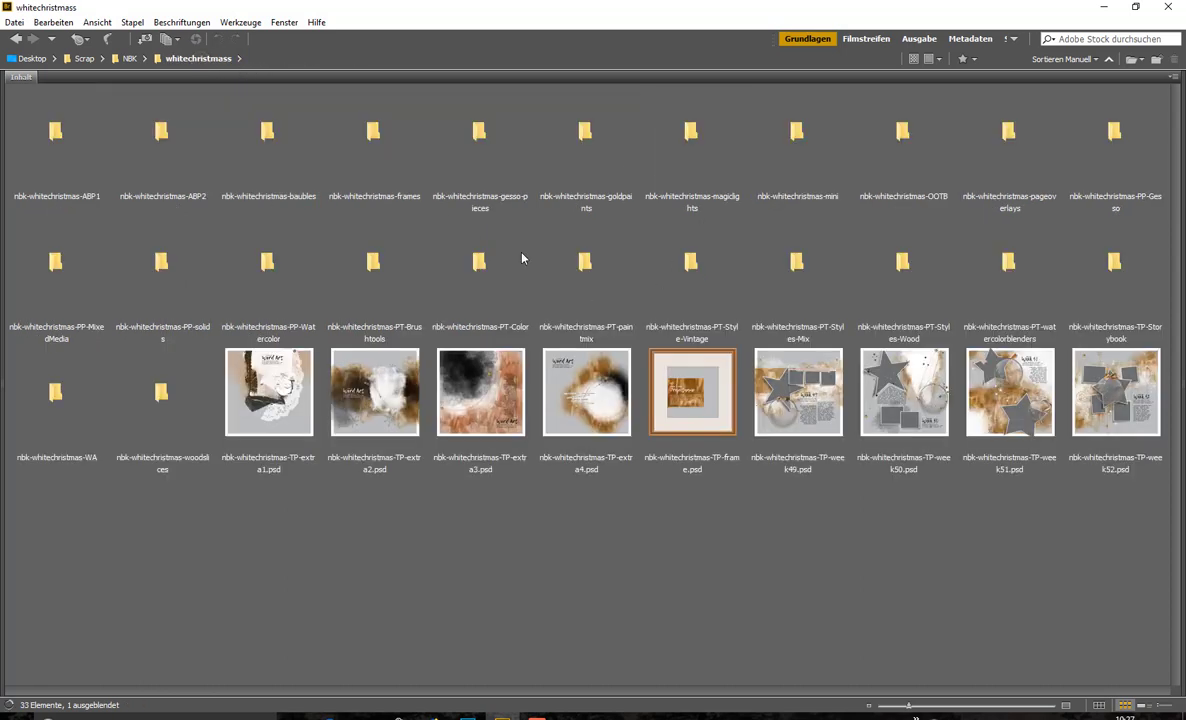
double_click(379, 160)
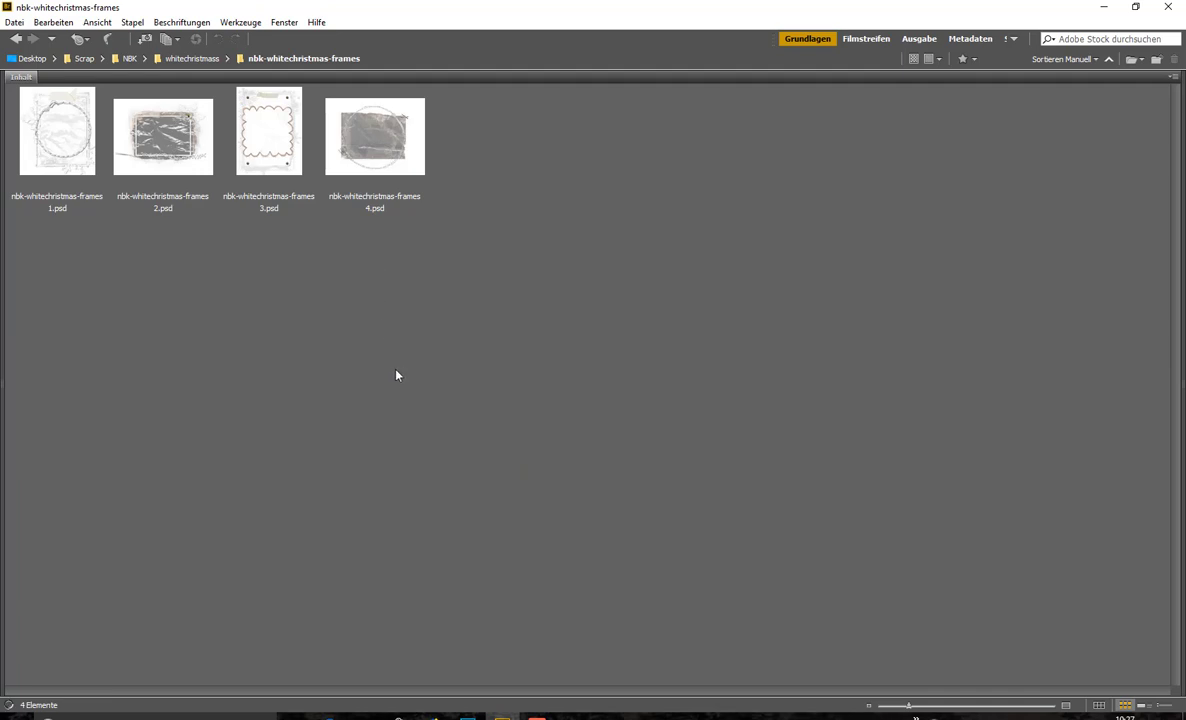
Open nbk-whitechristmas-frames1.psd in Photoshop and examine its layer structure by selecting the washi and stitching layers in turn.
double_click(71, 146)
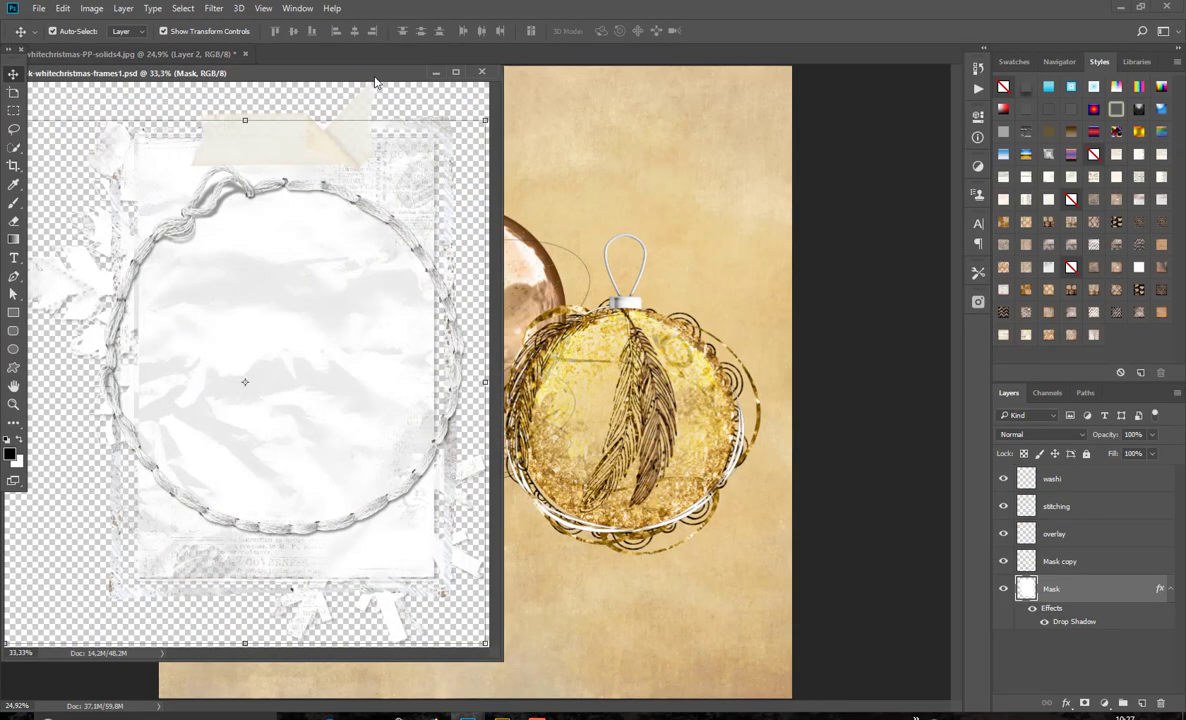
left_click_drag(369, 77, 429, 91)
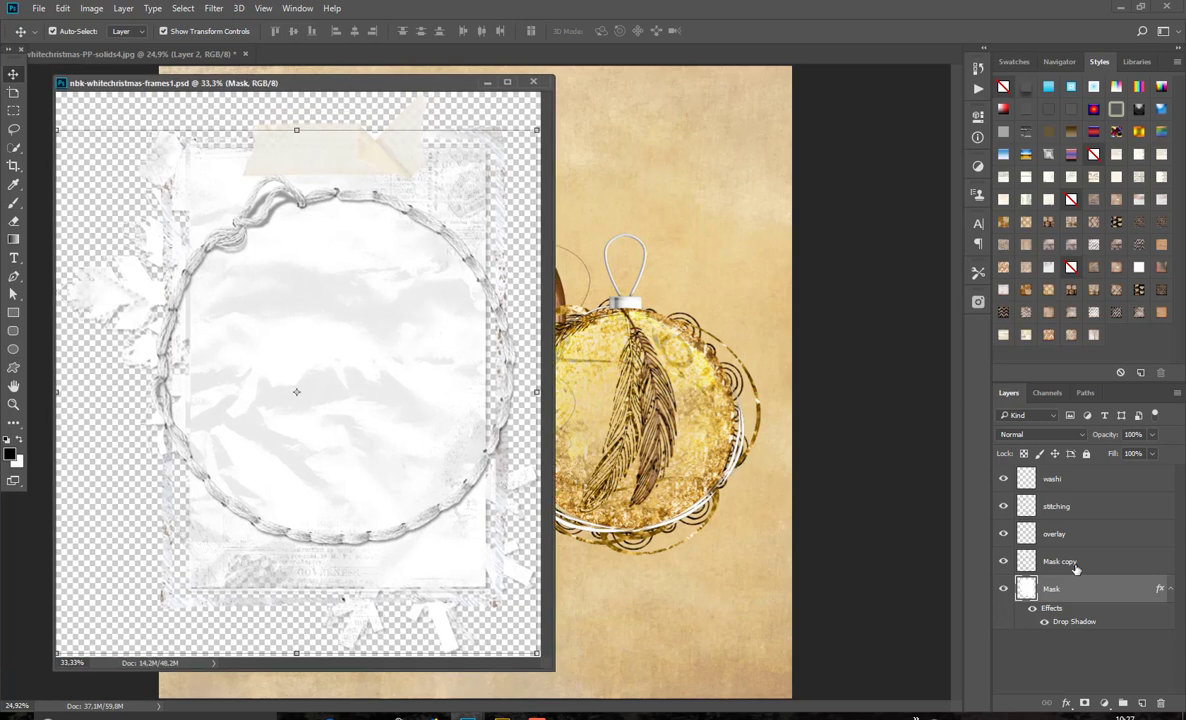
left_click(1059, 483)
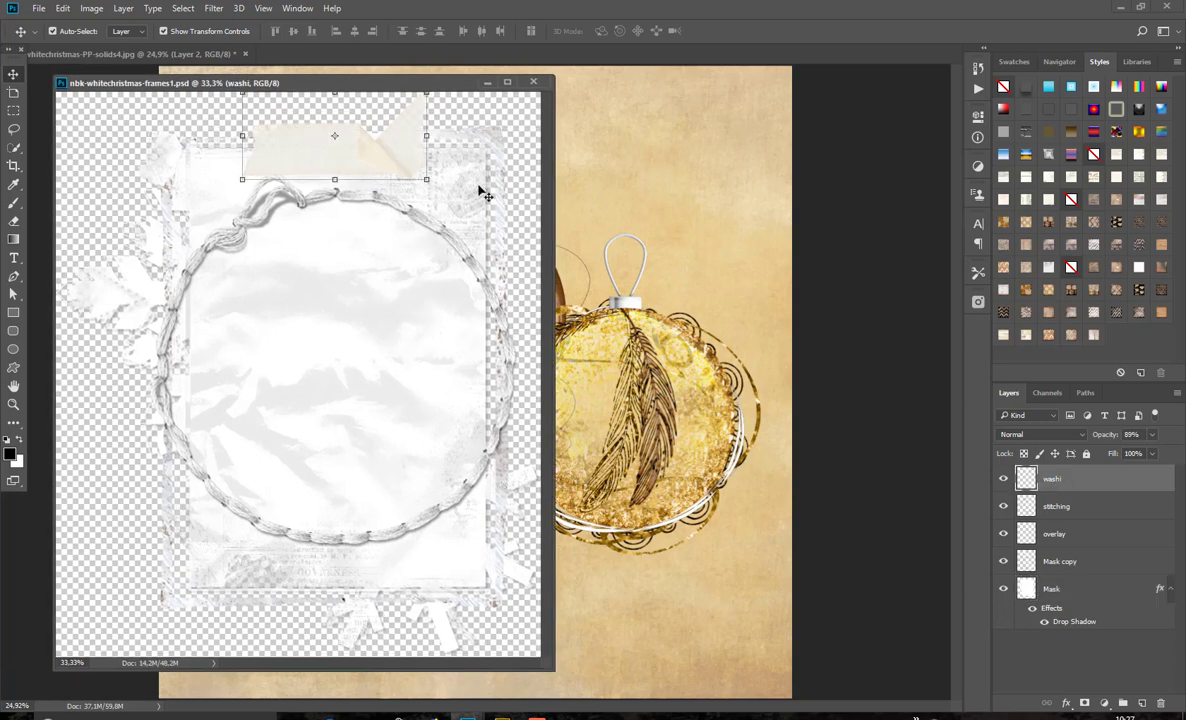
left_click(1058, 506)
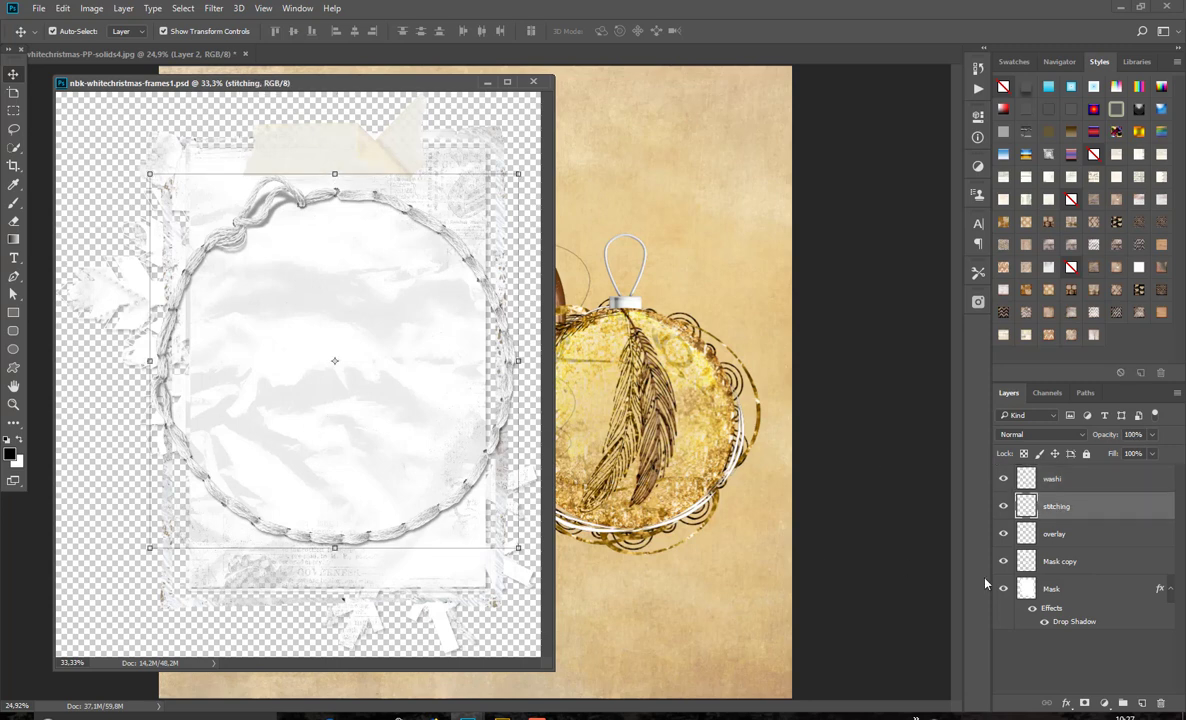
Examine the overlay, Mask, stitching and washi layers of nbk-whitechristmas-frames1.psd, hiding and showing overlay, stitching and washi.
left_click(1062, 537)
left_click(1005, 535)
left_click(1005, 535)
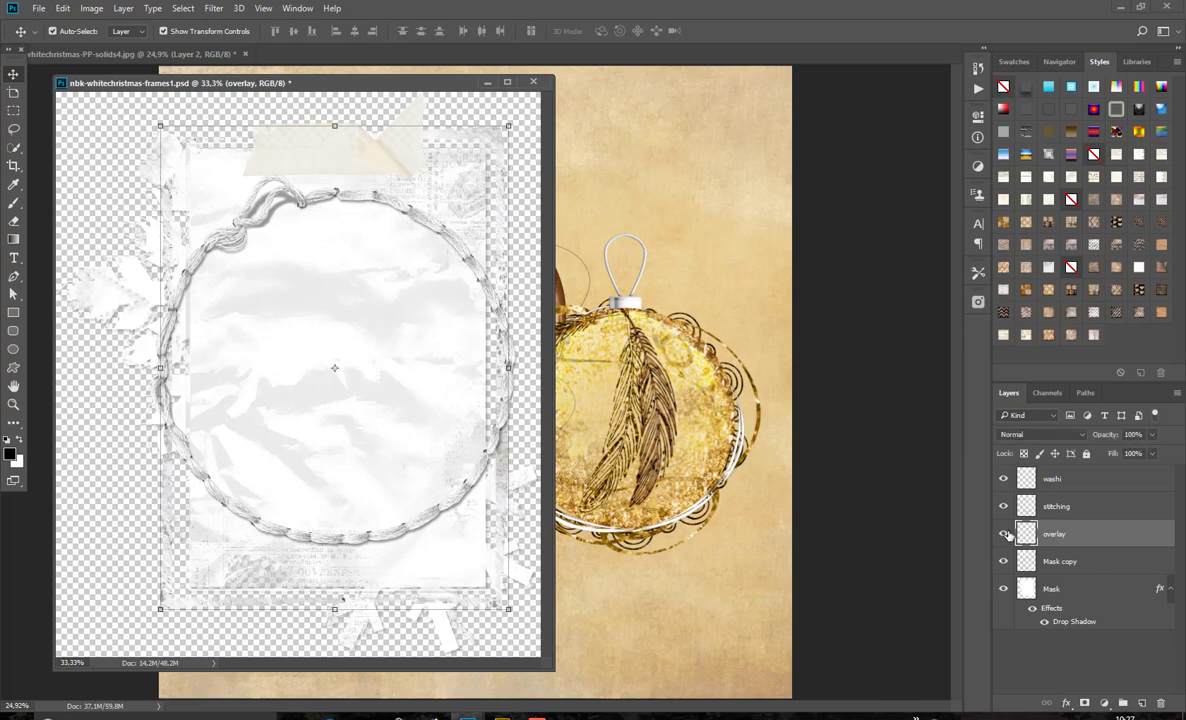
left_click(1056, 594)
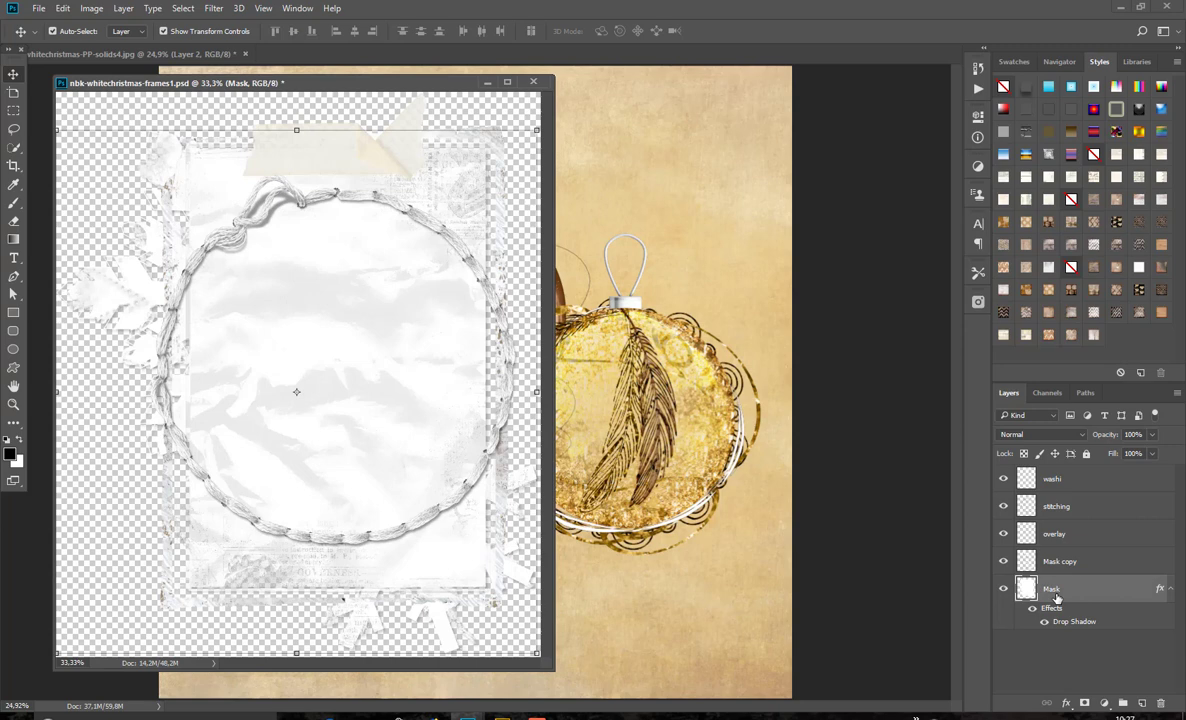
left_click(1003, 506)
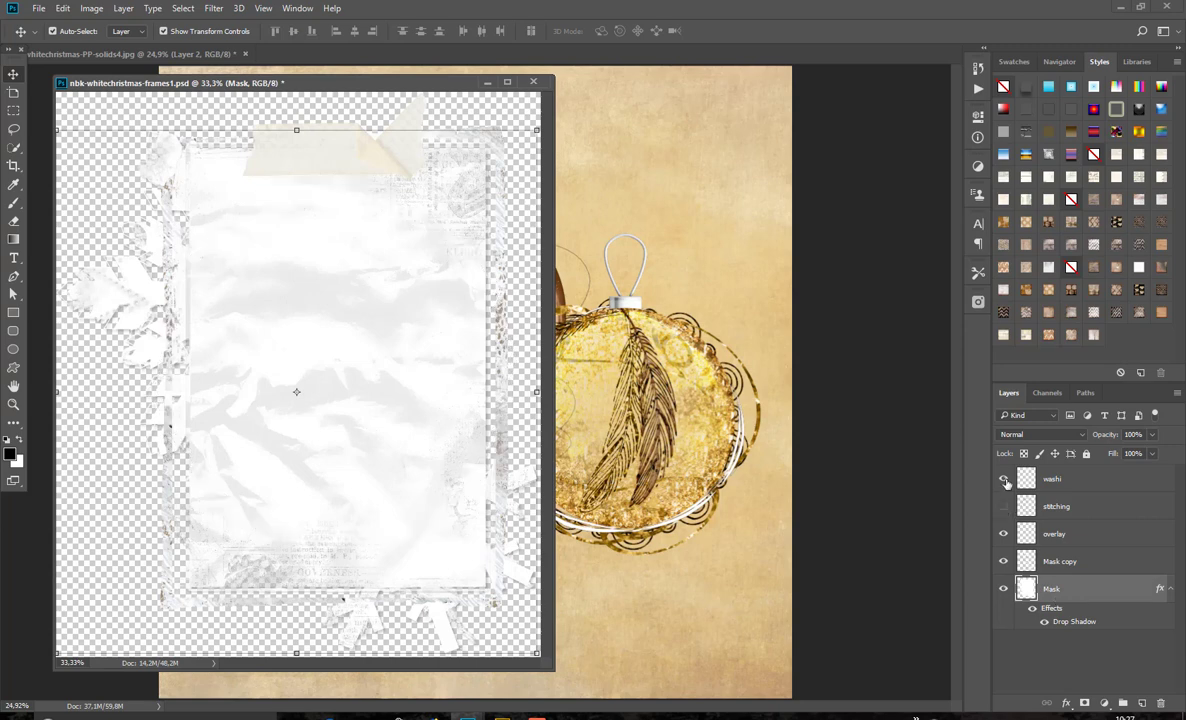
left_click(1004, 480)
left_click(1003, 506)
left_click(1003, 479)
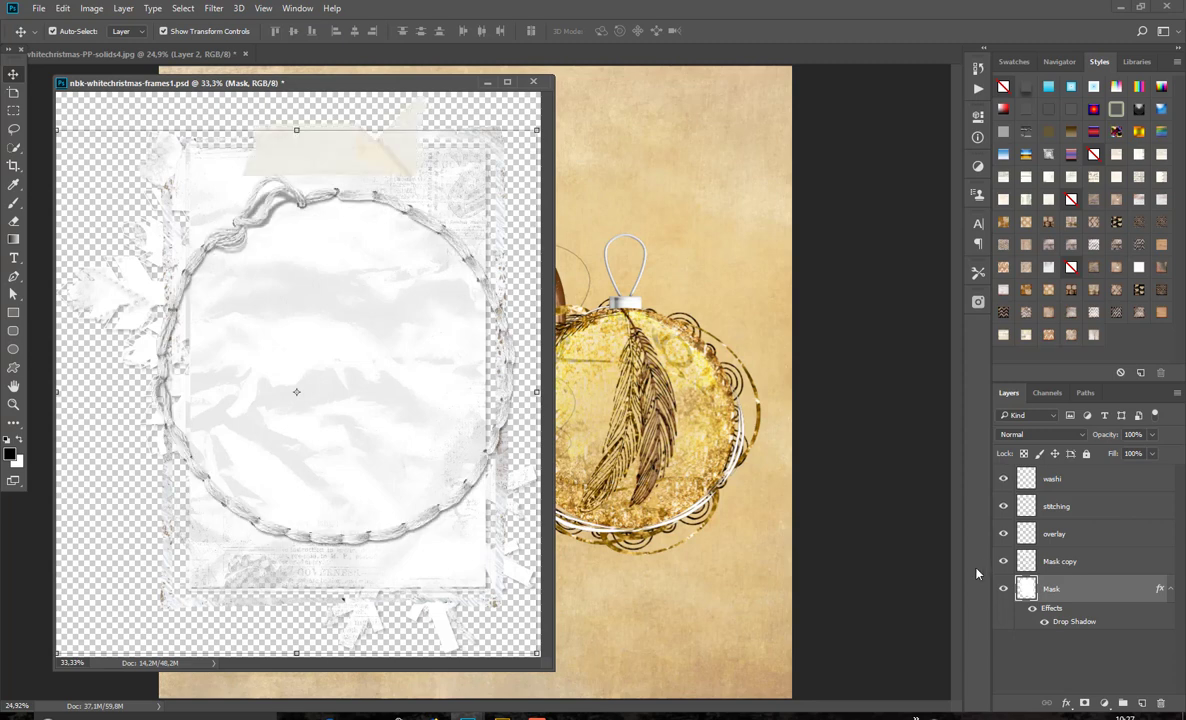
left_click(1003, 506)
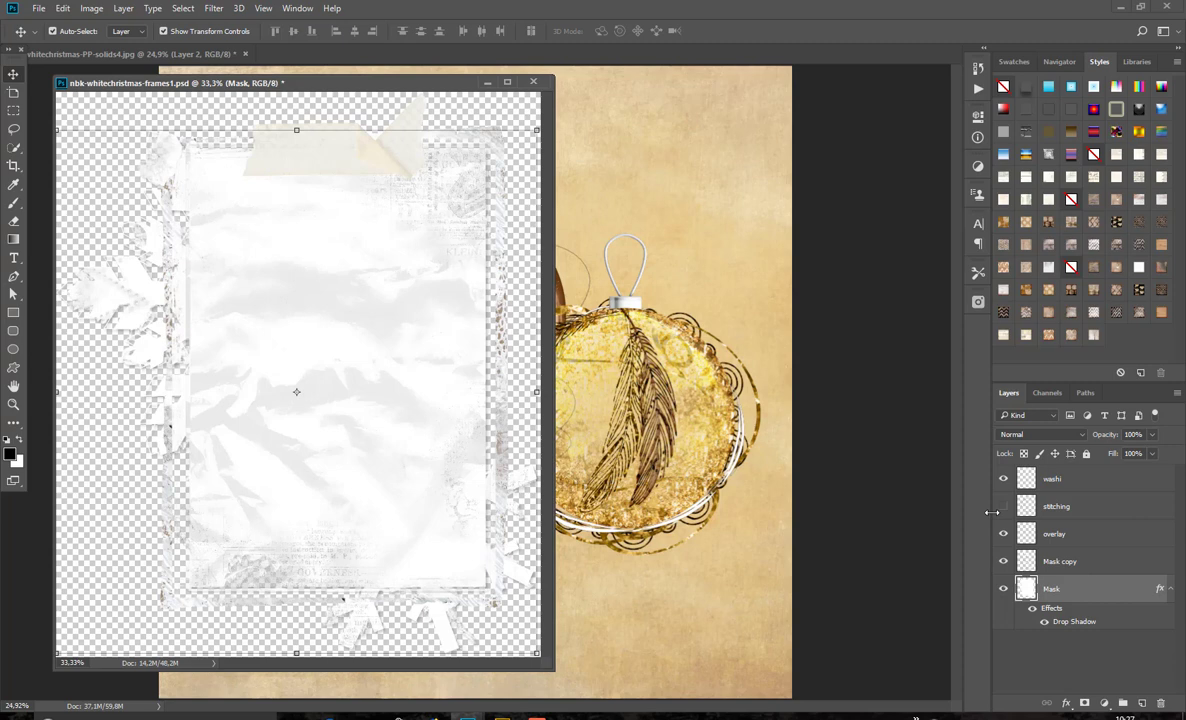
left_click(1003, 506)
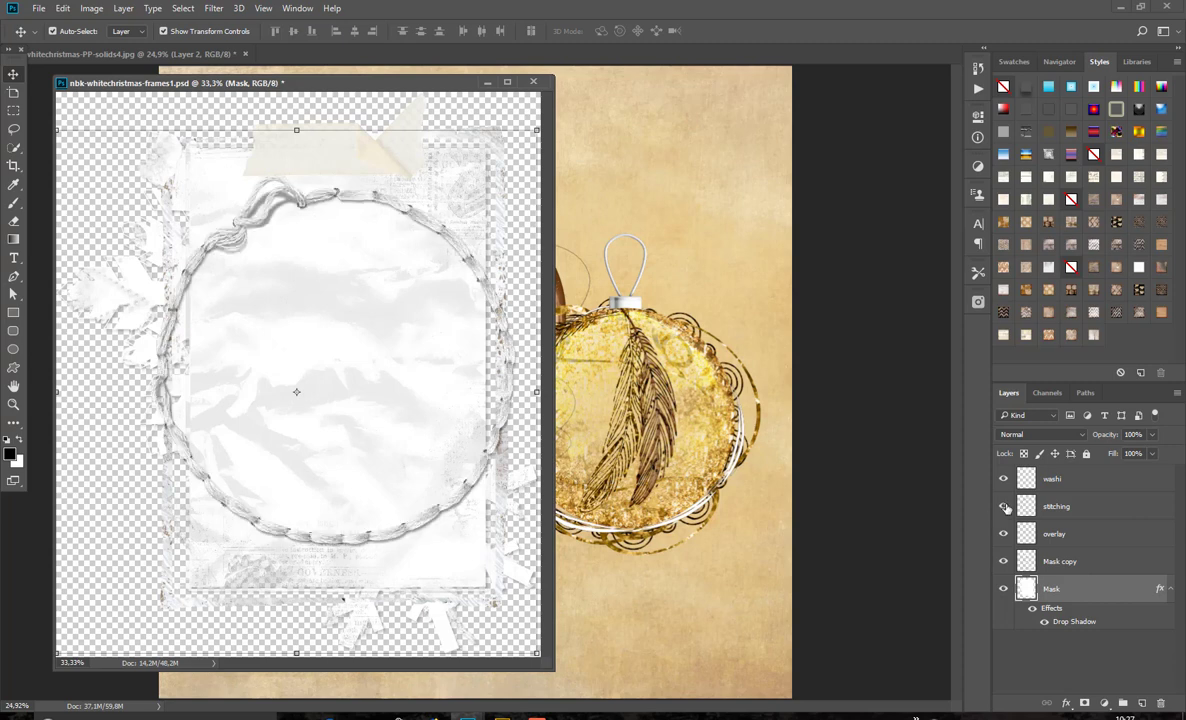
Close the frame file without saving and open the nbk-whitechristmas-gesso-pieces folder in Bridge.
left_click(534, 81)
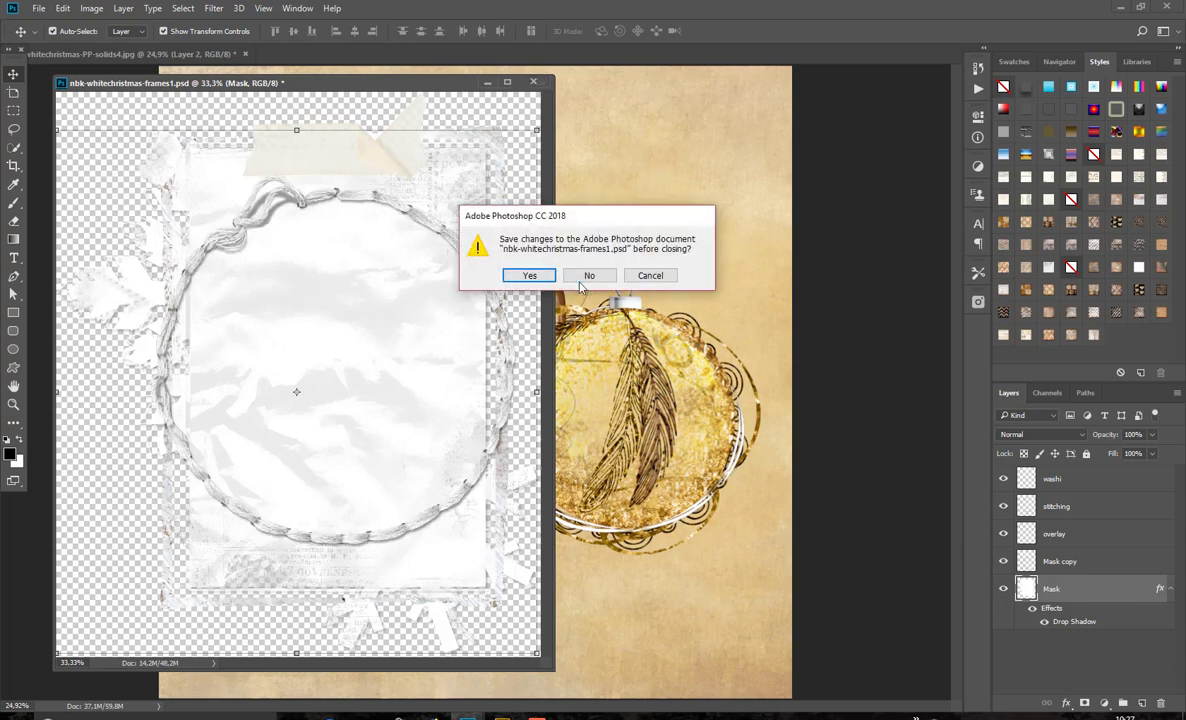
left_click(582, 277)
left_click(501, 716)
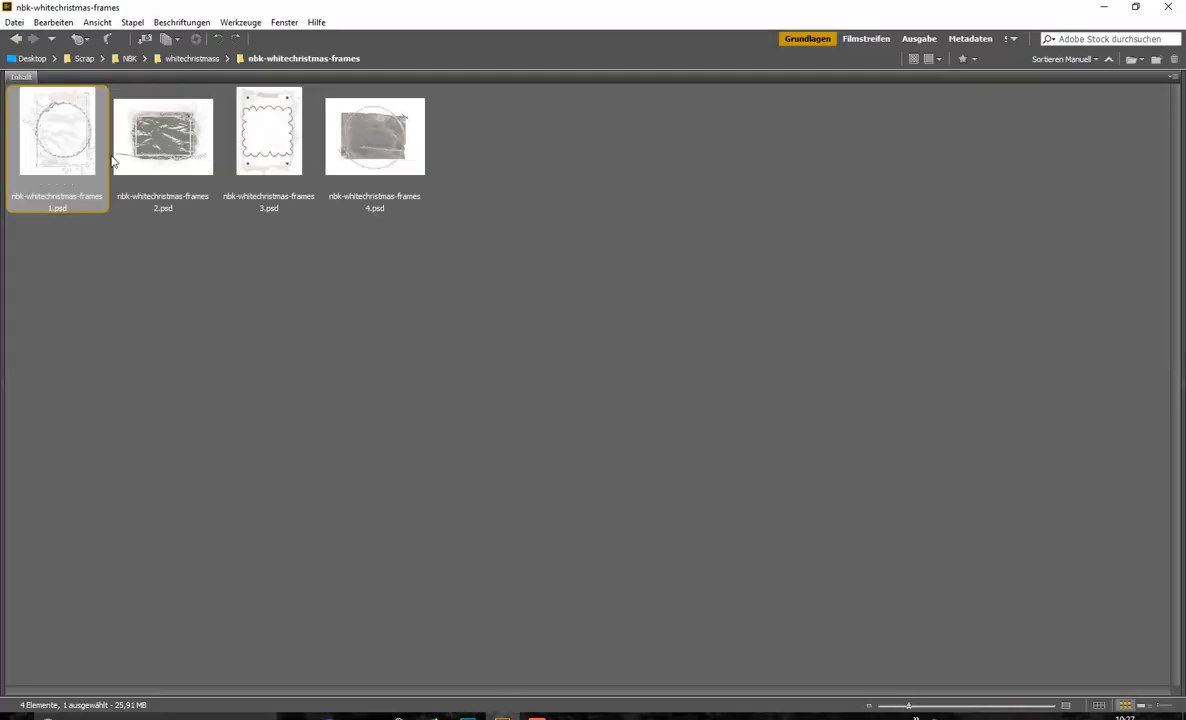
left_click(190, 59)
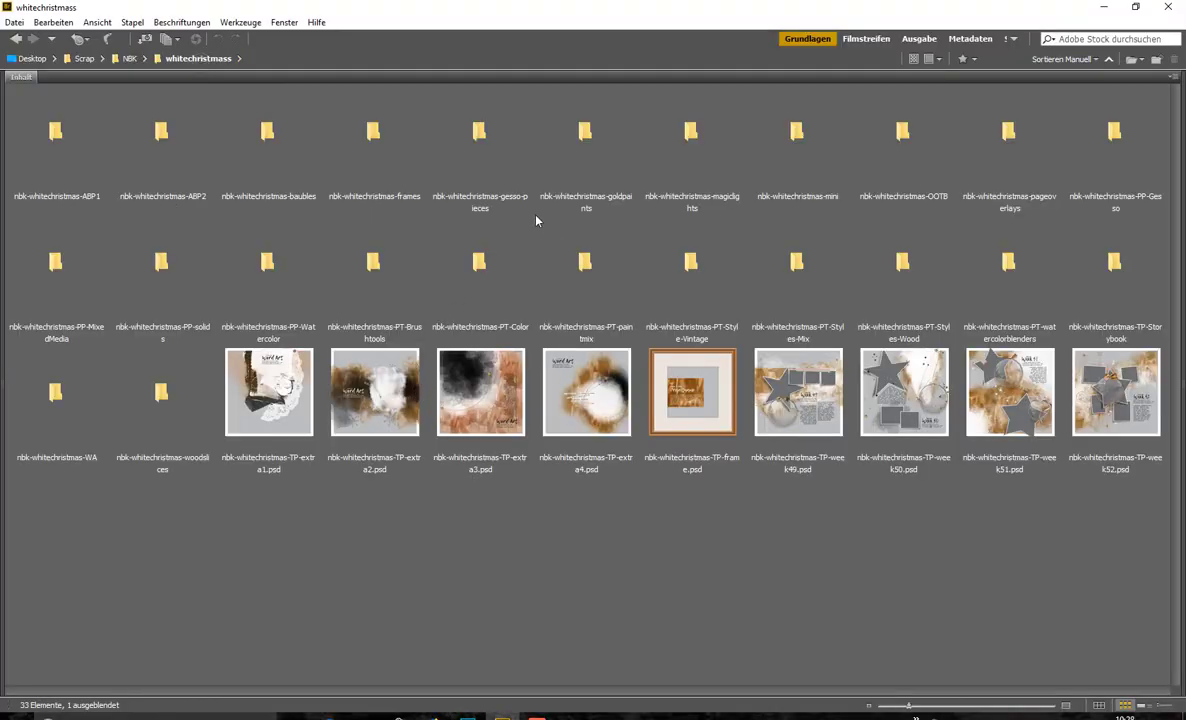
double_click(486, 152)
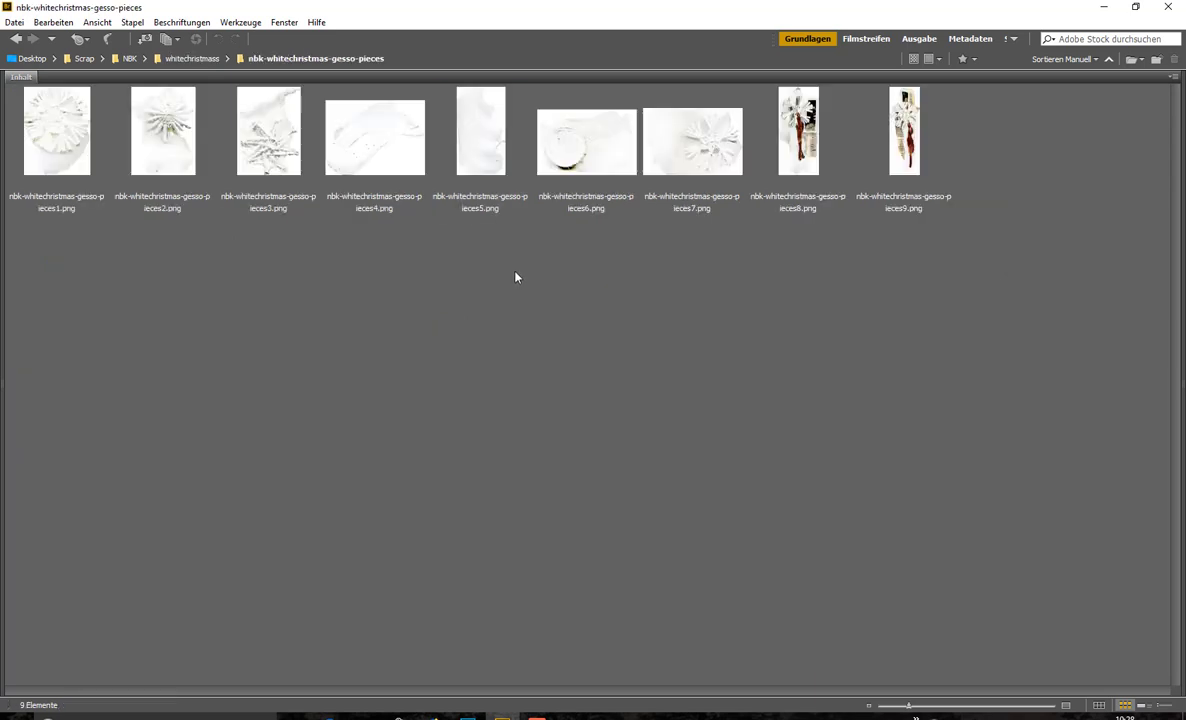
Open nbk-whitechristmas-gesso-pieces4.png in Photoshop and place the white gesso smear over the upper-left edge of the copper bauble.
left_click(402, 143)
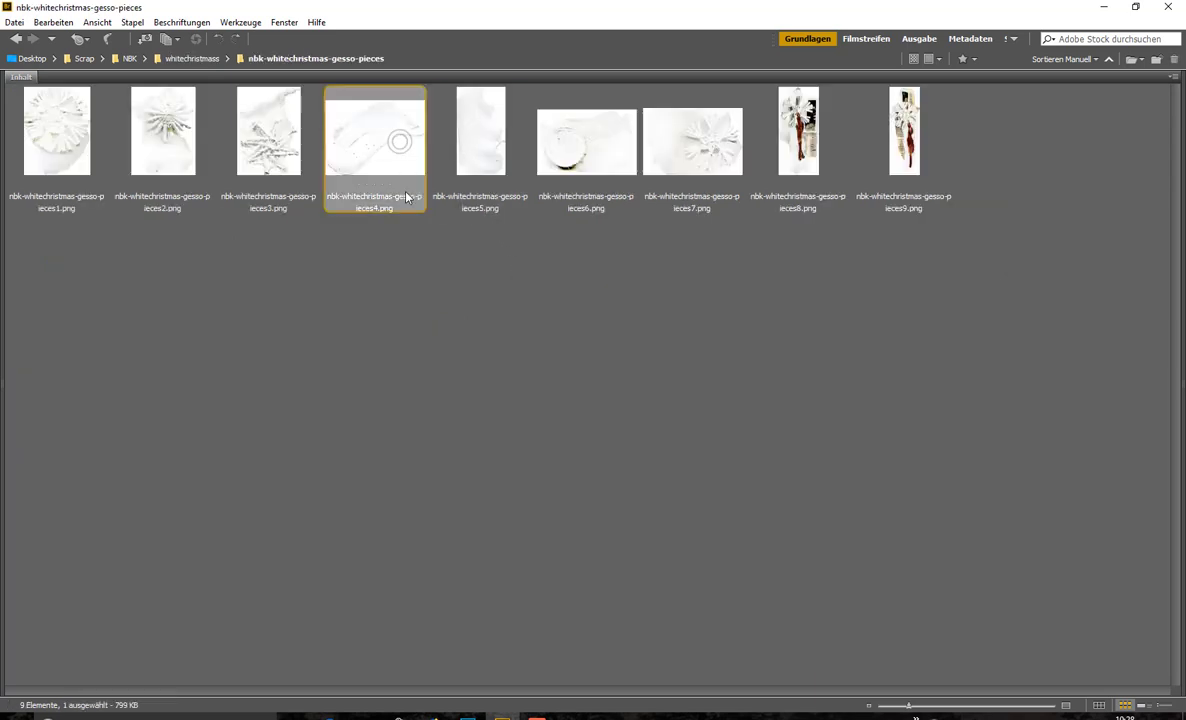
double_click(406, 196)
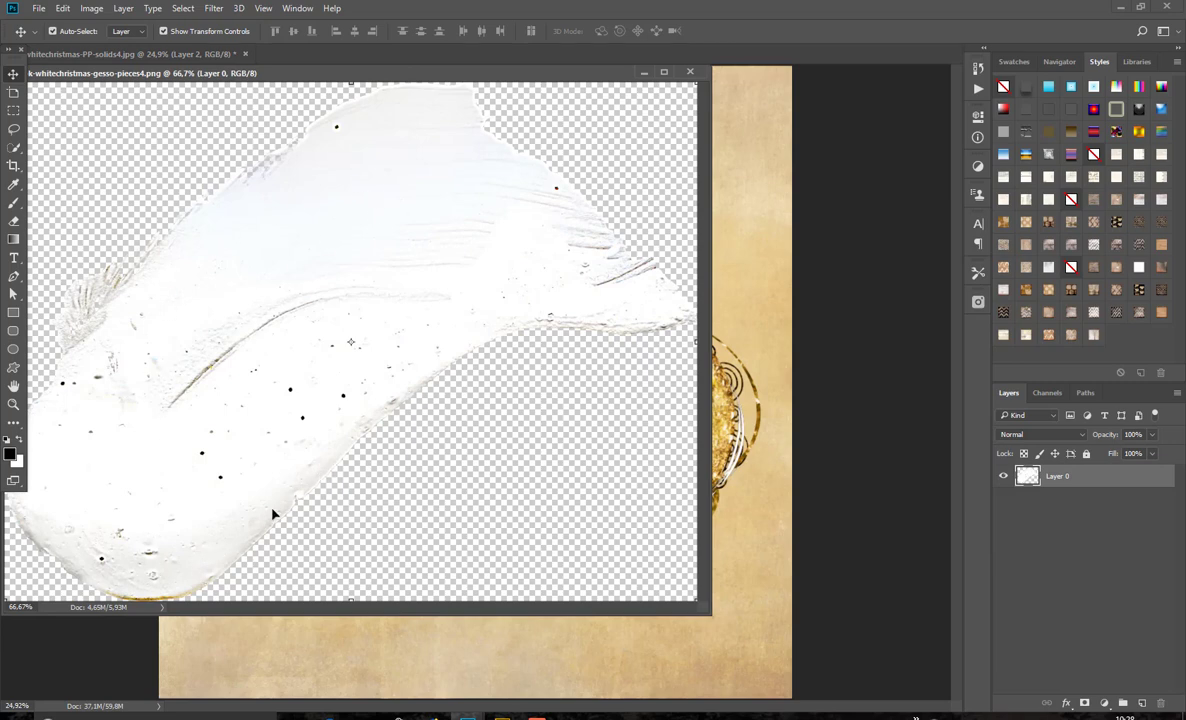
left_click_drag(553, 207, 444, 154)
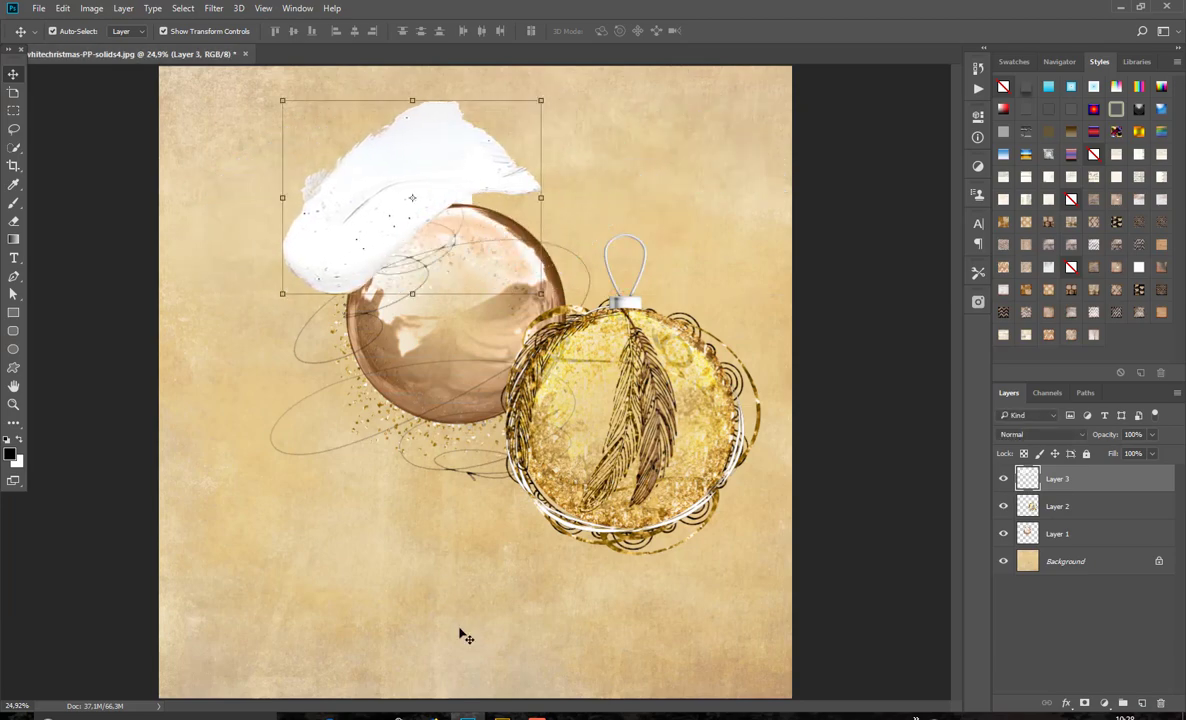
Add the snowflake piece nbk-whitechristmas-gesso-pieces7.png from Bridge, close its source file, and move it below the gesso smear.
left_click(502, 716)
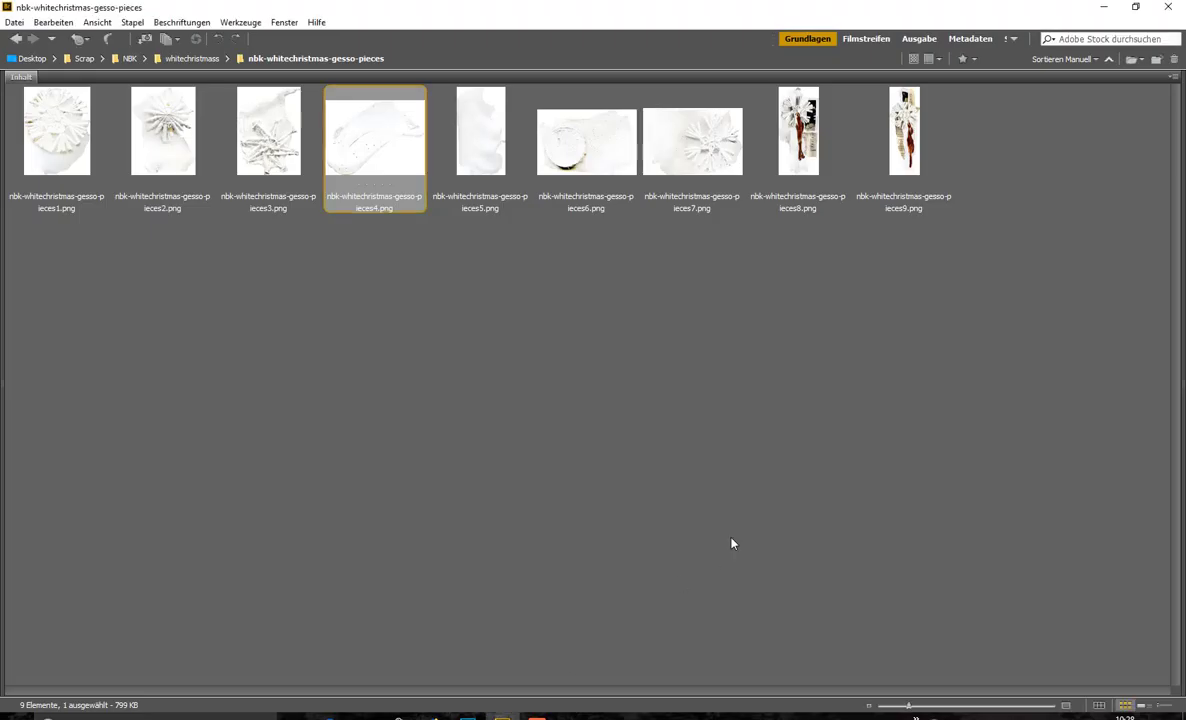
double_click(718, 145)
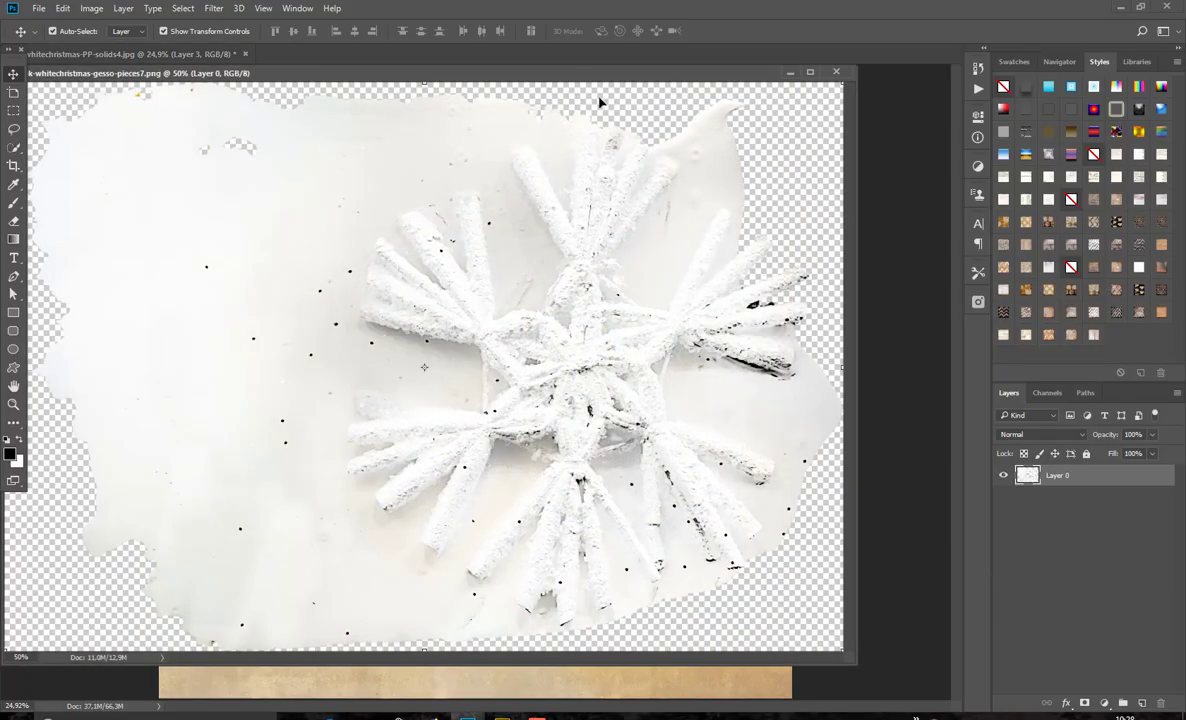
left_click_drag(604, 76, 573, 229)
left_click_drag(590, 350, 699, 201)
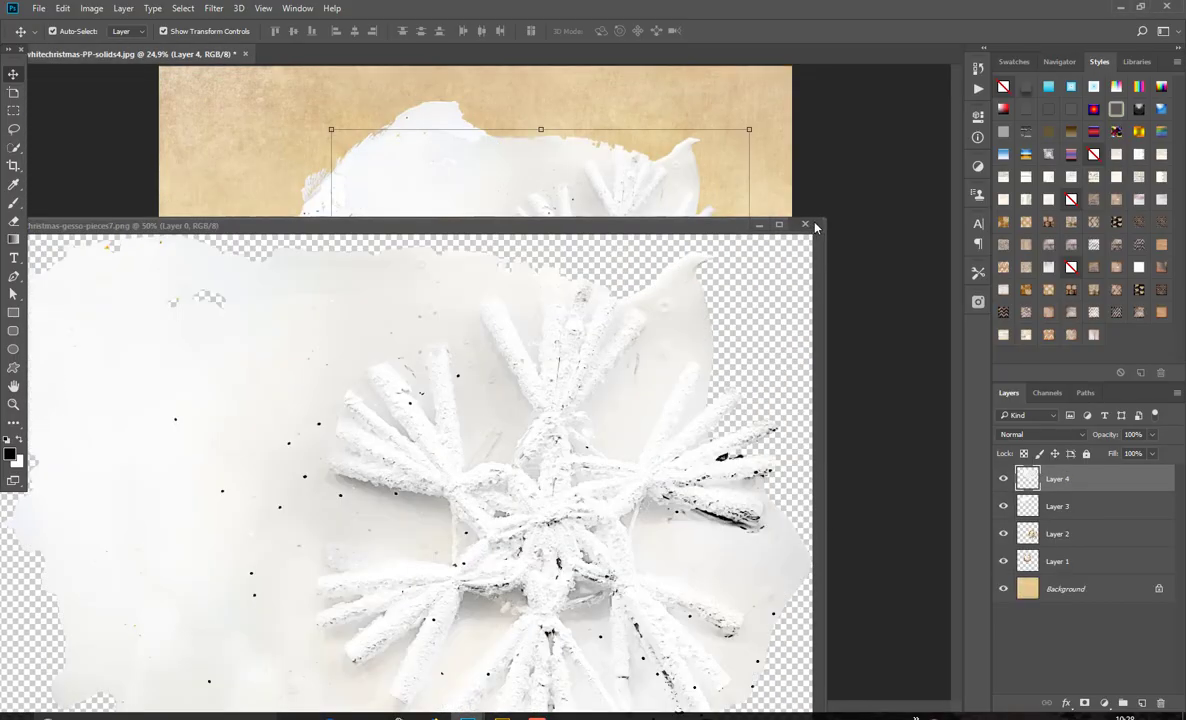
left_click(806, 224)
left_click_drag(642, 267, 540, 469)
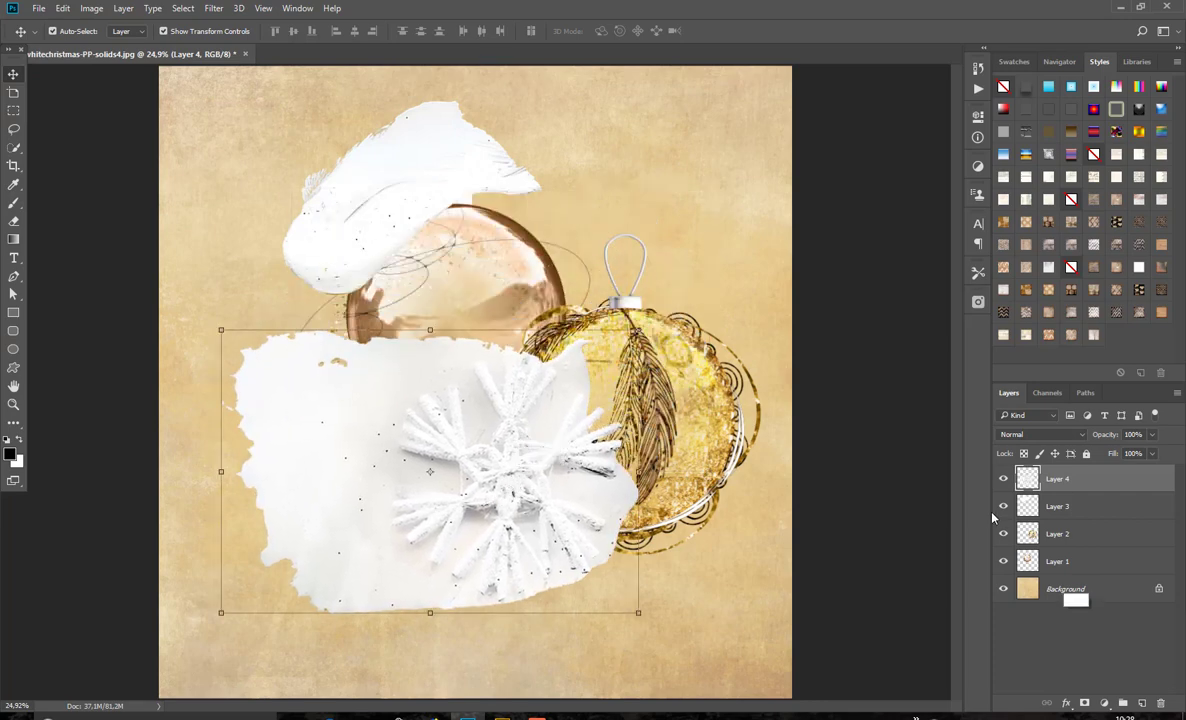
Delete all bauble and gesso layers above the Background of the paper and switch to Bridge.
left_click(1066, 589, "shift")
left_click_drag(1066, 589, 1160, 703)
left_click(502, 716)
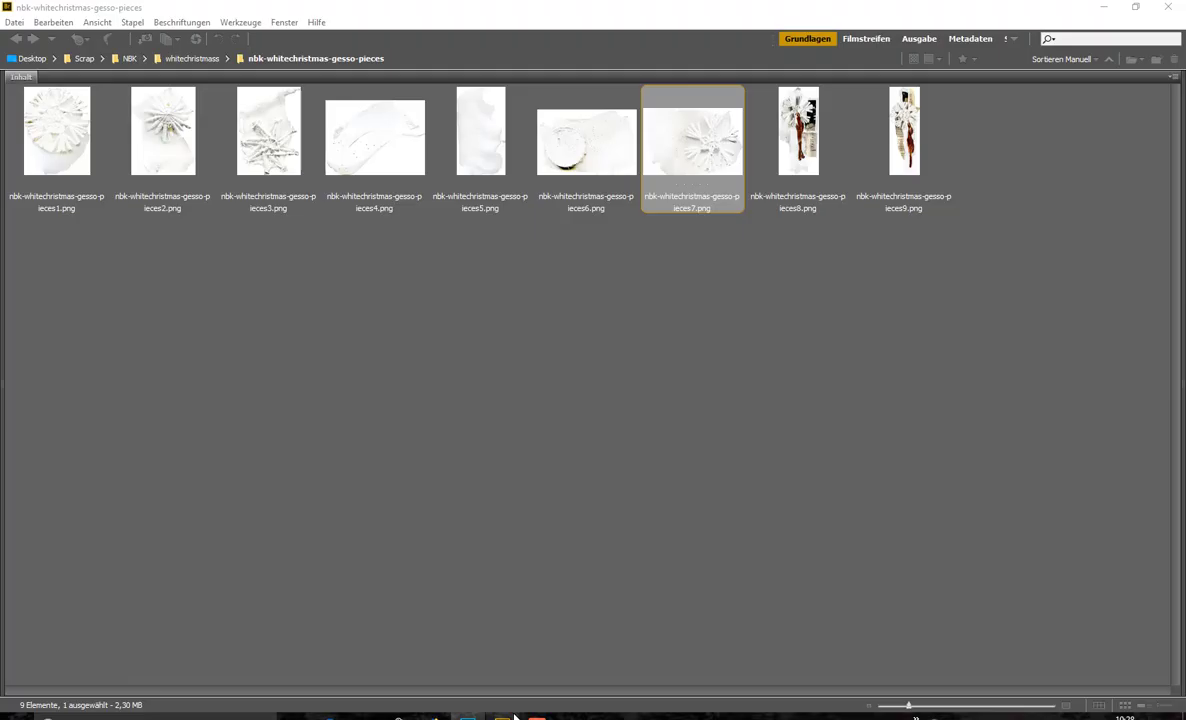
Add nbk-whitechristmas-gesso-pieces8.png to the paper, close its source file, and position it on the upper left of the paper.
double_click(788, 130)
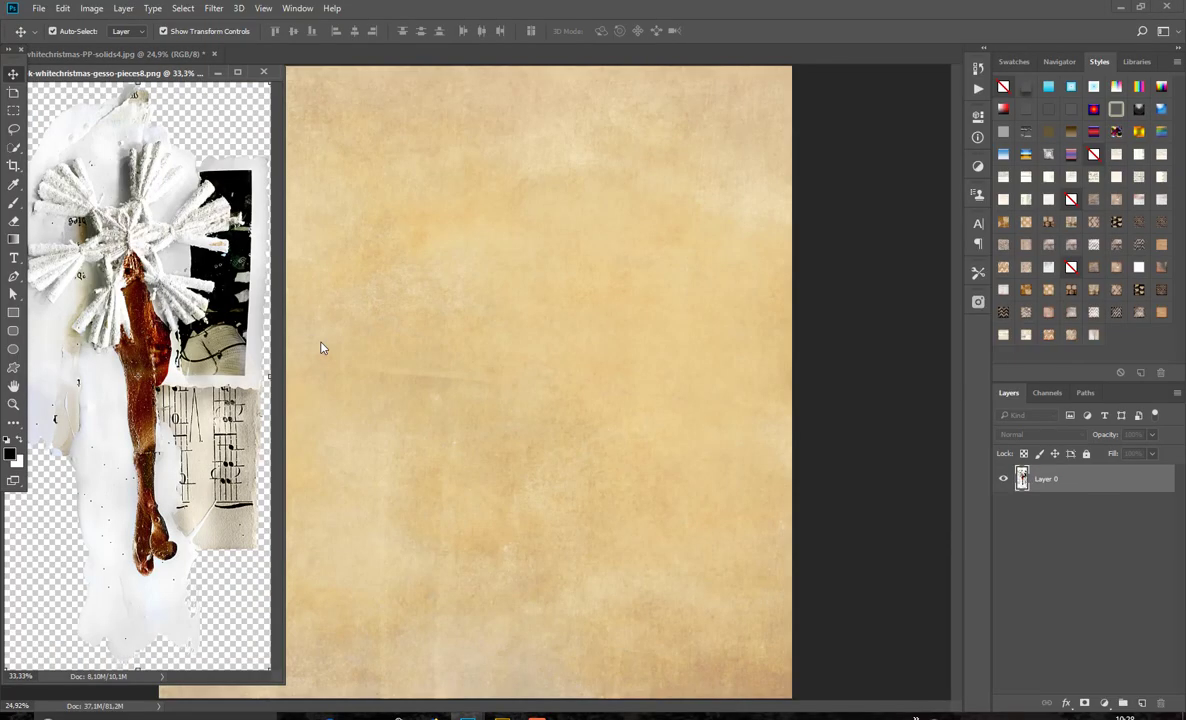
left_click_drag(170, 256, 427, 250)
left_click(274, 74)
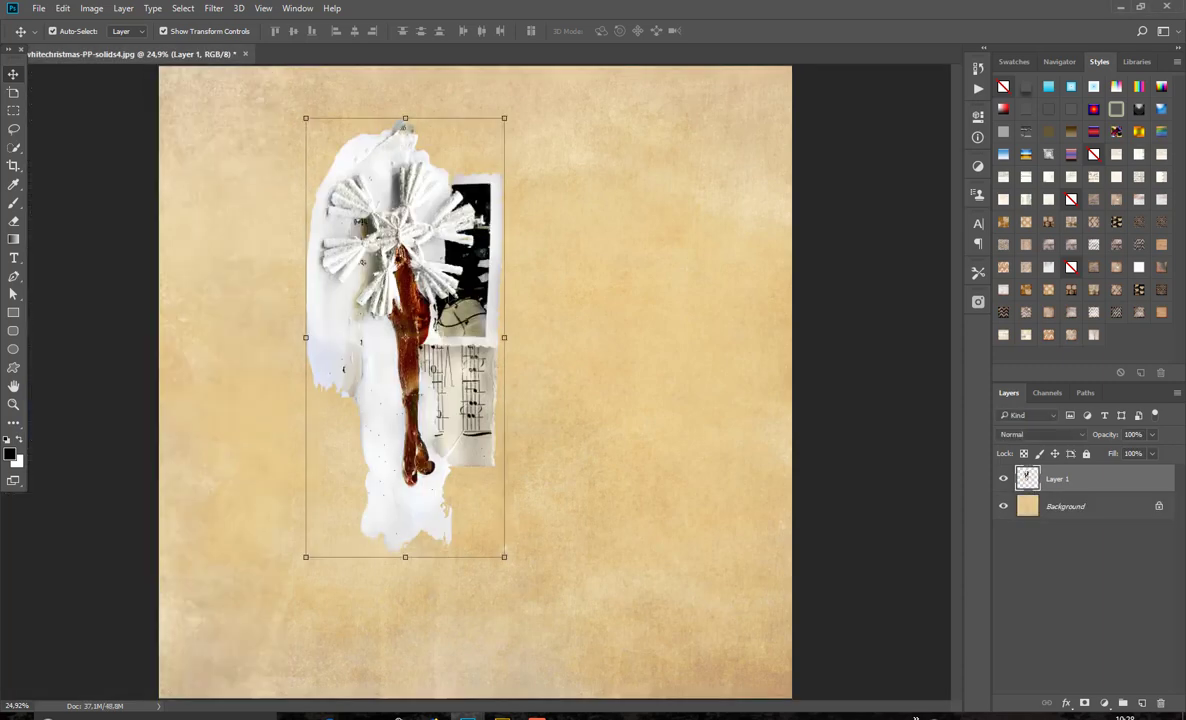
left_click_drag(447, 292, 408, 292)
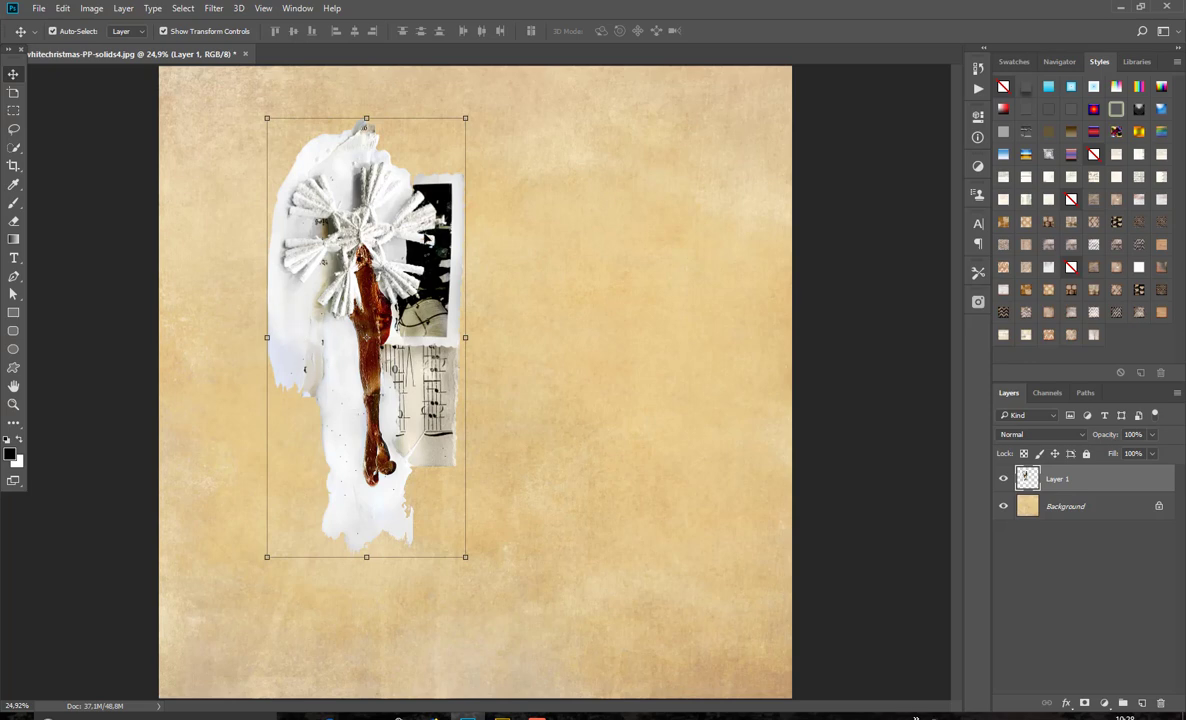
mouse_move(396, 221)
left_mouse_down()
mouse_move(365, 221)
mouse_move(390, 210)
mouse_move(393, 227)
left_mouse_up()
From the nbk-whitechristmas-goldpaints folder in Bridge, open nbk-whitechristmas-goldpaints8.png and place the copper stroke across the gesso piece's lower end.
left_click(502, 716)
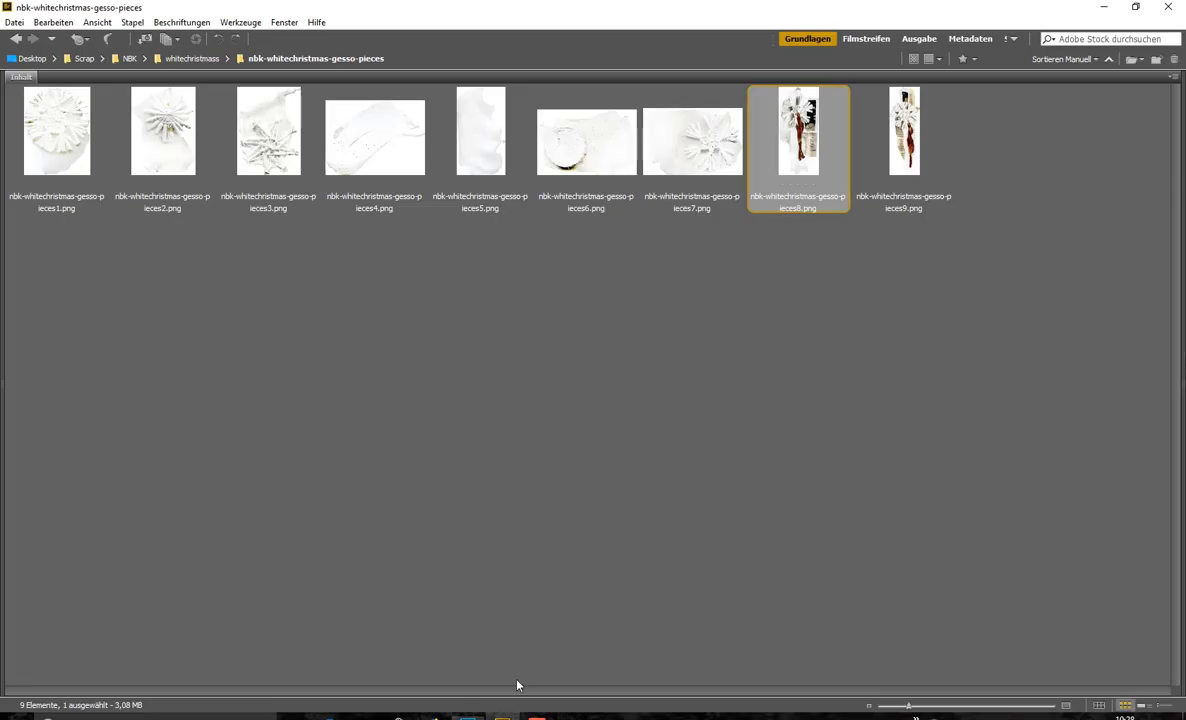
left_click(191, 59)
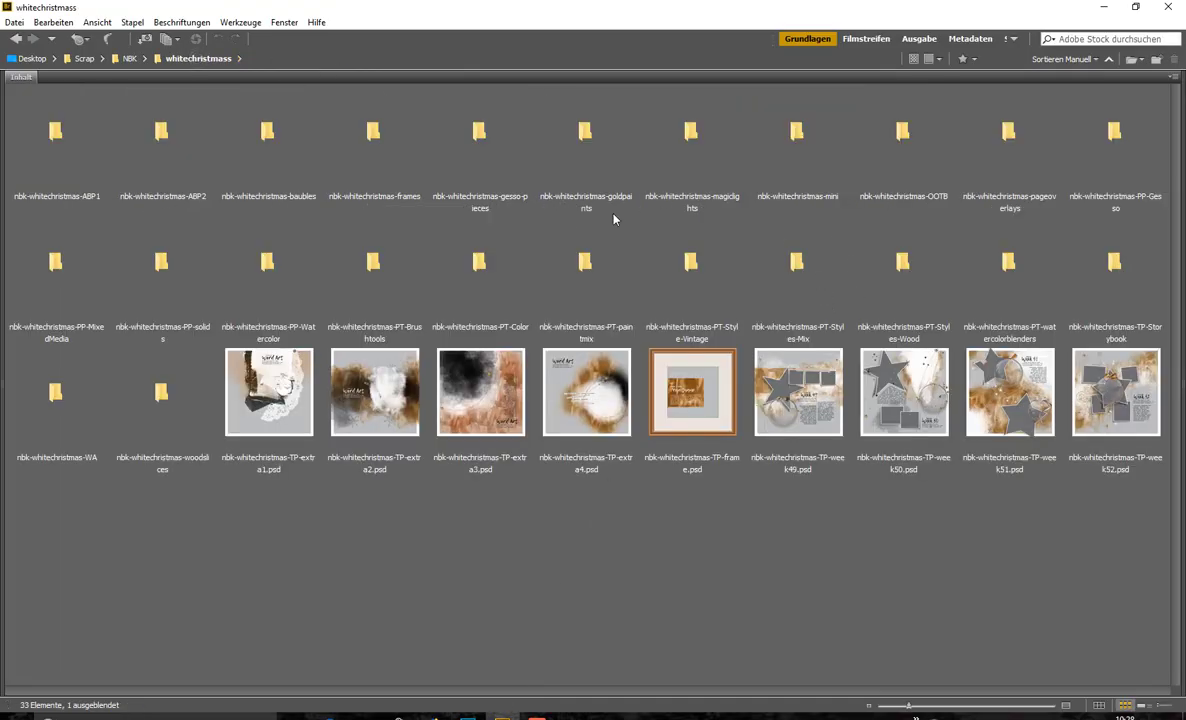
double_click(586, 133)
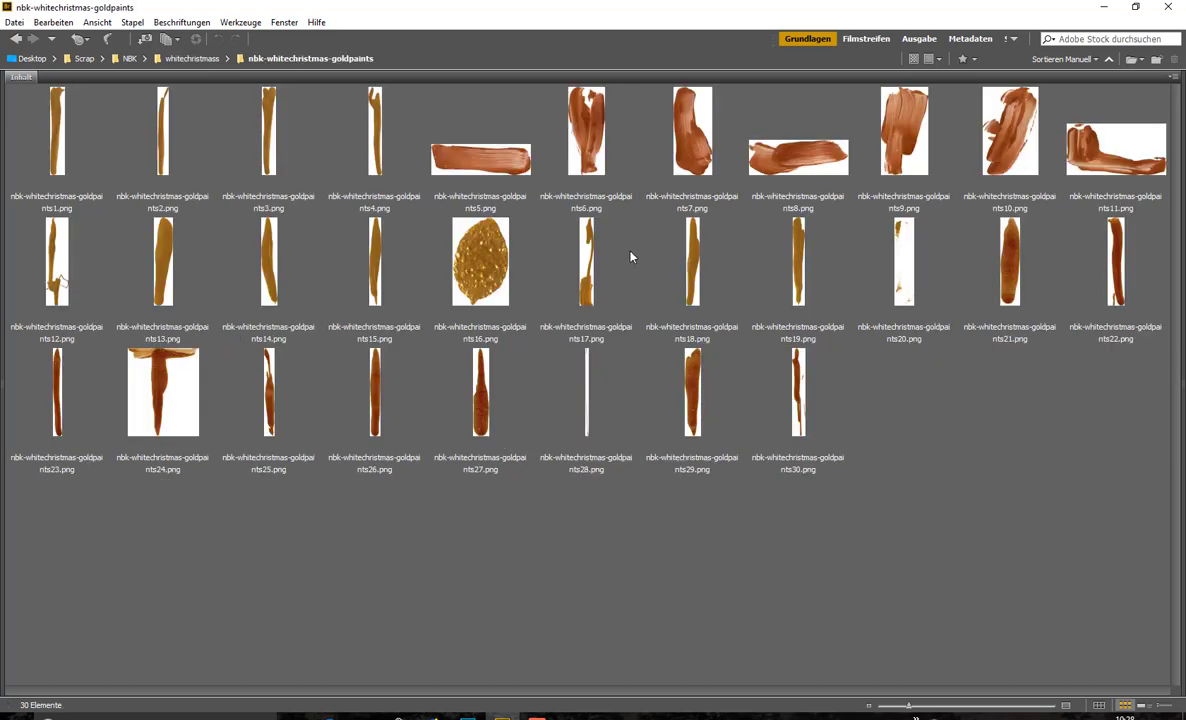
left_click(801, 168)
double_click(821, 163)
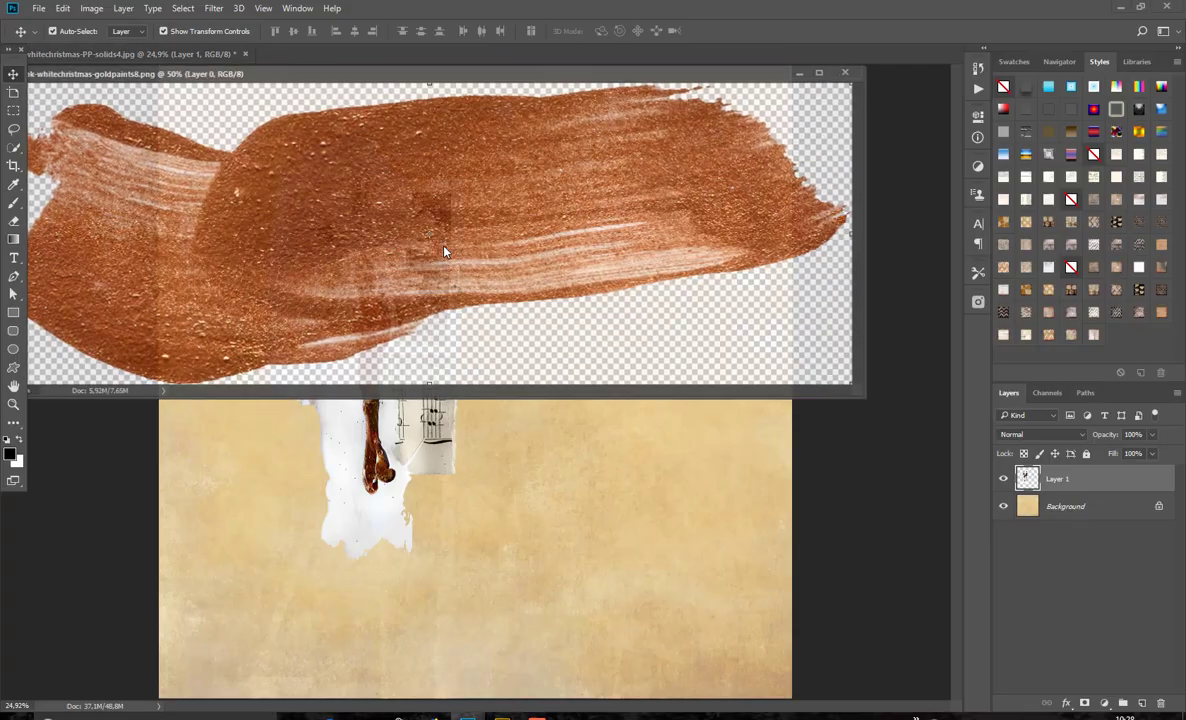
mouse_move(445, 252)
left_mouse_down()
mouse_move(420, 470)
mouse_move(625, 440)
mouse_move(510, 474)
mouse_move(512, 460)
left_mouse_up()
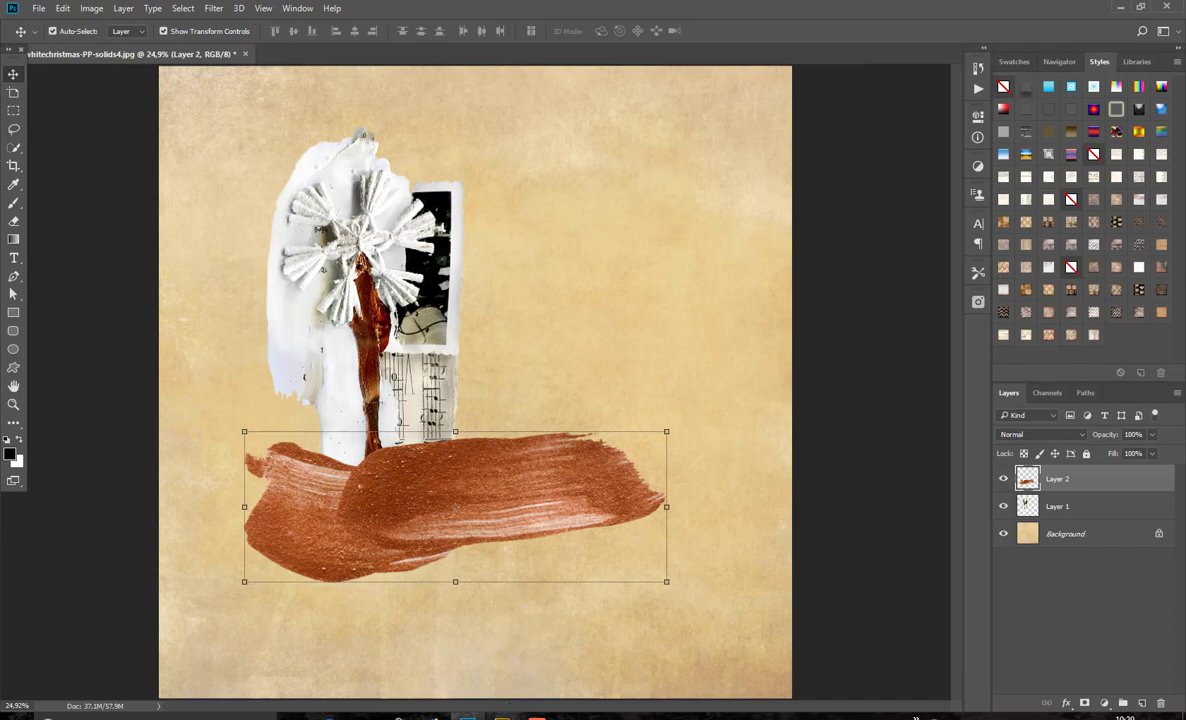
Add nbk-whitechristmas-magiclights13.png from the nbk-whitechristmas-magiclights folder over the copper stroke on the paper and close its source file.
left_click(503, 716)
left_click(189, 58)
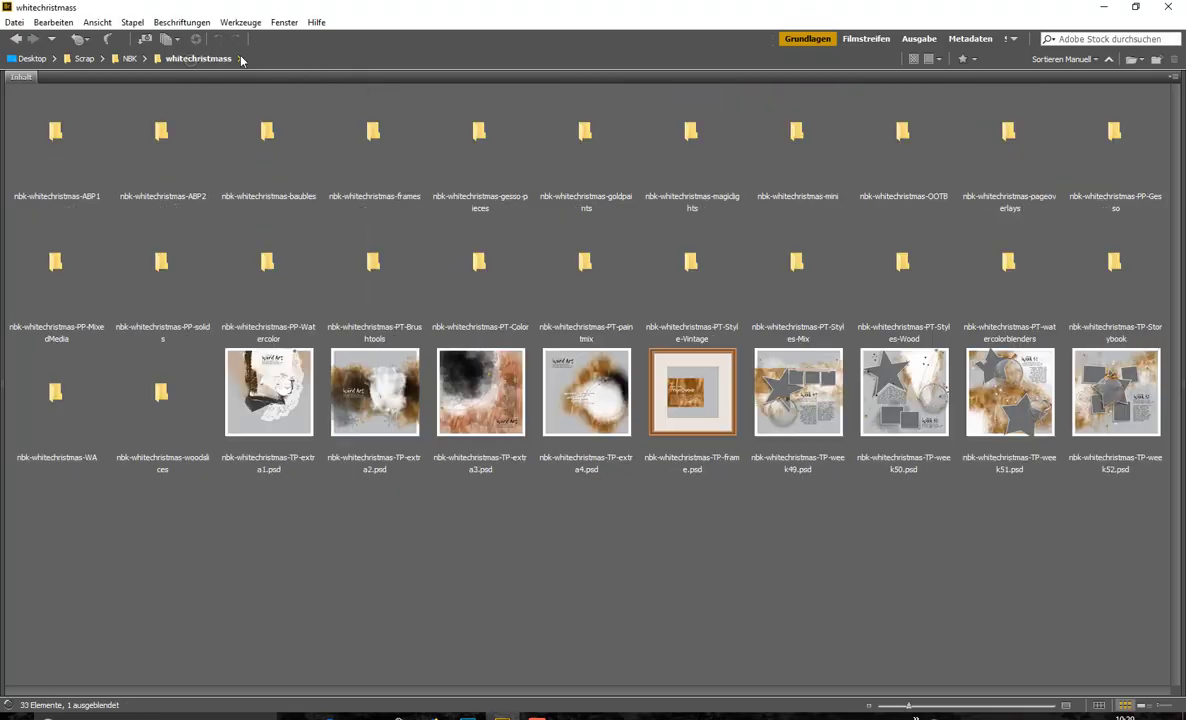
double_click(700, 155)
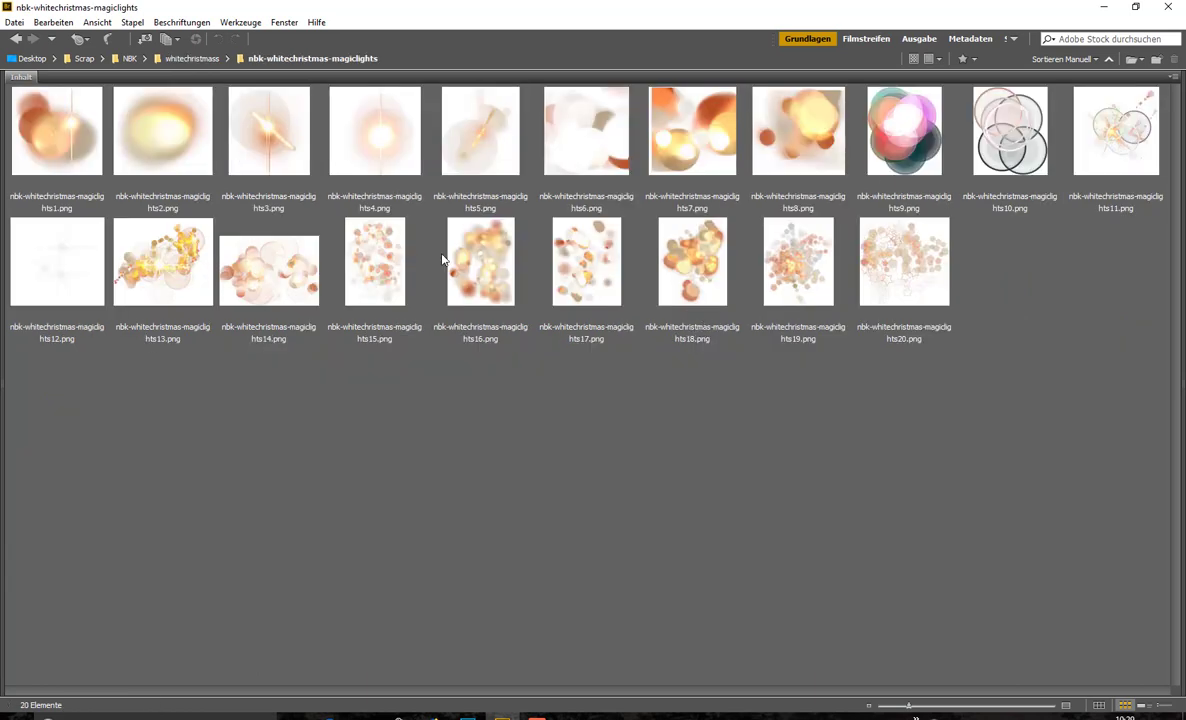
double_click(175, 247)
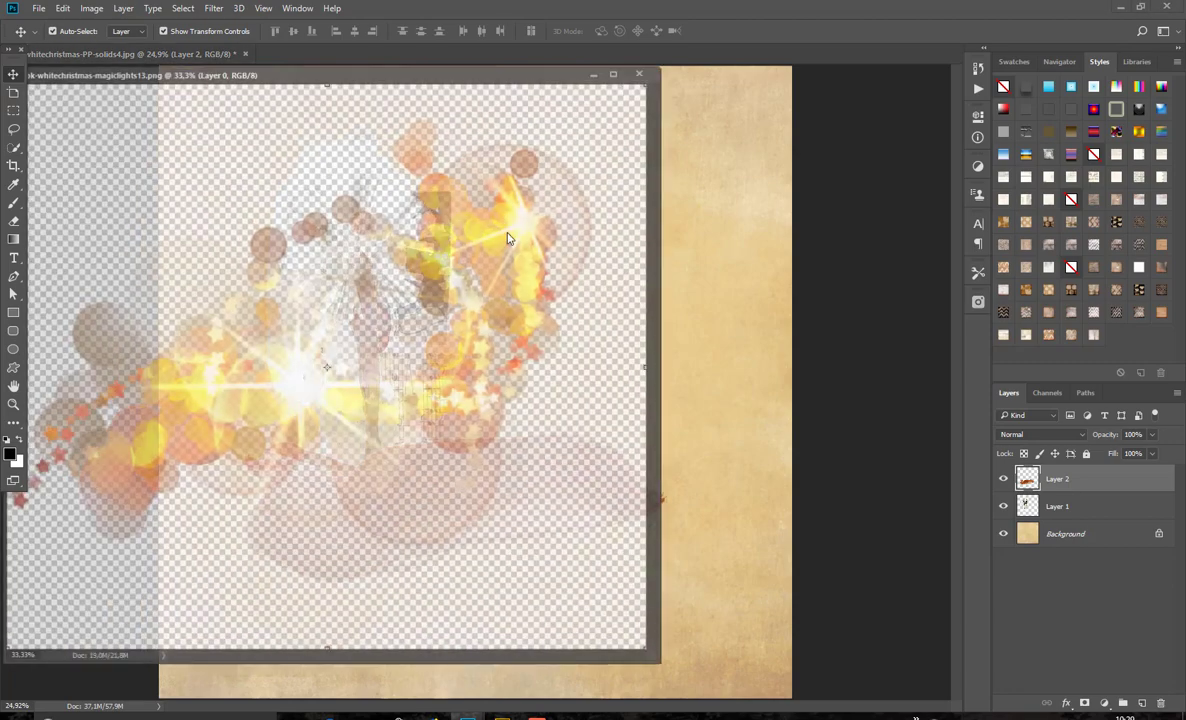
left_click_drag(466, 243, 650, 352)
left_click(641, 74)
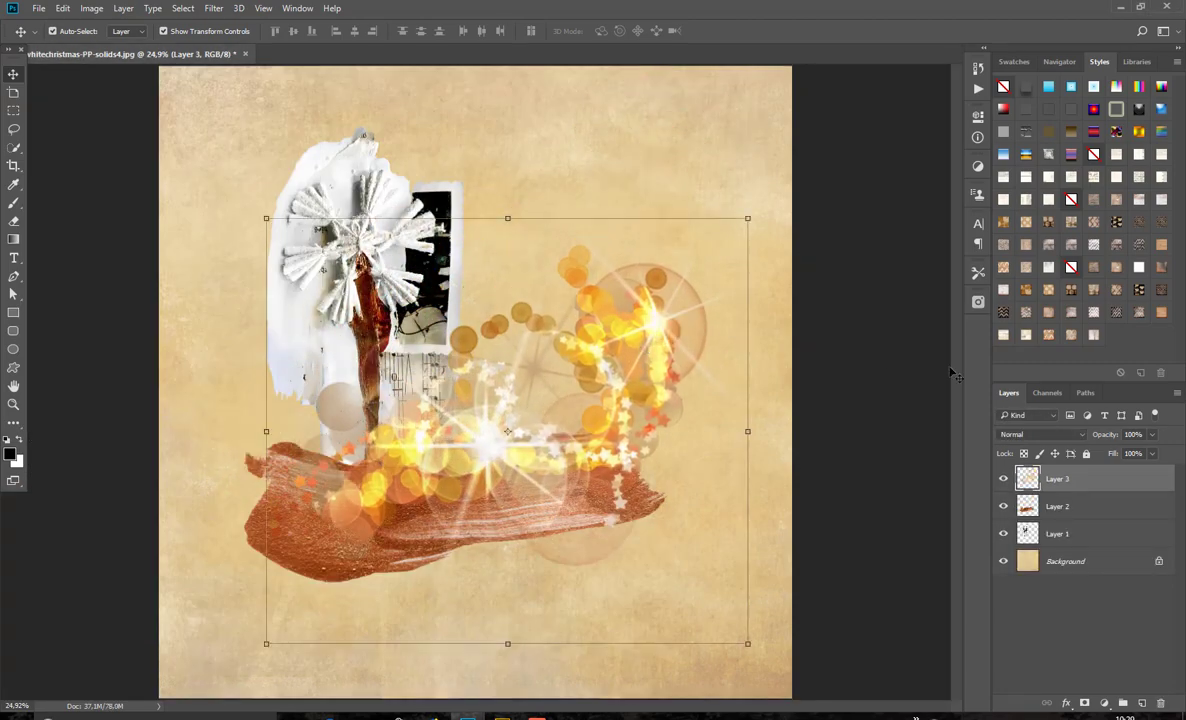
Try Soft Light on the magic lights layer, set its blend mode to Multiply, and shift it slightly down and left.
left_click(1044, 436)
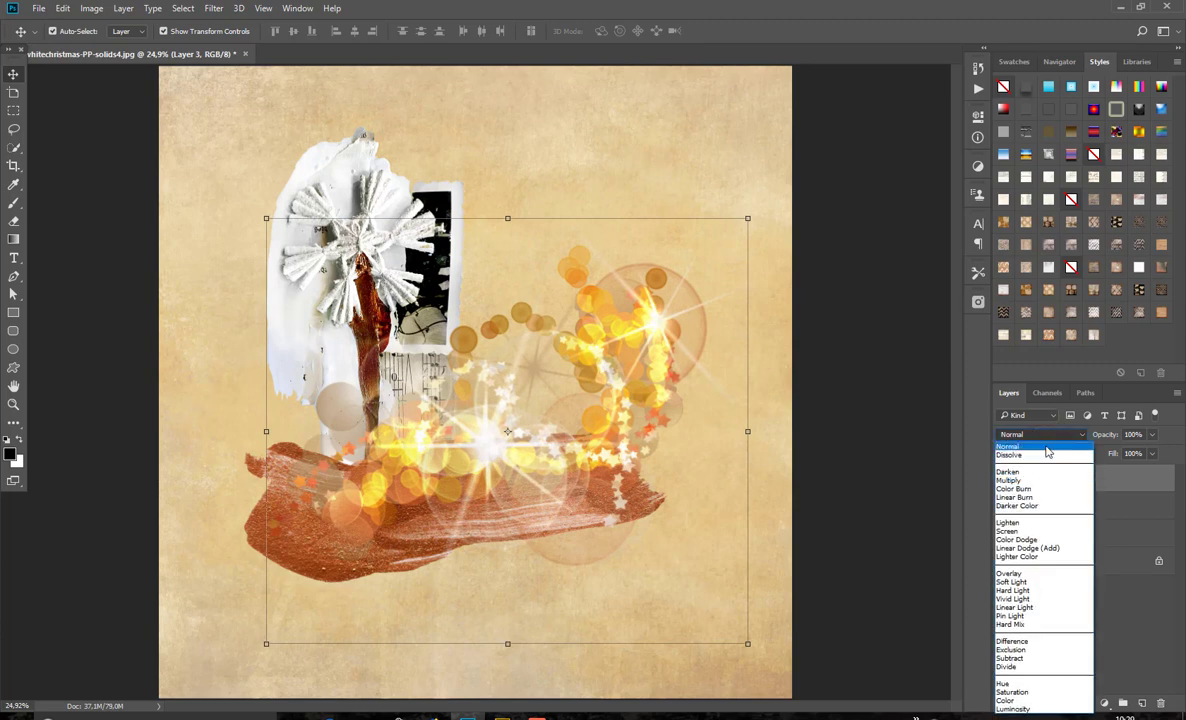
left_click(1034, 584)
left_click(1045, 436)
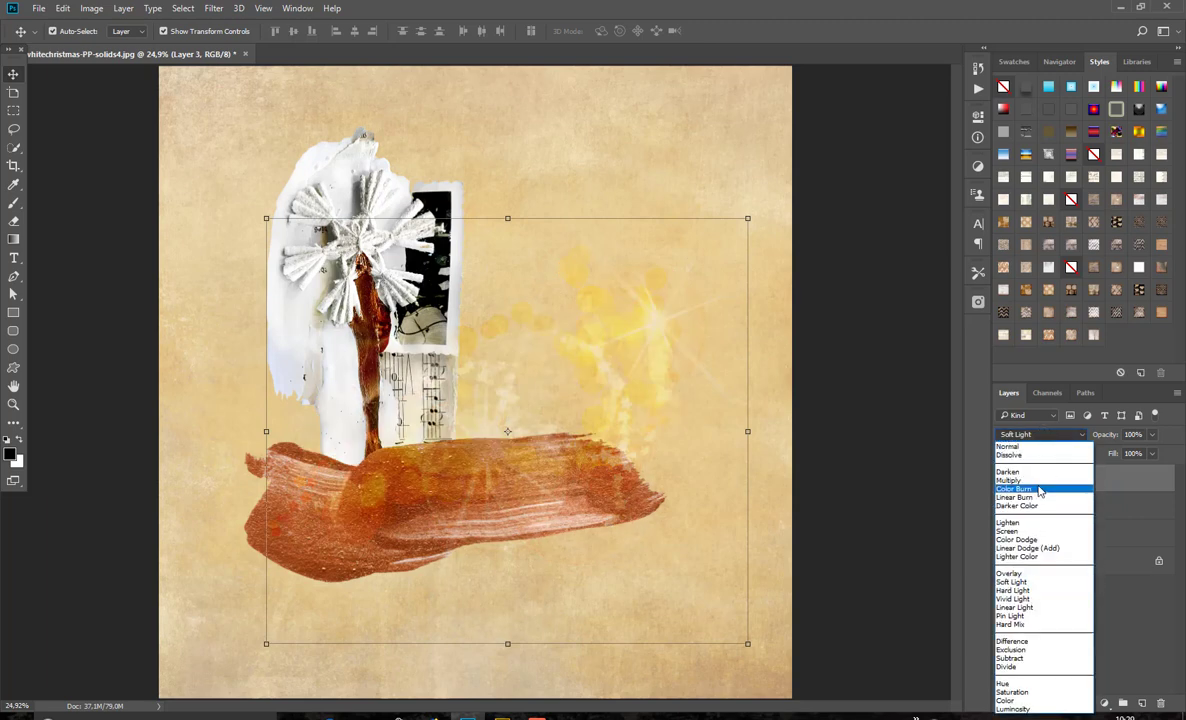
left_click(1042, 481)
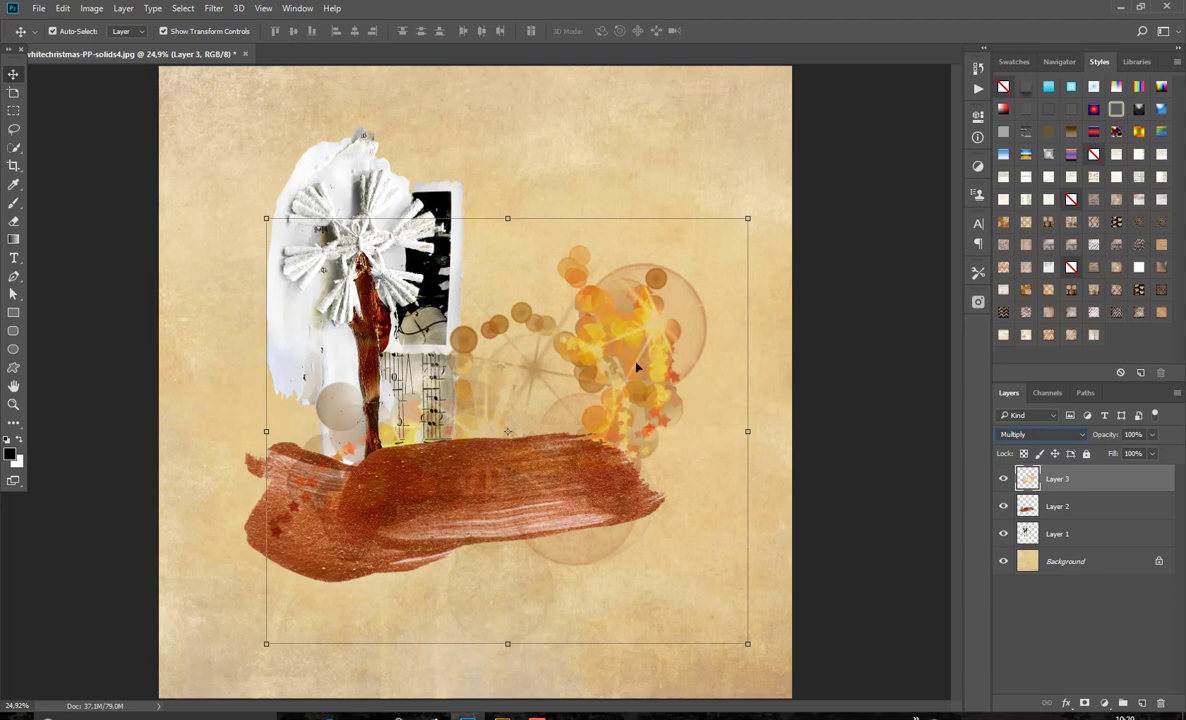
mouse_move(636, 368)
left_mouse_down()
mouse_move(659, 292)
mouse_move(616, 338)
mouse_move(622, 378)
left_mouse_up()
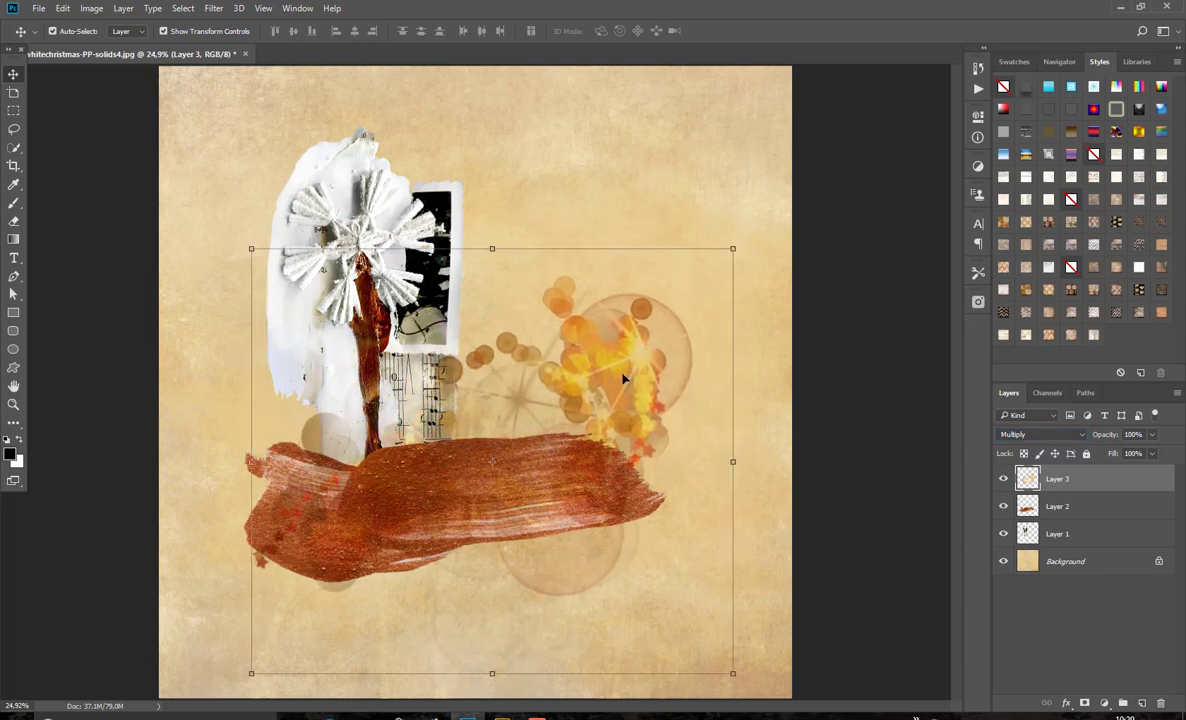
Add nbk-whitechristmas-magiclights2.png from Bridge to the paper, set its layer to Soft Light, and shift it toward the upper left.
key("alt+Tab")
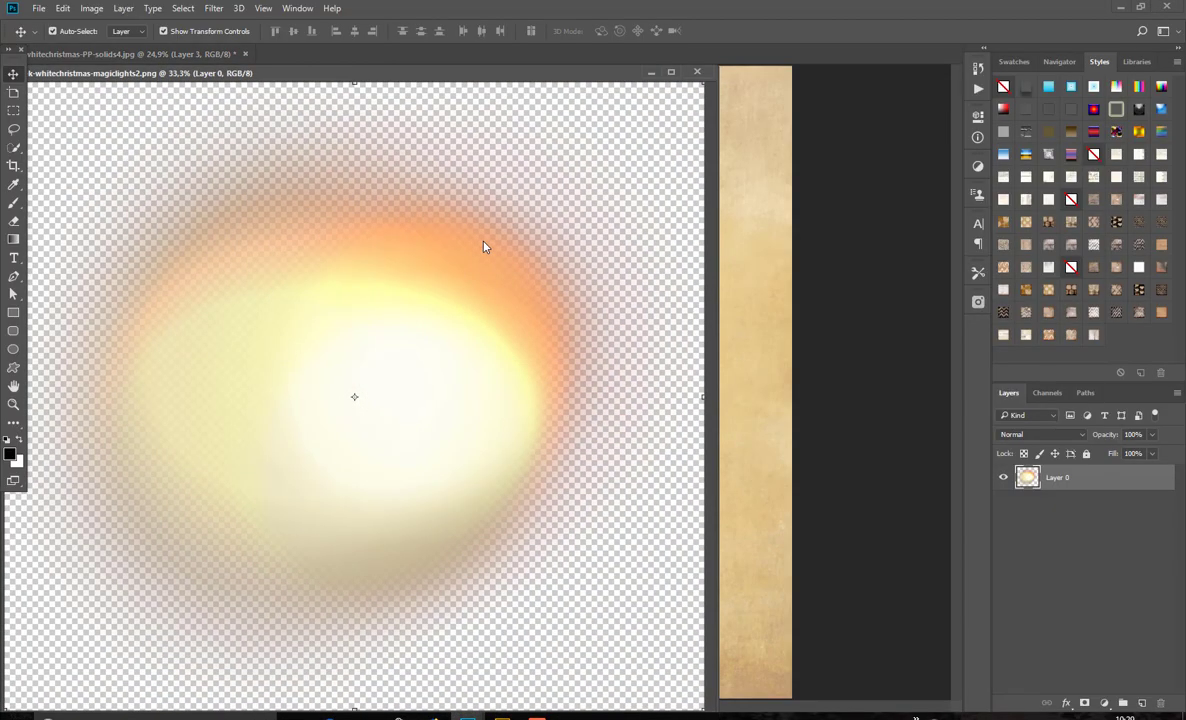
left_click_drag(394, 368, 533, 293)
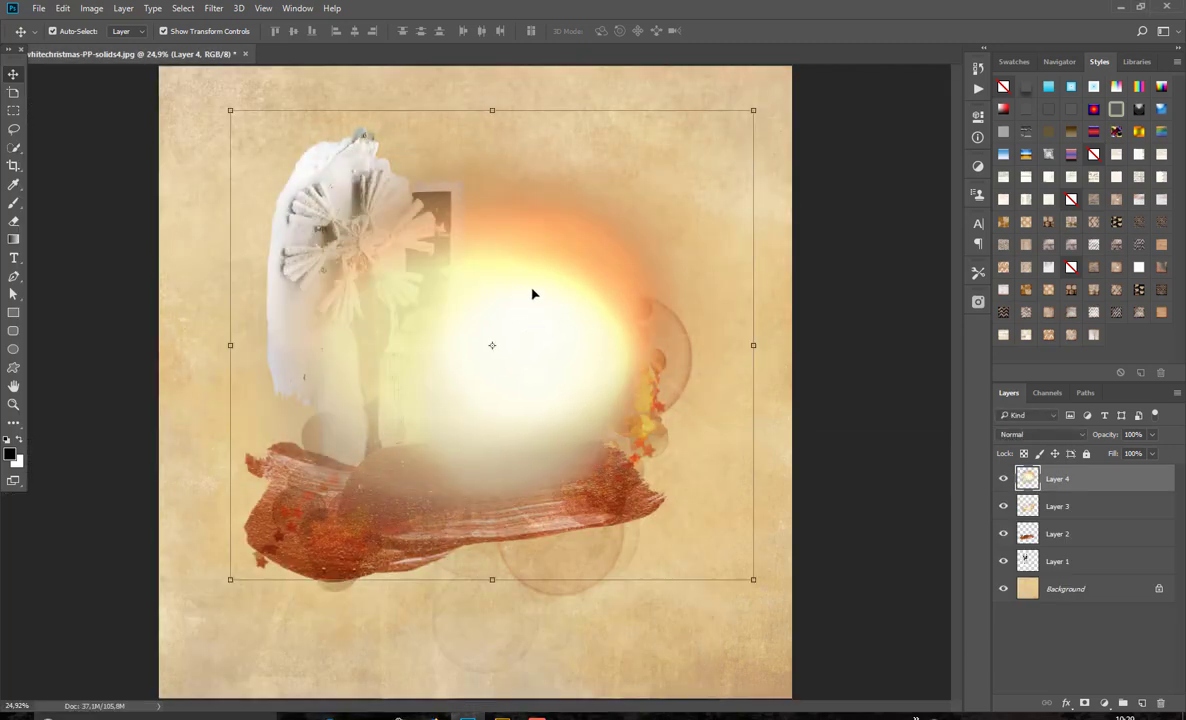
left_click(1022, 436)
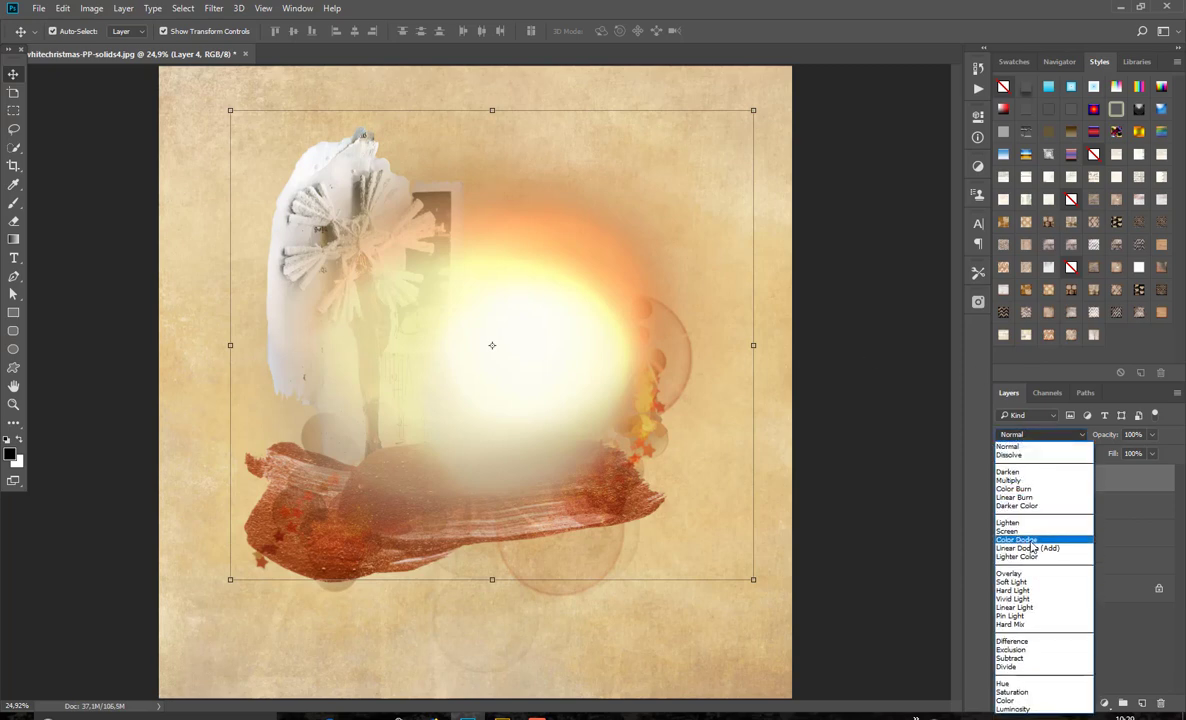
left_click(1033, 582)
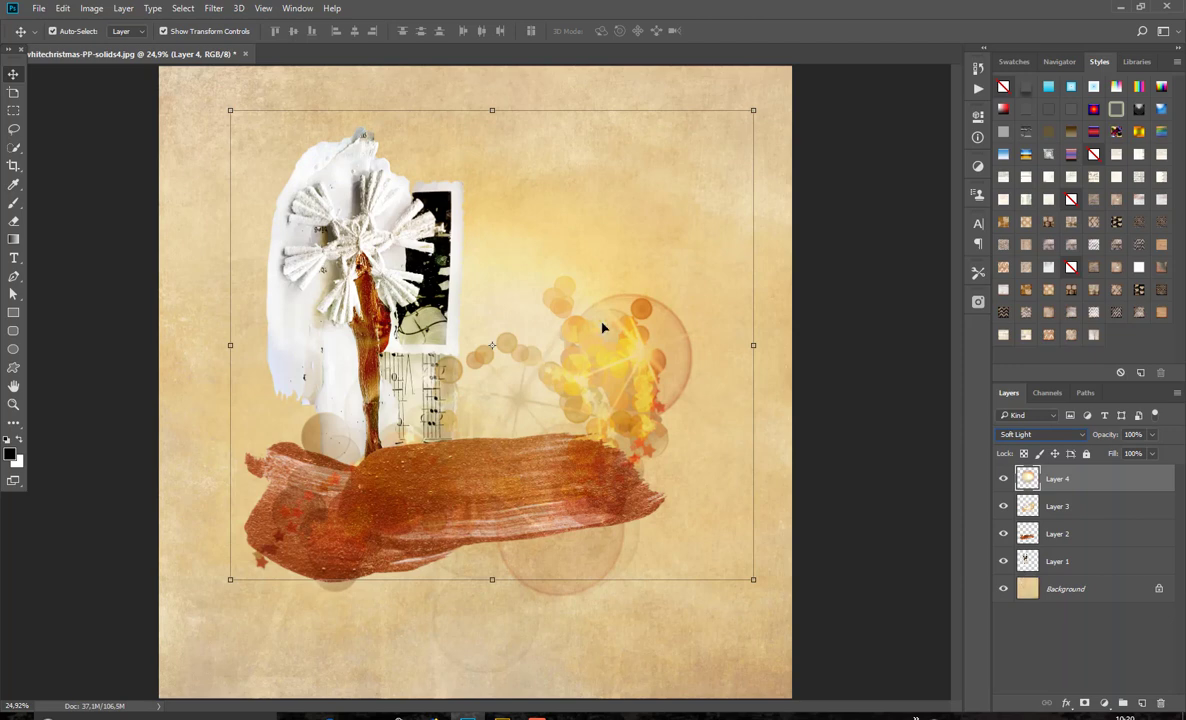
left_click_drag(522, 297, 394, 250)
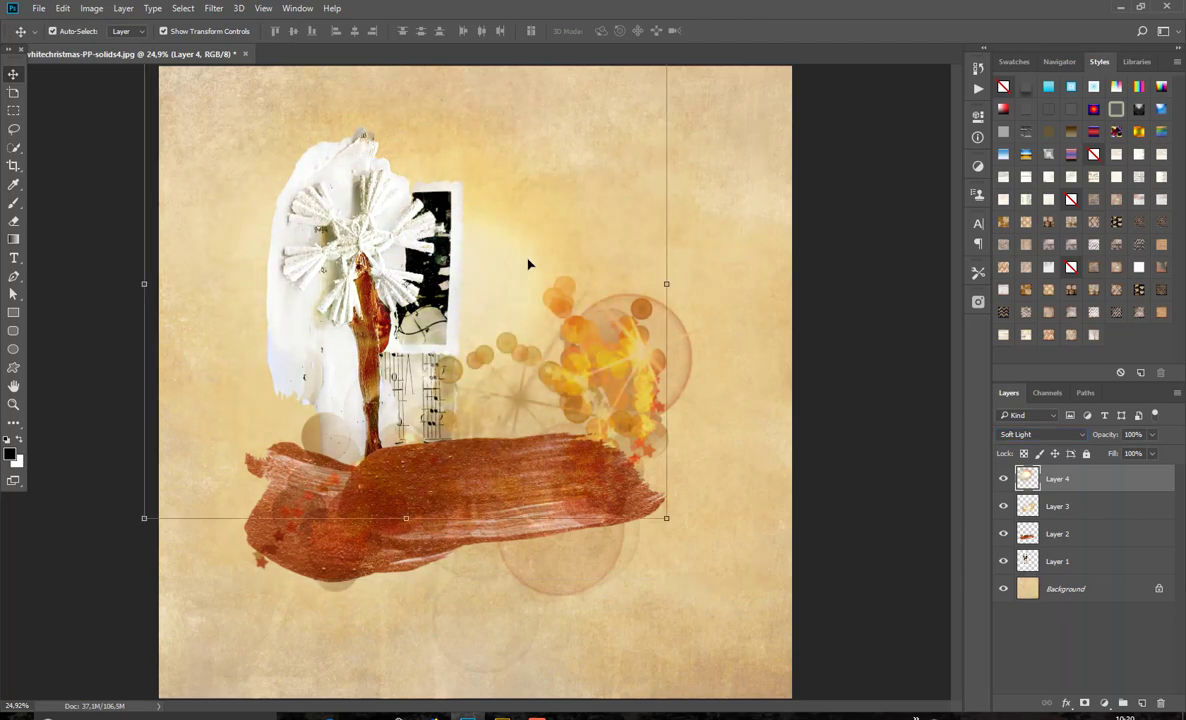
Try 72% opacity on the glow layer, restore it to 100%, and delete all four layers above the background.
left_click(1152, 435)
left_click(1135, 455)
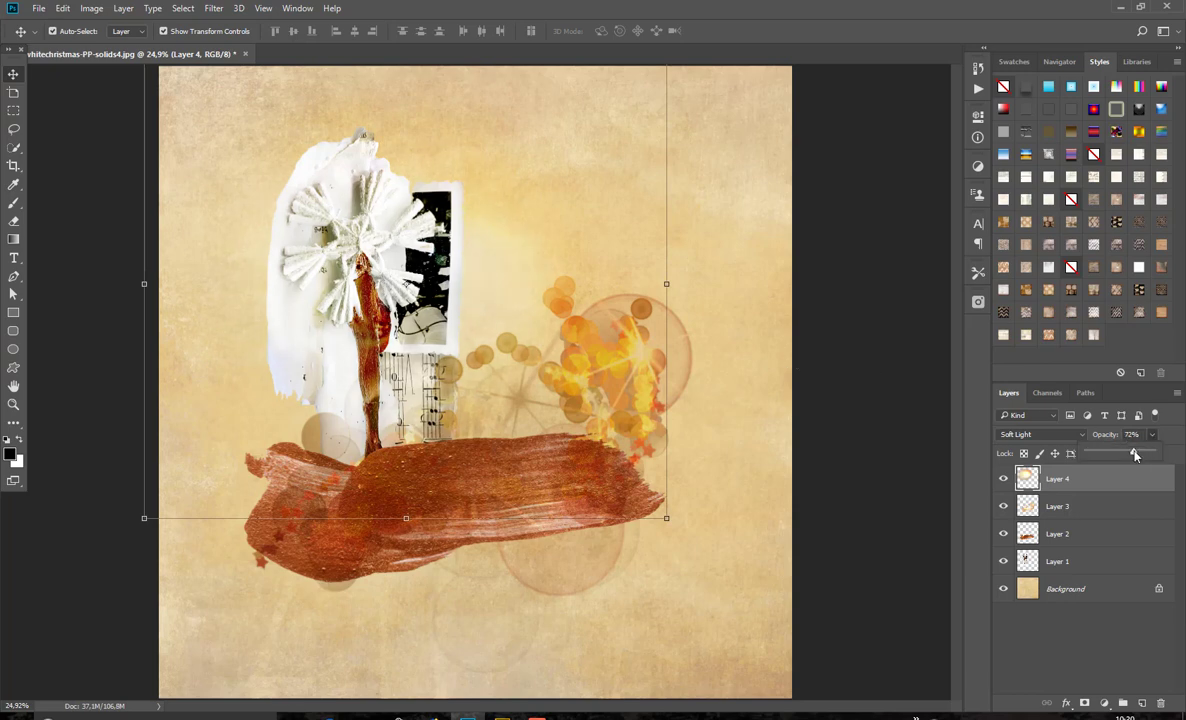
left_click_drag(1135, 455, 1177, 474)
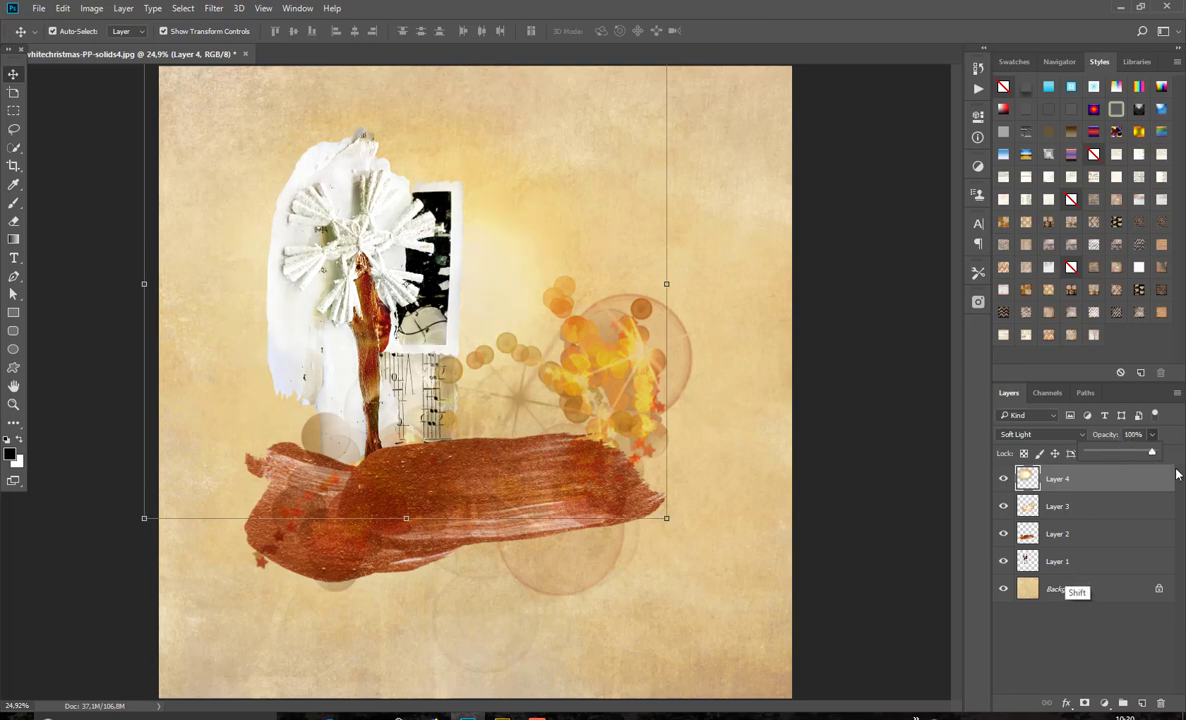
left_click(1072, 561, "shift")
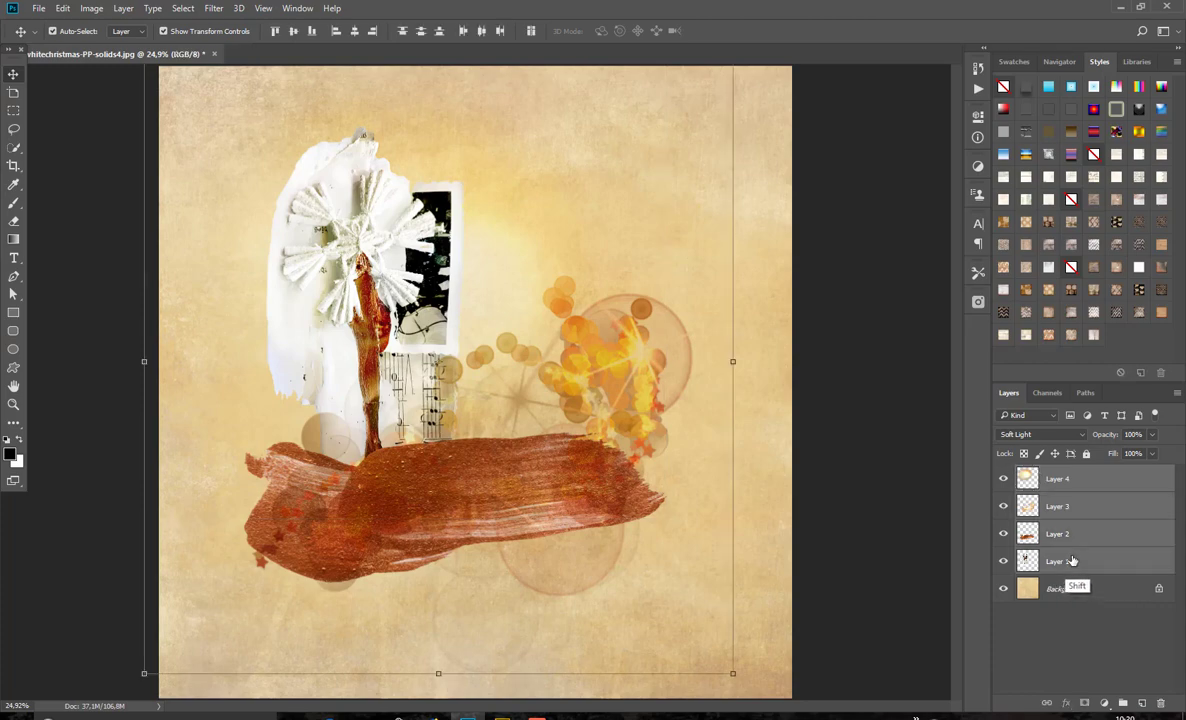
left_click_drag(1072, 561, 1160, 702)
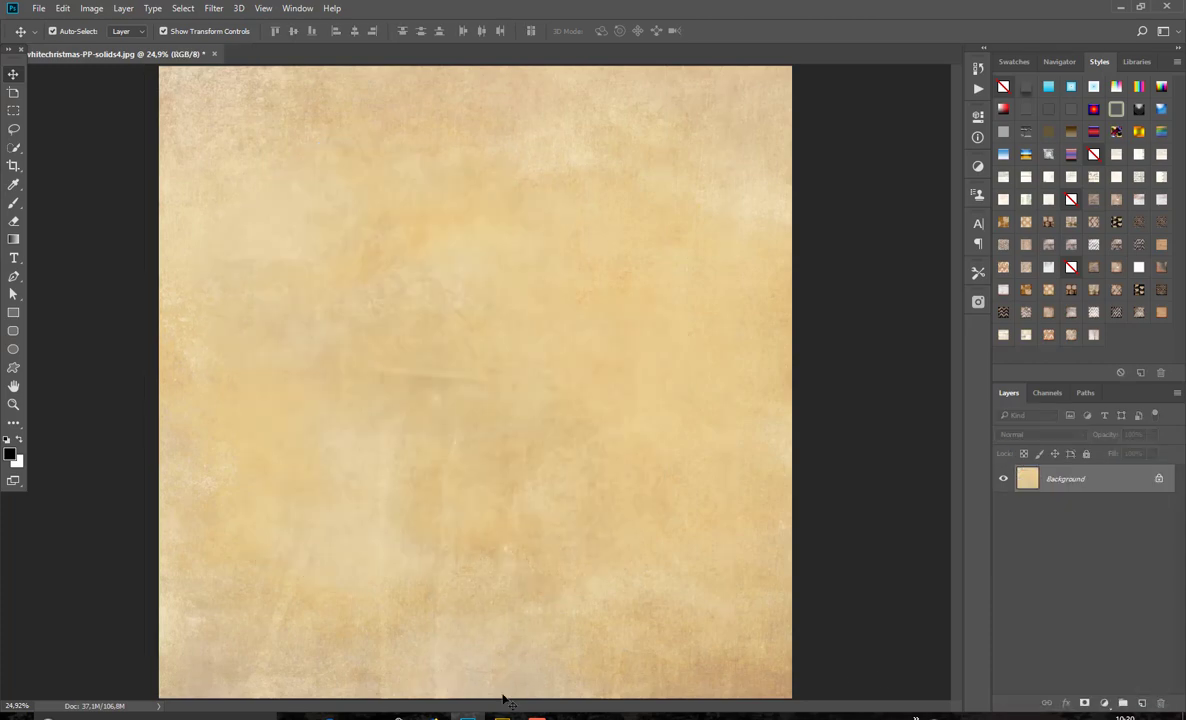
Switch to Bridge and open nbk-whitechristmas-mini-p2.jpg from the nbk-whitechristmas-mini folder of the kit.
left_click(502, 714)
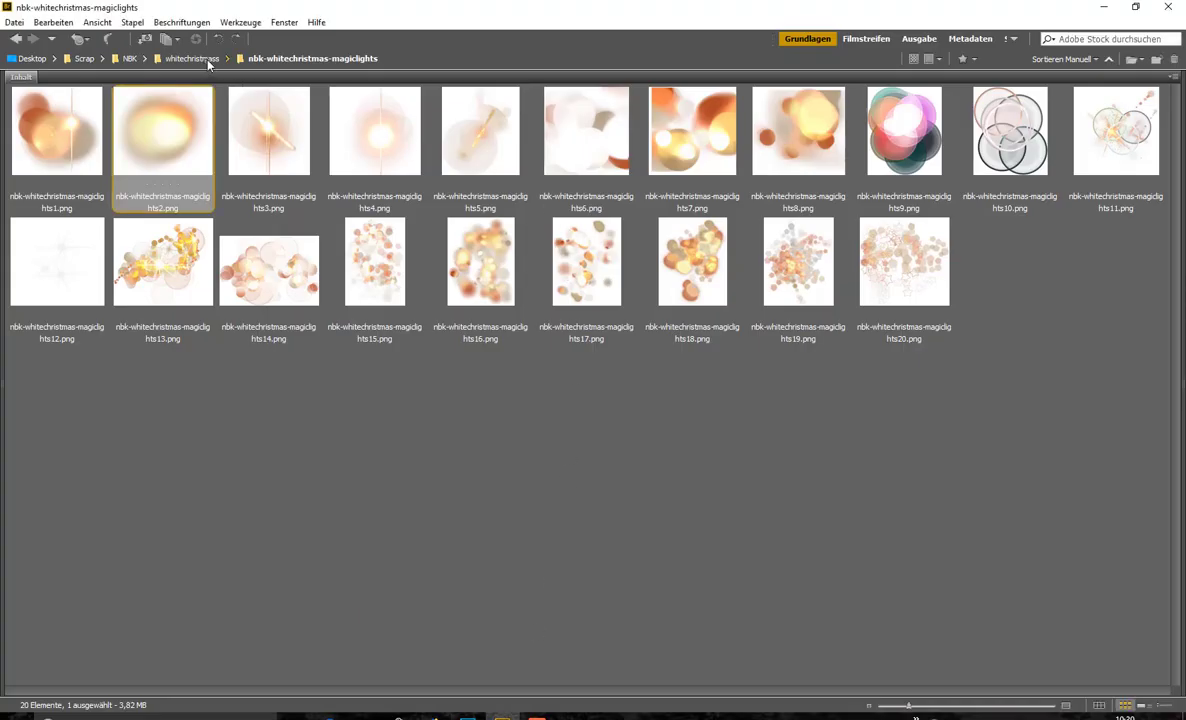
left_click(207, 60)
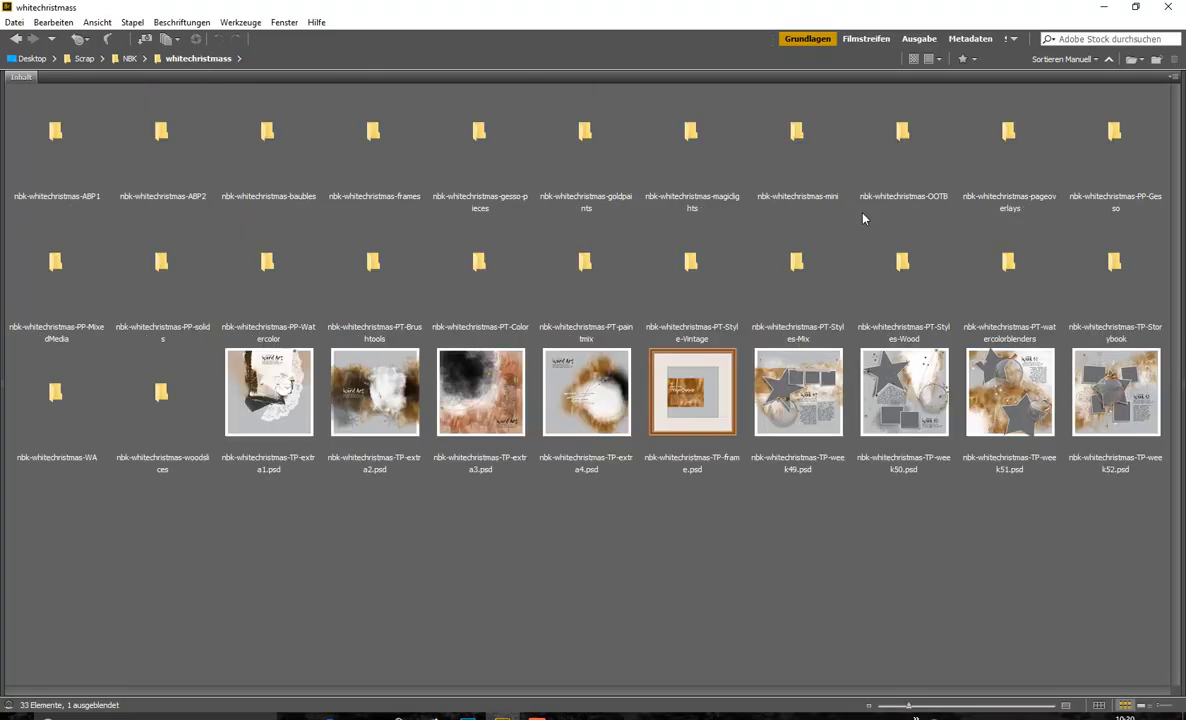
double_click(798, 131)
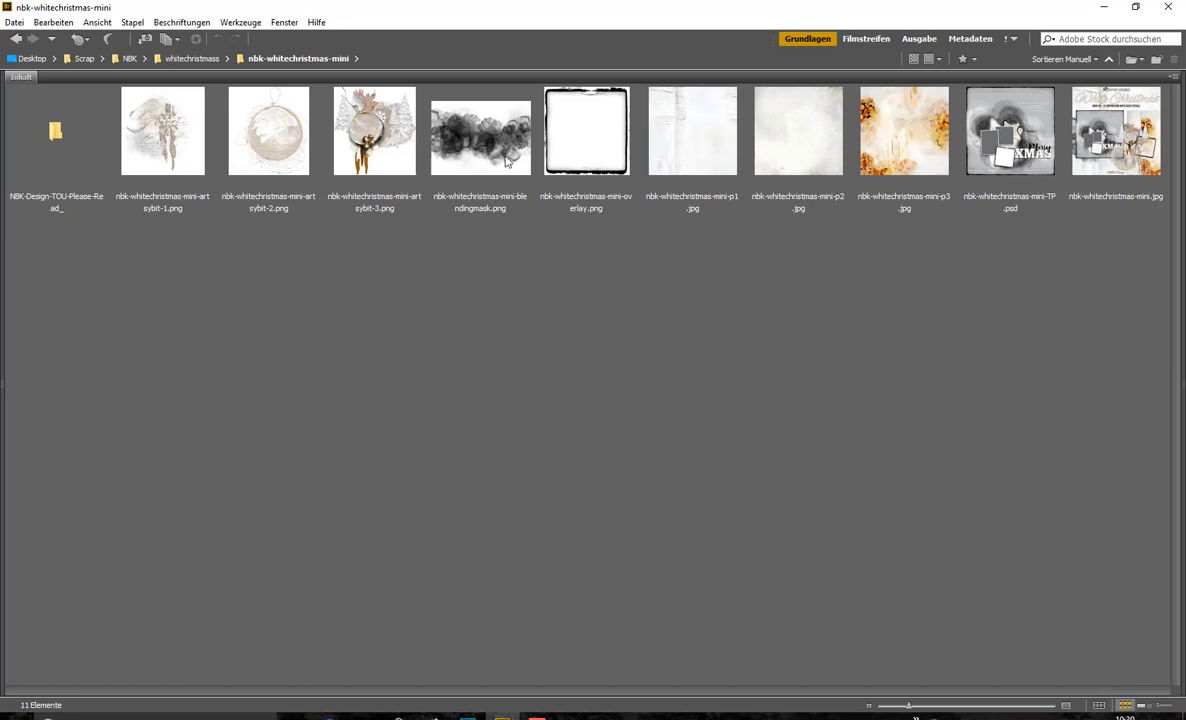
double_click(812, 158)
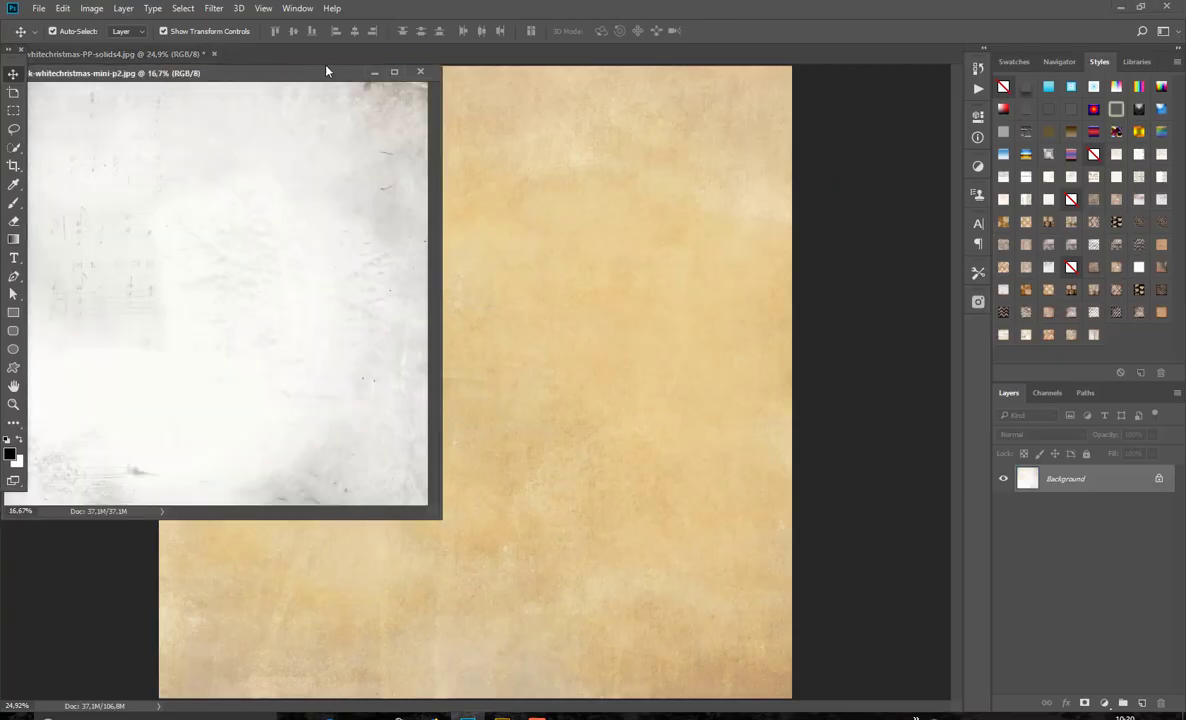
Dock the nbk-whitechristmas-mini-p2.jpg document as a tab and close the nbk-whitechristmas-PP-solids4.jpg document.
left_click_drag(332, 80, 522, 52)
left_click(213, 53)
left_click(586, 276)
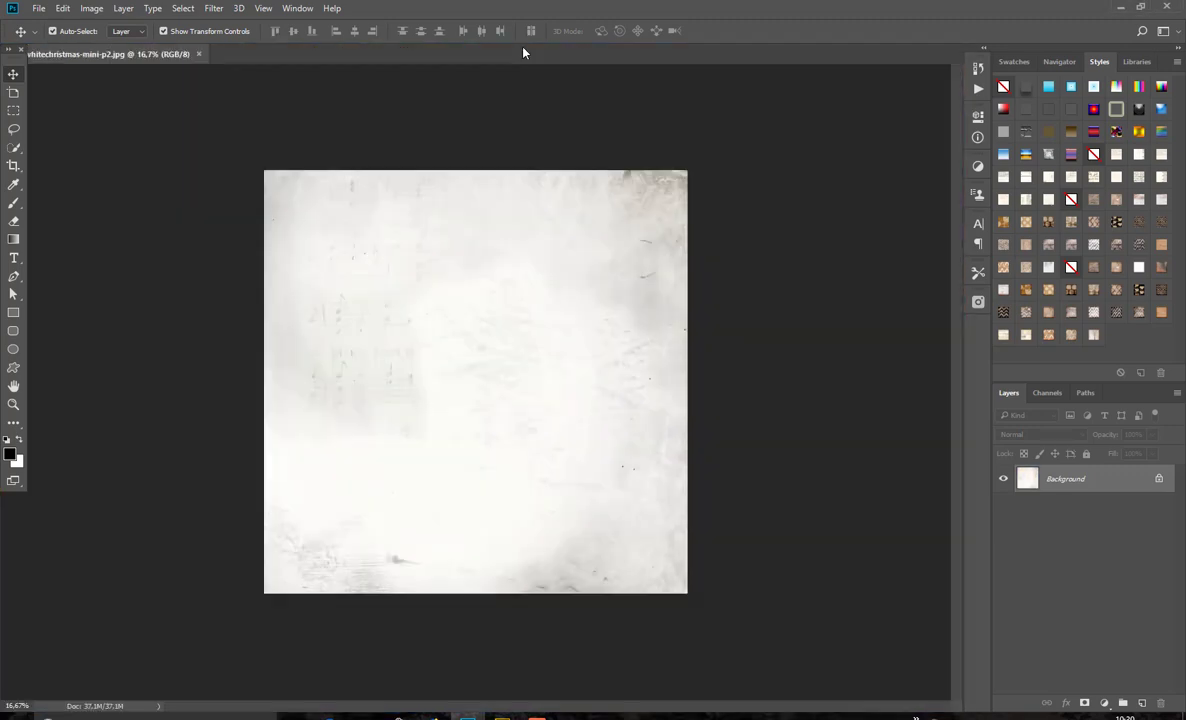
Fit the new paper to the window, straighten its rotated view to 0°, and return to the Move tool.
key("ctrl+0")
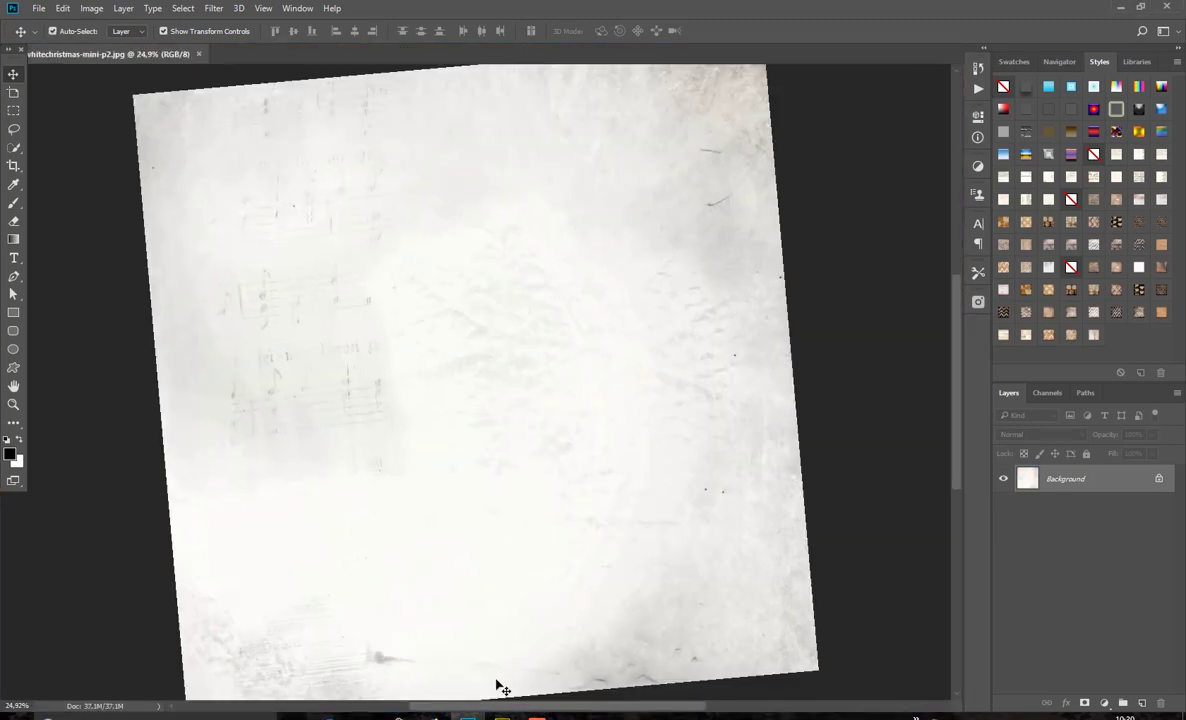
key("r")
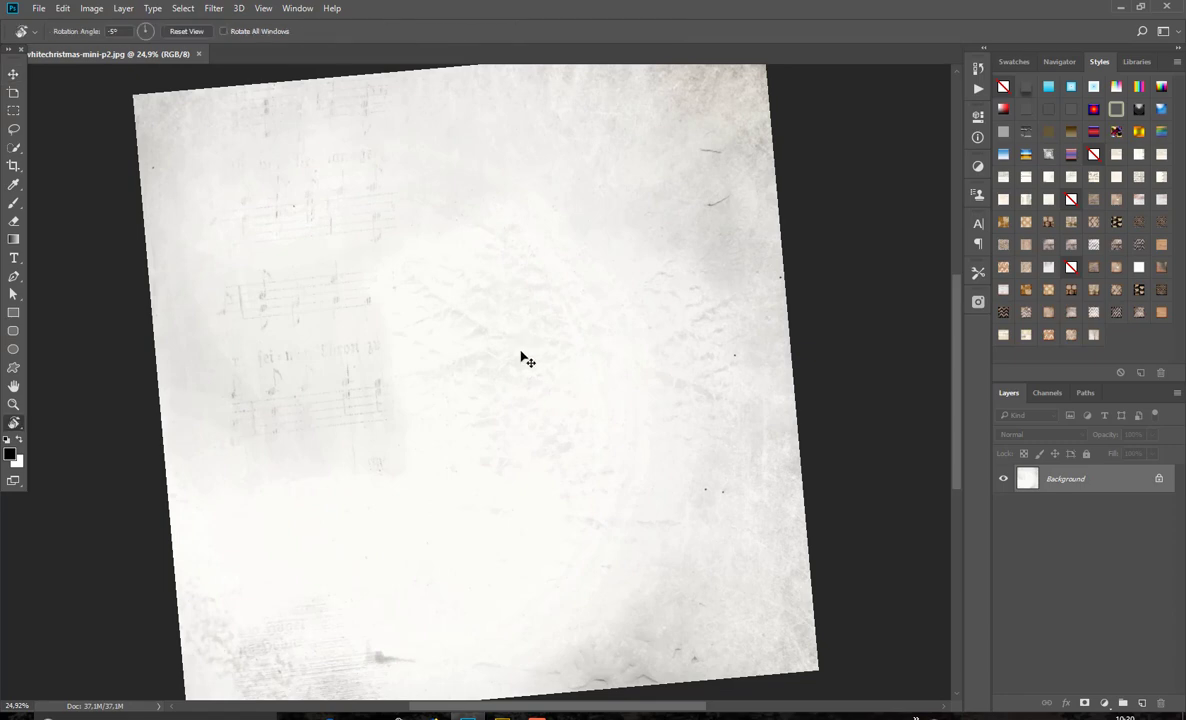
left_click_drag(503, 286, 519, 291)
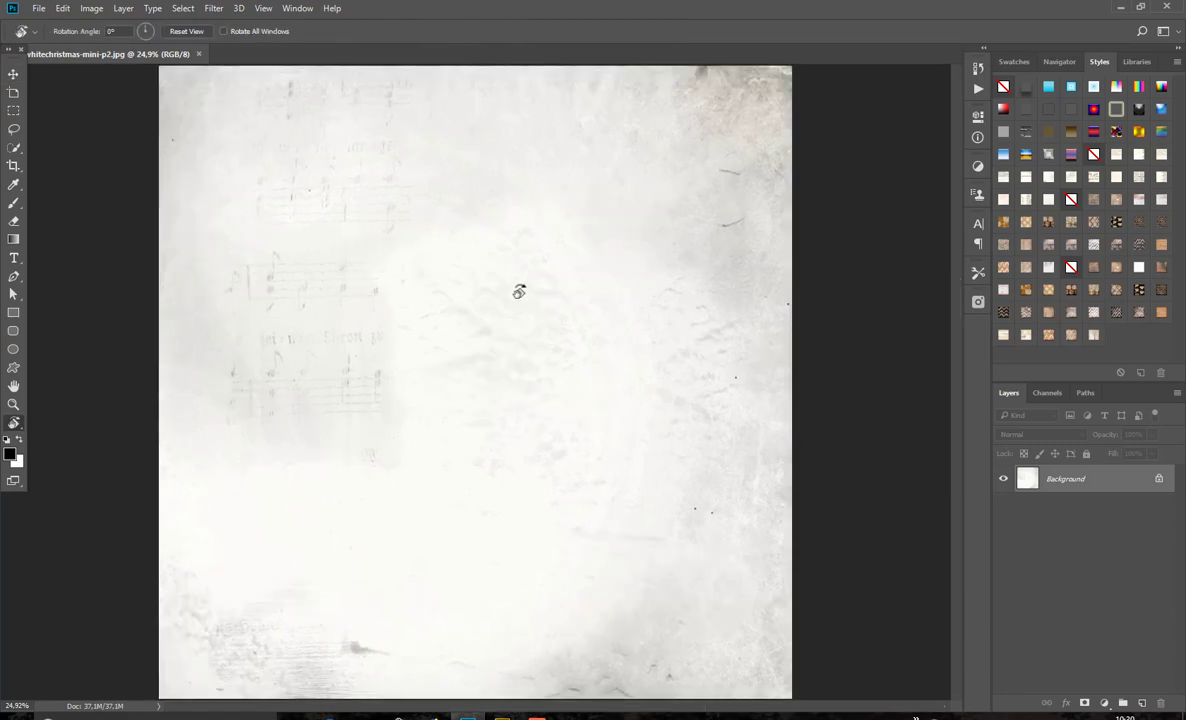
left_click(14, 74)
Add nbk-whitechristmas-mini-blendingmask.png from Bridge across the middle of the paper and close its source file.
left_click(502, 716)
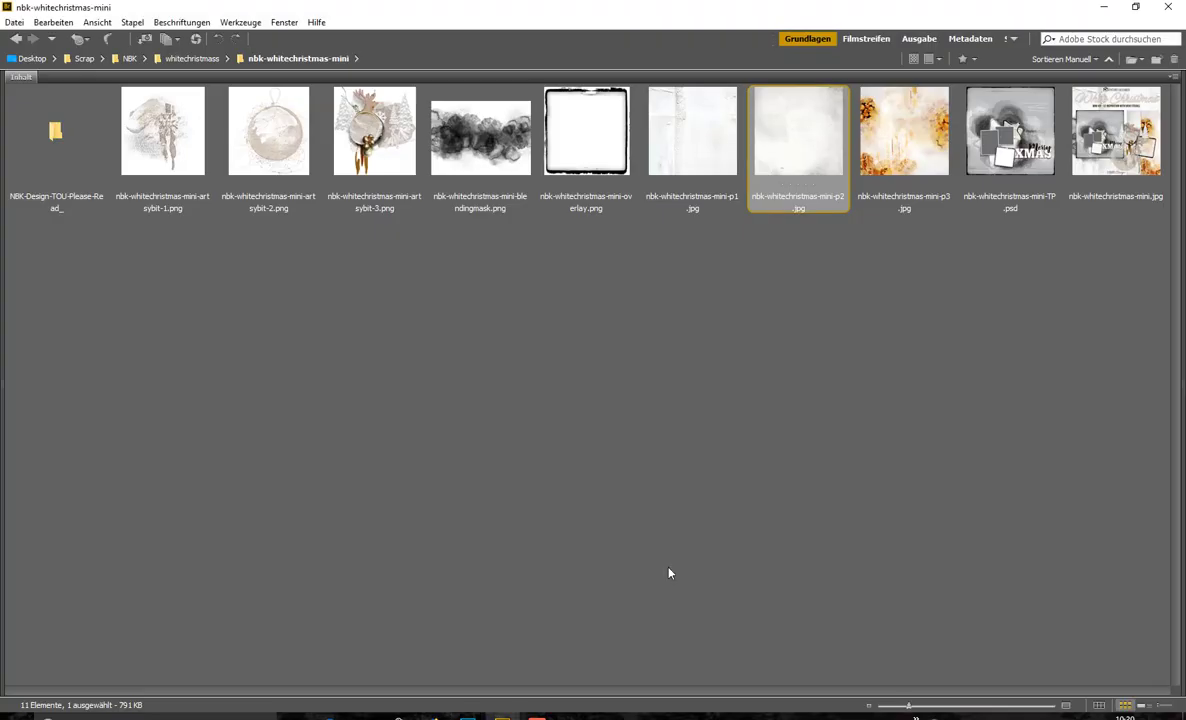
double_click(484, 163)
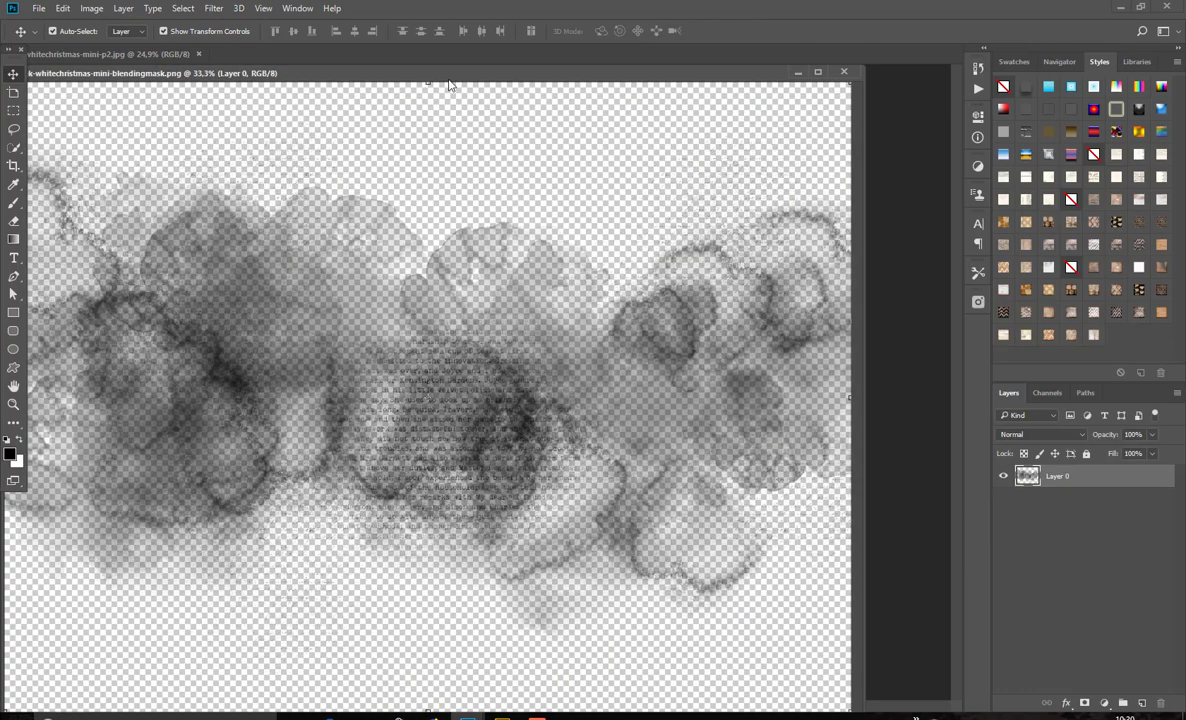
left_click_drag(449, 85, 495, 230)
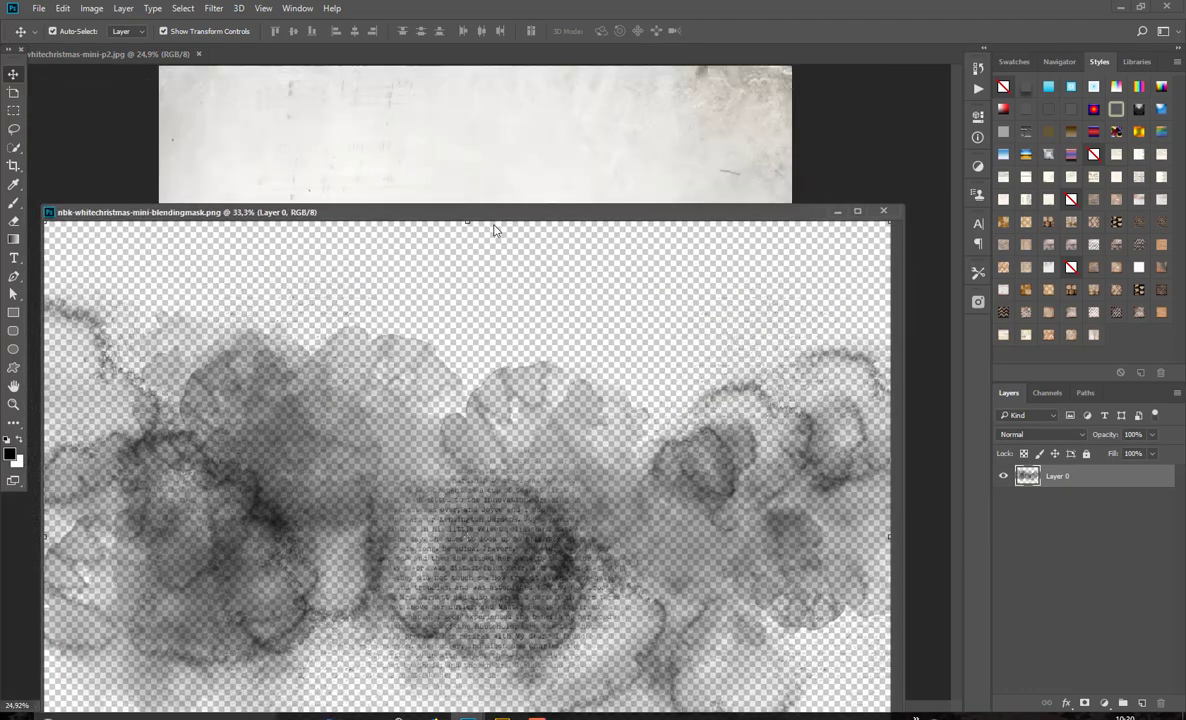
mouse_move(335, 422)
left_mouse_down()
mouse_move(347, 434)
mouse_move(470, 195)
mouse_move(490, 290)
mouse_move(548, 381)
left_mouse_up()
left_click(884, 224)
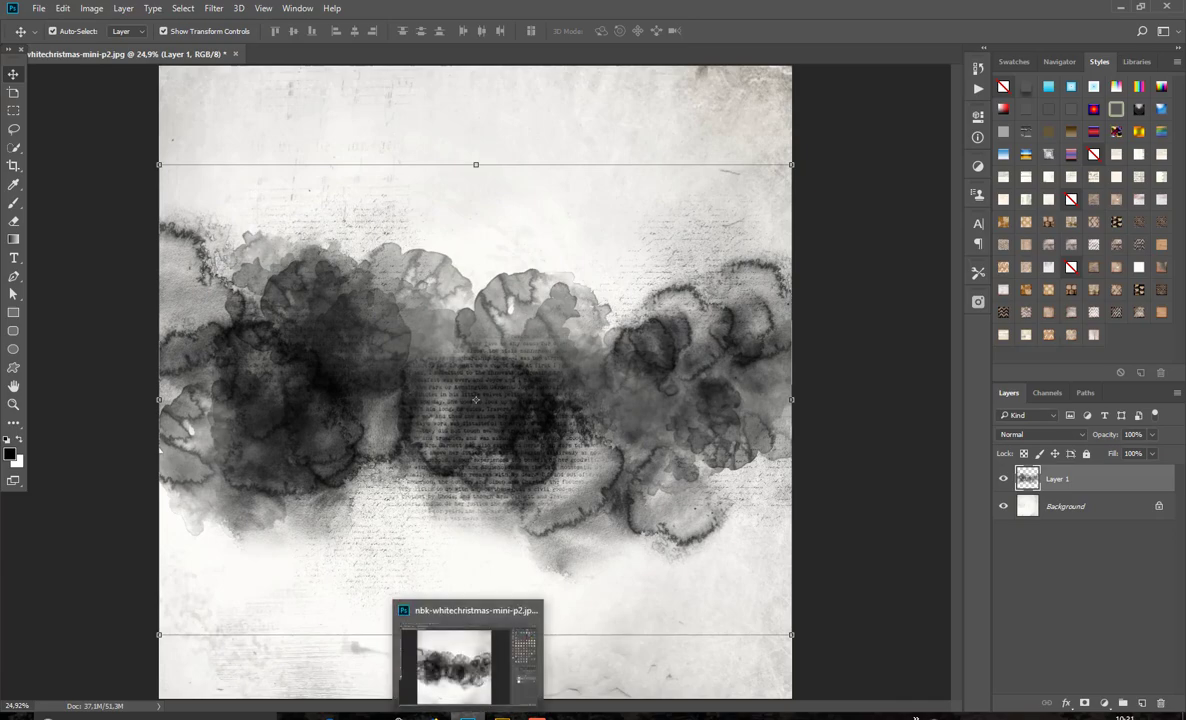
Add nbk-whitechristmas-mini-p3.jpg from Bridge over the paper, close its source file, and clip it to the blending mask layer.
left_click(502, 716)
left_click(897, 157)
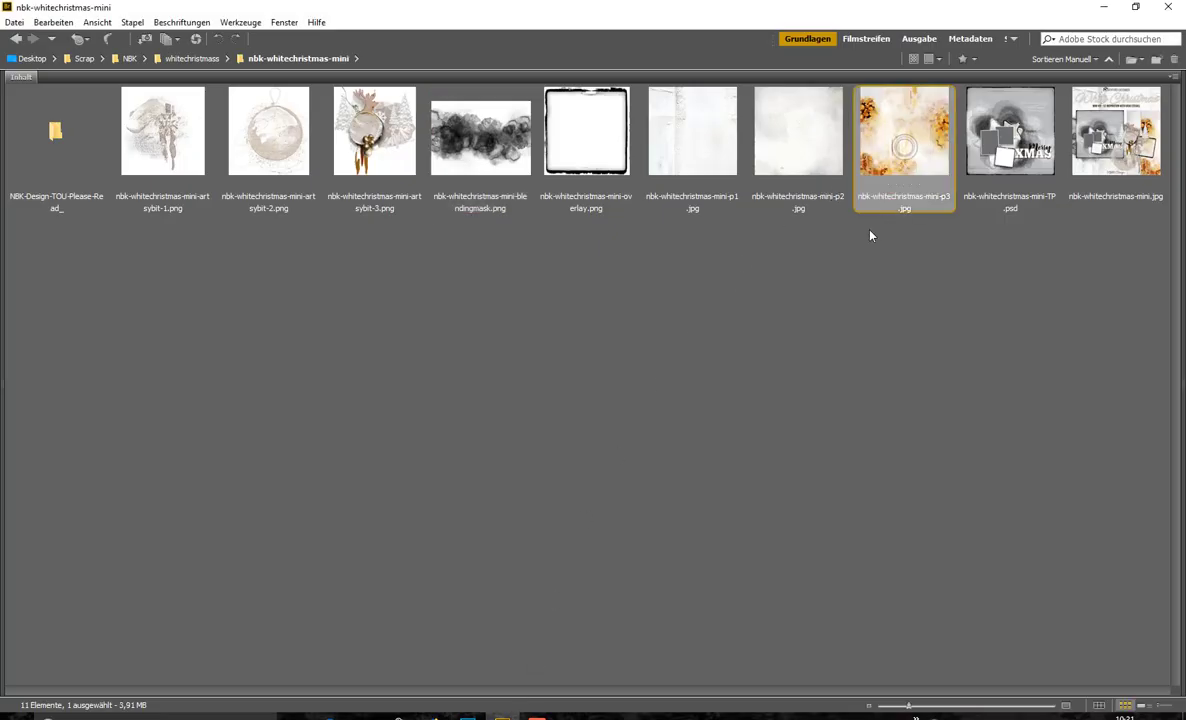
double_click(927, 147)
left_click_drag(298, 230, 543, 178)
left_click(420, 73)
left_click_drag(591, 222, 648, 302)
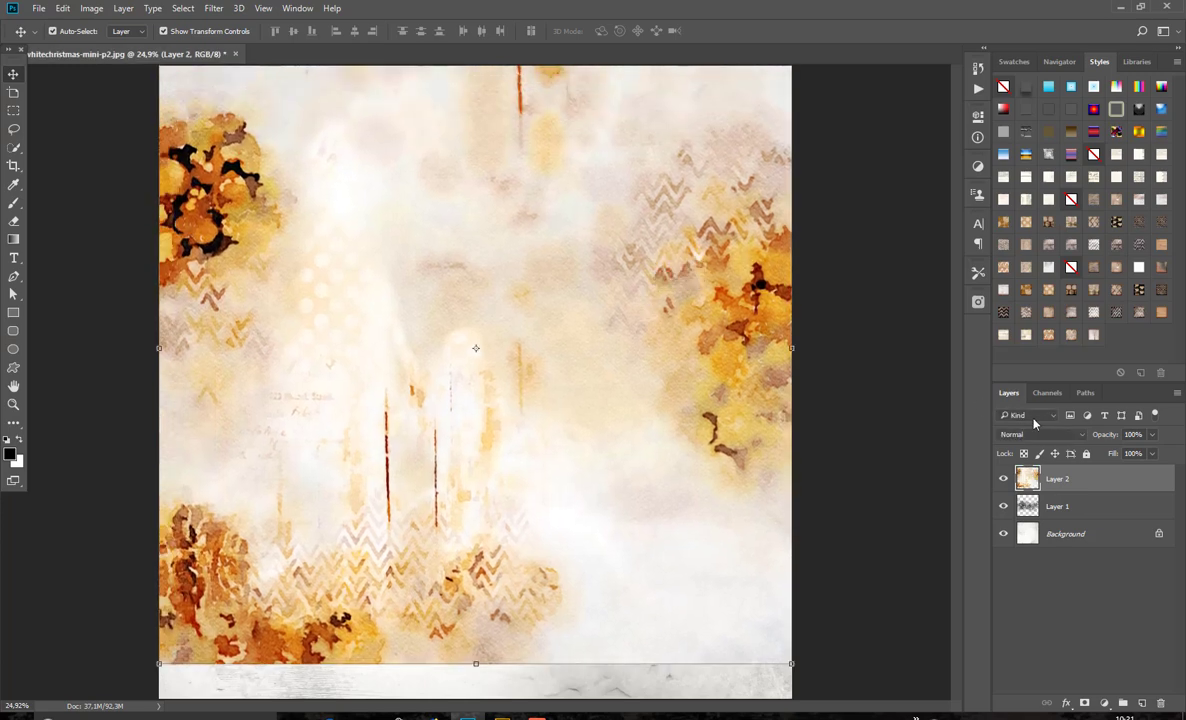
left_click(1010, 492, "alt")
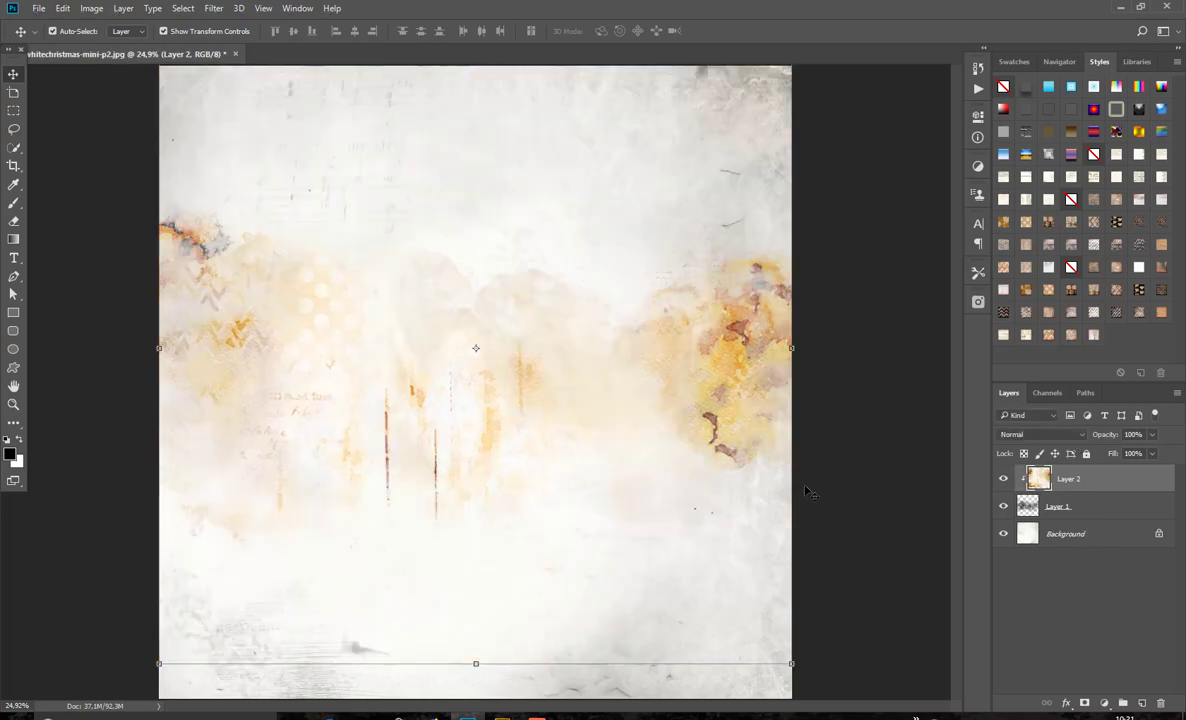
left_click(525, 608)
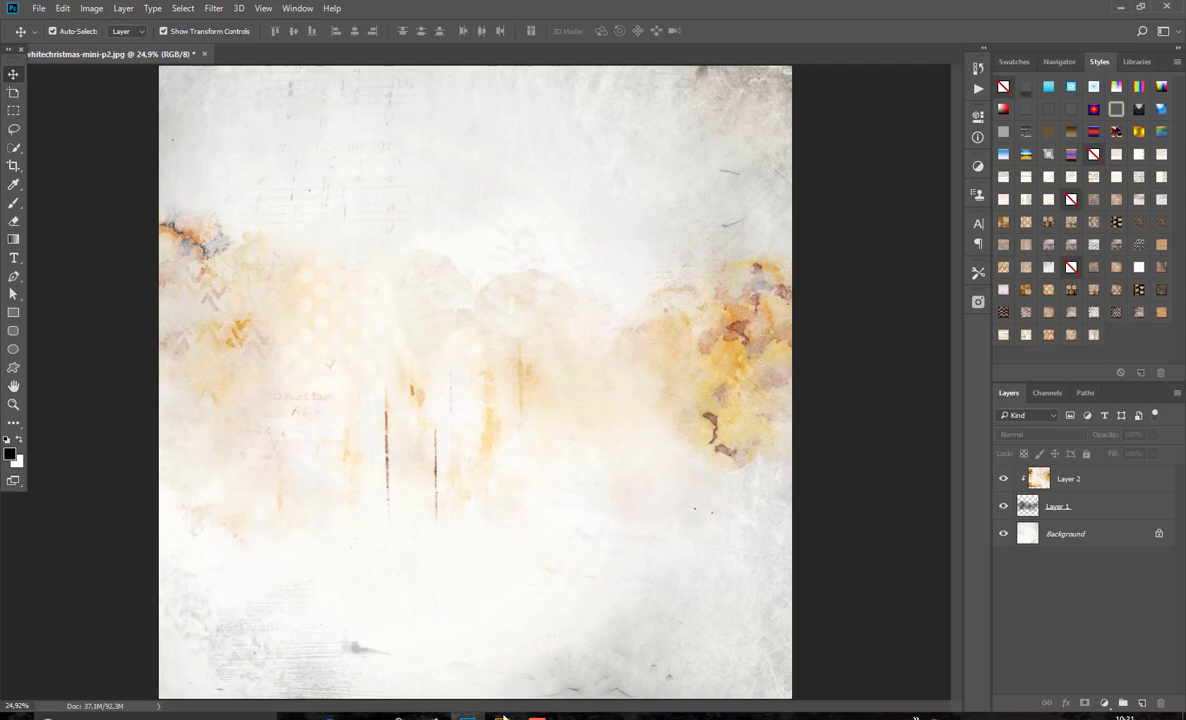
Add nbk-whitechristmas-mini-artsybit-1.png from Bridge, close its source file, and position it over the middle of the blended paper.
left_click(502, 717)
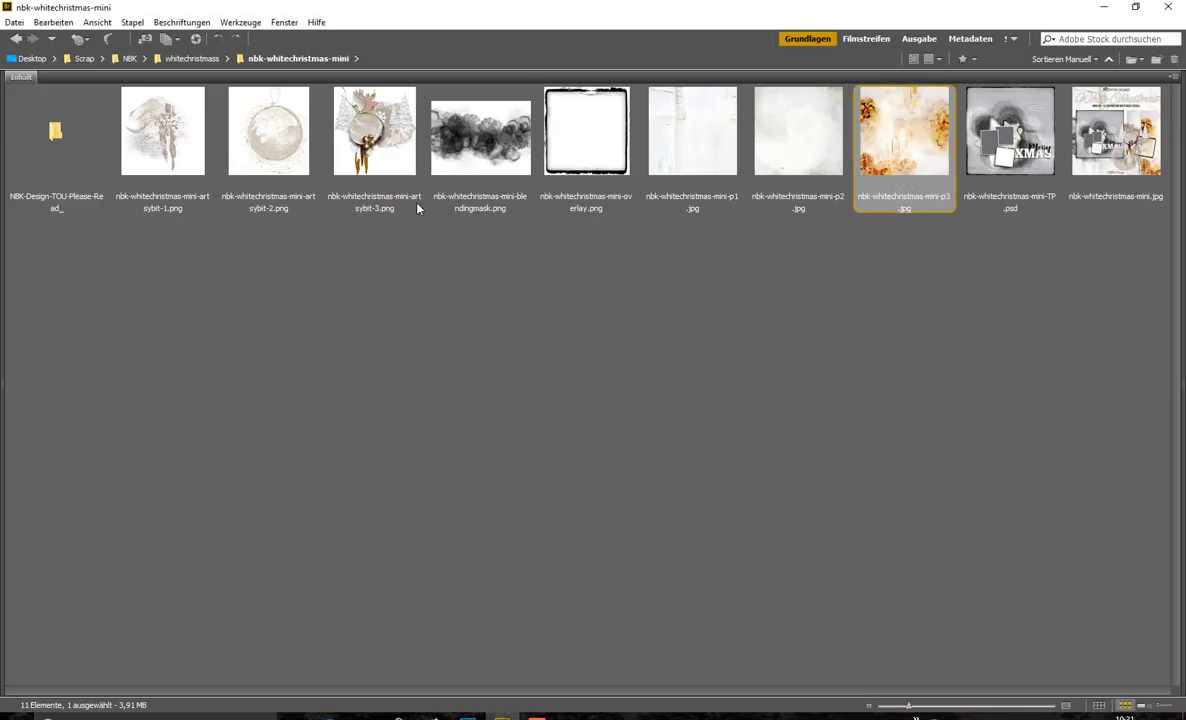
left_click(178, 145)
double_click(178, 145)
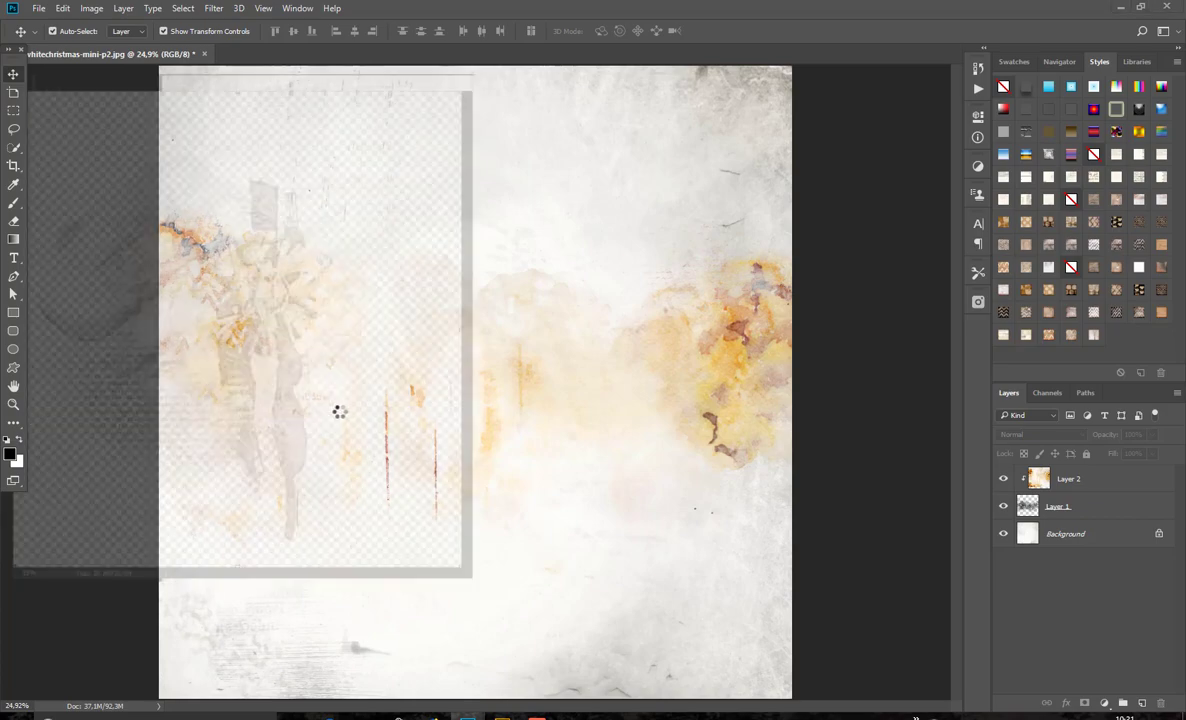
left_click_drag(336, 400, 543, 150)
left_click(463, 72)
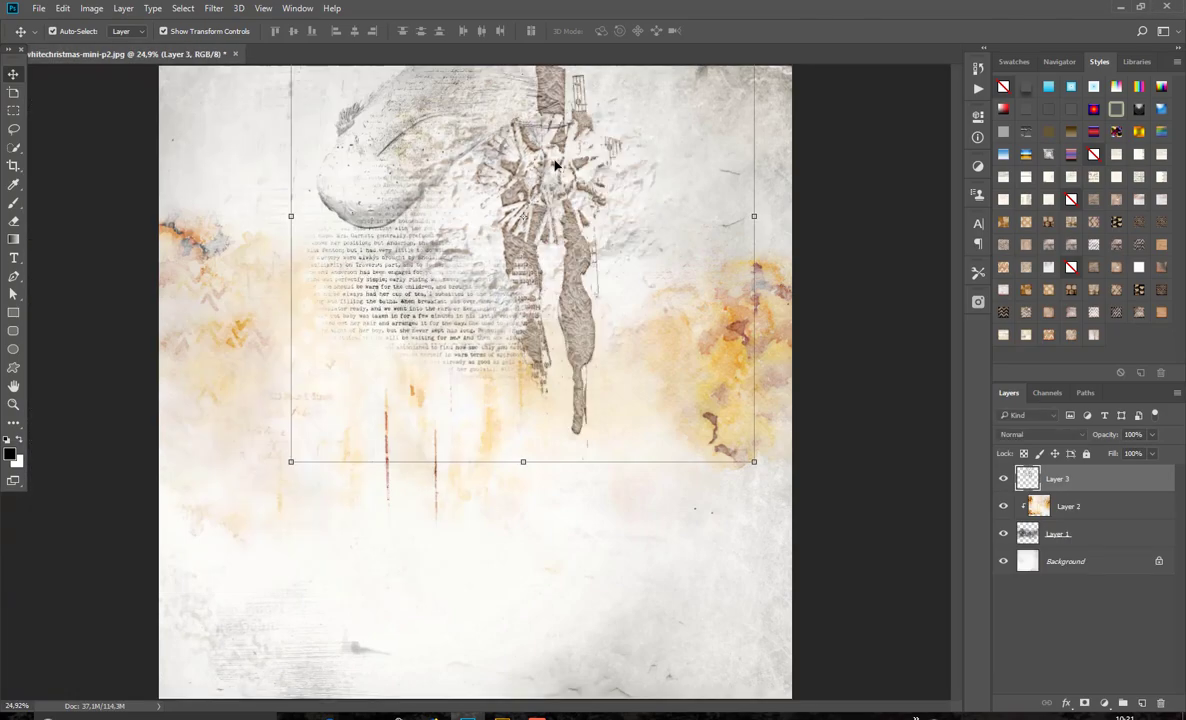
left_click_drag(554, 107, 465, 310)
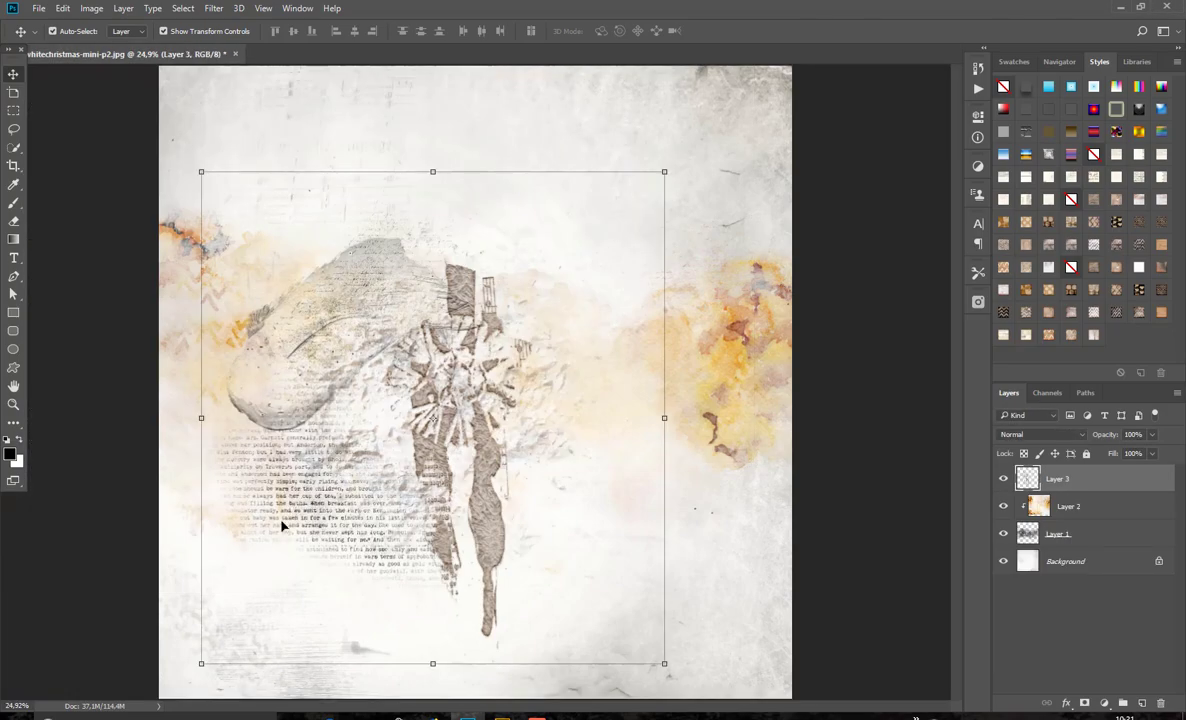
Add nbk-whitechristmas-mini-artsybit-2.png from Bridge to the paper's upper right, above the first artsy bit.
left_click(499, 716)
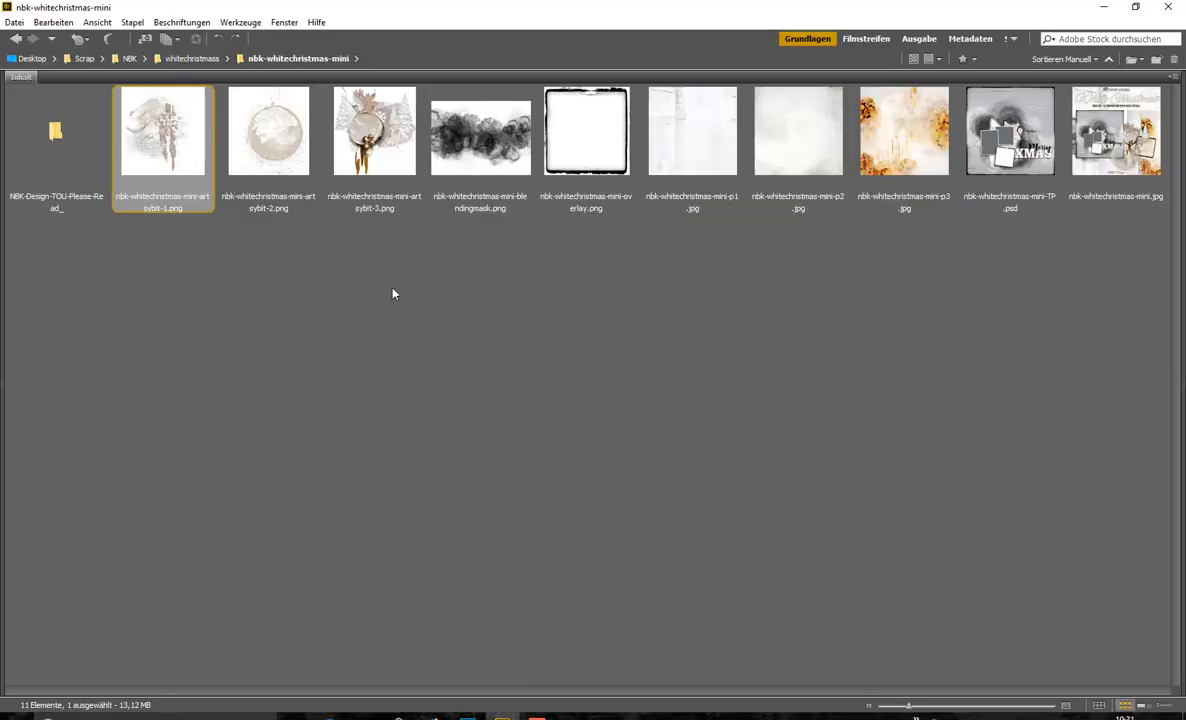
left_click(275, 170)
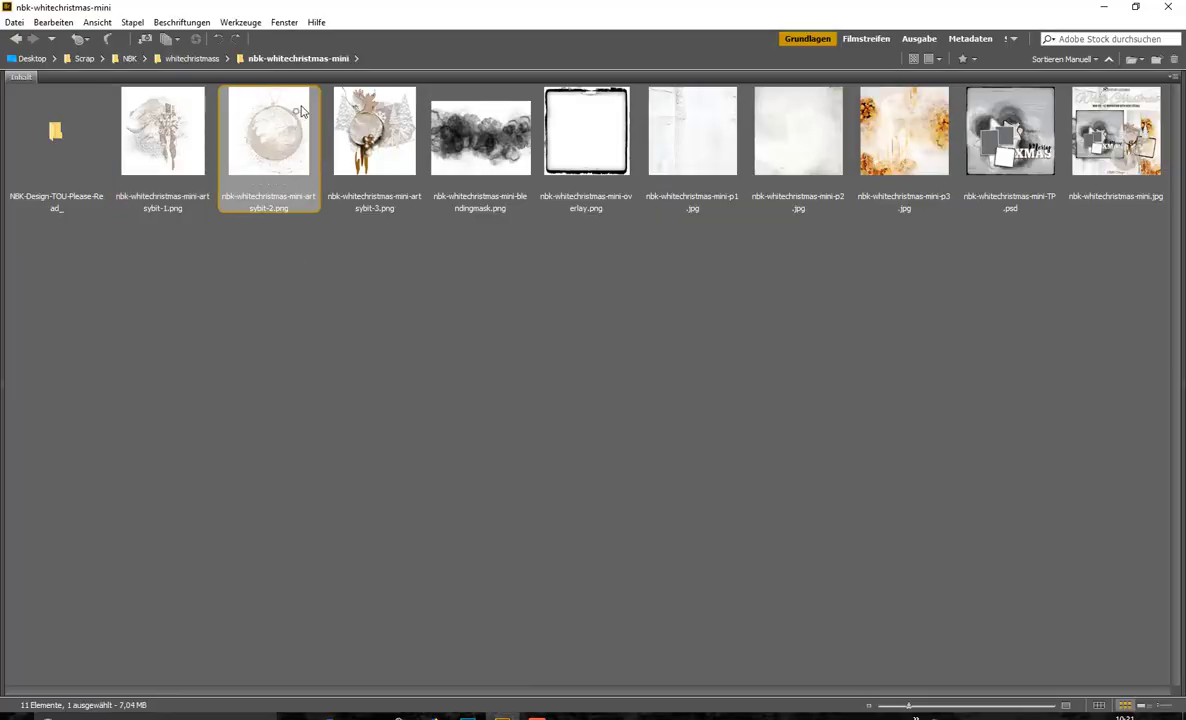
double_click(265, 110)
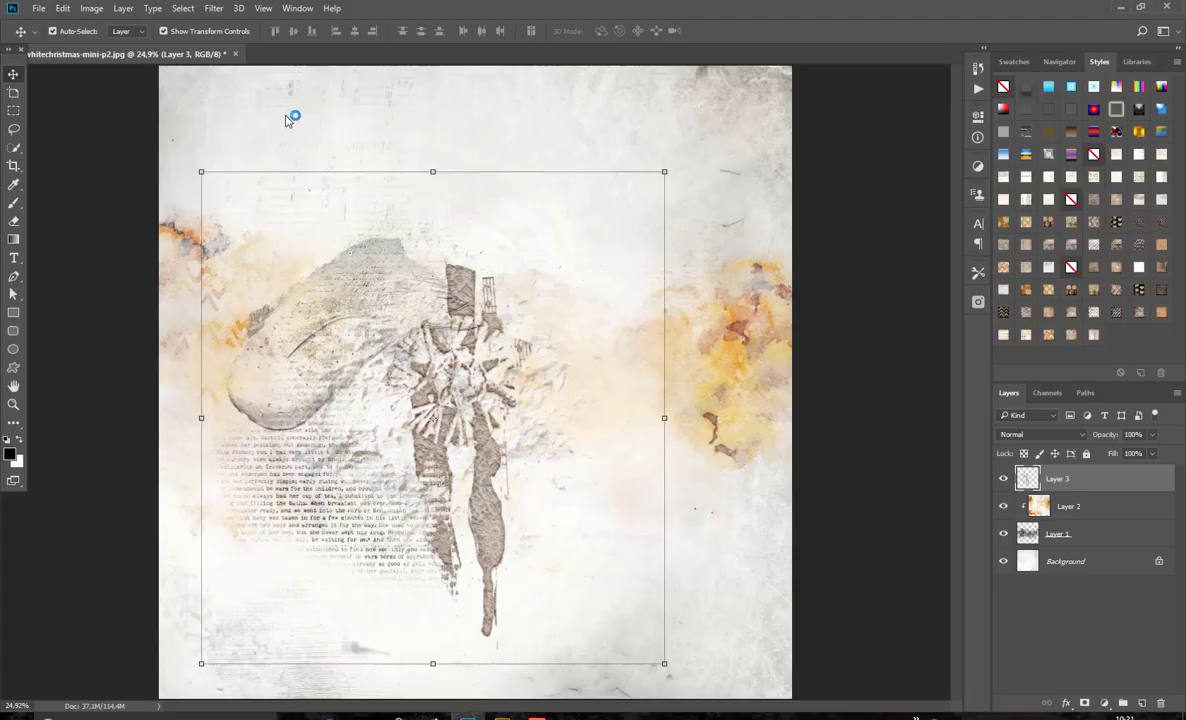
left_click_drag(305, 340, 648, 238)
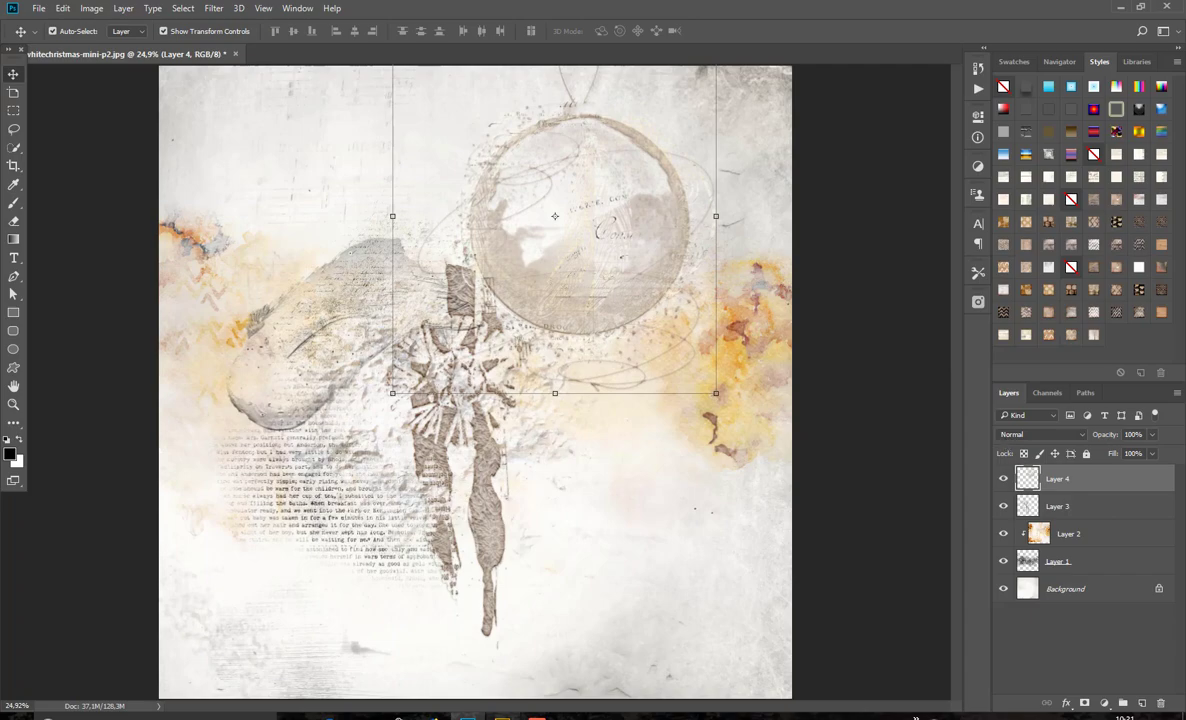
Open nbk-whitechristmas-OOTB3.psd from the kit's OOTB folder in Bridge and center its floating window over the paper in Photoshop.
key("alt+Tab")
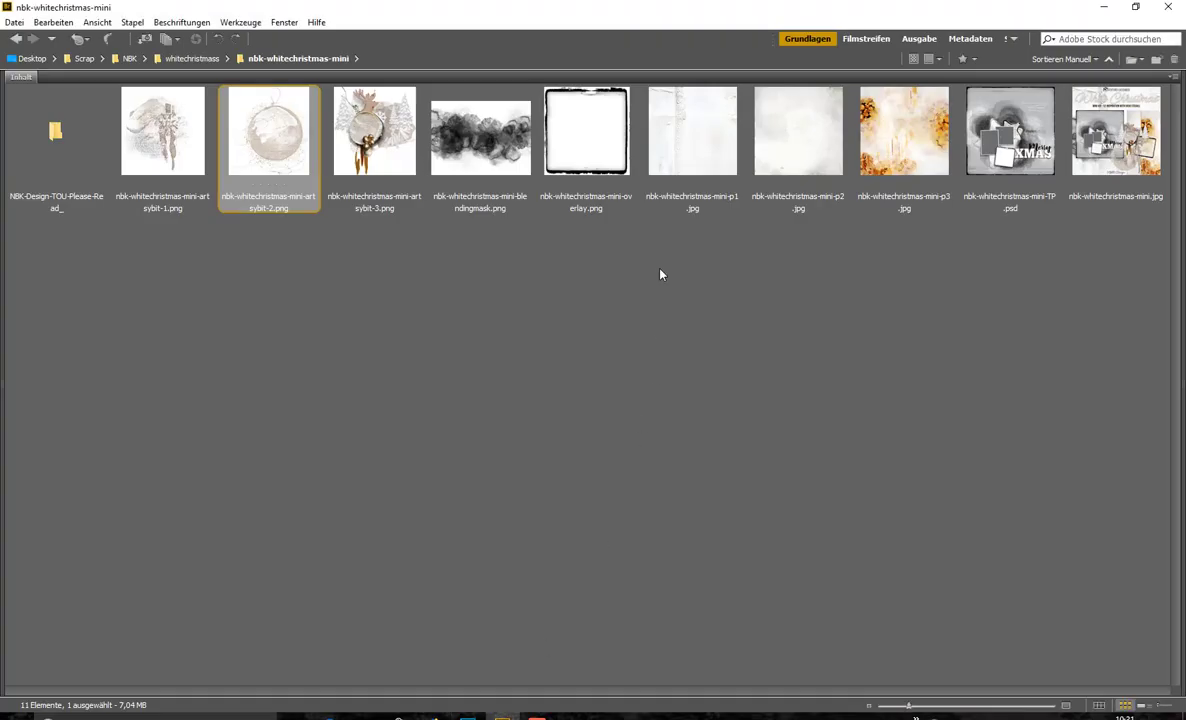
left_click(188, 59)
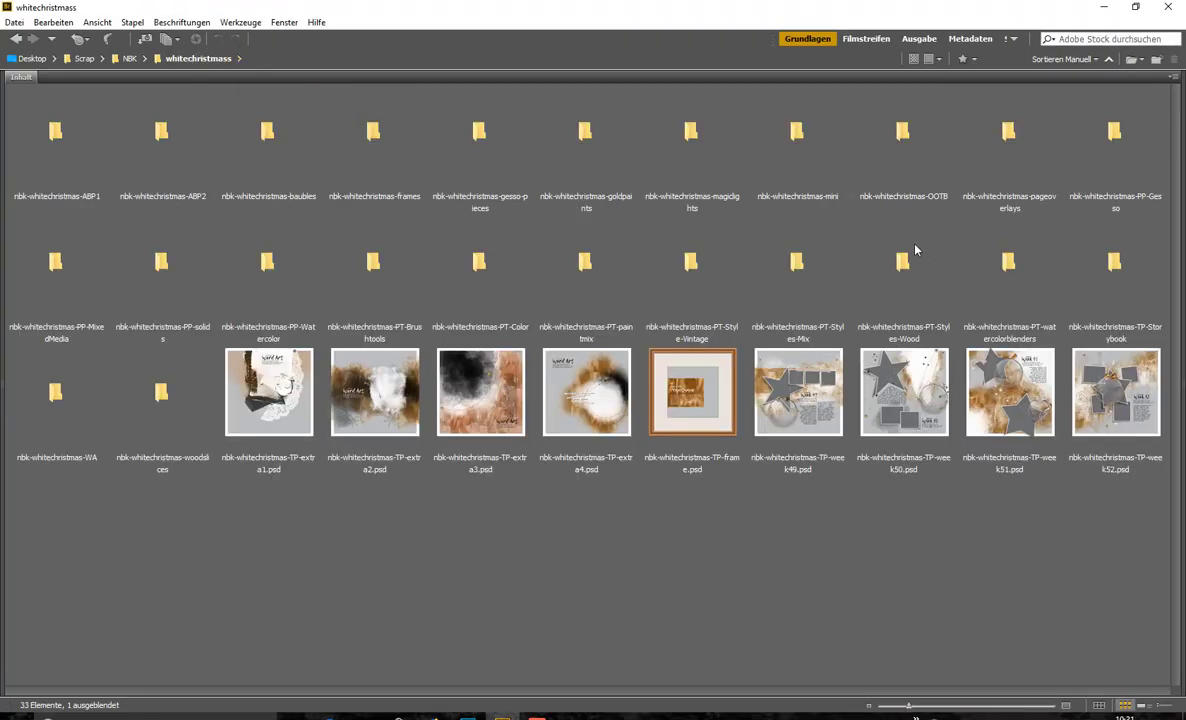
double_click(906, 150)
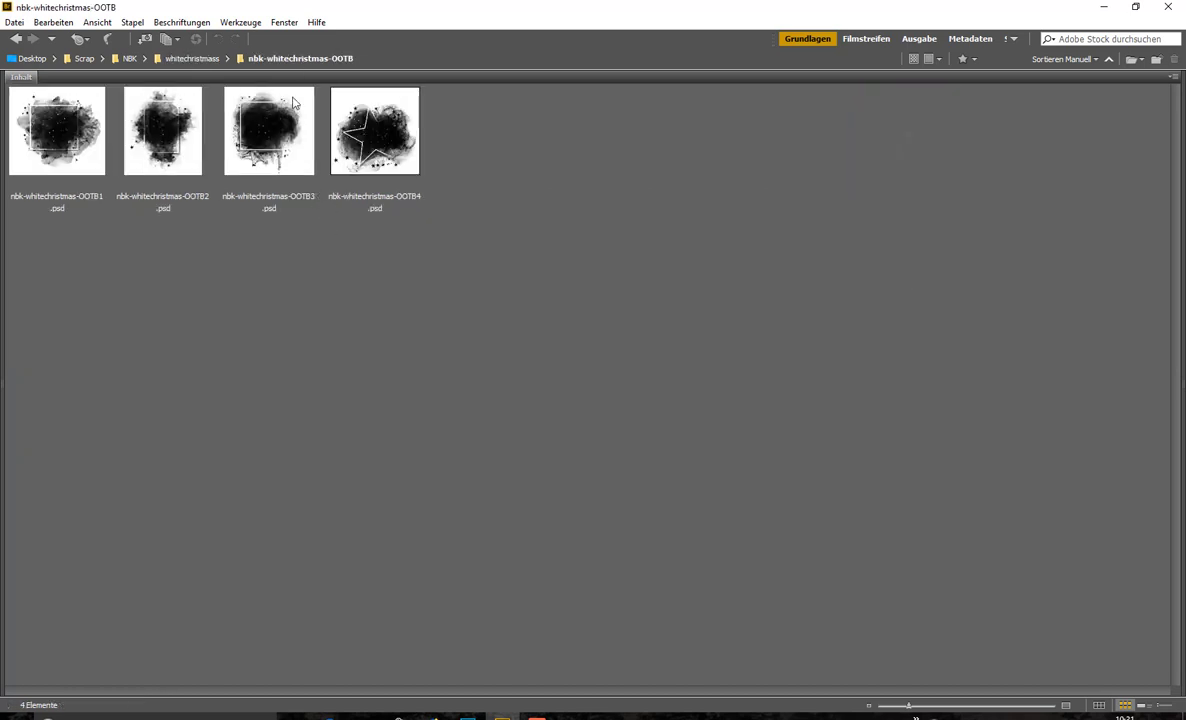
double_click(269, 132)
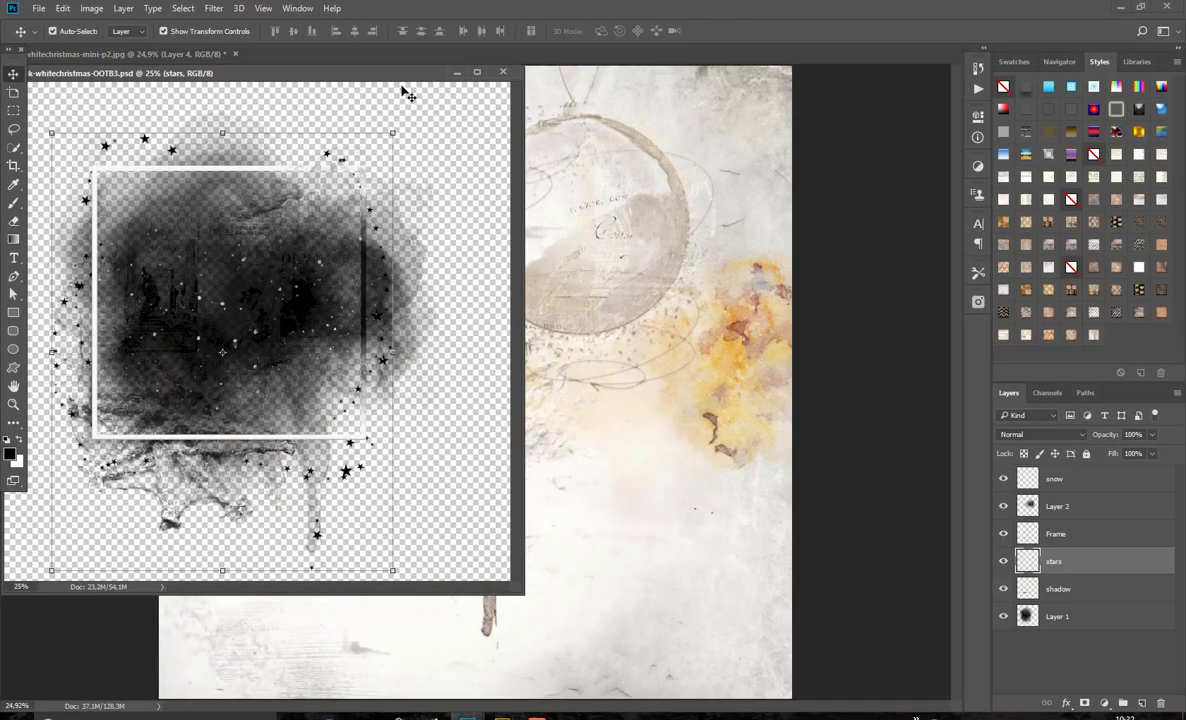
left_click_drag(414, 78, 644, 133)
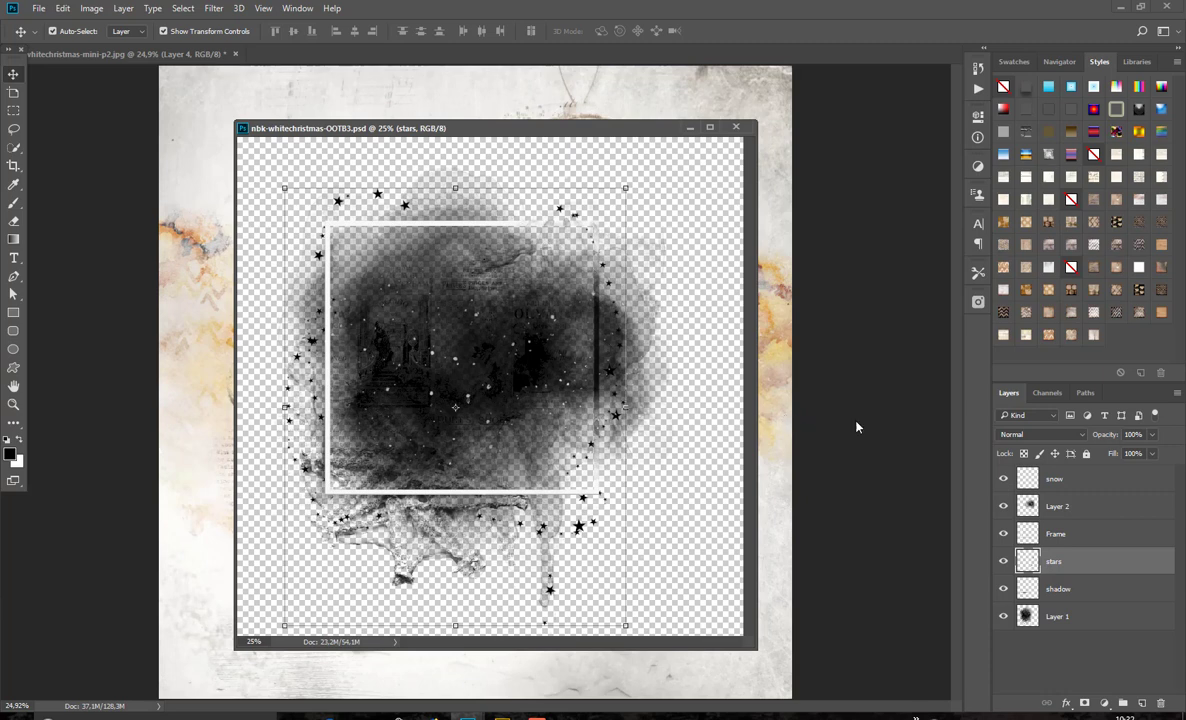
Toggle the visibility of Layer 2 and Layer 1 in the OOTB3 template to inspect its masks, and close the file without saving.
left_click(1068, 508)
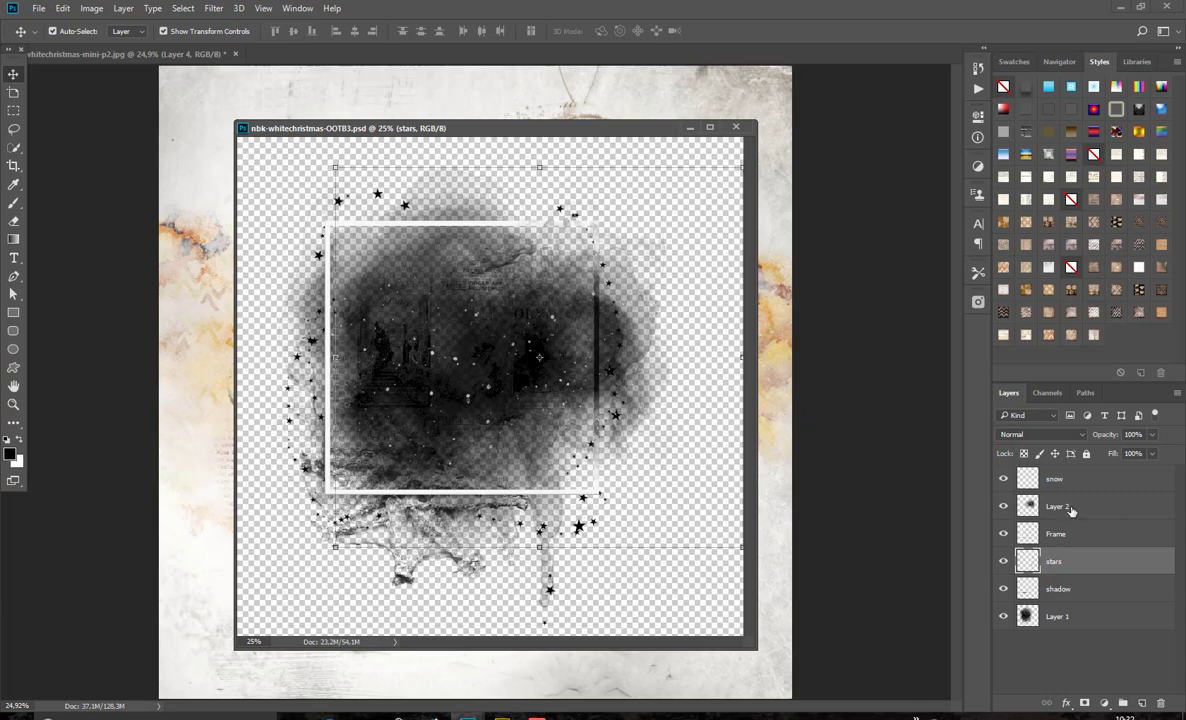
left_click(1004, 507)
left_click(1004, 507)
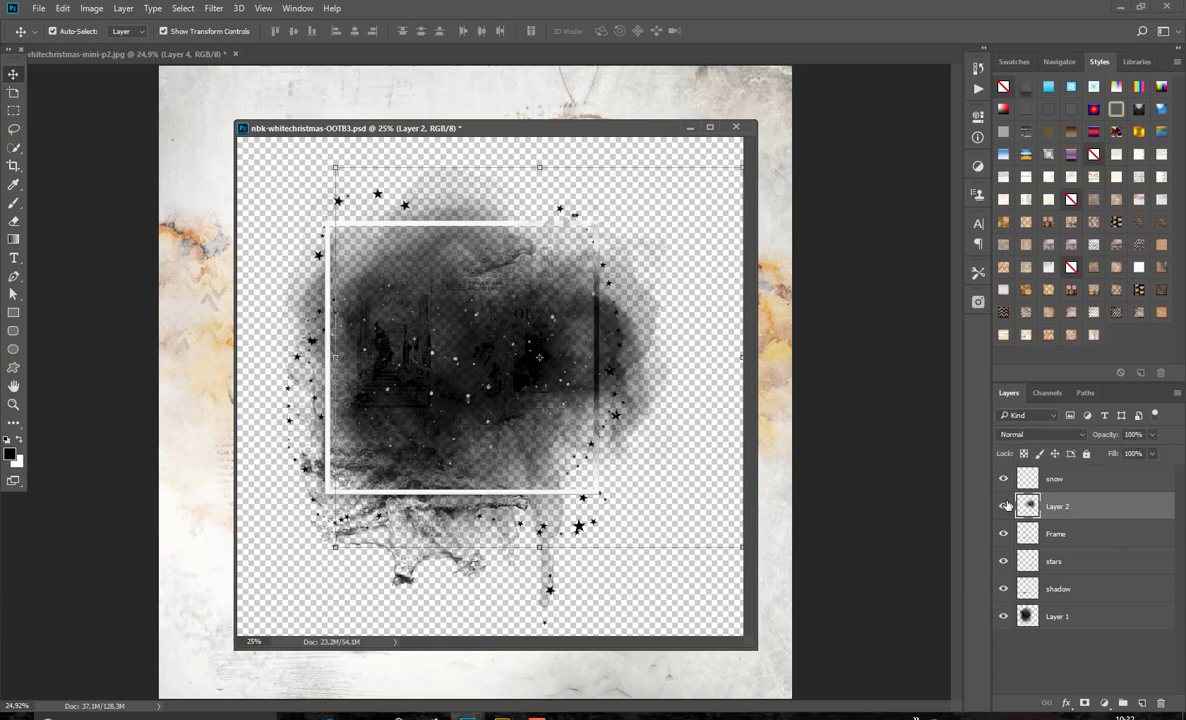
left_click(1004, 617)
left_click(1004, 617)
left_click_drag(599, 124, 575, 114)
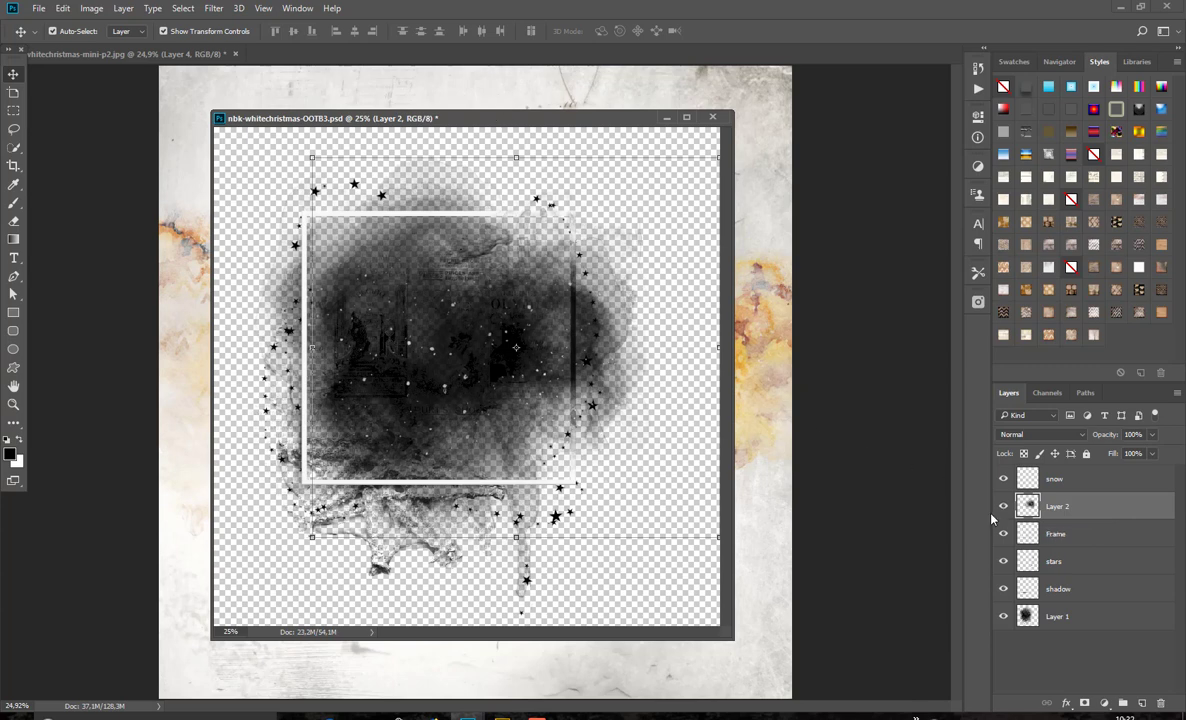
left_click(1066, 618)
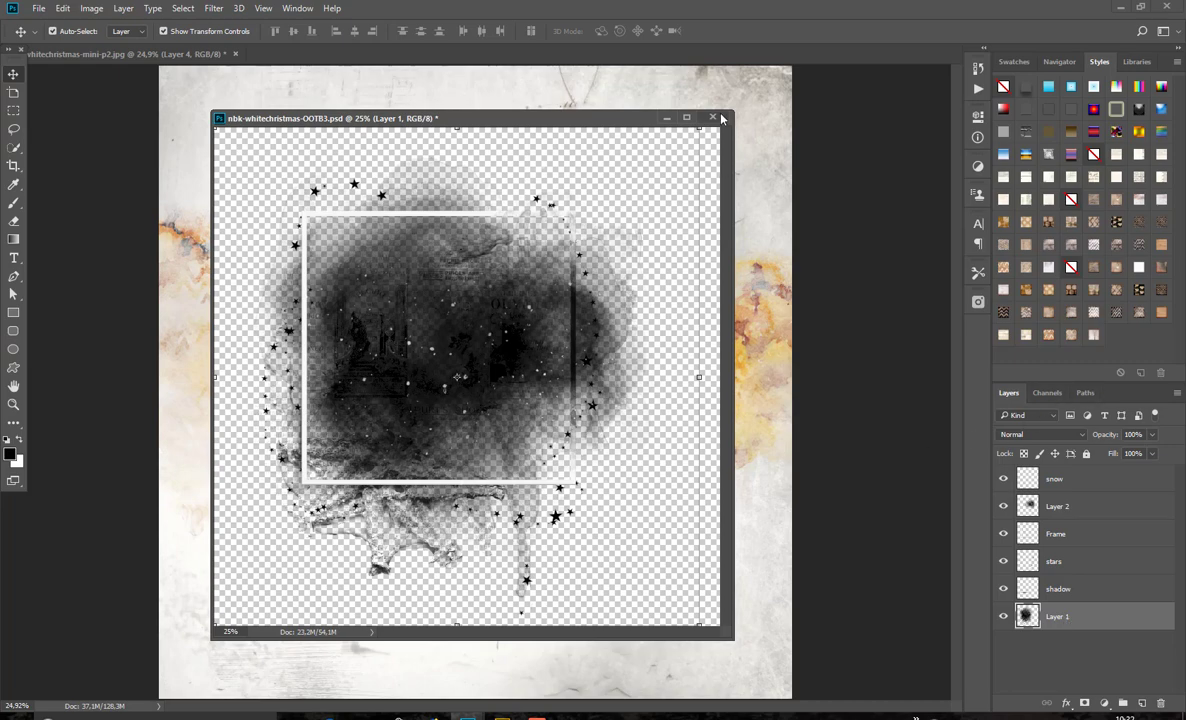
key("ctrl+w")
left_click(582, 274)
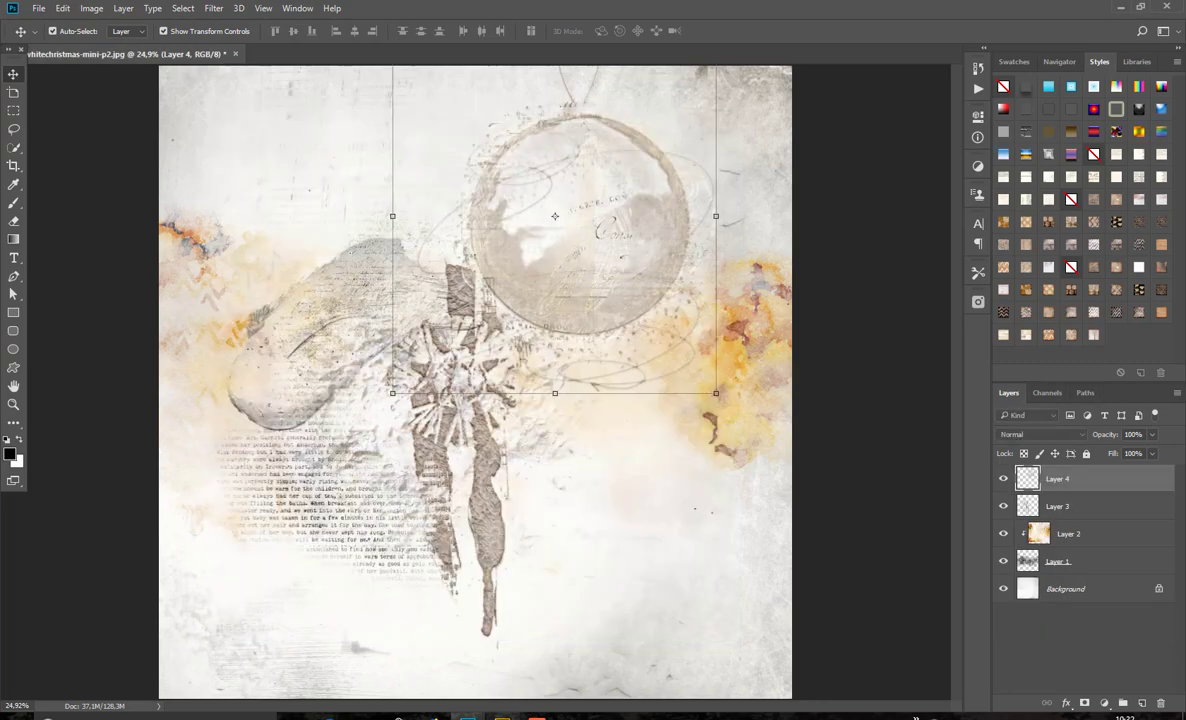
Open nbk-whitechristmas-pageoverlays4.png in Photoshop from the kit's pageoverlays folder in Bridge.
left_click(502, 716)
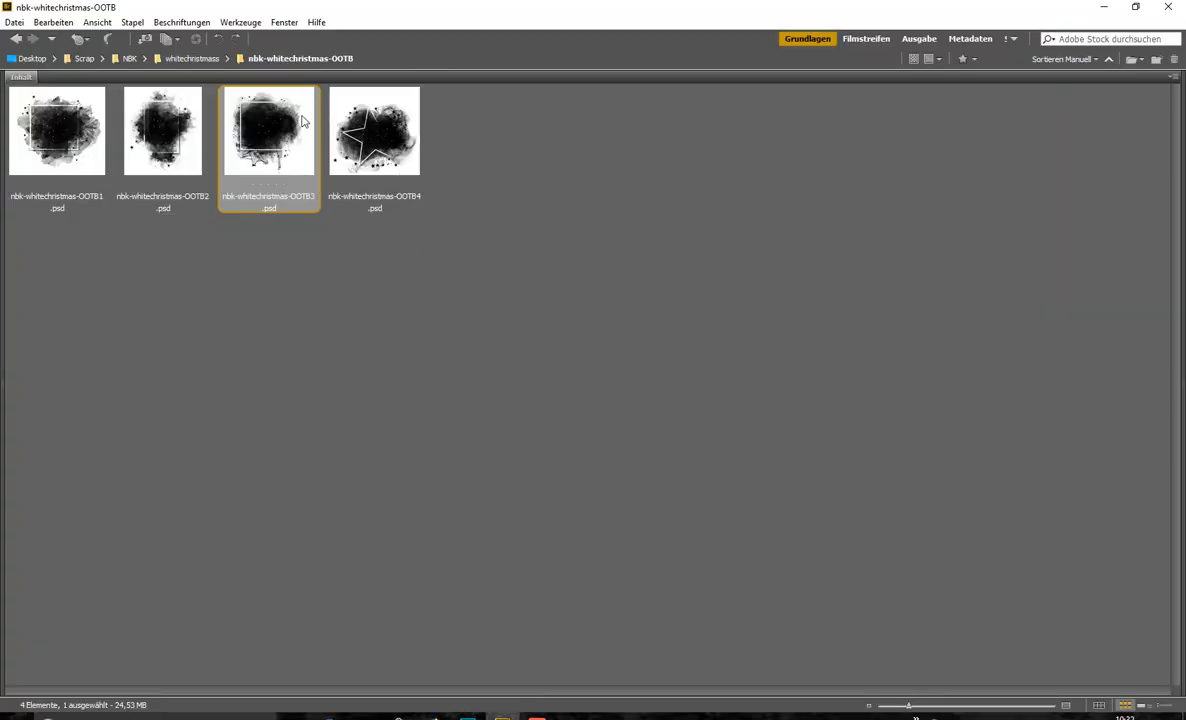
left_click(192, 58)
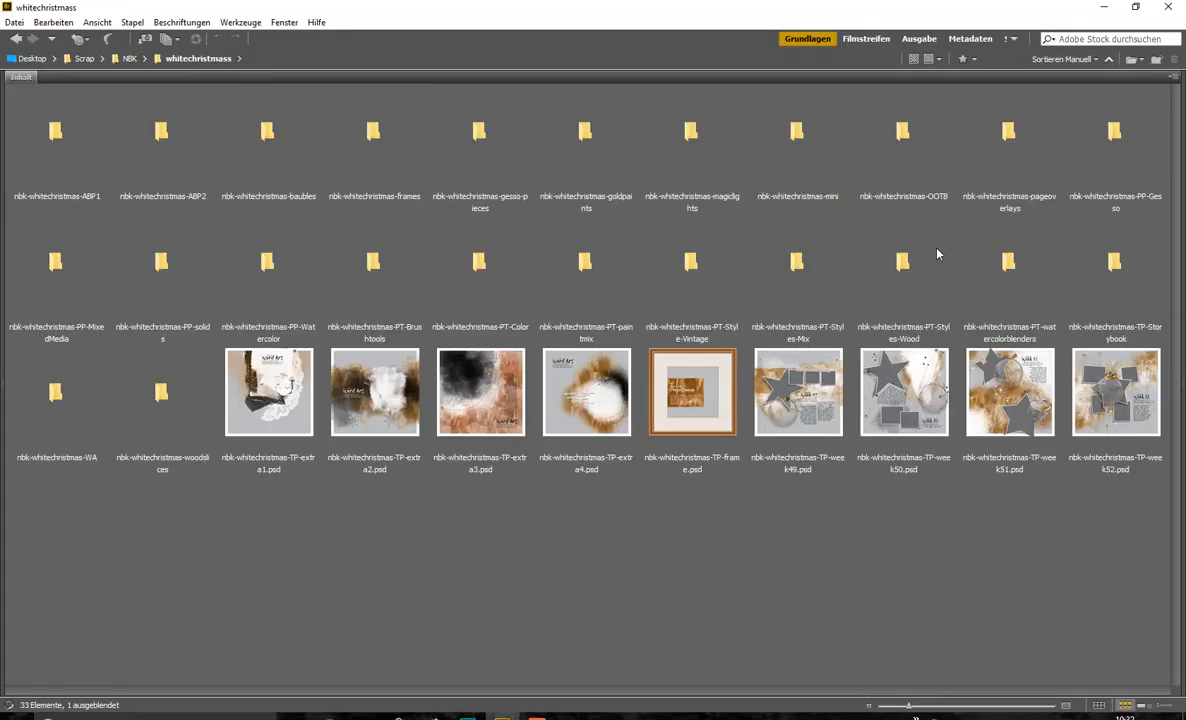
double_click(1012, 138)
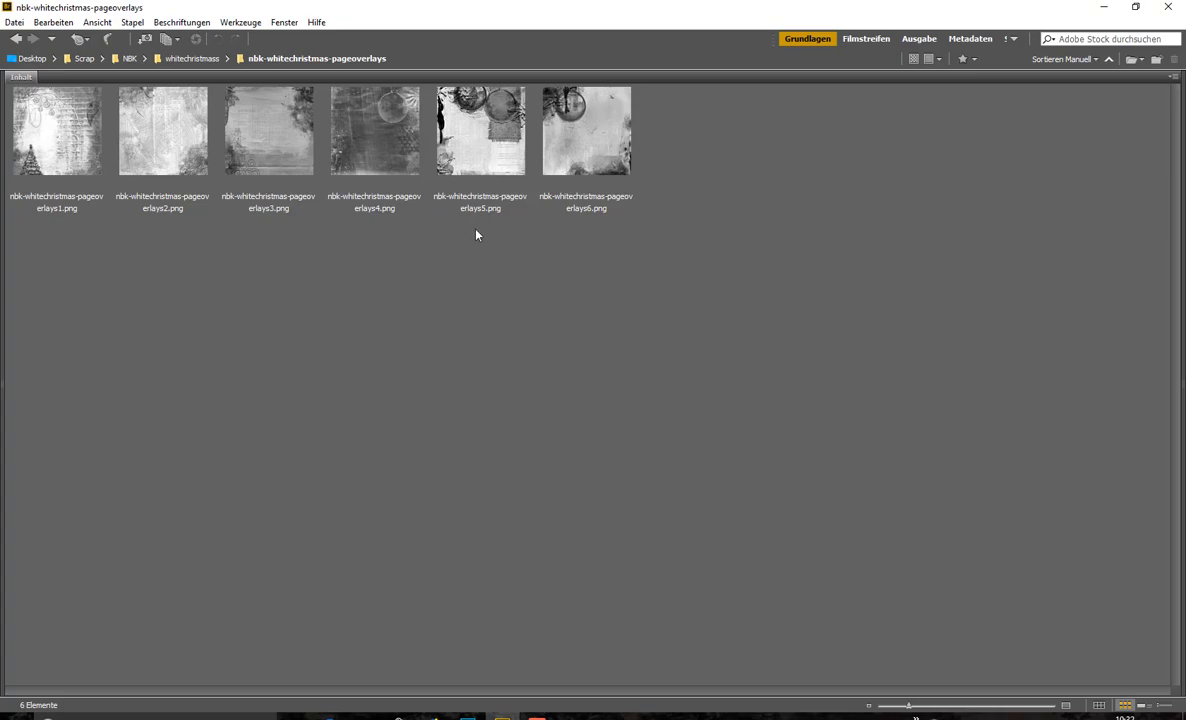
double_click(377, 133)
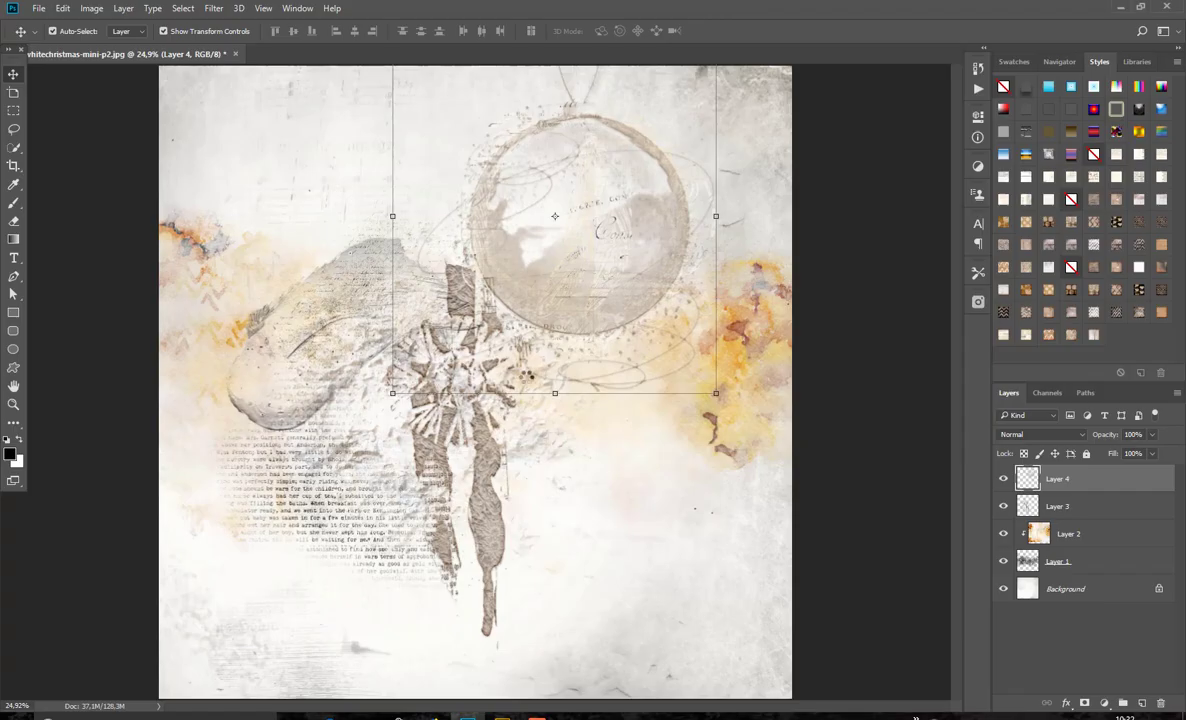
Delete Layers 1 to 4 from the mini-p2 paper document, leaving only the background paper.
left_click(730, 412)
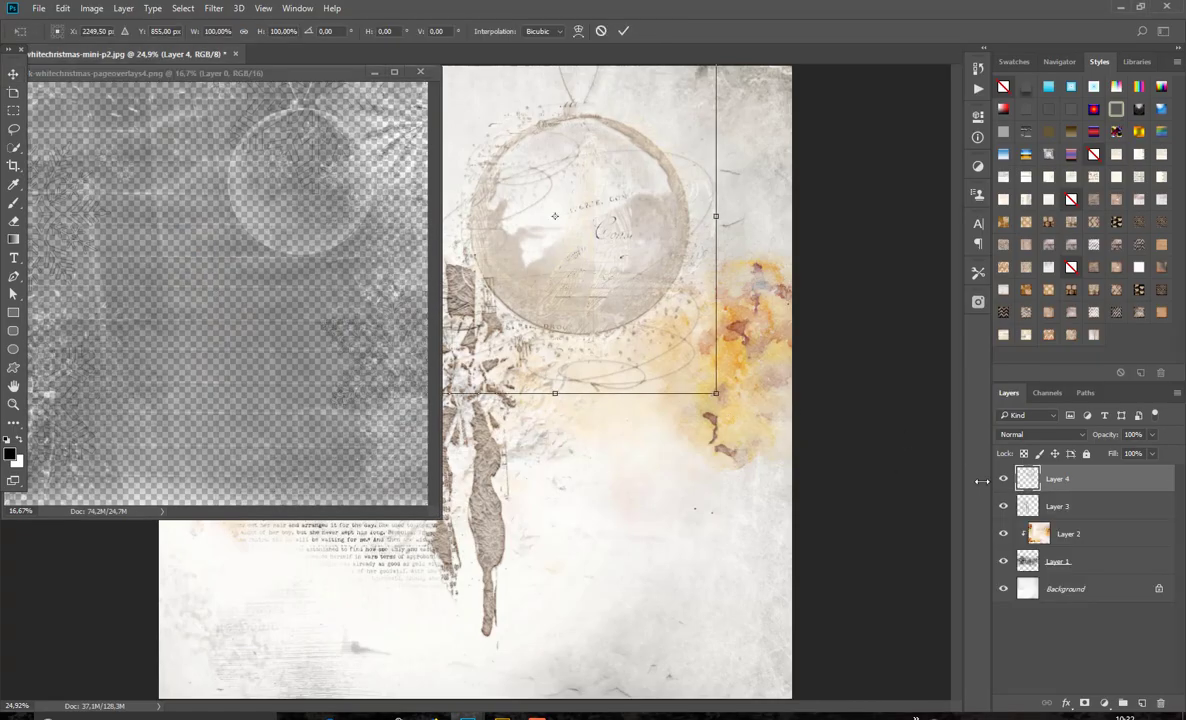
key("shift")
left_click(623, 31)
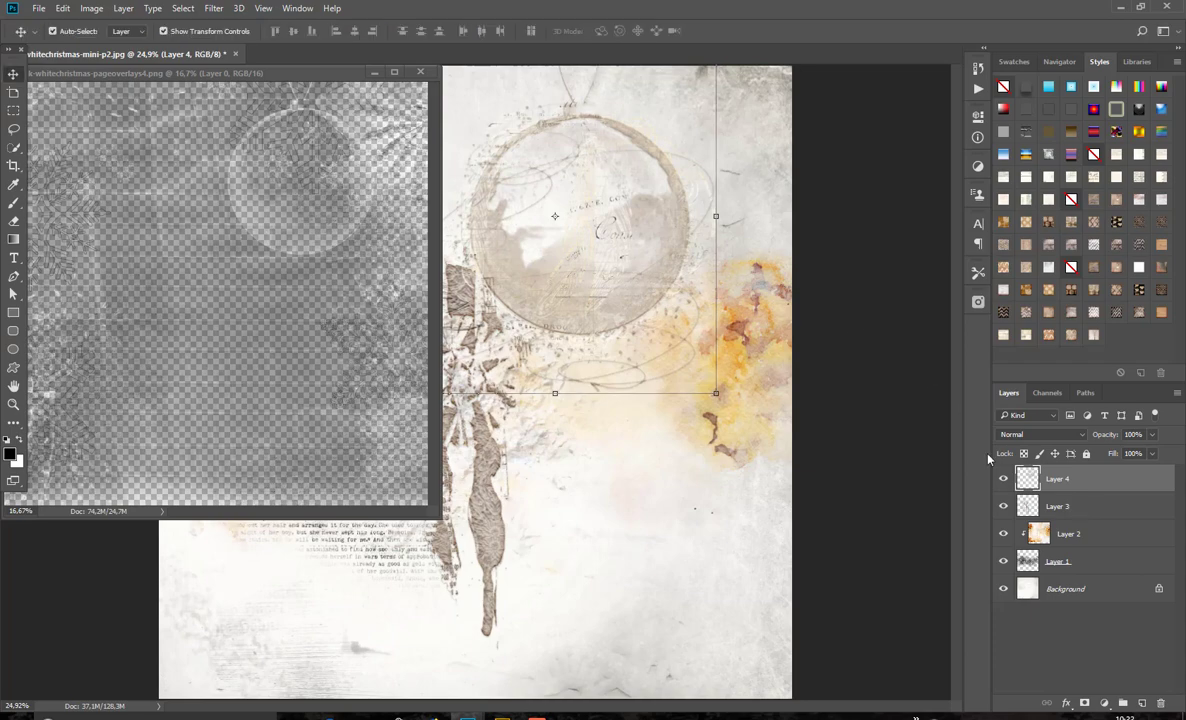
left_click(1083, 565, "shift")
left_click_drag(1126, 573, 433, 113)
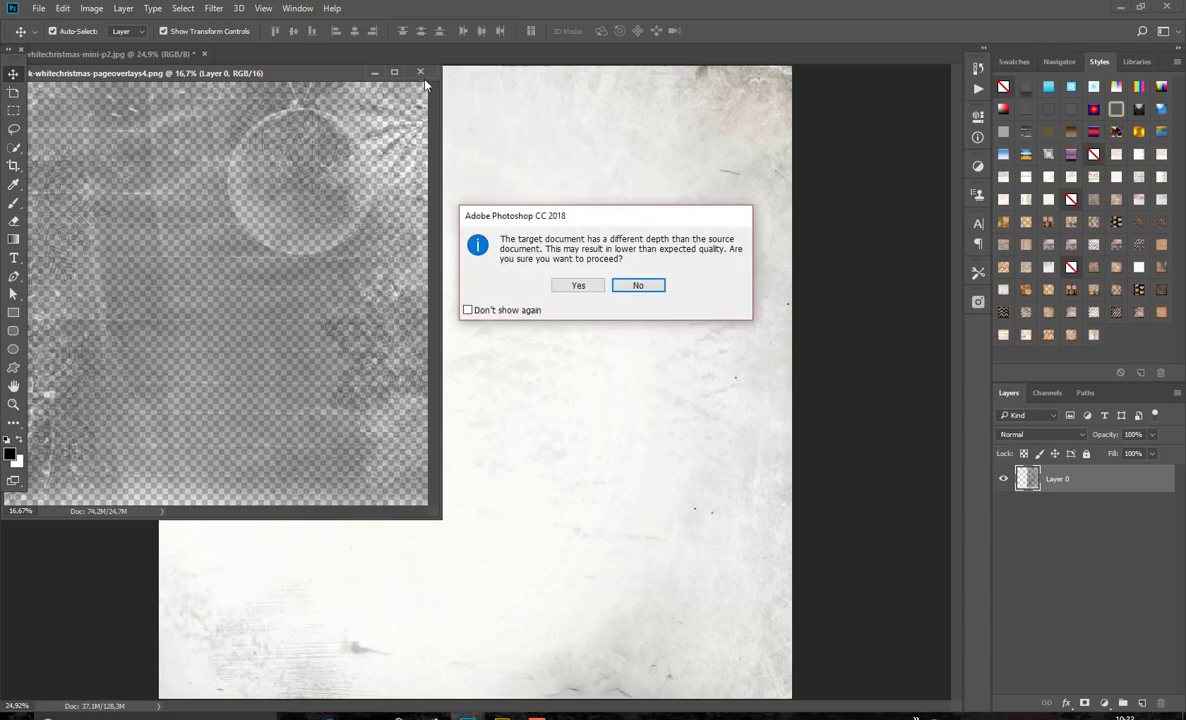
Copy the page overlay into the paper document despite the differing bit depth, close its source file, and align it to cover the whole page.
left_click(591, 287)
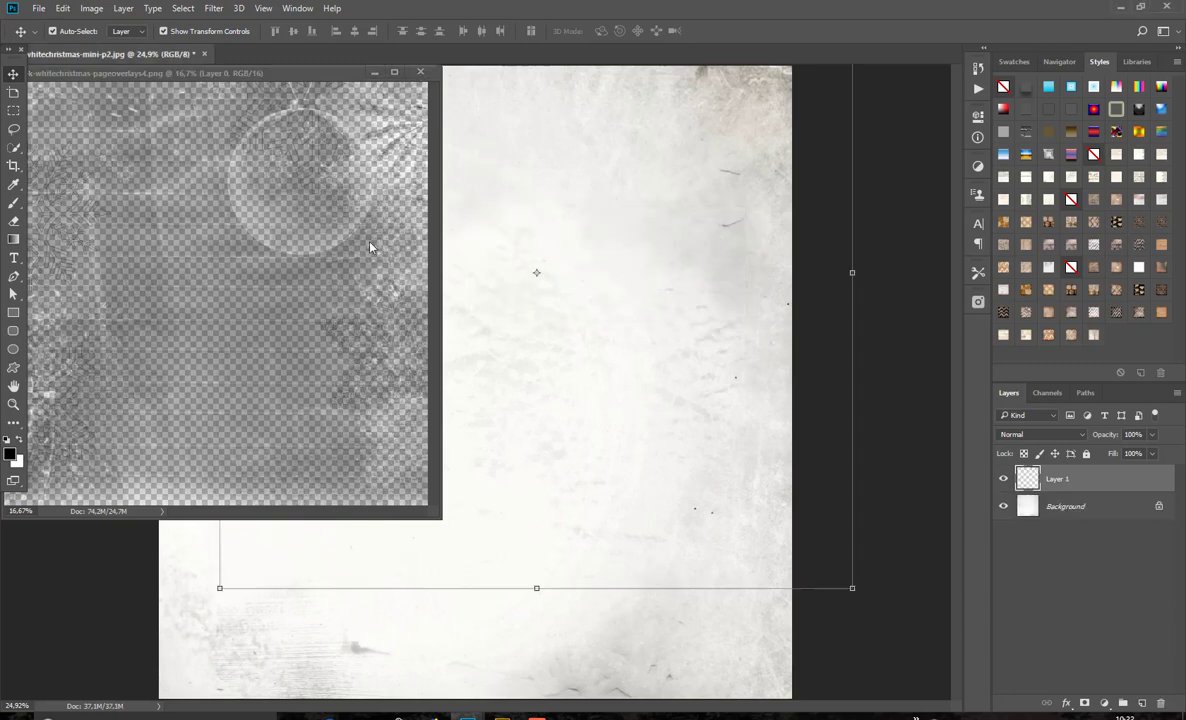
left_click(376, 73)
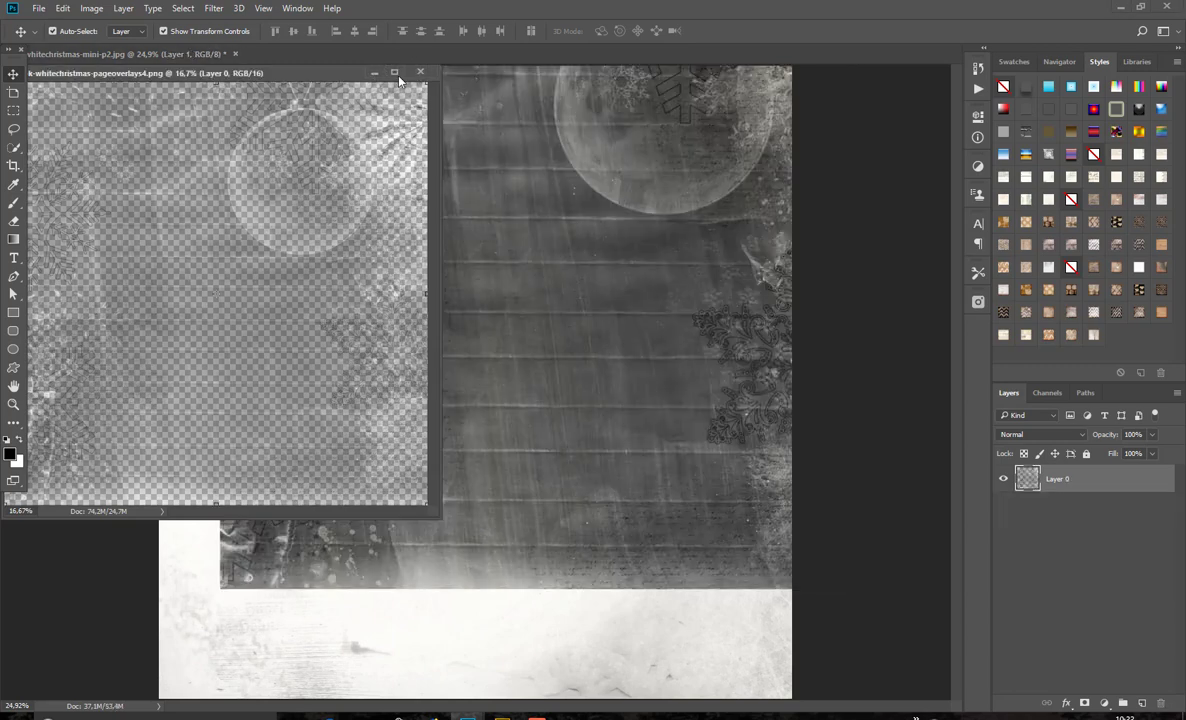
left_click(376, 73)
left_click_drag(535, 206, 536, 342)
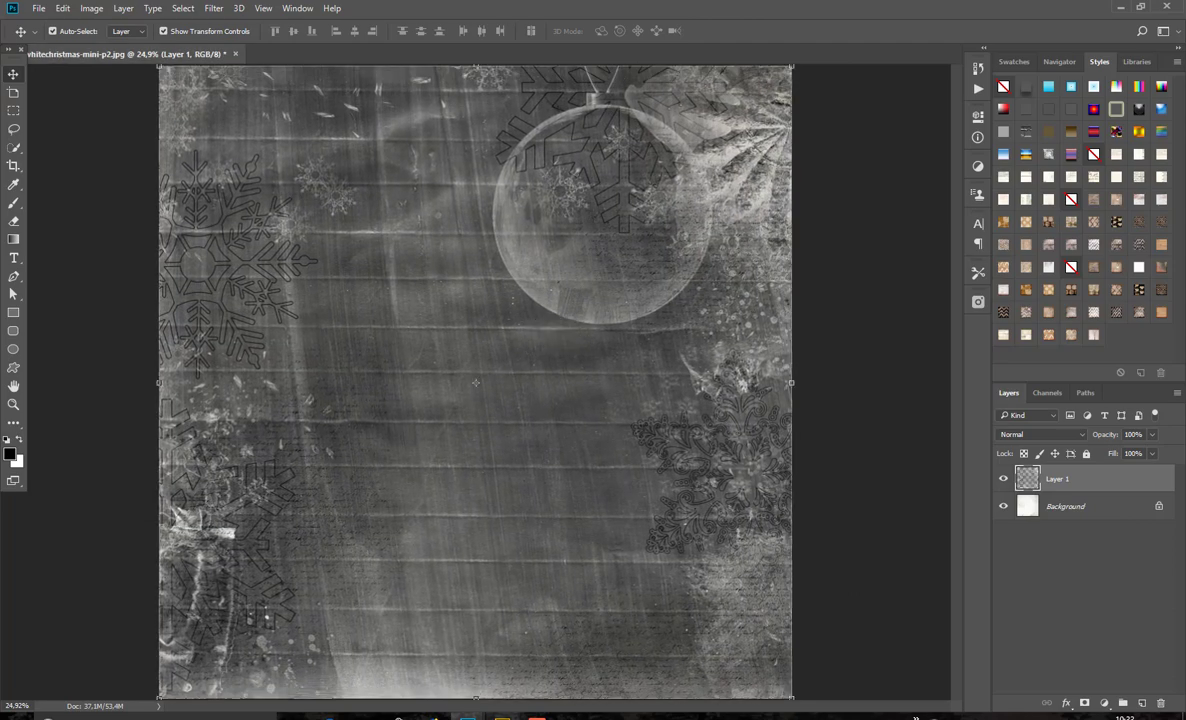
Load the nbk-WC-PT-Color.asl styles into Photoshop from the kit's PT-Color folder in Bridge.
mouse_move(466, 716)
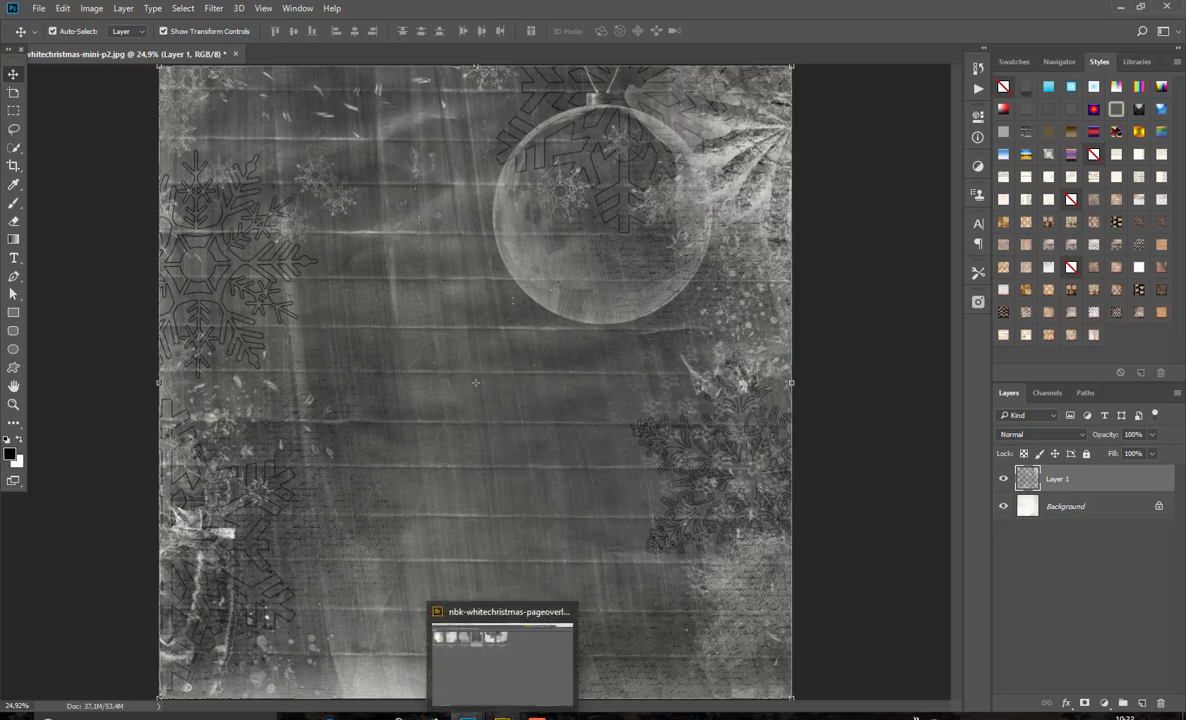
left_click(500, 645)
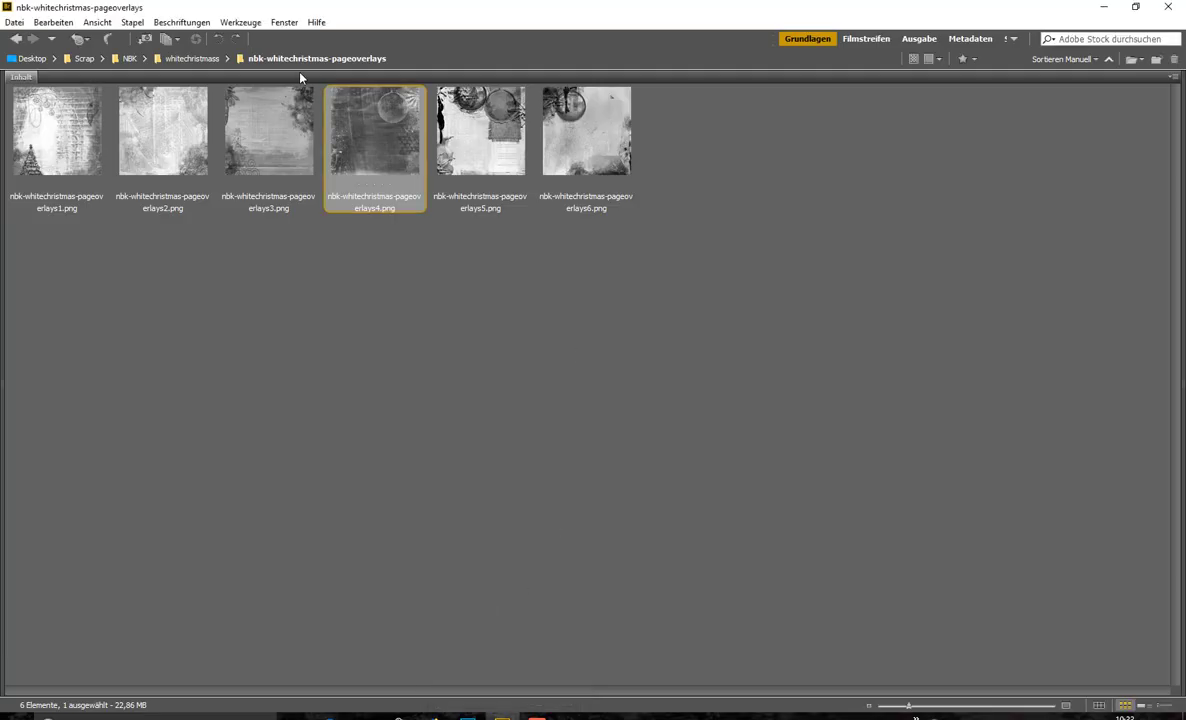
left_click(192, 58)
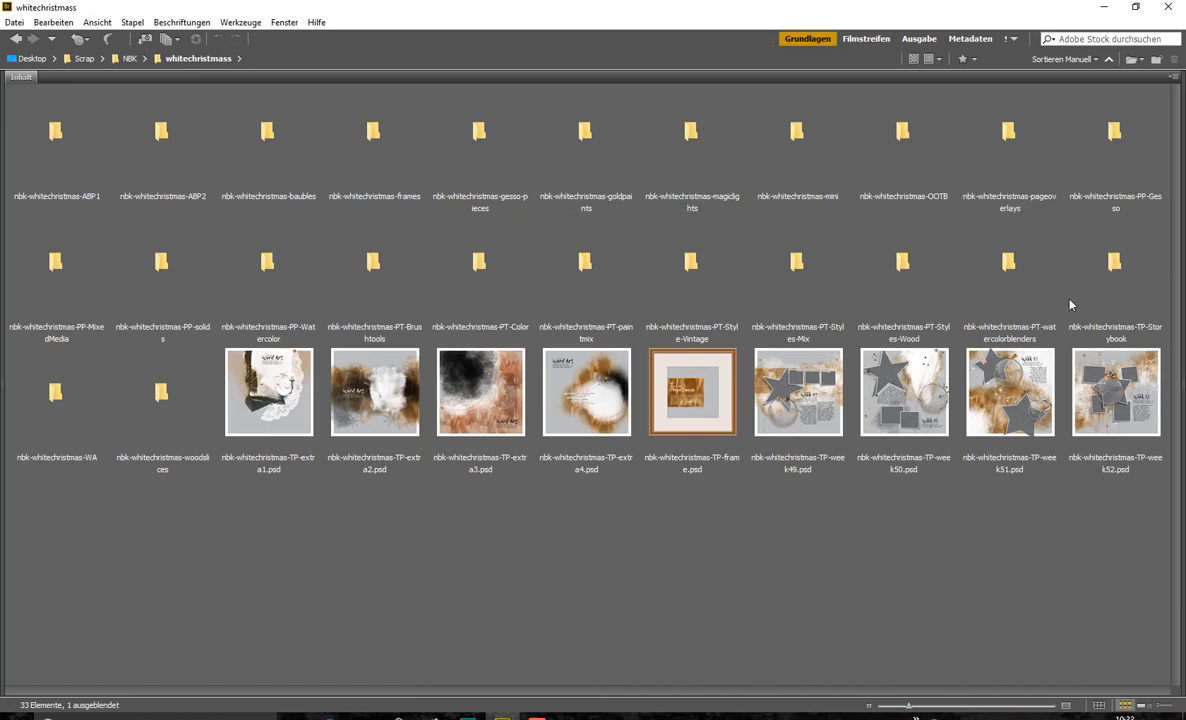
double_click(480, 285)
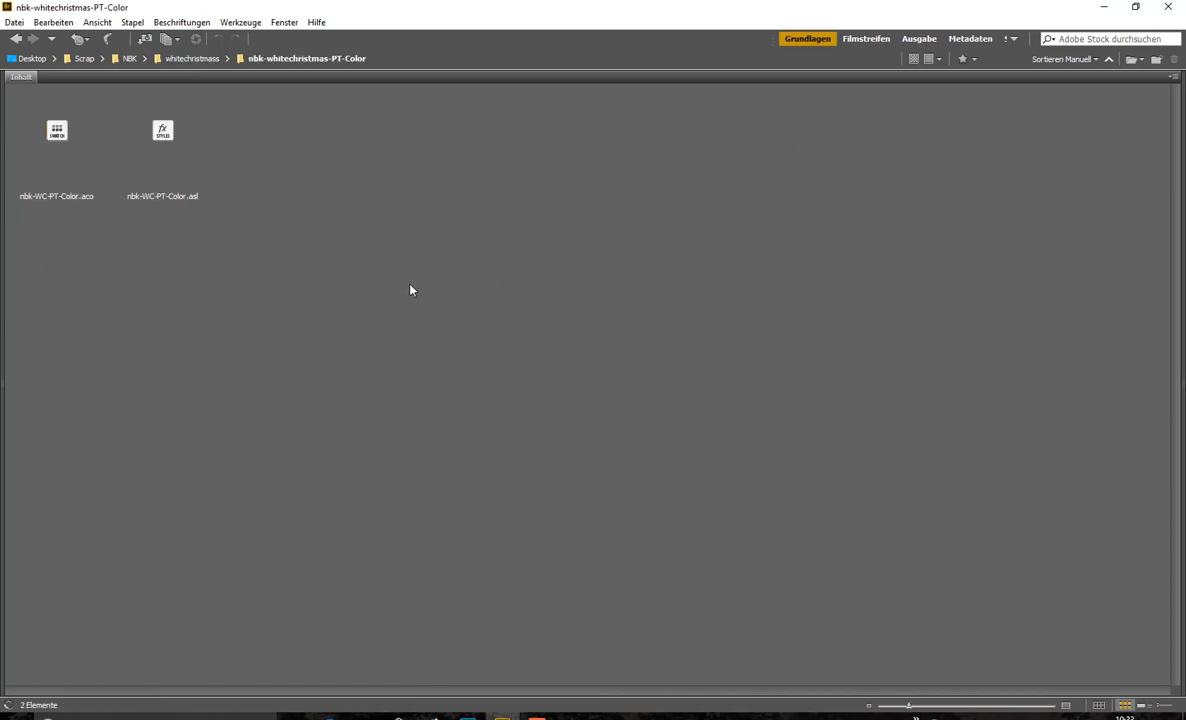
double_click(165, 128)
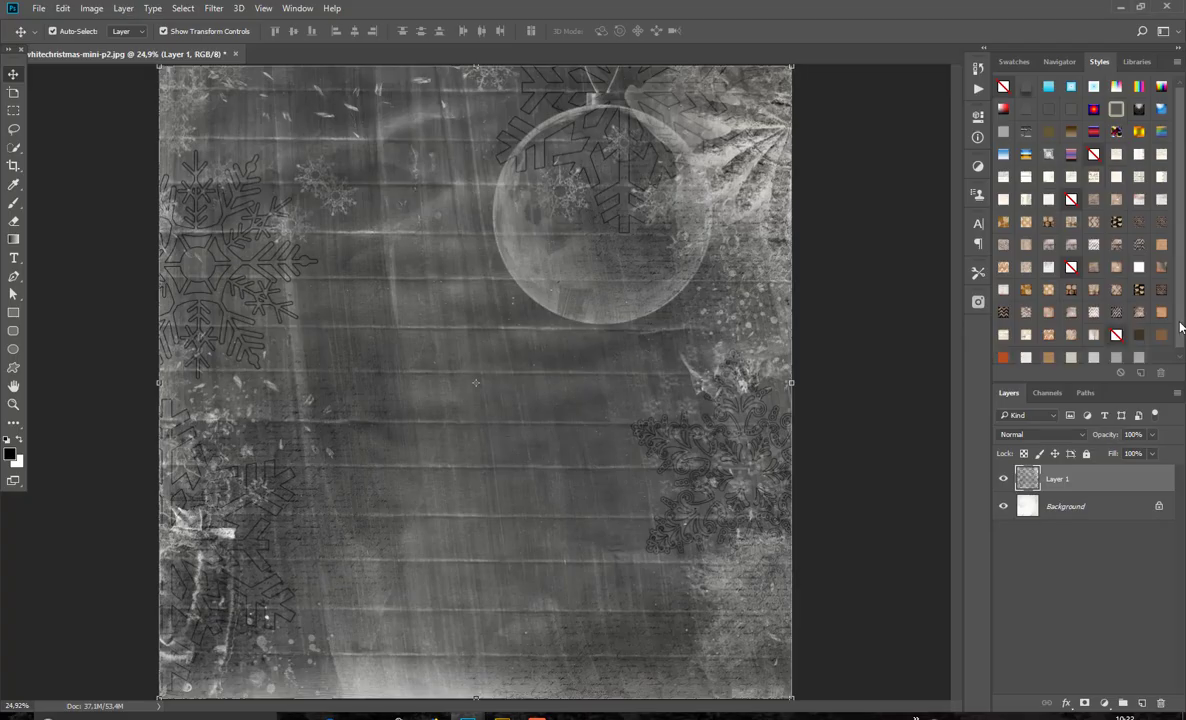
Try the newly loaded color styles, including orange, beige and gray, on the page overlay layer and finish with the warm brown one.
left_click_drag(1180, 327, 1176, 363)
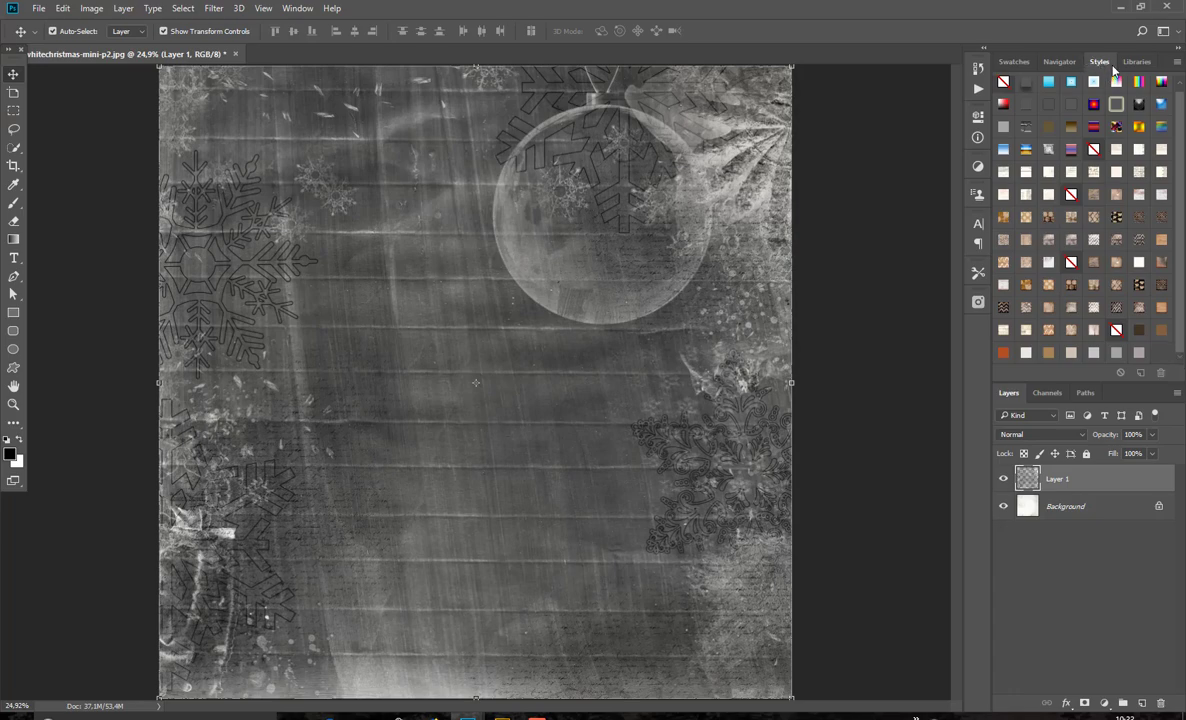
left_click(1004, 352)
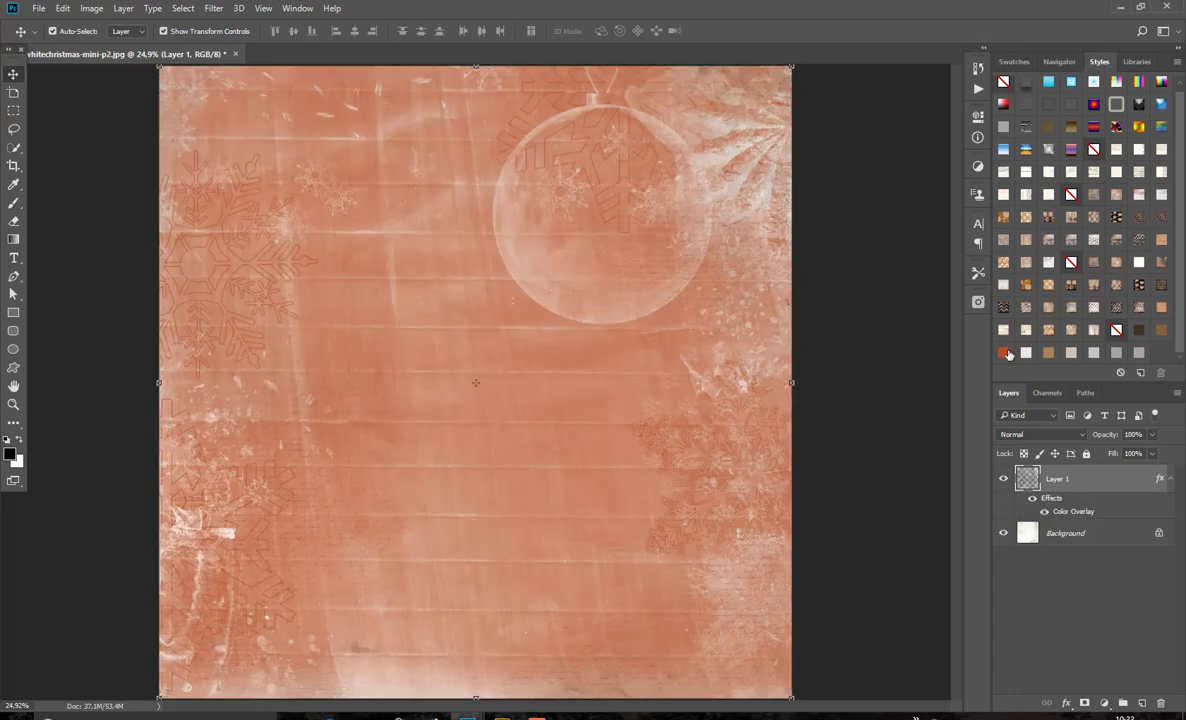
left_click(1026, 353)
left_click(1048, 352)
left_click(1071, 352)
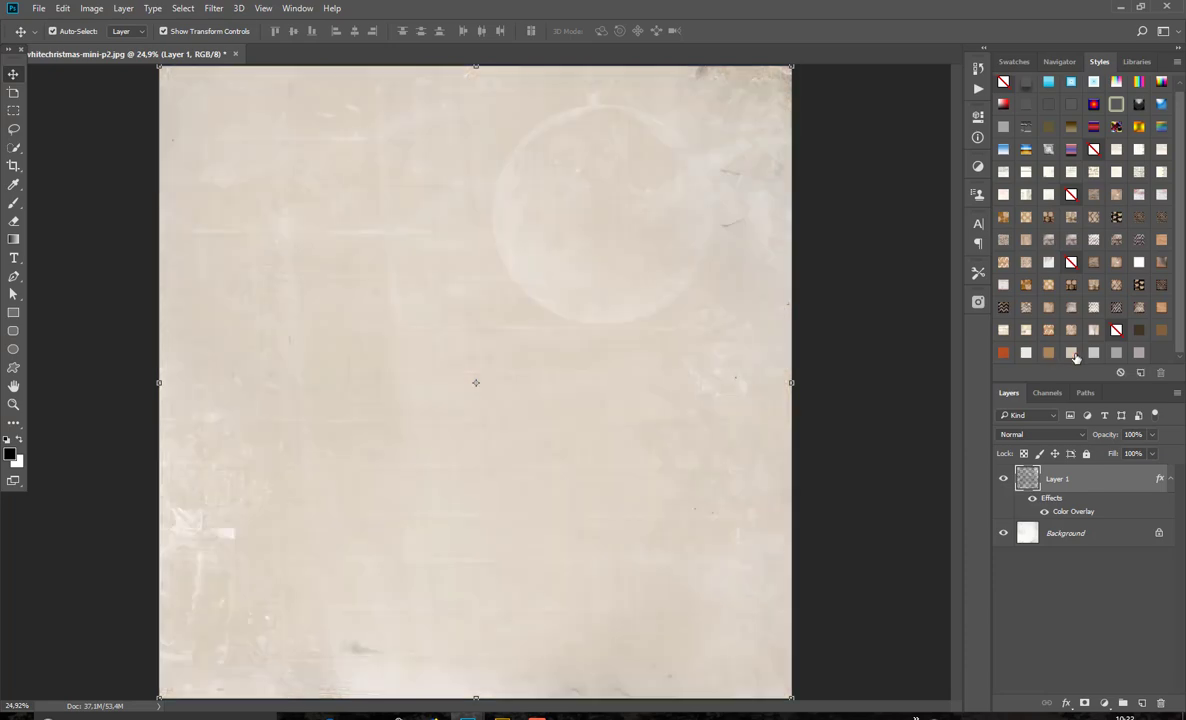
left_click(1041, 330)
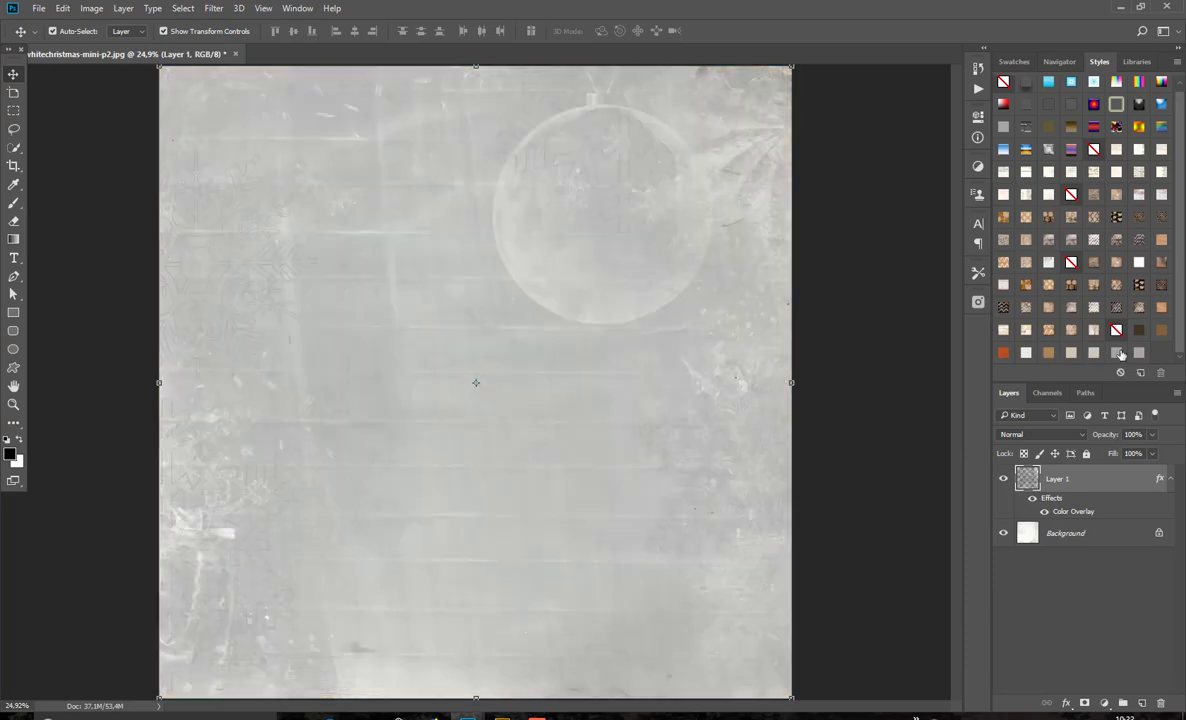
left_click(1162, 330)
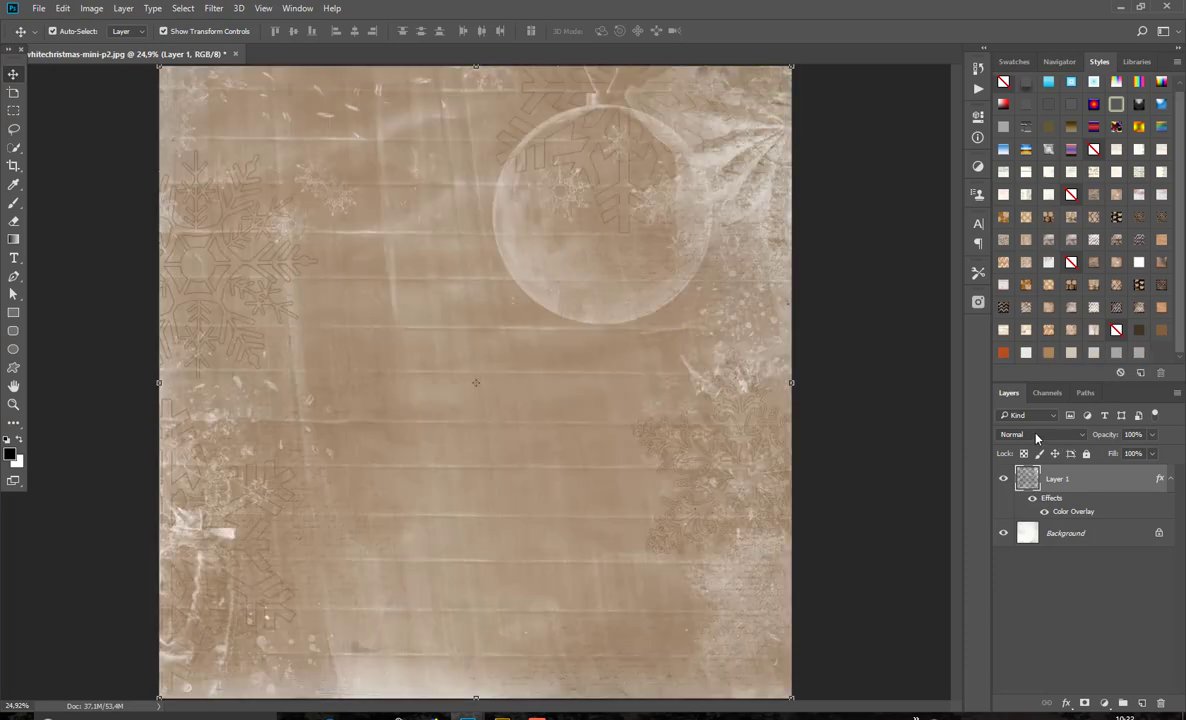
Rasterize the brown layer style on the page overlay layer.
left_click(1036, 435)
left_click(1029, 482)
right_click(1087, 487)
left_click(1117, 508)
right_click(1098, 487)
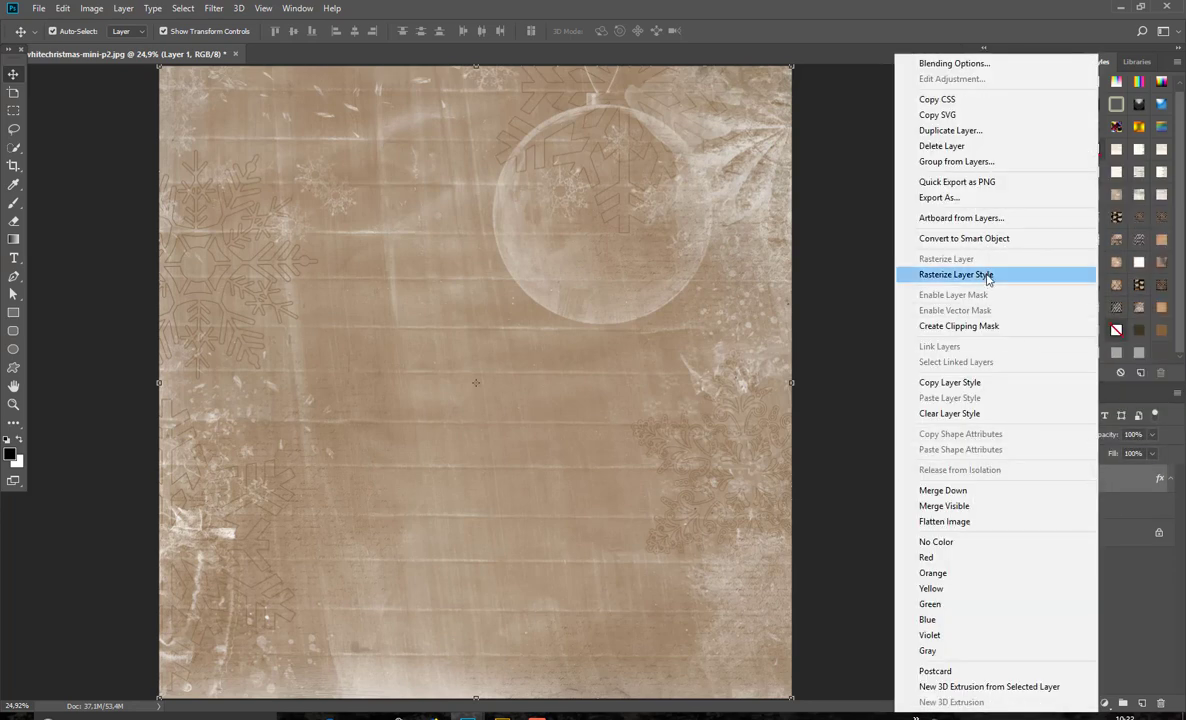
left_click(910, 258)
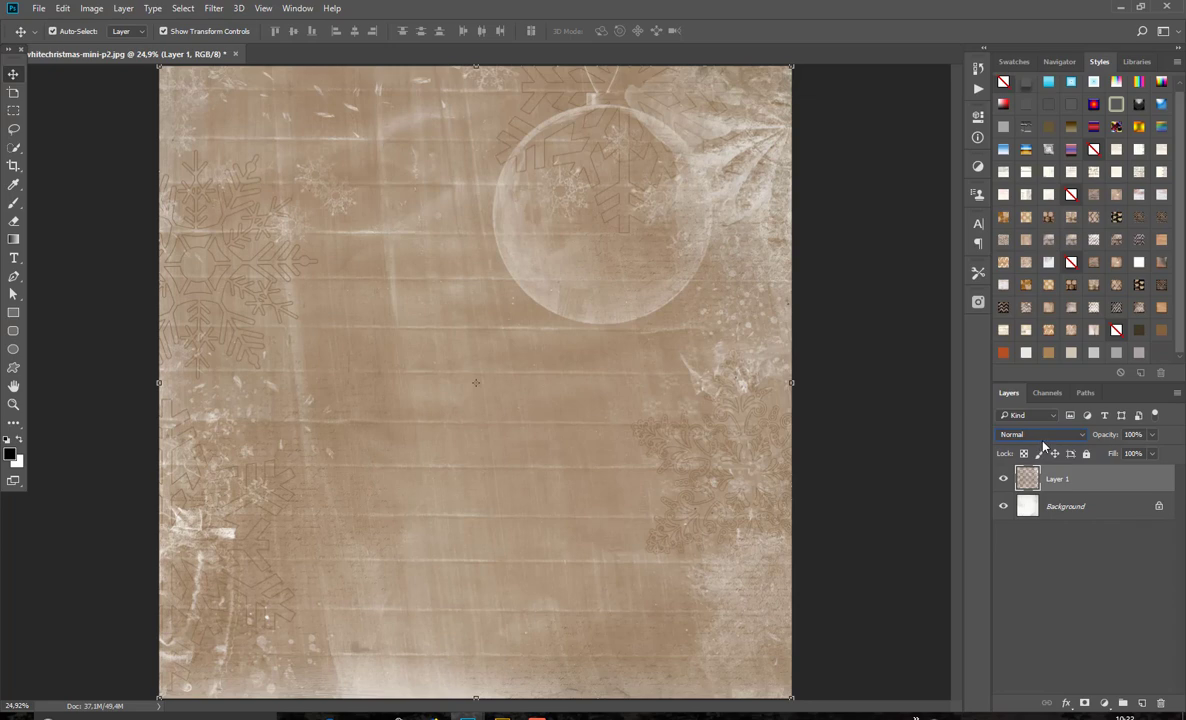
Try the Multiply, Screen and Soft Light blend modes on the page overlay layer, and set it to Color Burn.
left_click(1042, 437)
left_click(1036, 504)
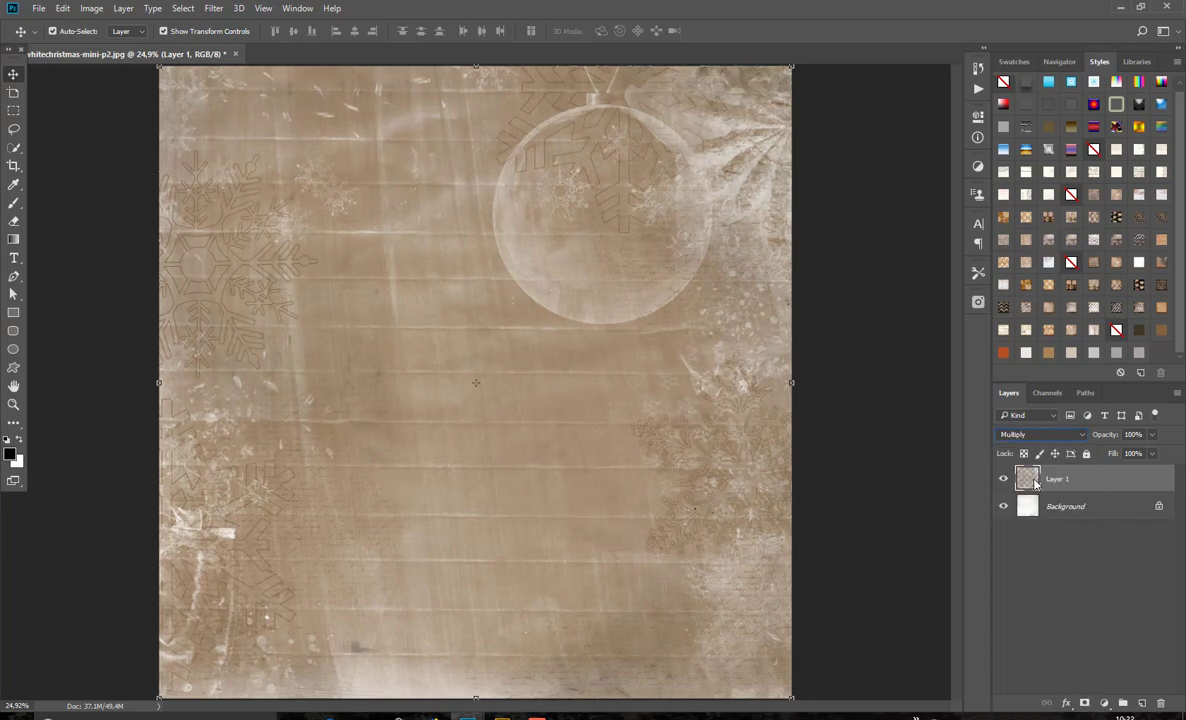
left_click(1042, 434)
left_click(1032, 520)
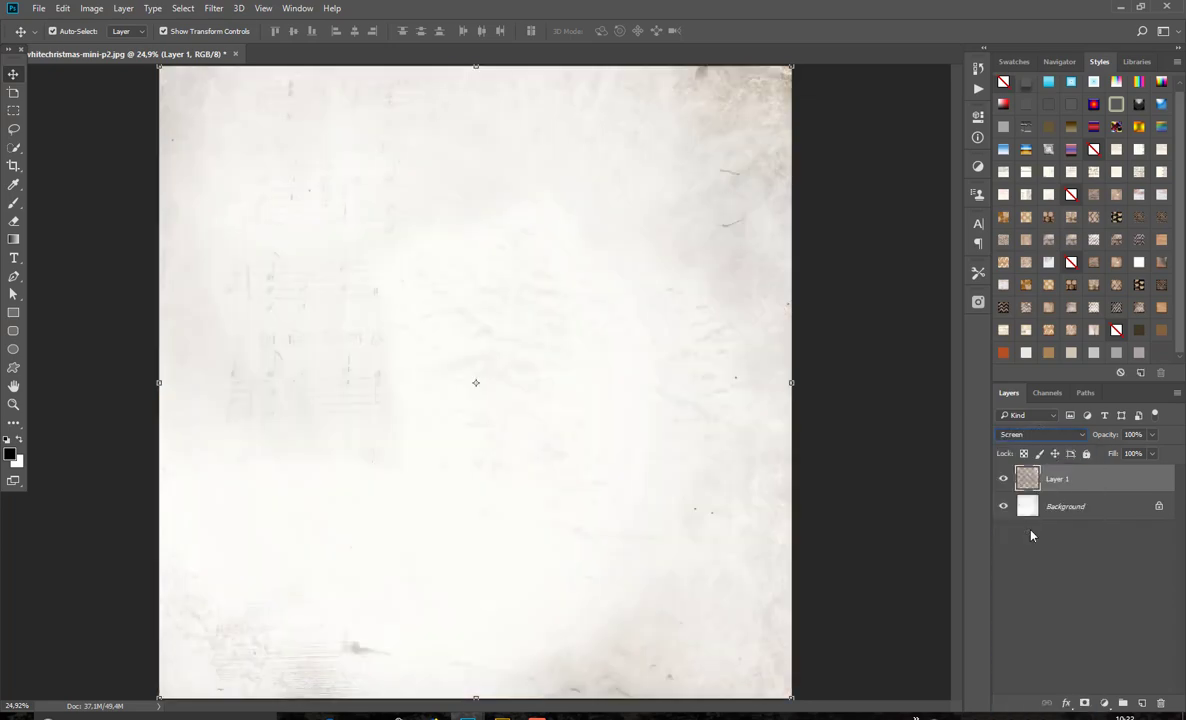
left_click(1042, 434)
left_click(1018, 584)
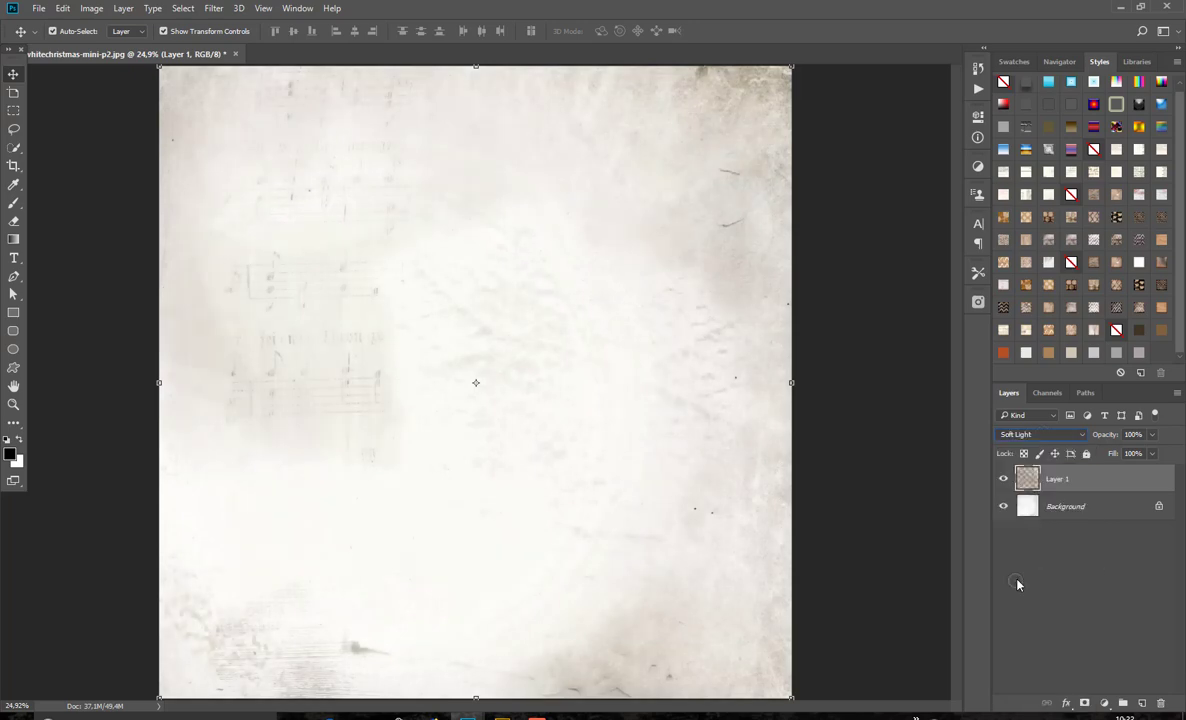
left_click(1038, 437)
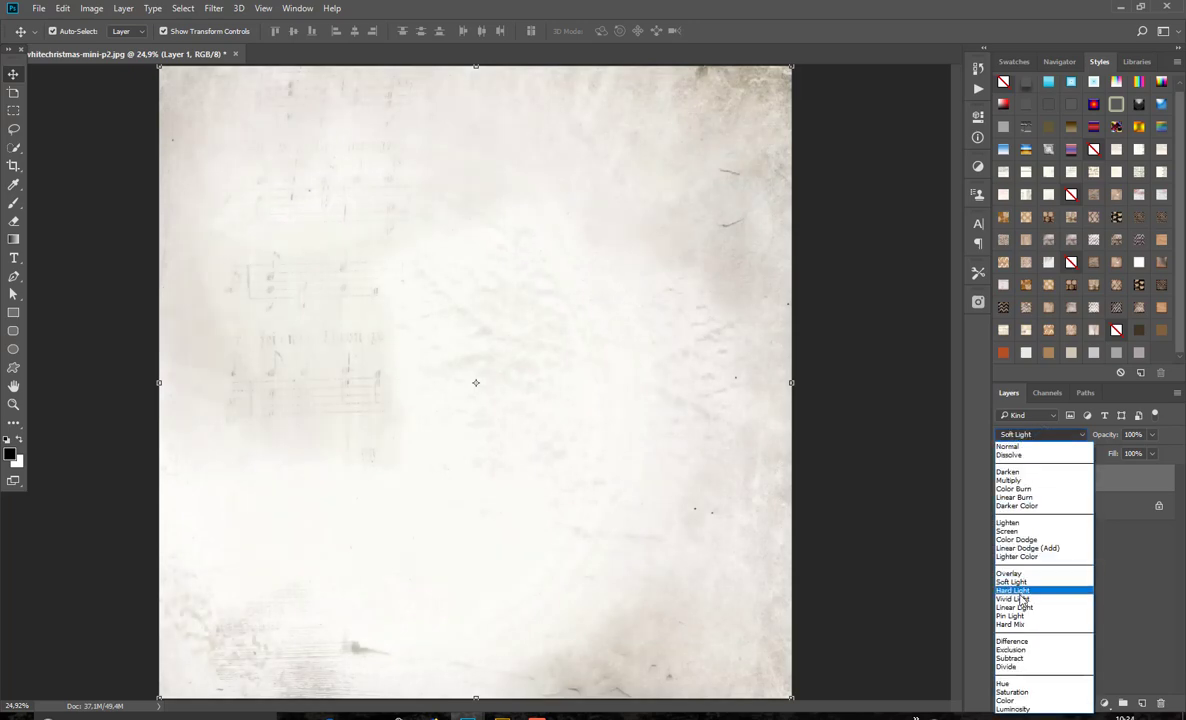
left_click(1025, 489)
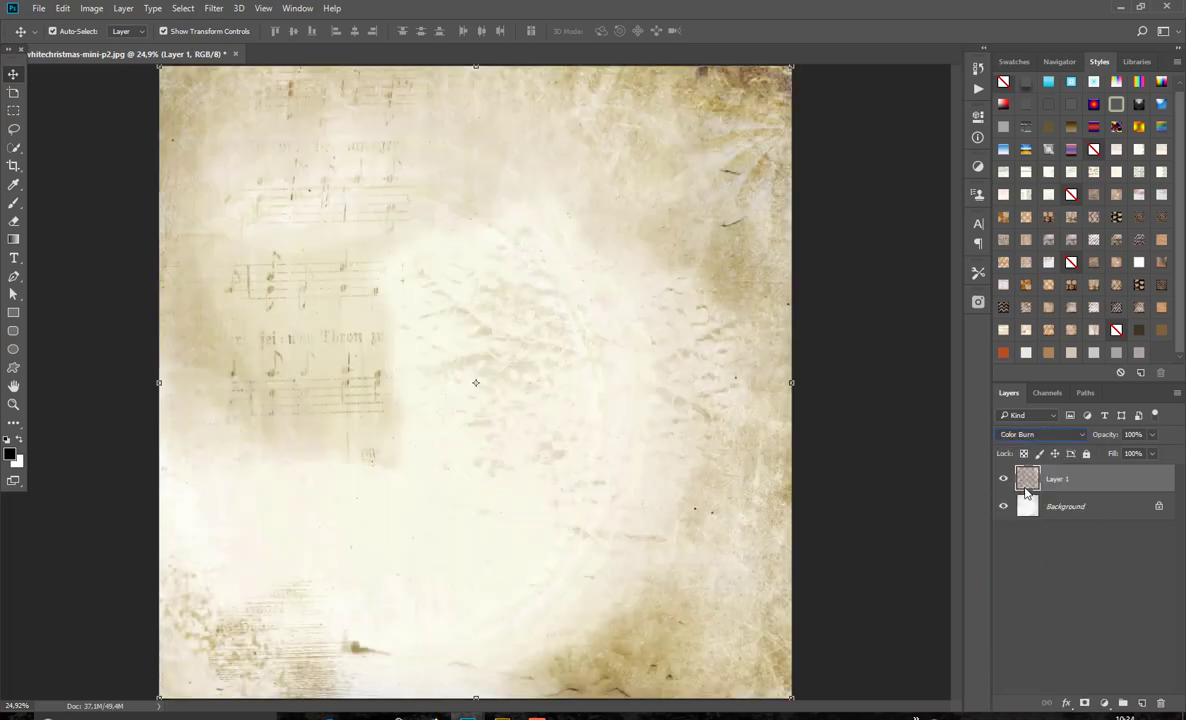
Try the Linear Burn, Darken and Multiply blend modes on the overlay layer, and delete that layer.
left_click(1040, 434)
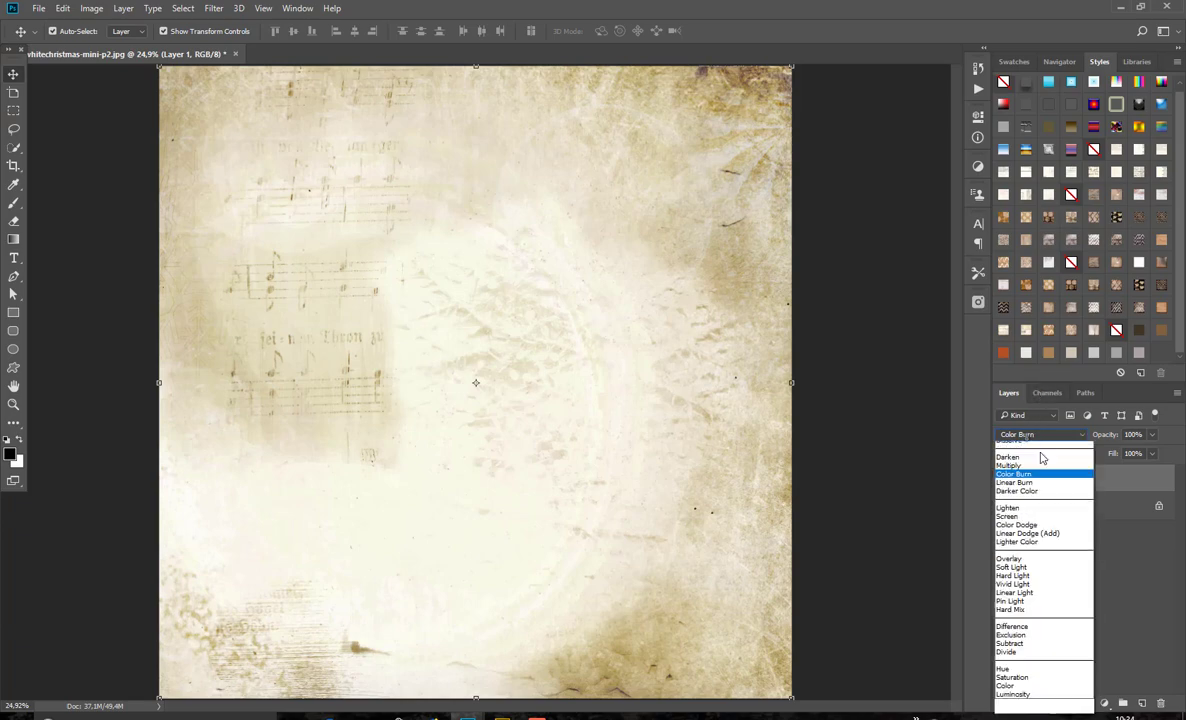
left_click(1036, 497)
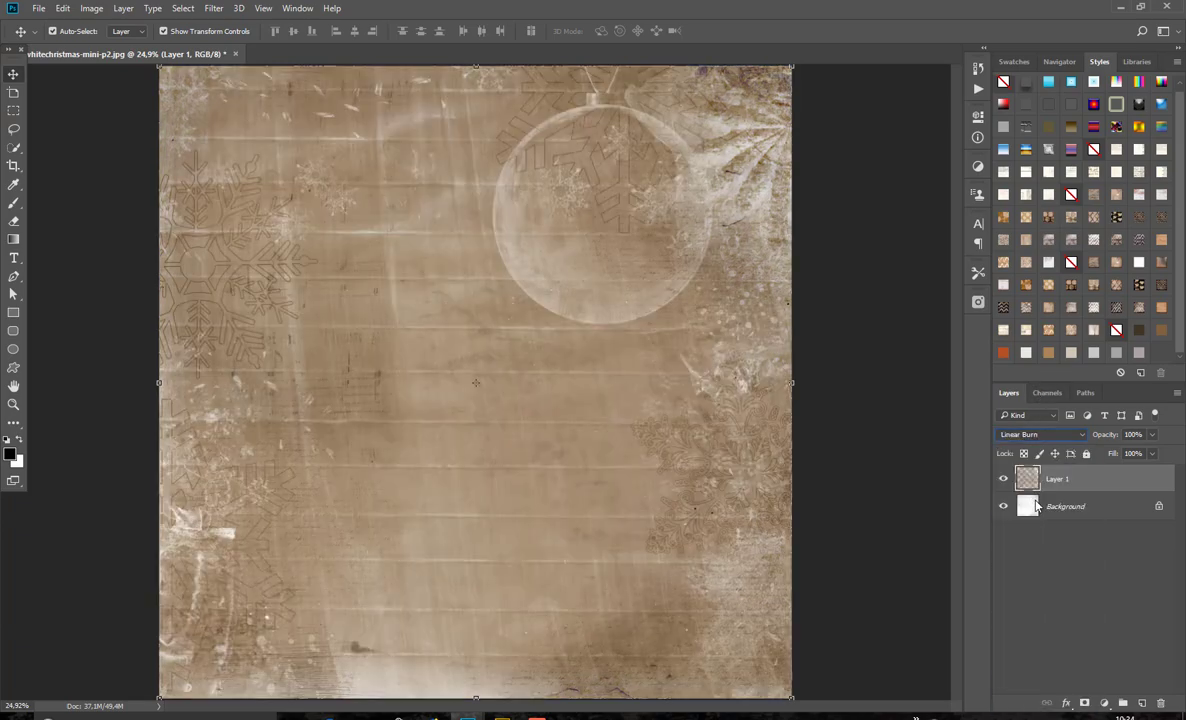
left_click(1036, 436)
left_click(1027, 480)
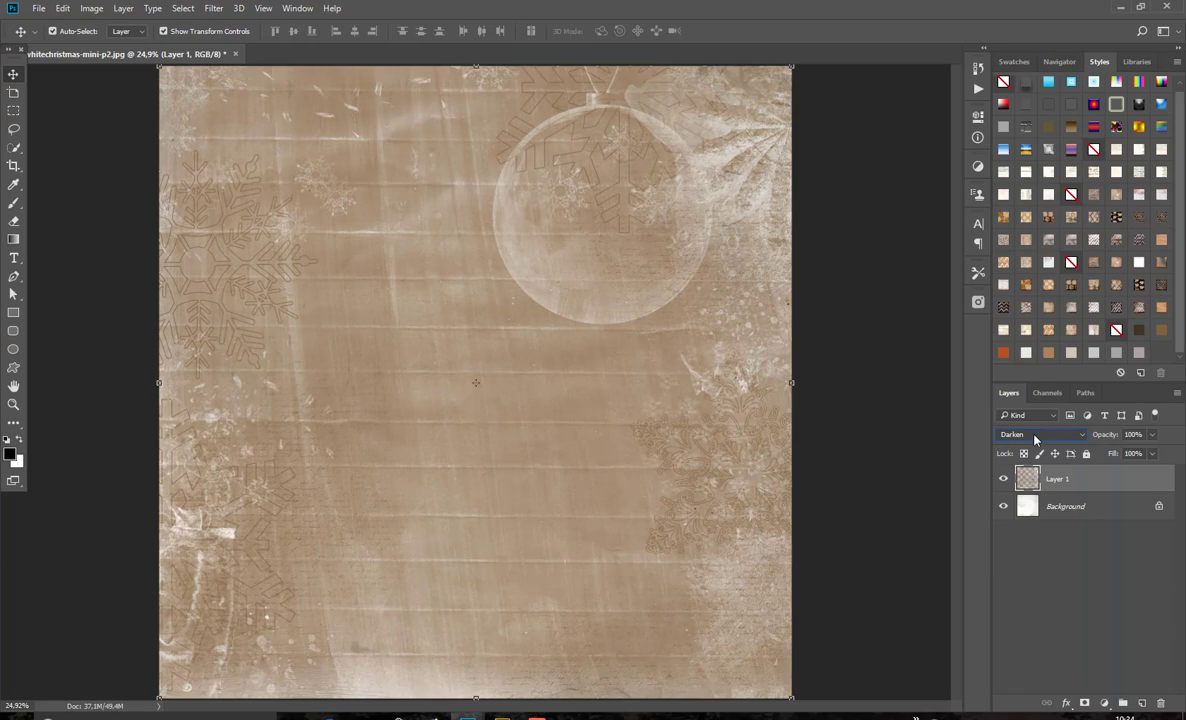
left_click(1035, 437)
left_click(1026, 485)
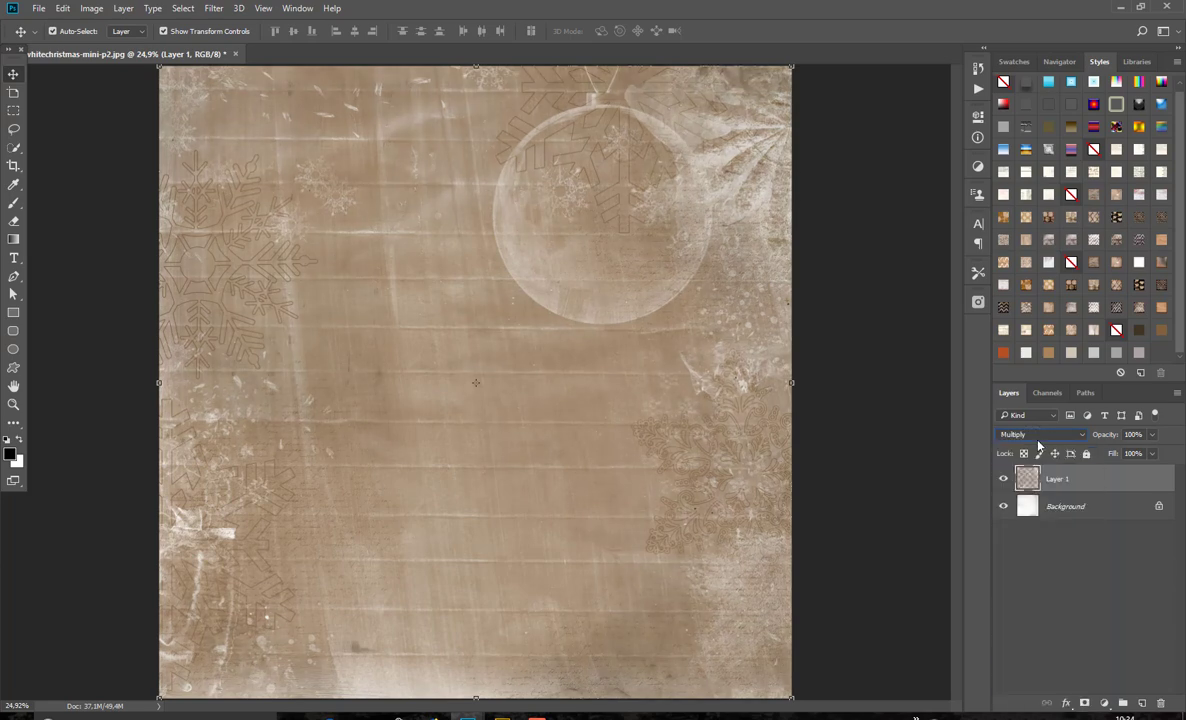
left_click(1036, 437)
left_click(1036, 498)
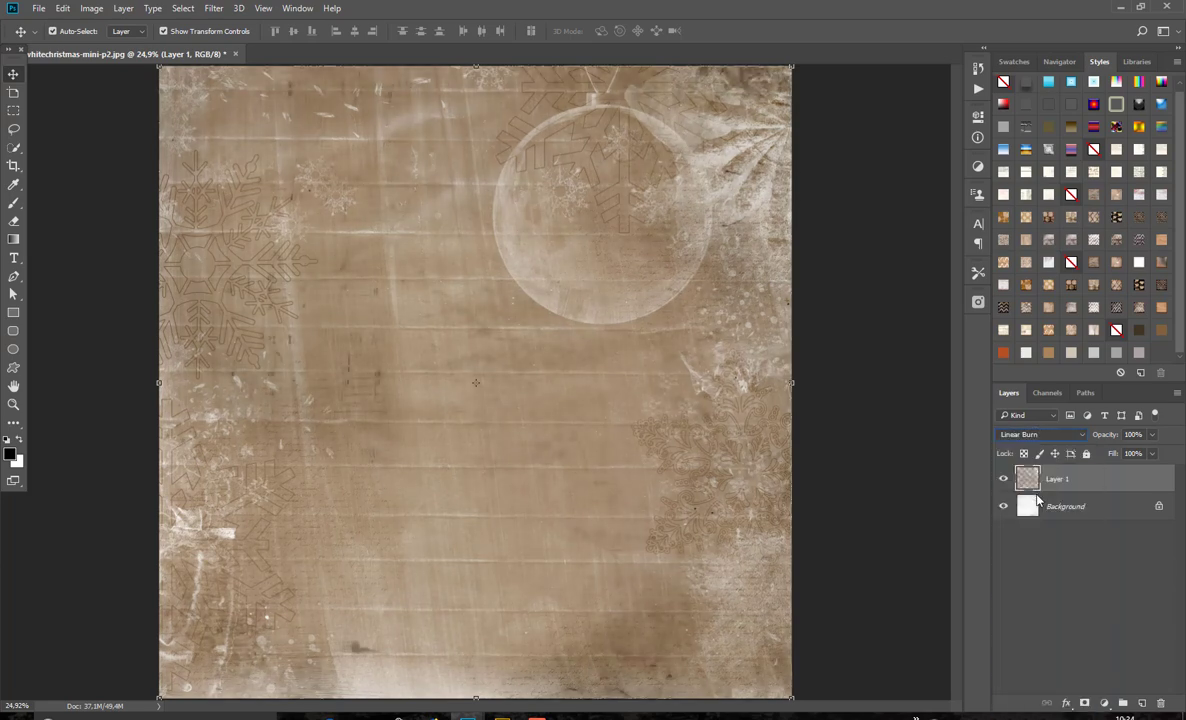
left_click(1036, 437)
left_click(408, 551)
left_click_drag(1090, 482, 1161, 703)
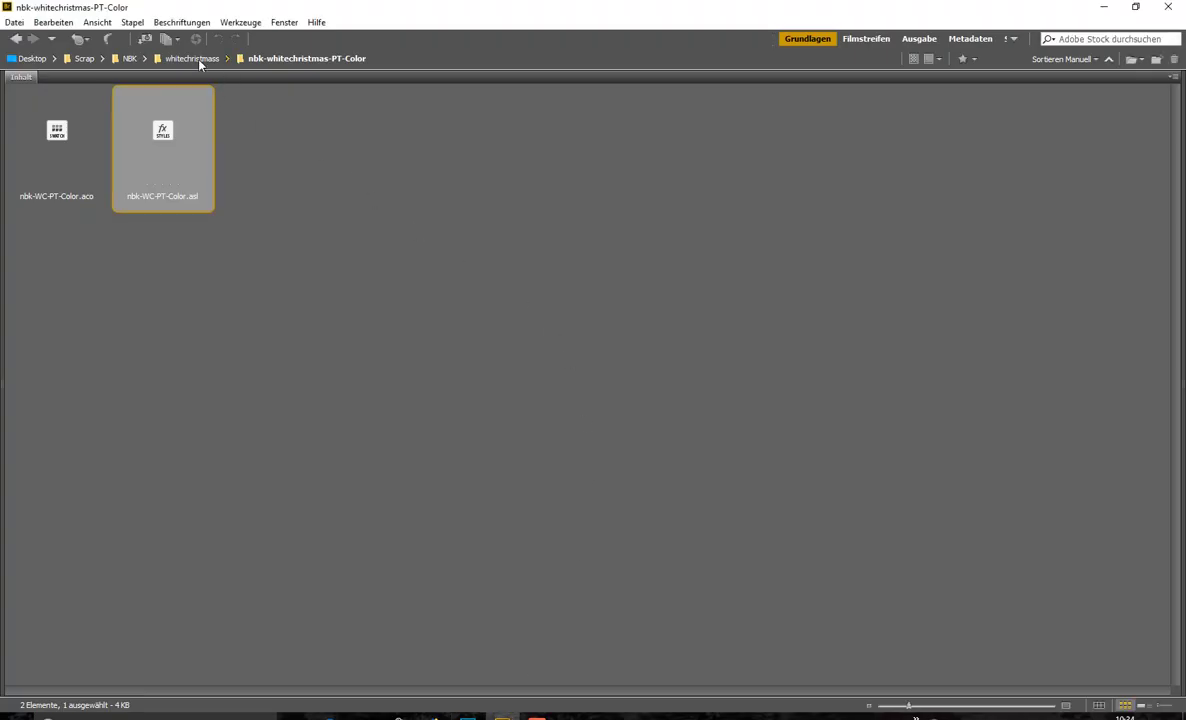
Switch to Bridge and view the overlay images in the nbk-whitechristmas-pageoverlays folder.
left_click(199, 62)
left_click(1013, 165)
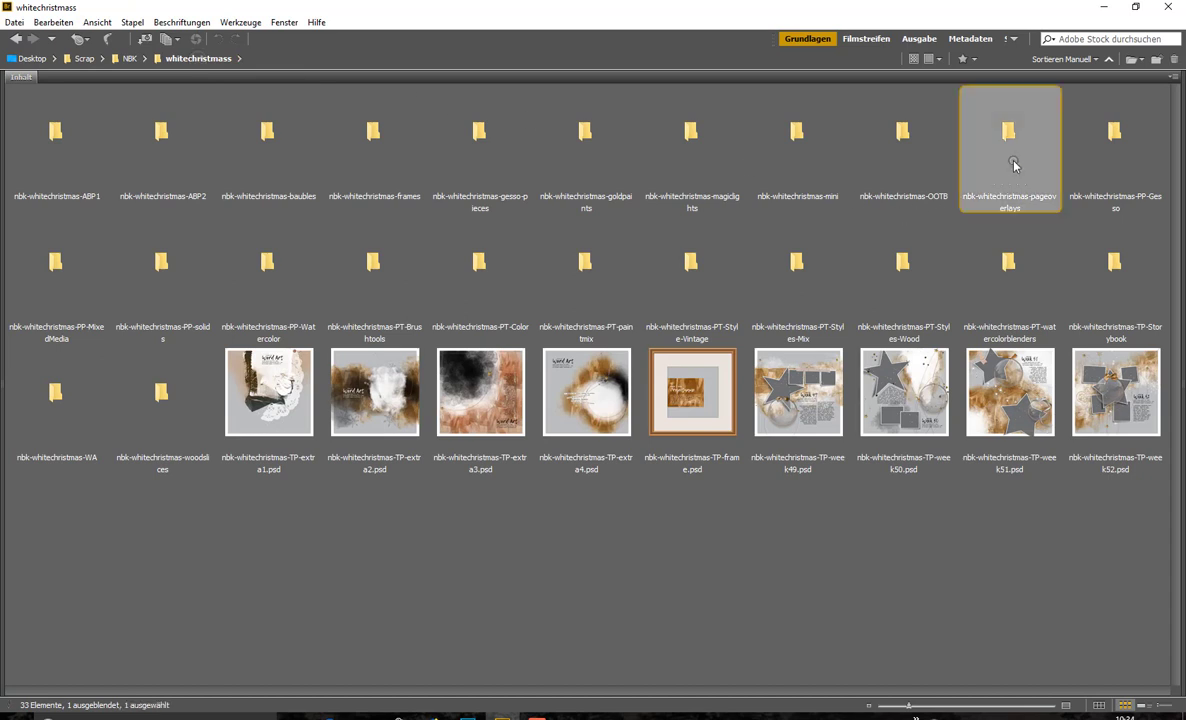
double_click(1013, 165)
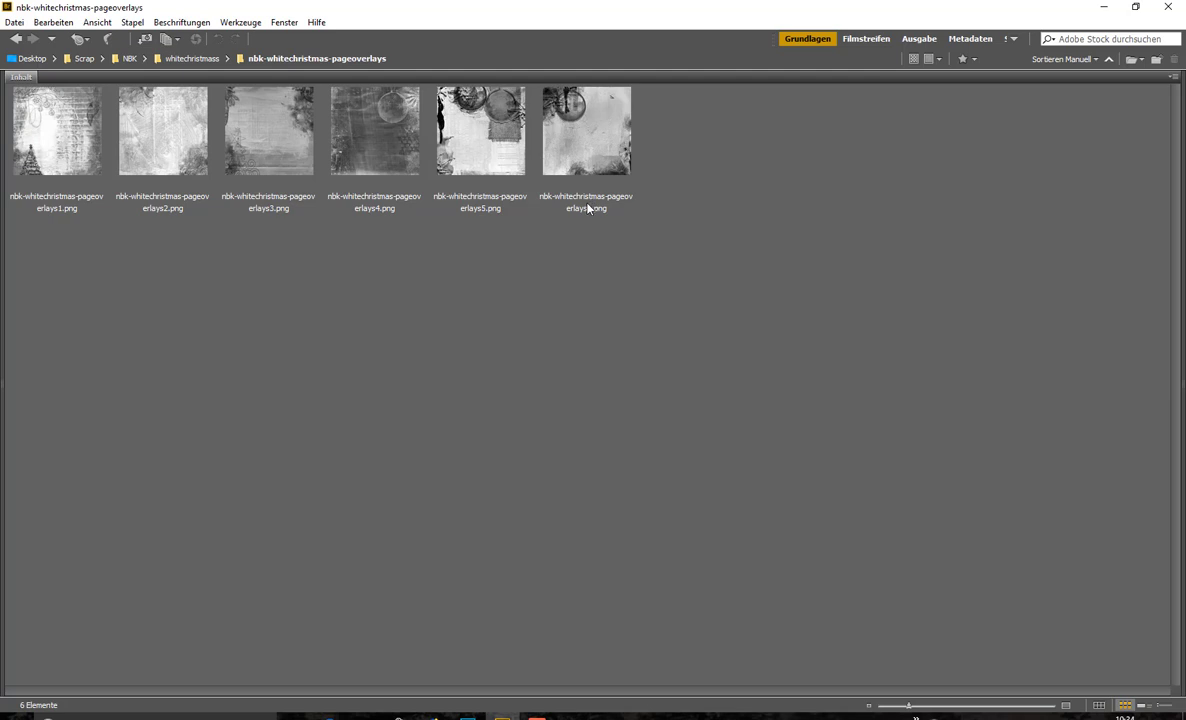
left_click(194, 59)
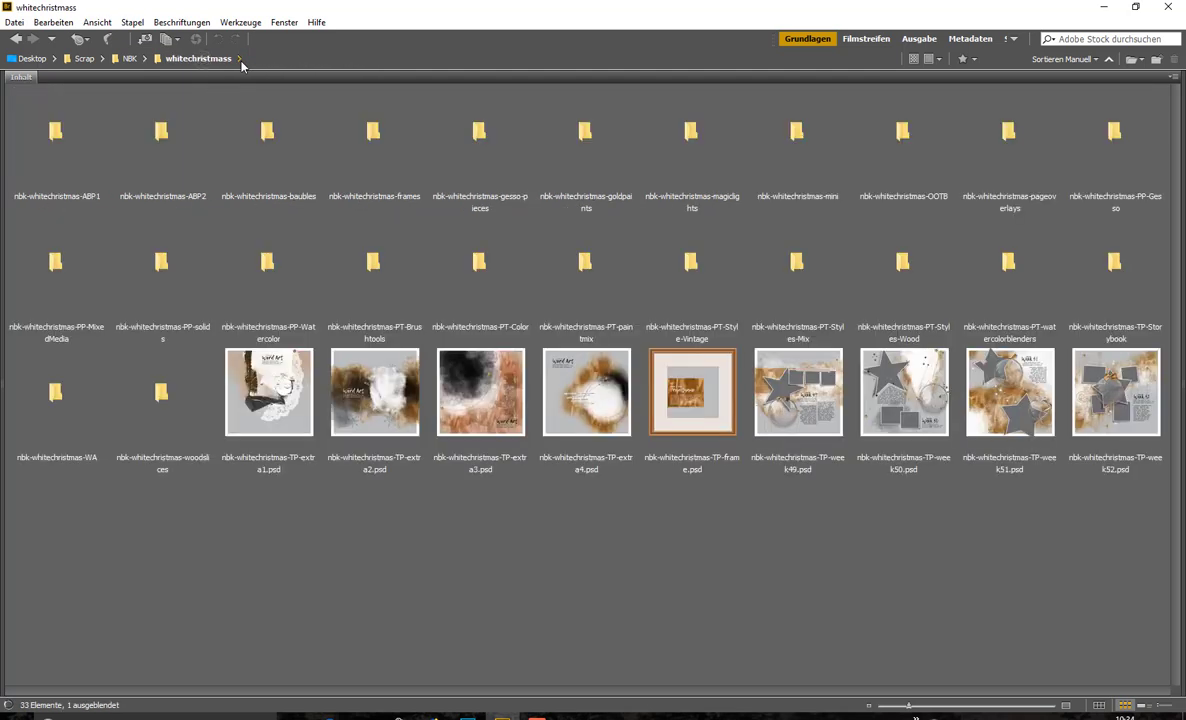
Open 4.jpg from the nbk-whitechristmas-PP-Gesso folder and close the earlier mini-p2 document in Photoshop without saving.
double_click(1114, 158)
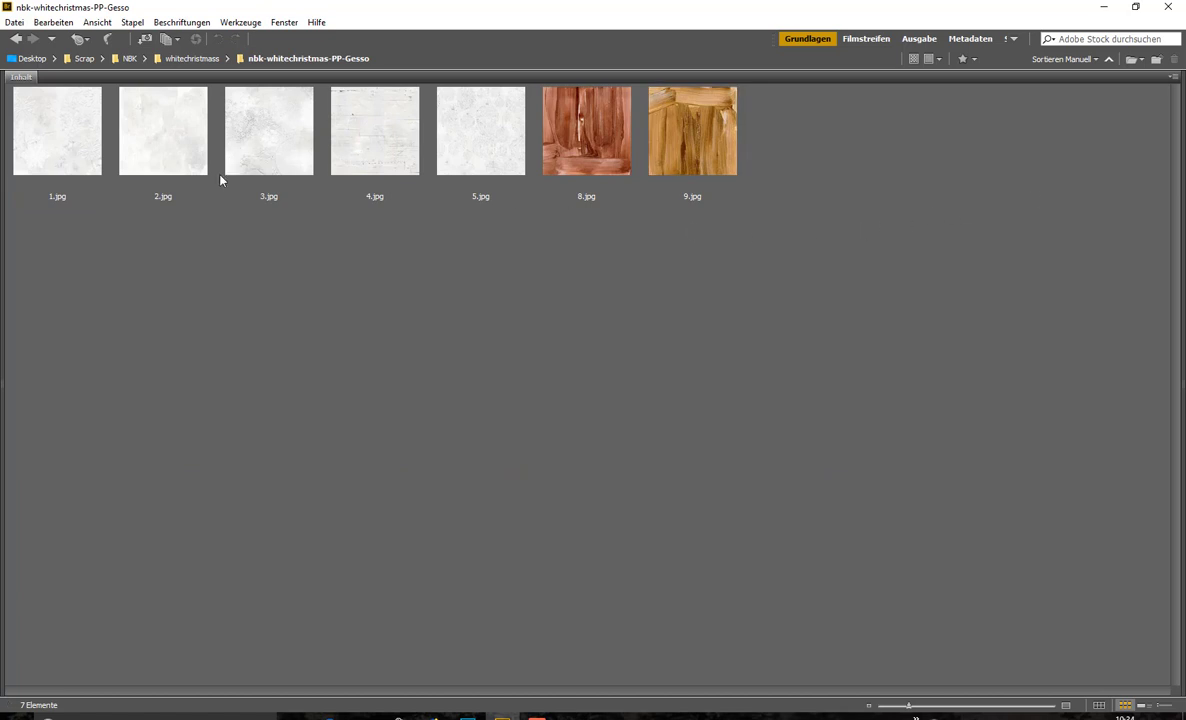
double_click(382, 140)
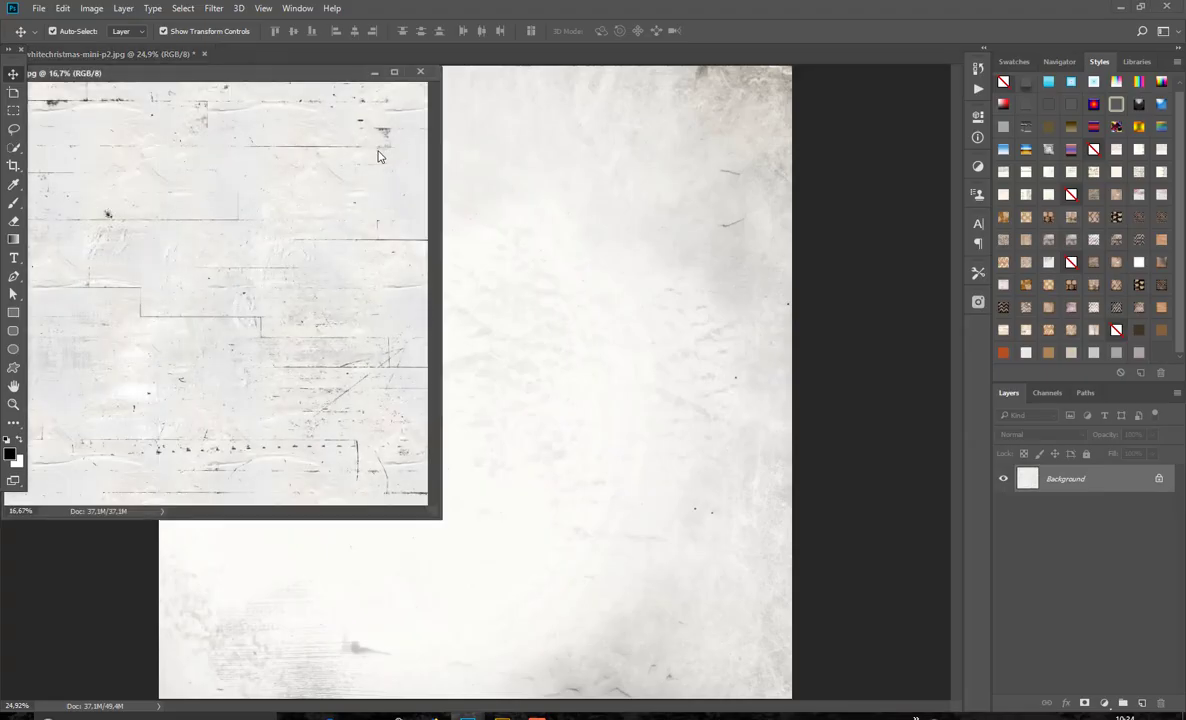
left_click(204, 53)
left_click(590, 275)
left_click_drag(378, 157, 405, 75)
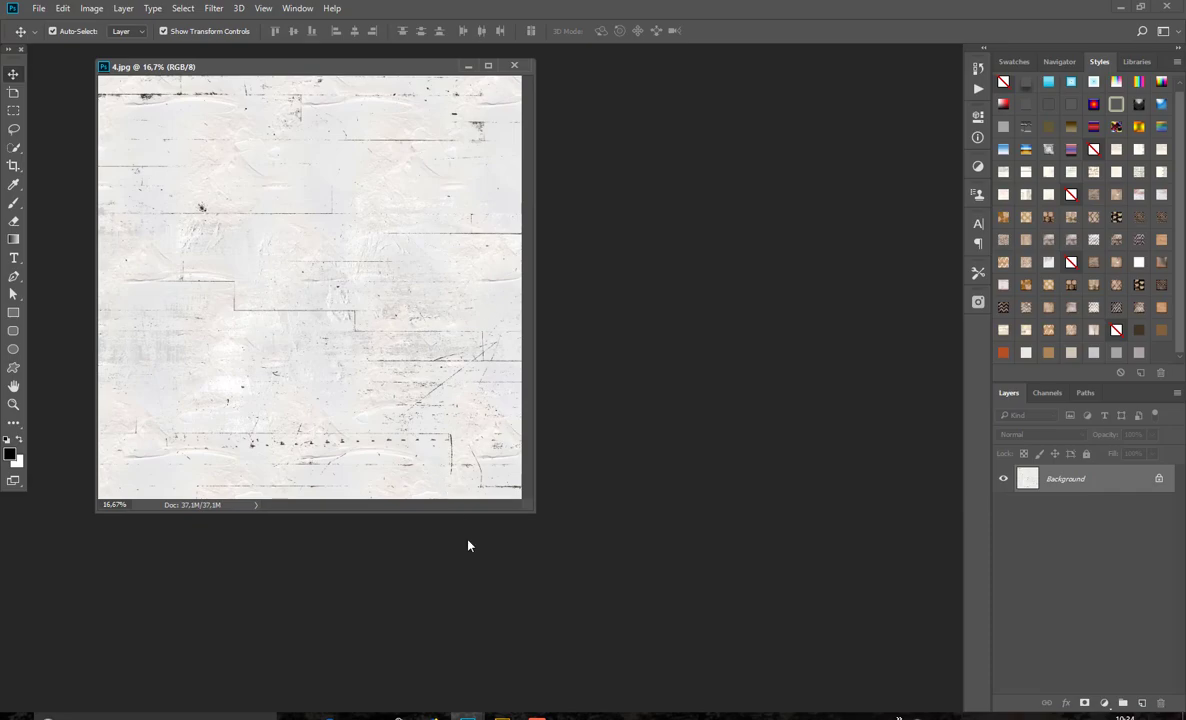
Open 5.jpg and 8.jpg from the Gesso folder in Bridge, and close 5.jpg again.
left_click(502, 716)
double_click(470, 140)
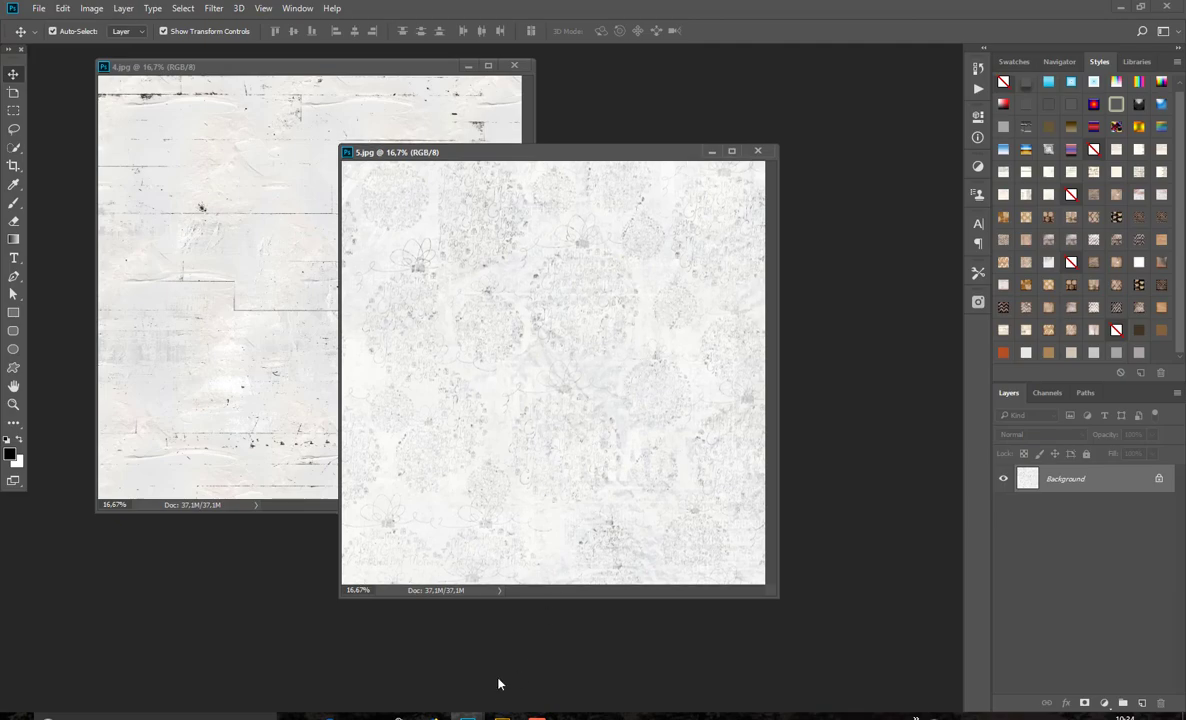
left_click(502, 716)
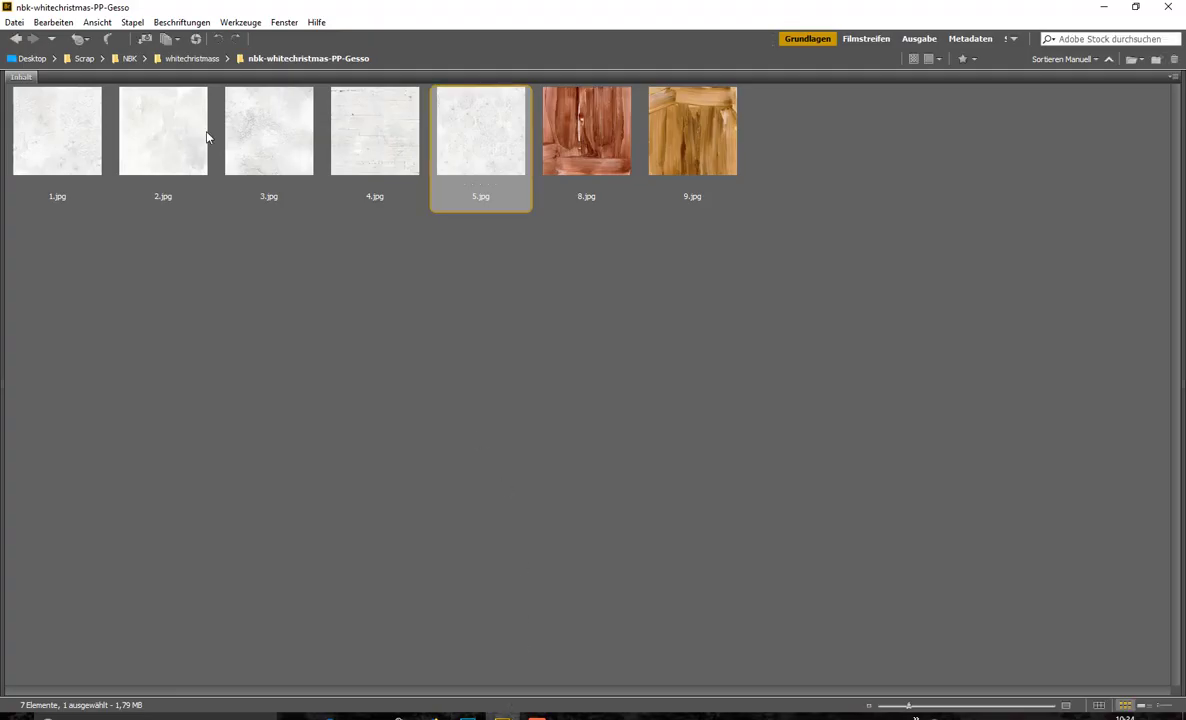
double_click(607, 155)
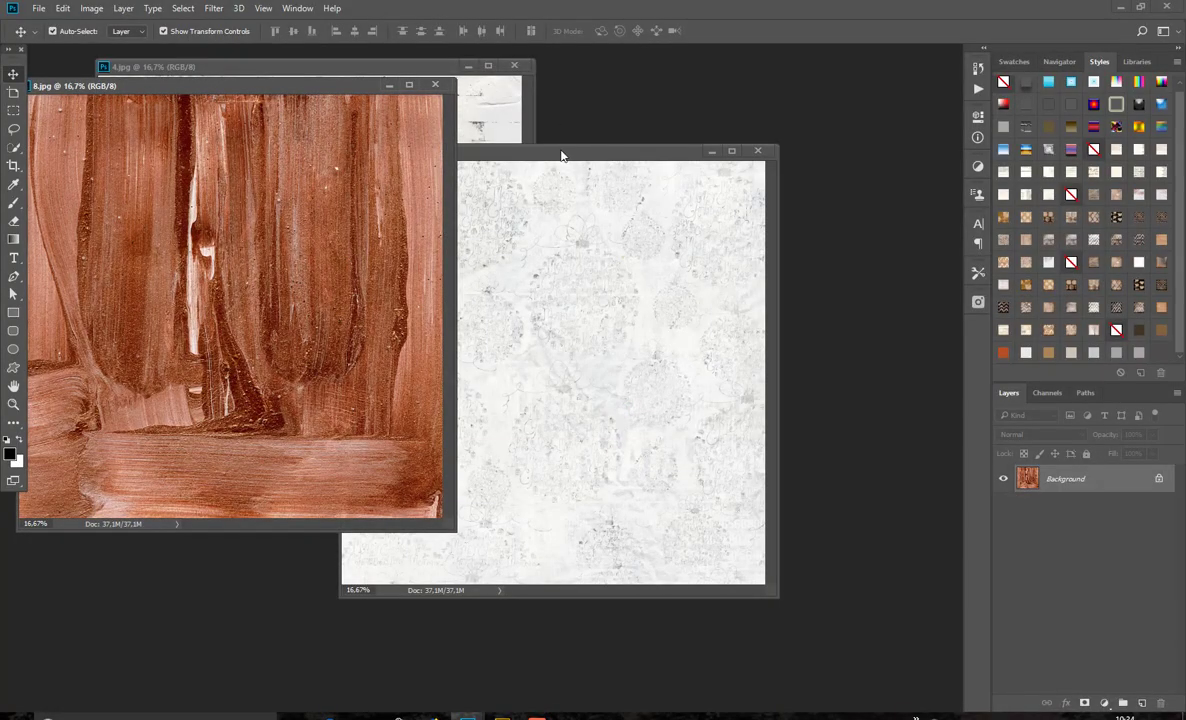
left_click(700, 152)
key("ctrl+w")
Copy the 8.jpg paint texture into 4.jpg as a layer covering the whole canvas, and close 8.jpg.
left_click_drag(269, 86, 387, 145)
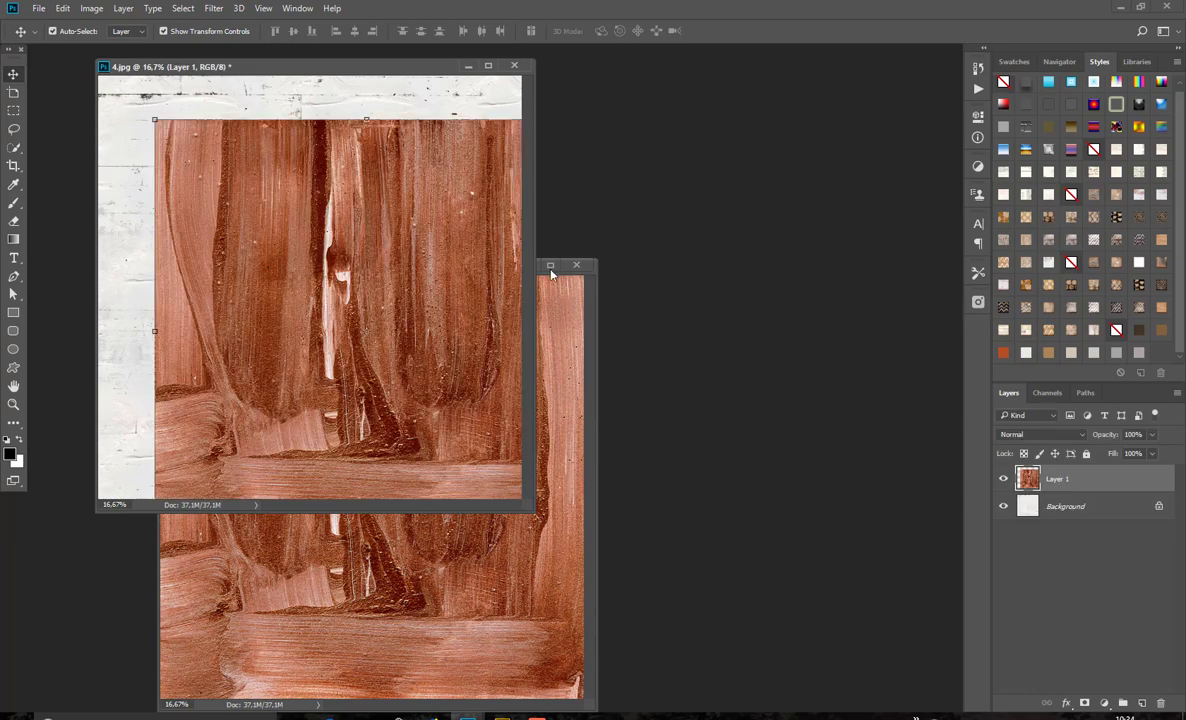
left_click(560, 284)
key("ctrl+w")
left_click_drag(443, 229, 350, 172)
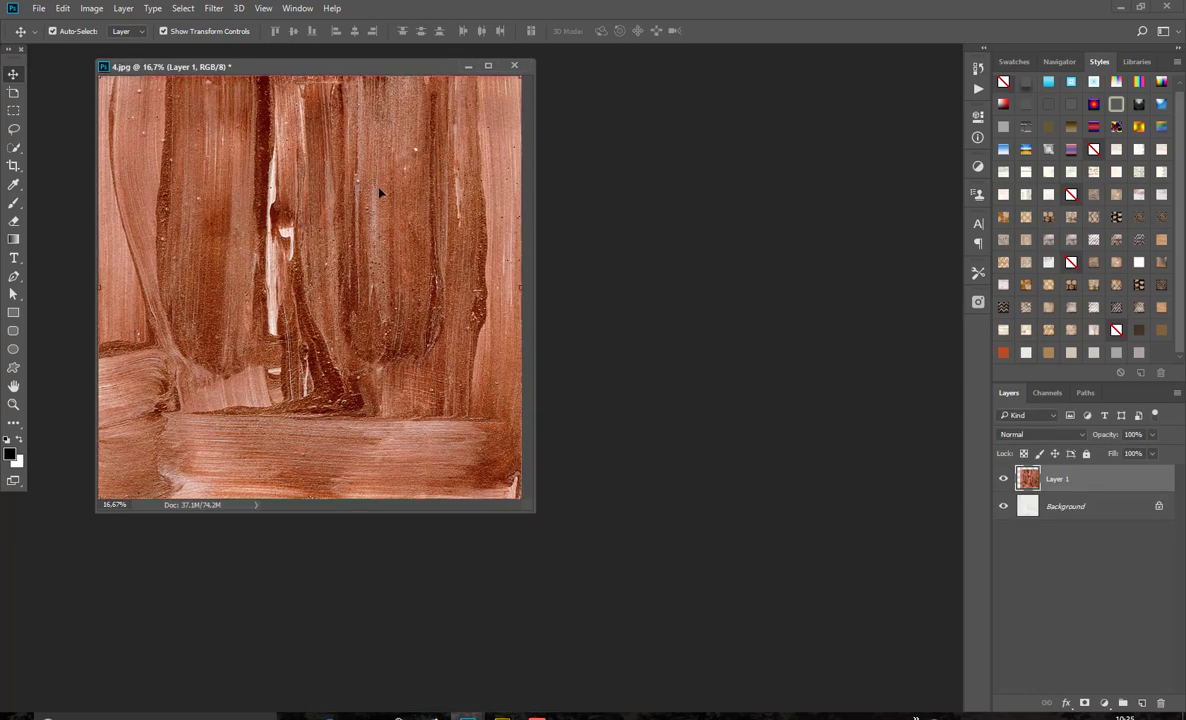
Try the Color Burn, Screen, Soft Light and Overlay blend modes on the paint texture layer.
left_click(1056, 435)
left_click(1040, 489)
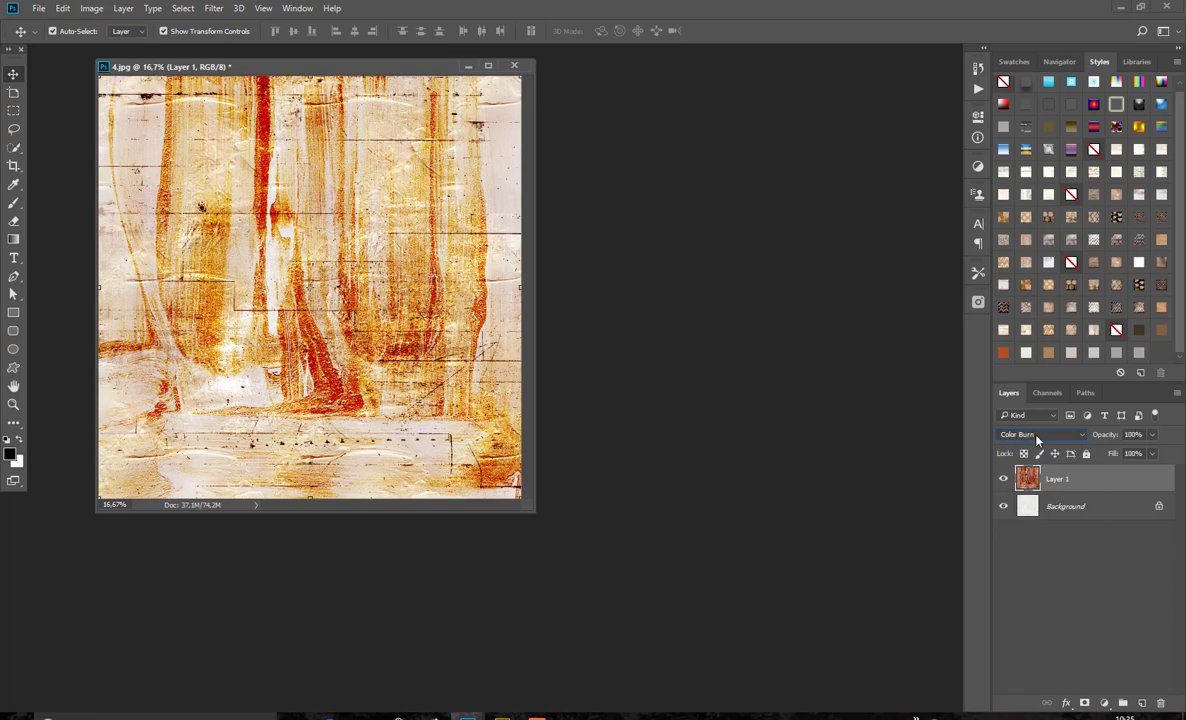
left_click(1037, 436)
left_click(1030, 534)
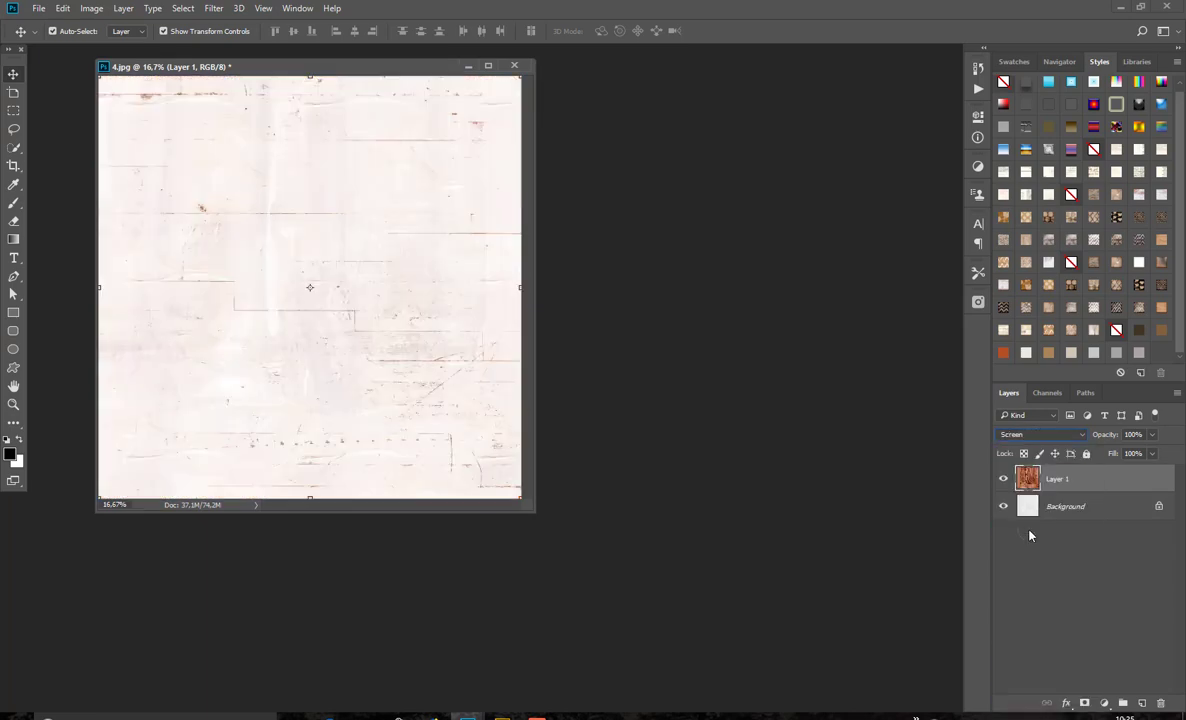
left_click(1040, 434)
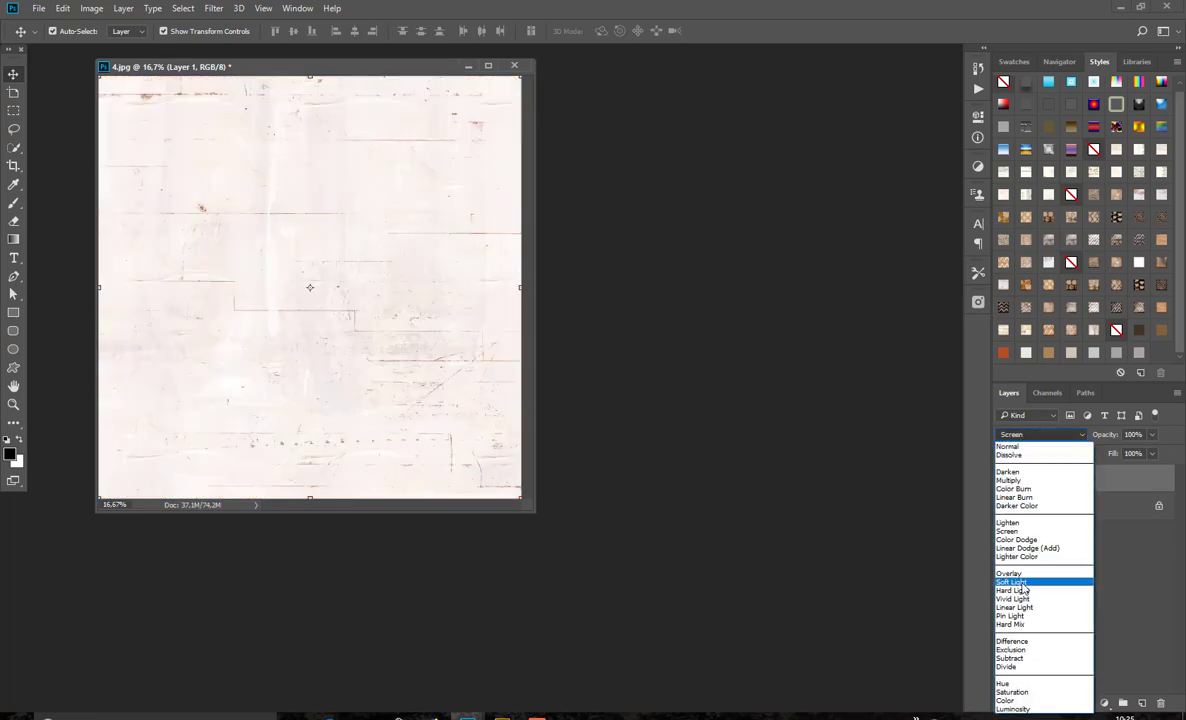
left_click(1020, 583)
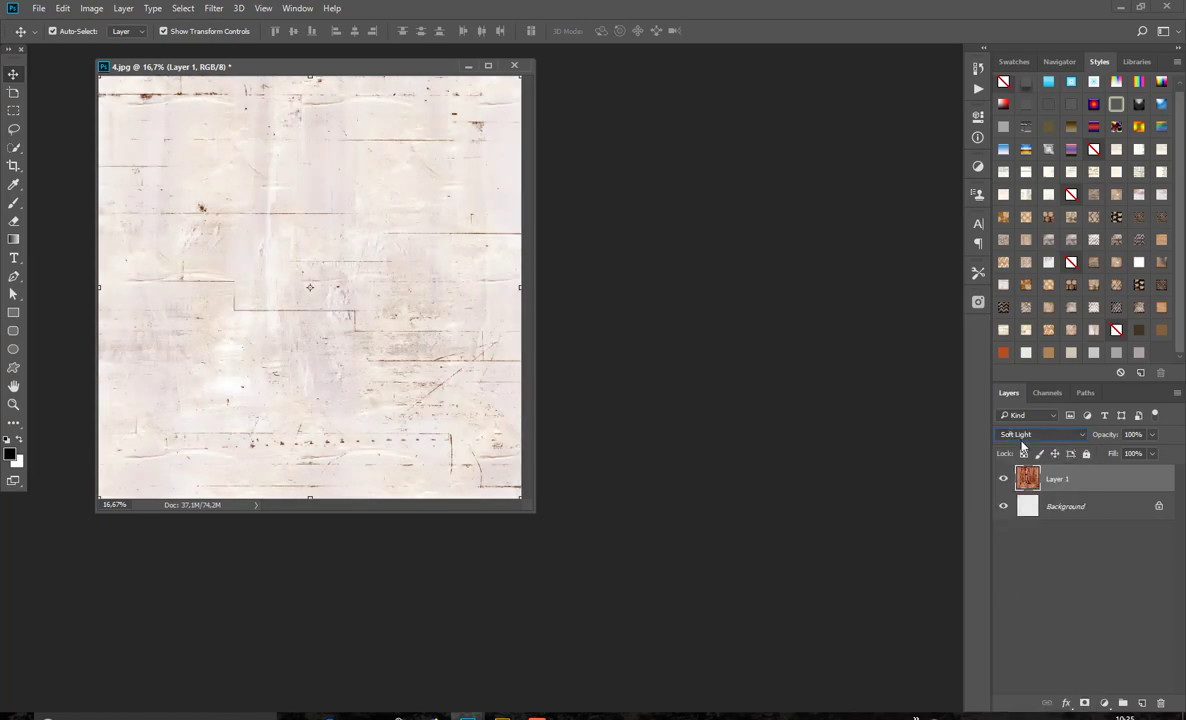
left_click(1022, 437)
left_click(1026, 579)
Set the paint texture layer to Color Burn and lower its opacity to 41%.
left_click(1030, 434)
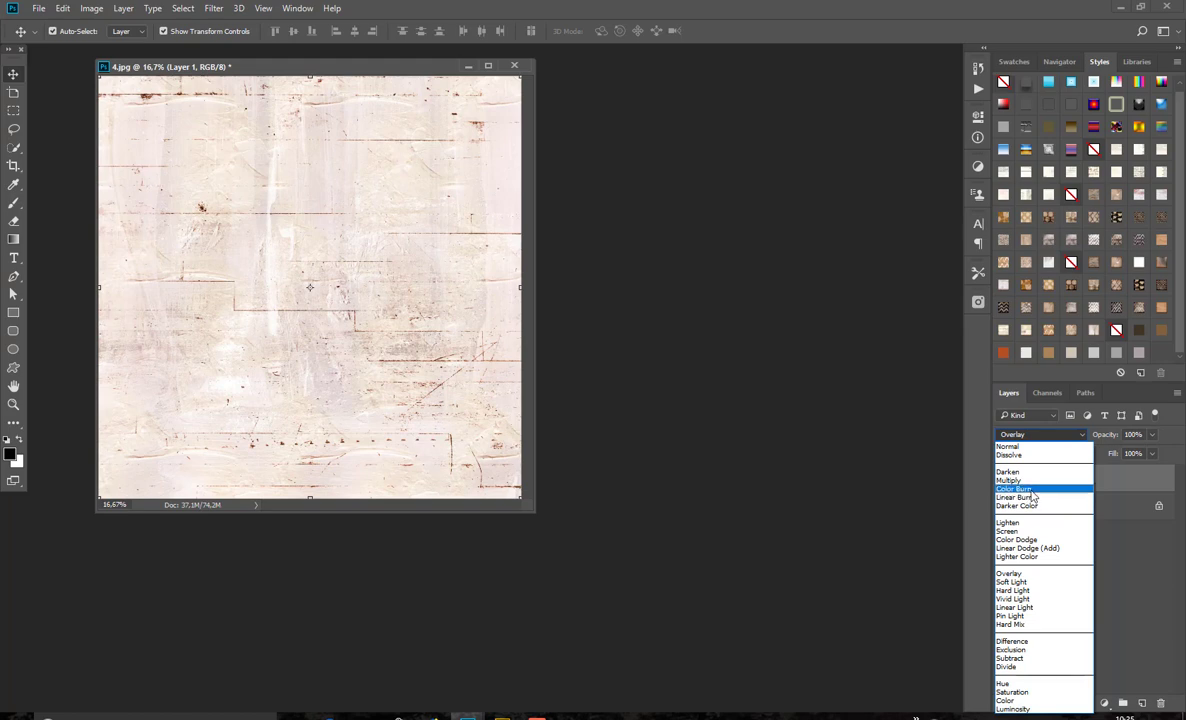
left_click(1032, 494)
left_click_drag(445, 96, 598, 138)
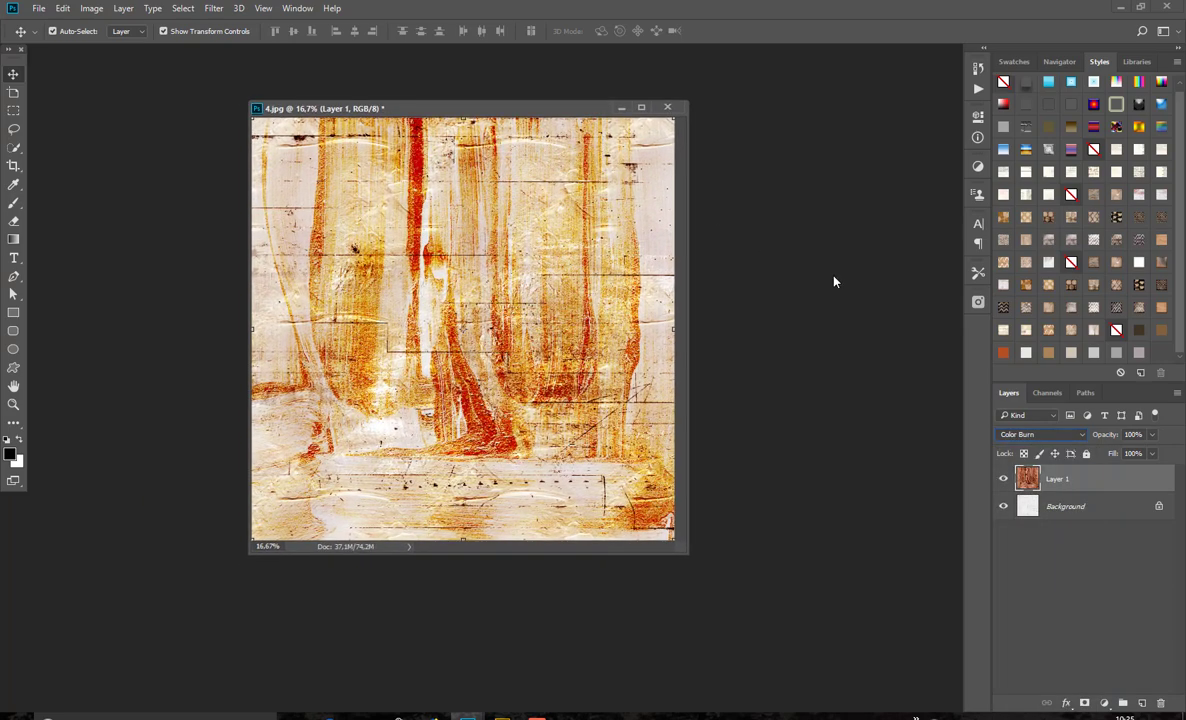
left_click(1151, 436)
left_click_drag(1138, 459, 1128, 459)
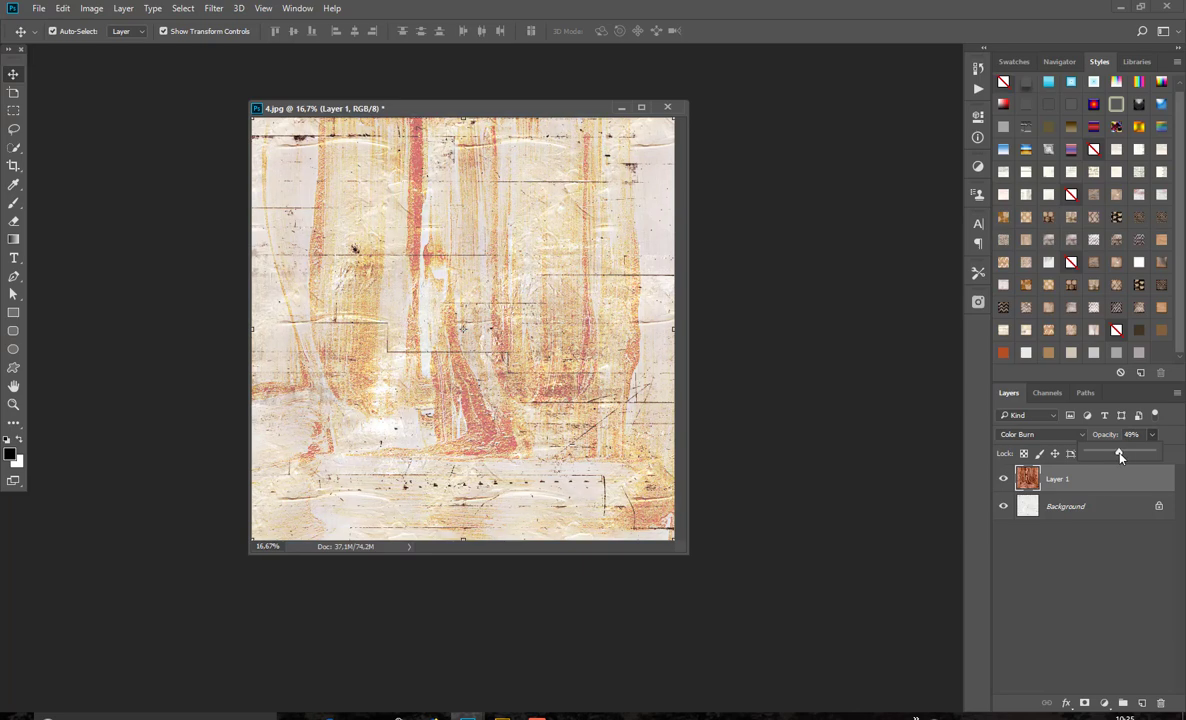
left_click_drag(1117, 457, 1113, 455)
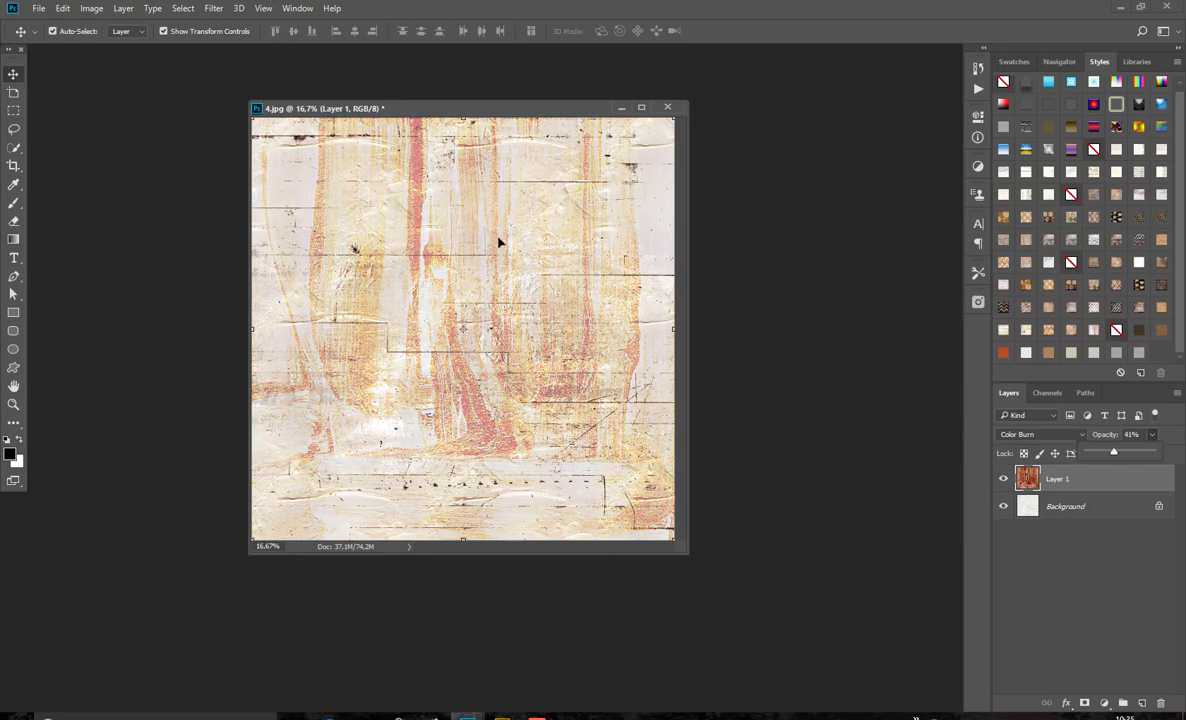
Close 4.jpg without saving the changes.
left_click(671, 110)
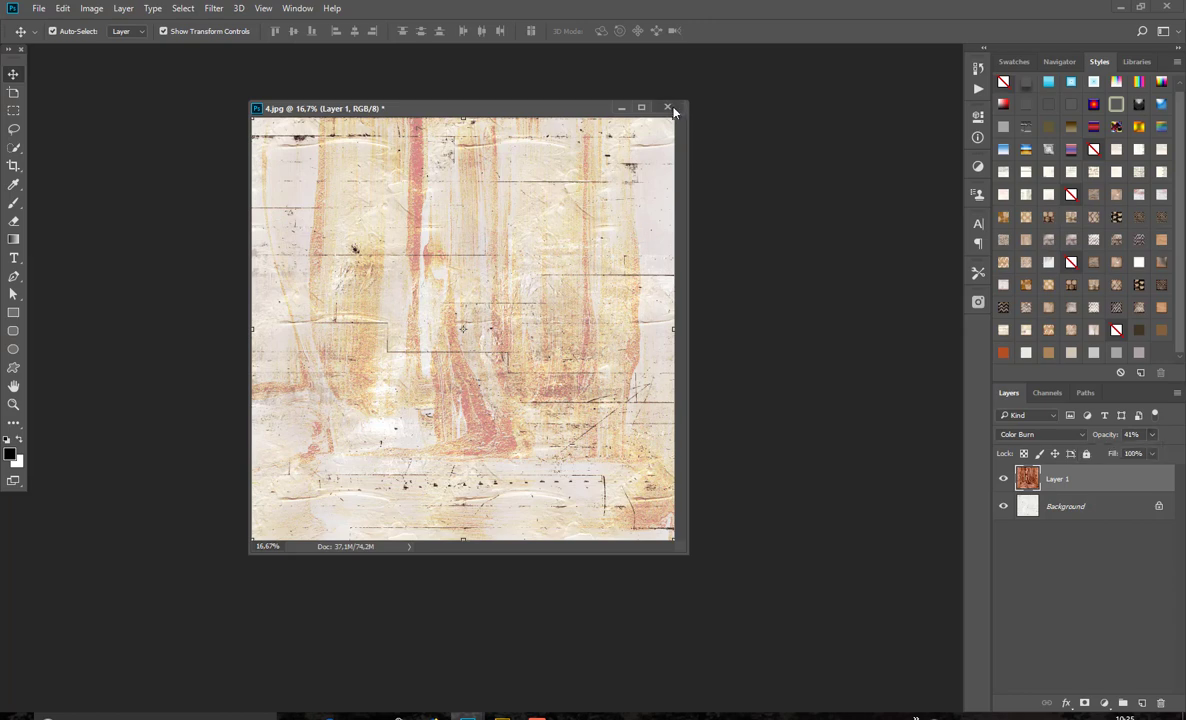
left_click(667, 107)
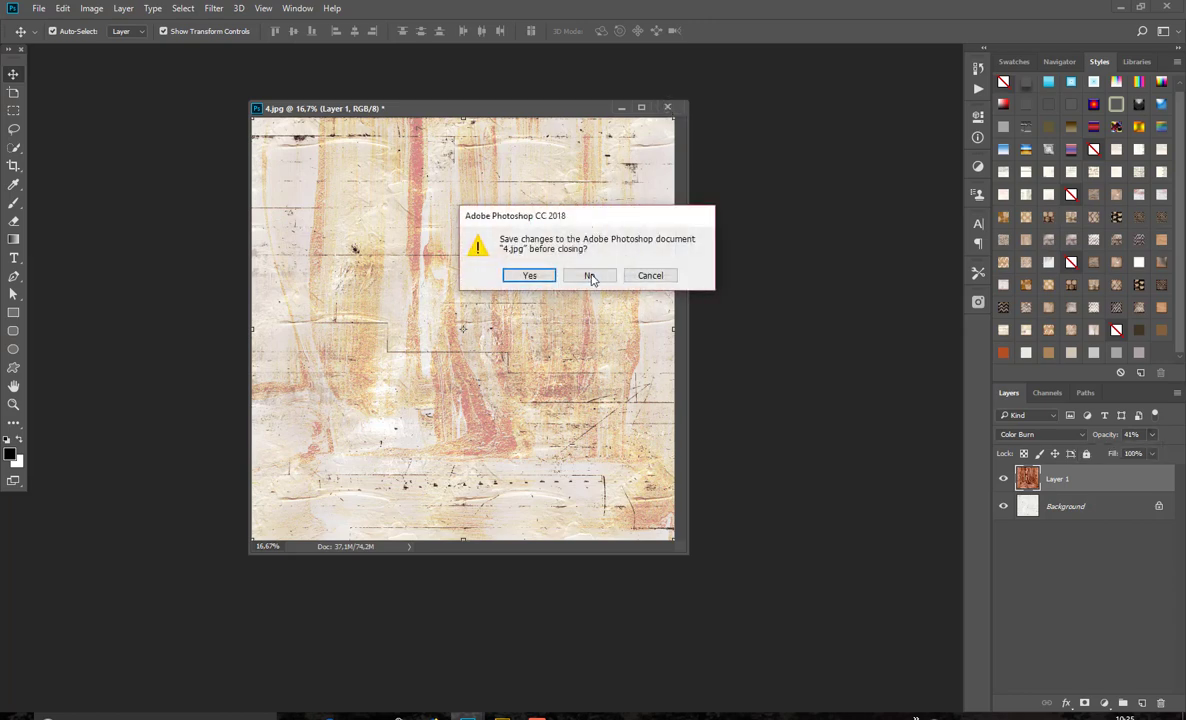
left_click(589, 273)
Open nbk.whitechristmas-PP-MixedMedia1.jpg from the nbk-whitechristmas-PP-MixedMedia folder in Bridge.
left_click(502, 716)
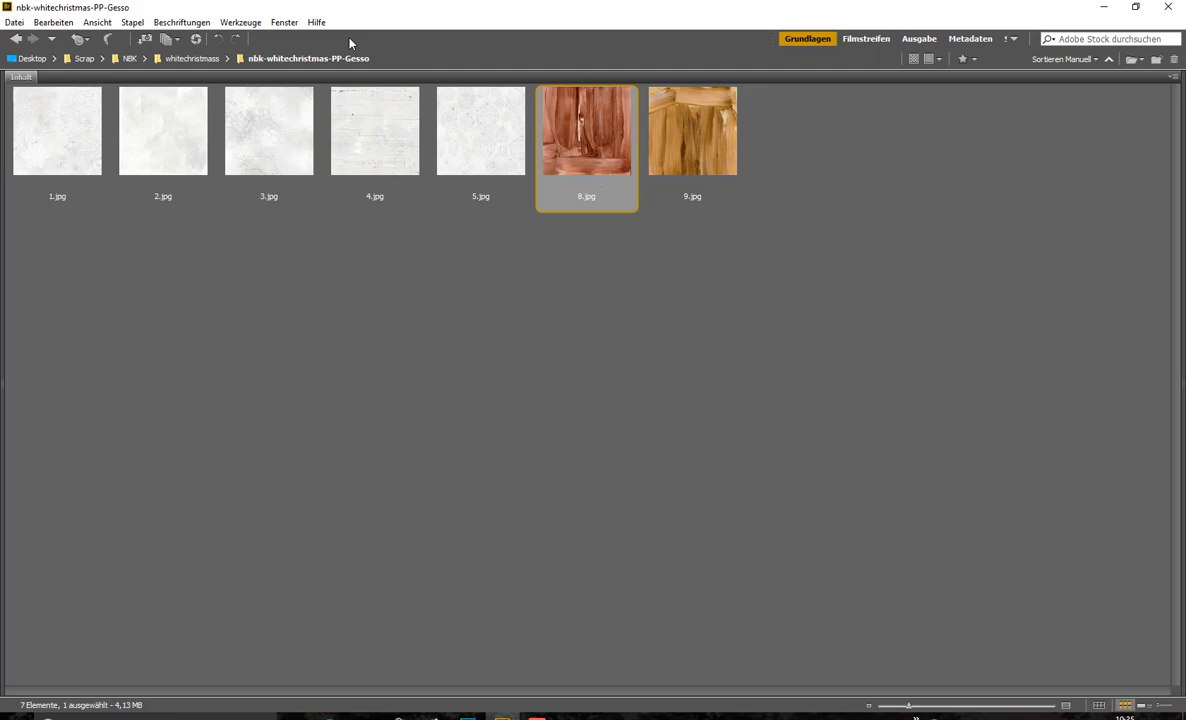
left_click(205, 60)
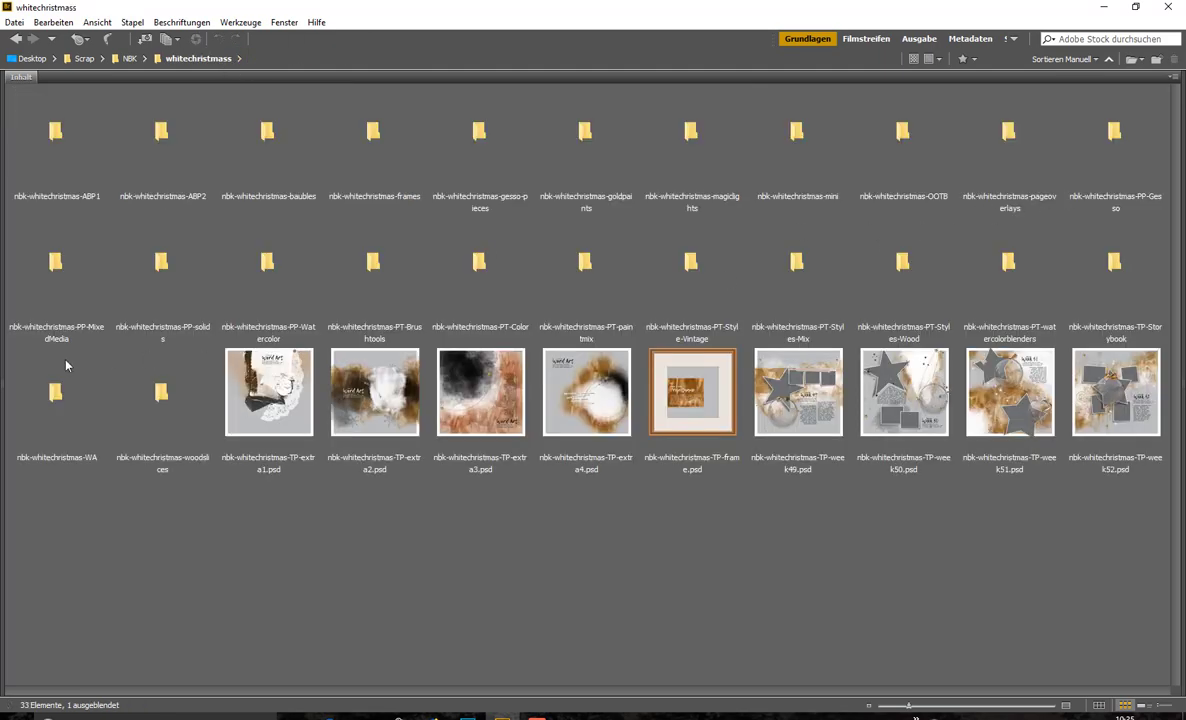
double_click(68, 290)
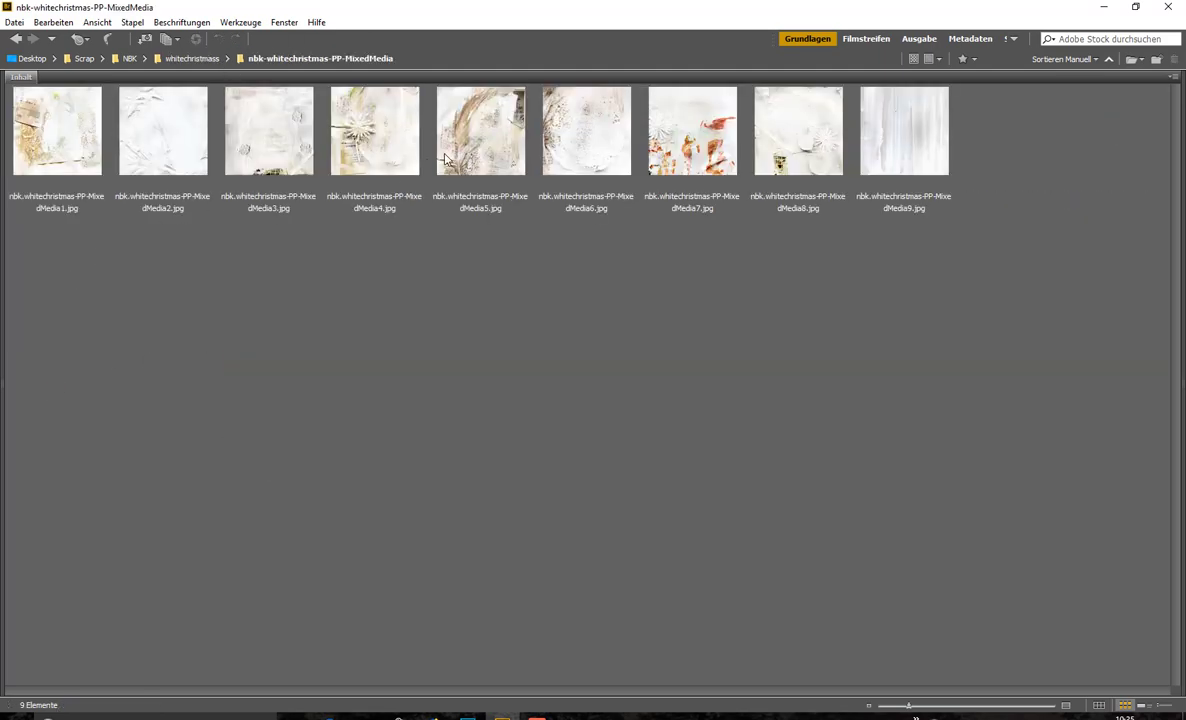
left_click(78, 134)
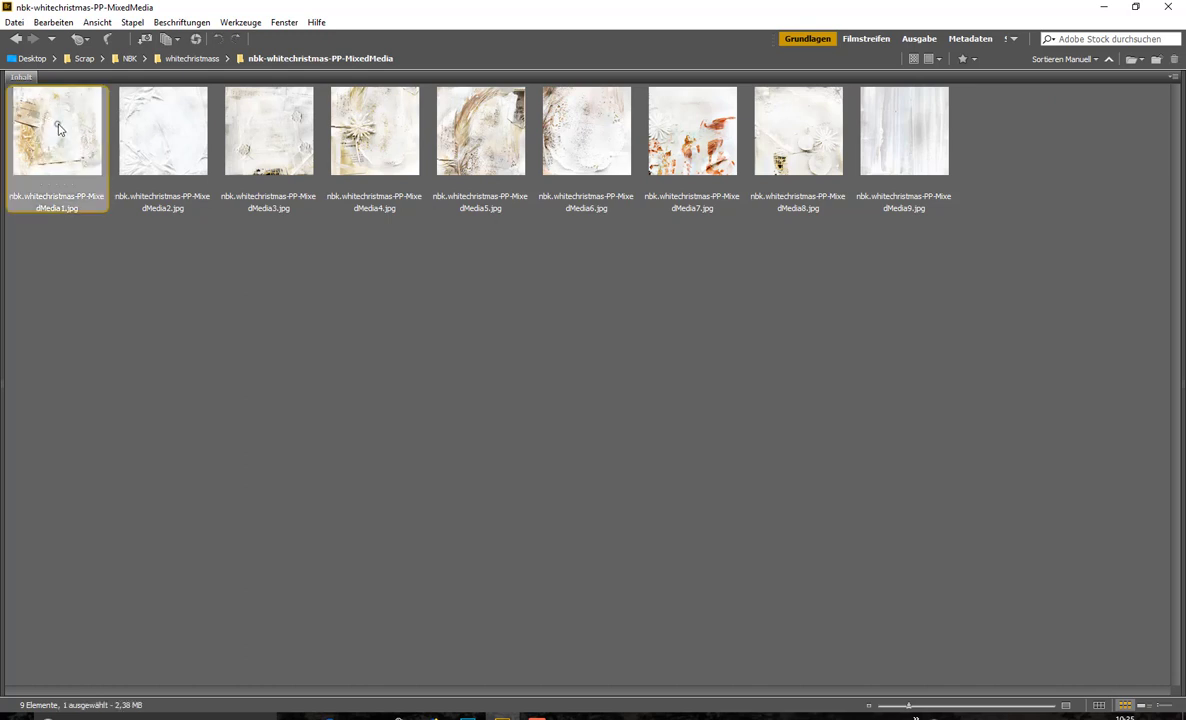
double_click(59, 128)
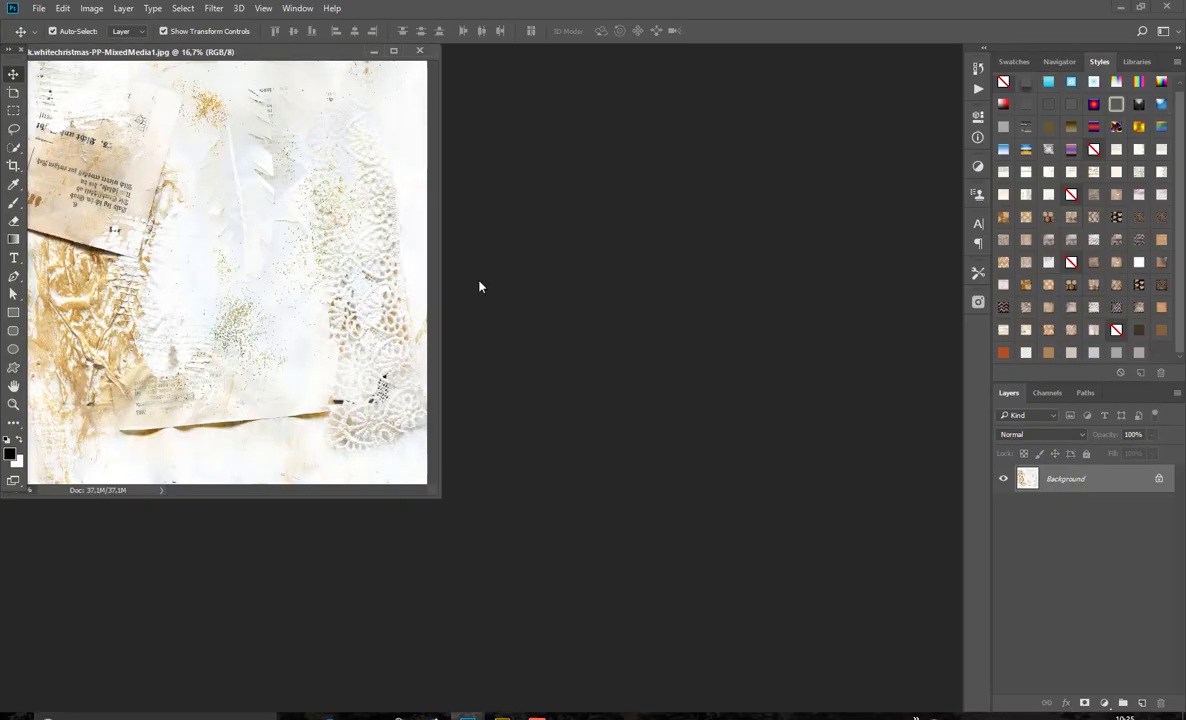
left_click_drag(255, 55, 385, 86)
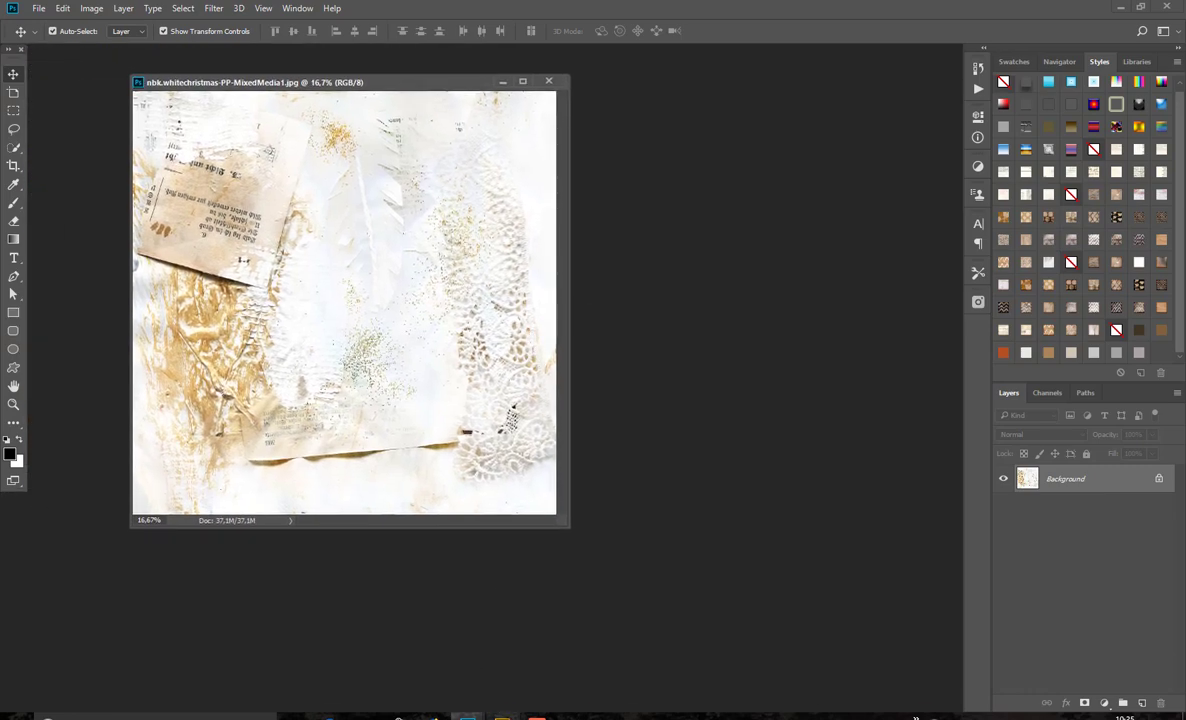
Open nbk.whitechristmas-PP-MixedMedia4.jpg from Bridge to view it beside the first paper, and close it again.
left_click(502, 716)
double_click(371, 135)
left_click_drag(300, 77, 615, 163)
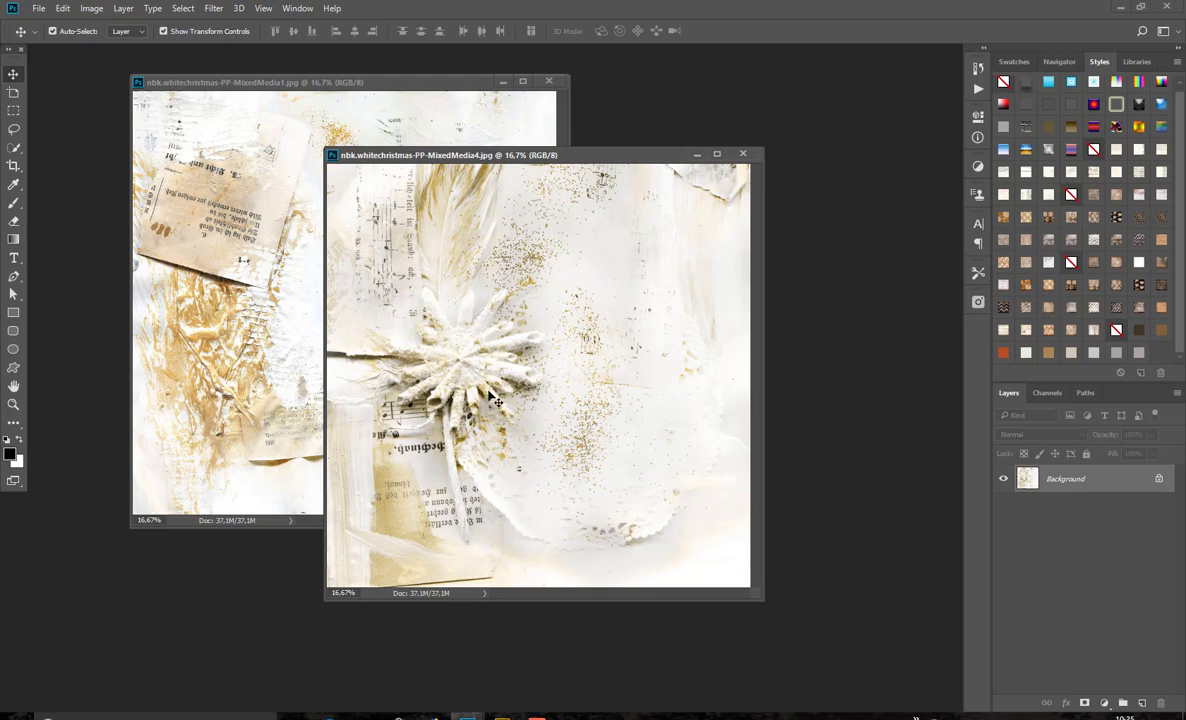
left_click(735, 155)
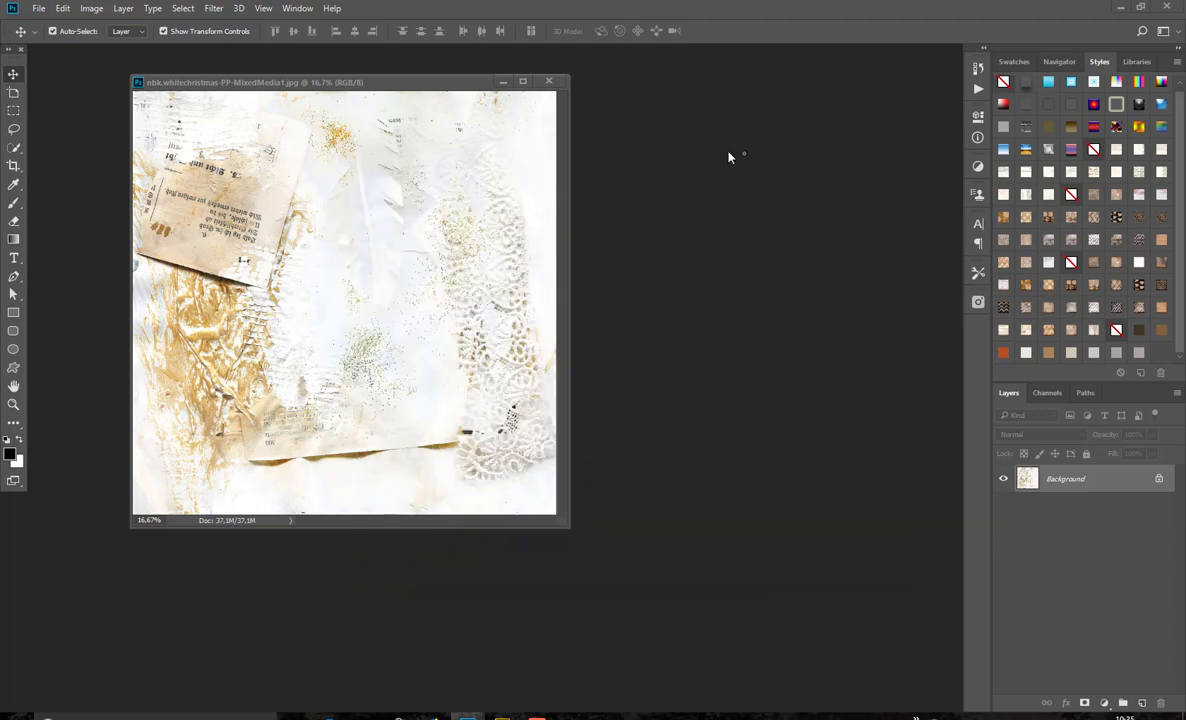
Close the first mixed media paper, and open nbk.whitechristmas-PP-MixedMedia7.jpg from Bridge to view it before closing it again.
left_click(548, 81)
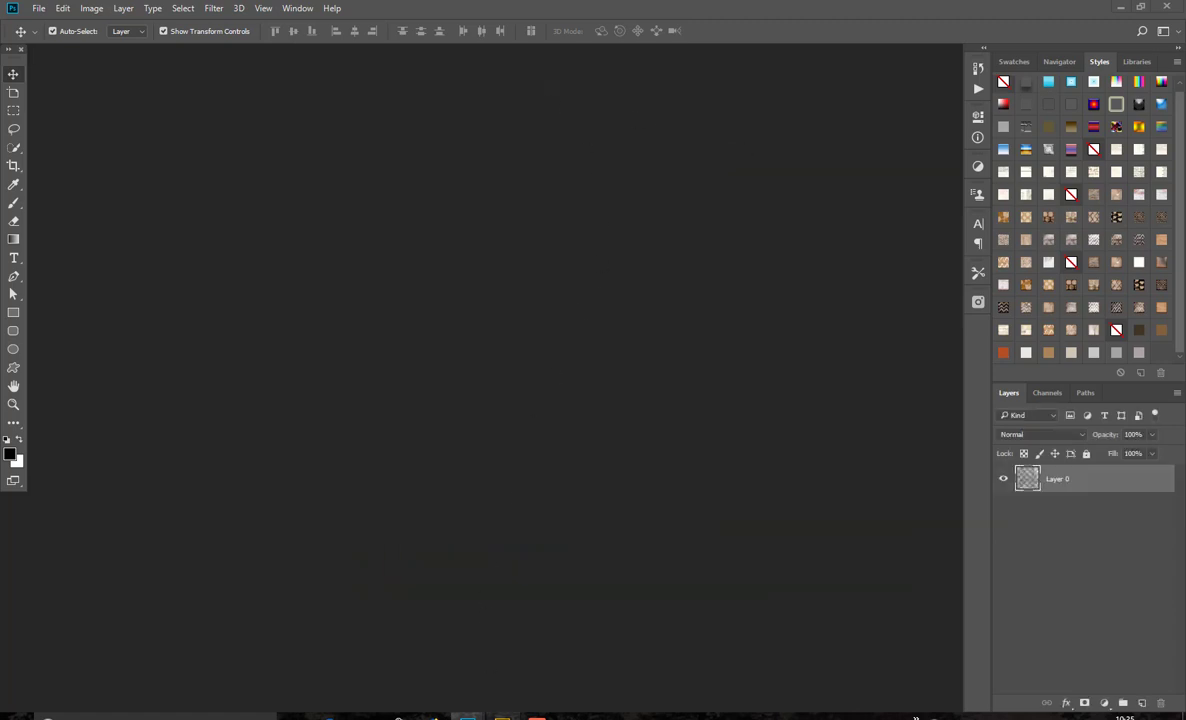
left_click(503, 715)
double_click(659, 158)
left_click_drag(360, 52, 605, 116)
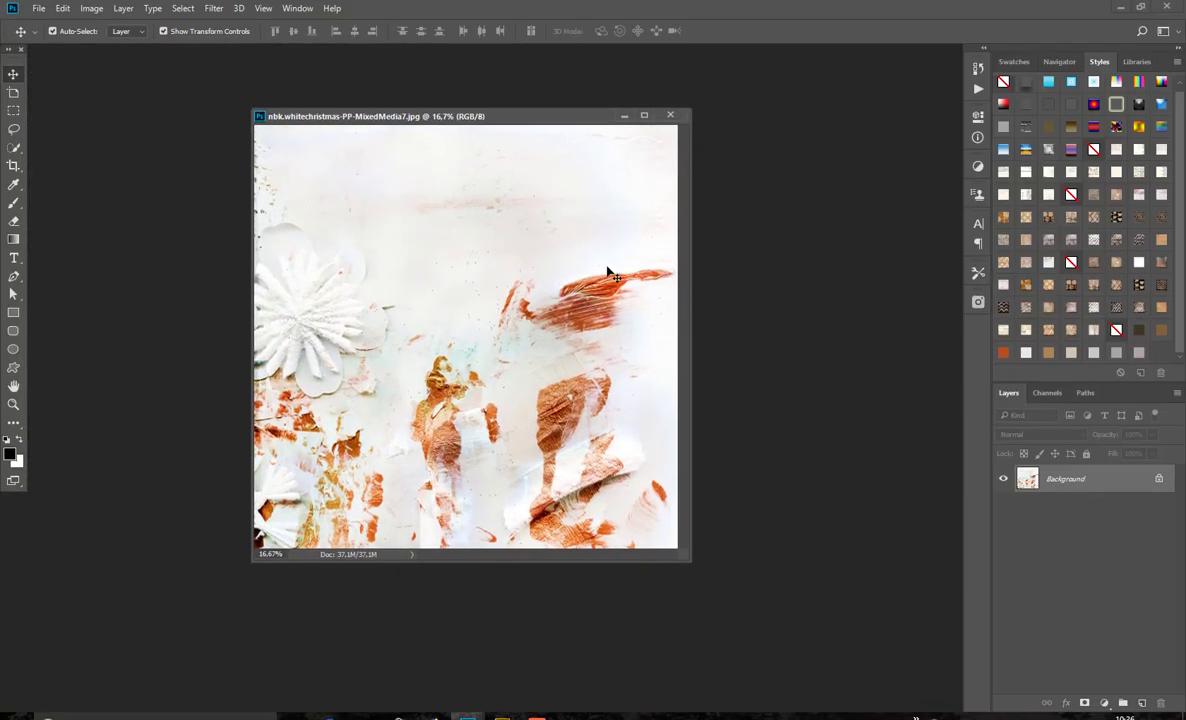
mouse_move(581, 118)
left_mouse_down()
mouse_move(584, 96)
mouse_move(581, 106)
left_mouse_up()
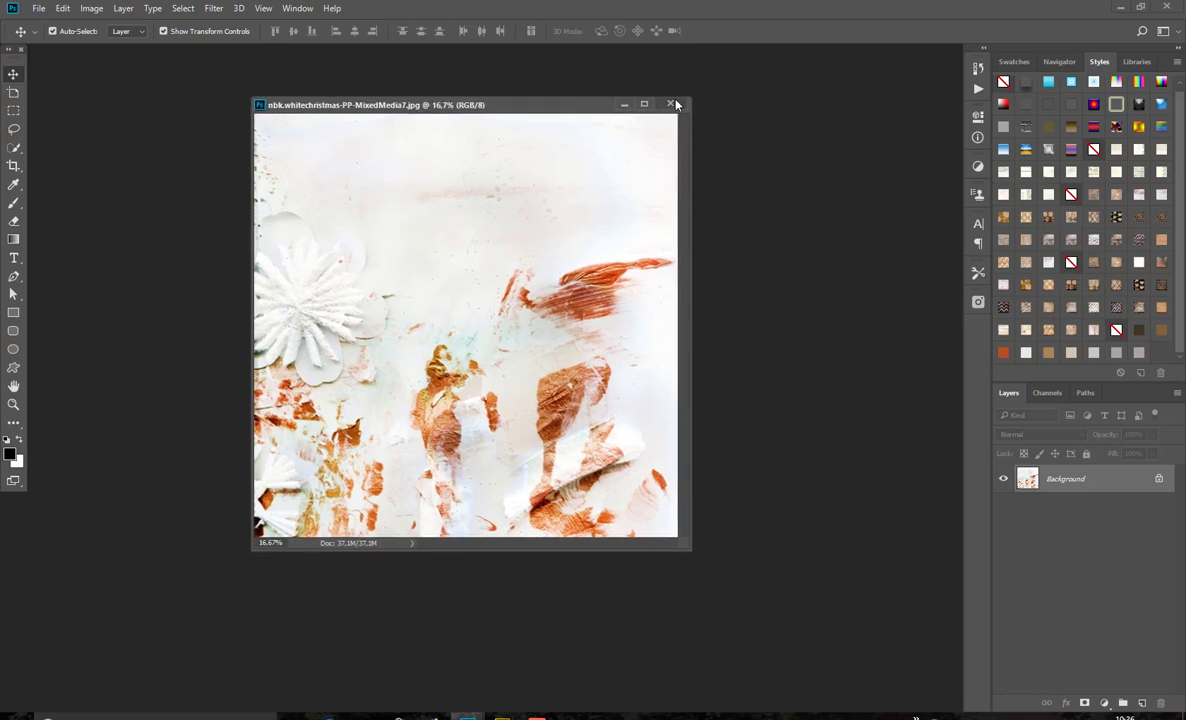
left_click(670, 104)
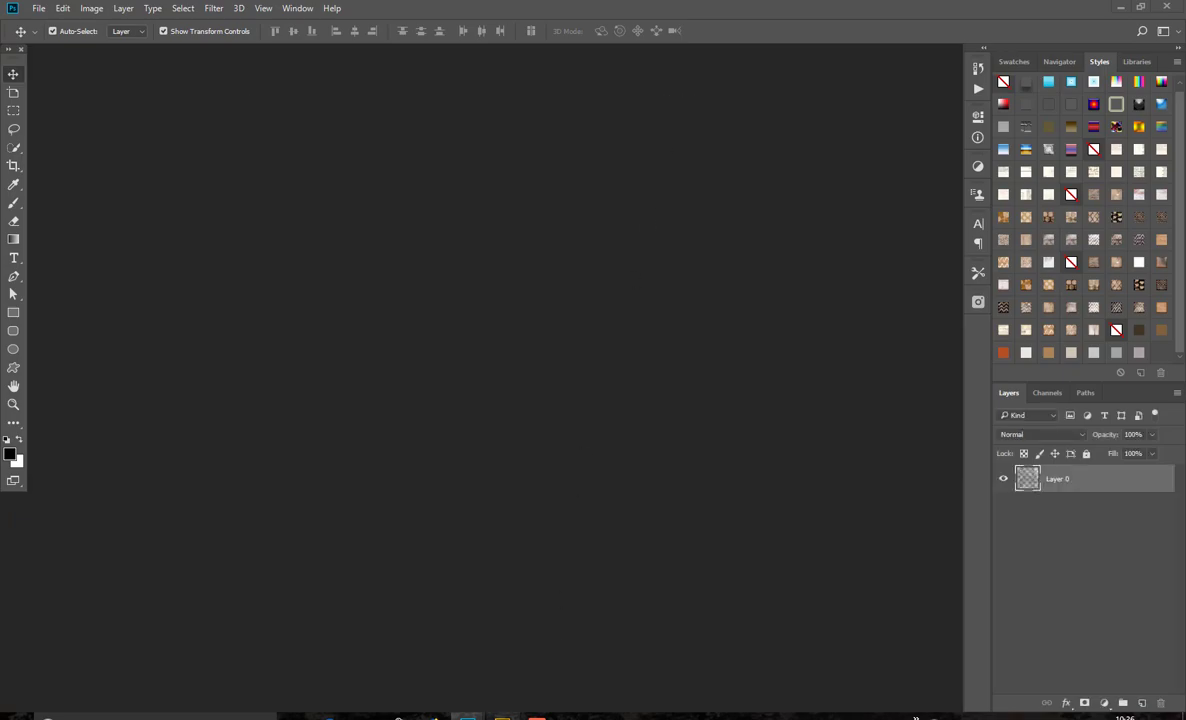
Look through the nbk-whitechristmas-PP-solids folder in Bridge and return to the whitechristmass folder.
left_click(502, 716)
left_click(191, 58)
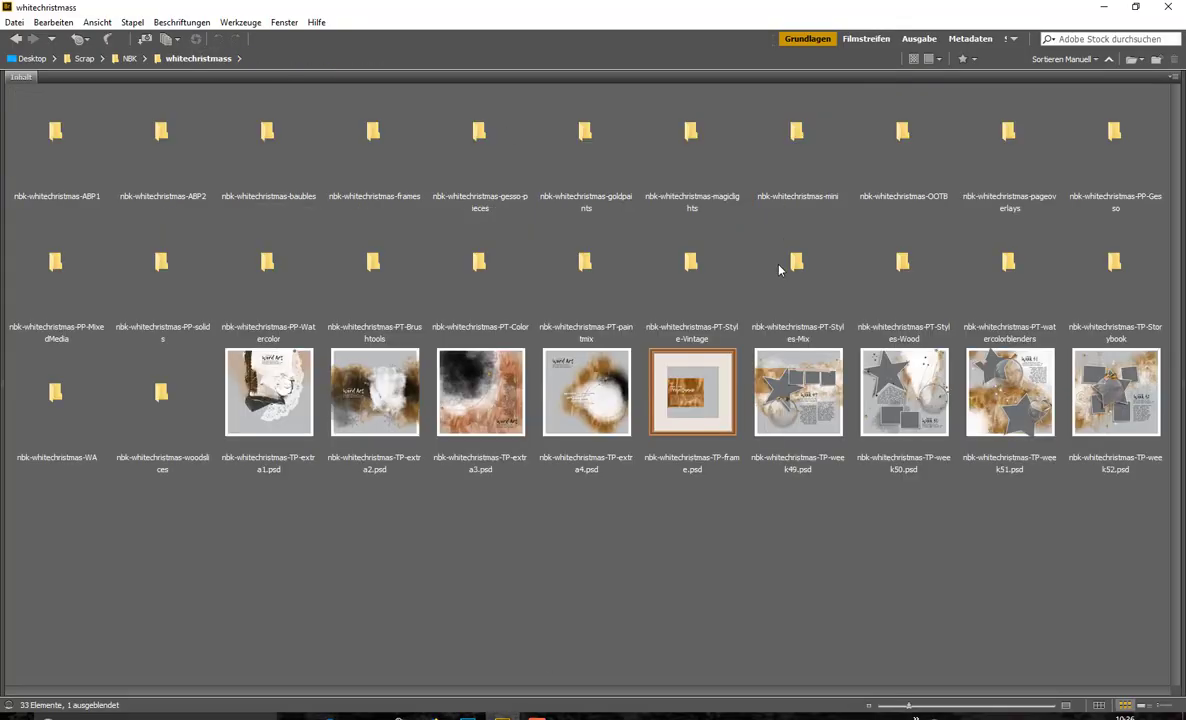
double_click(175, 250)
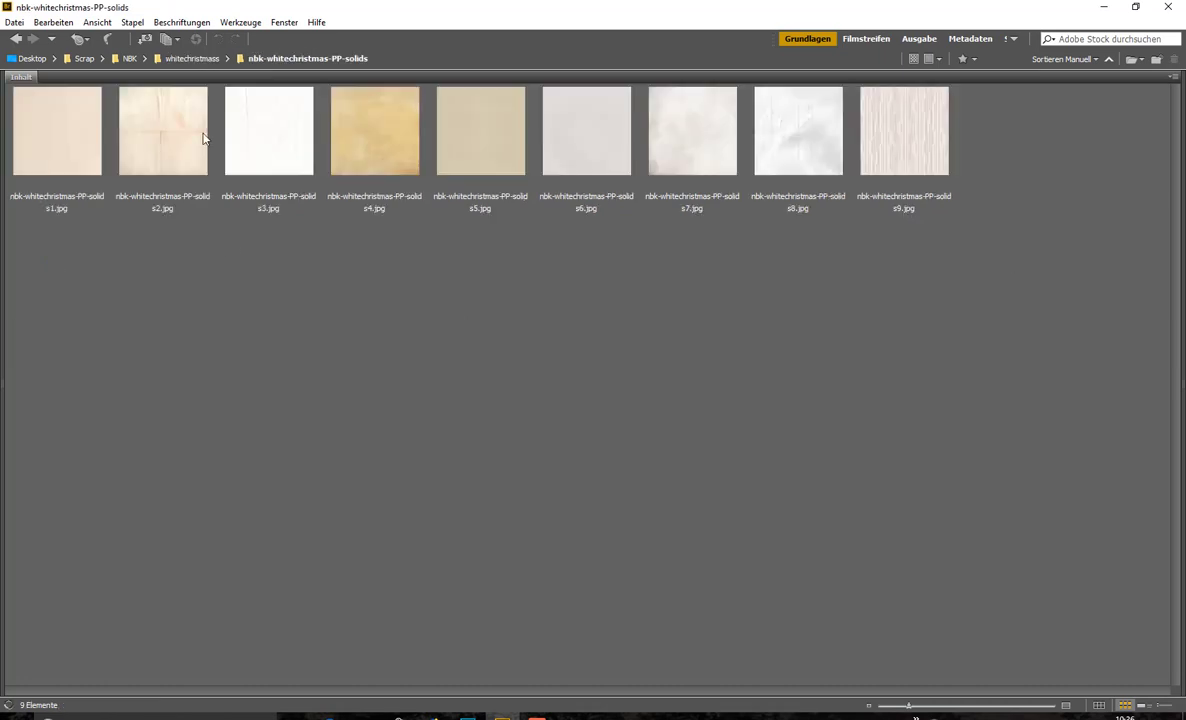
left_click(207, 60)
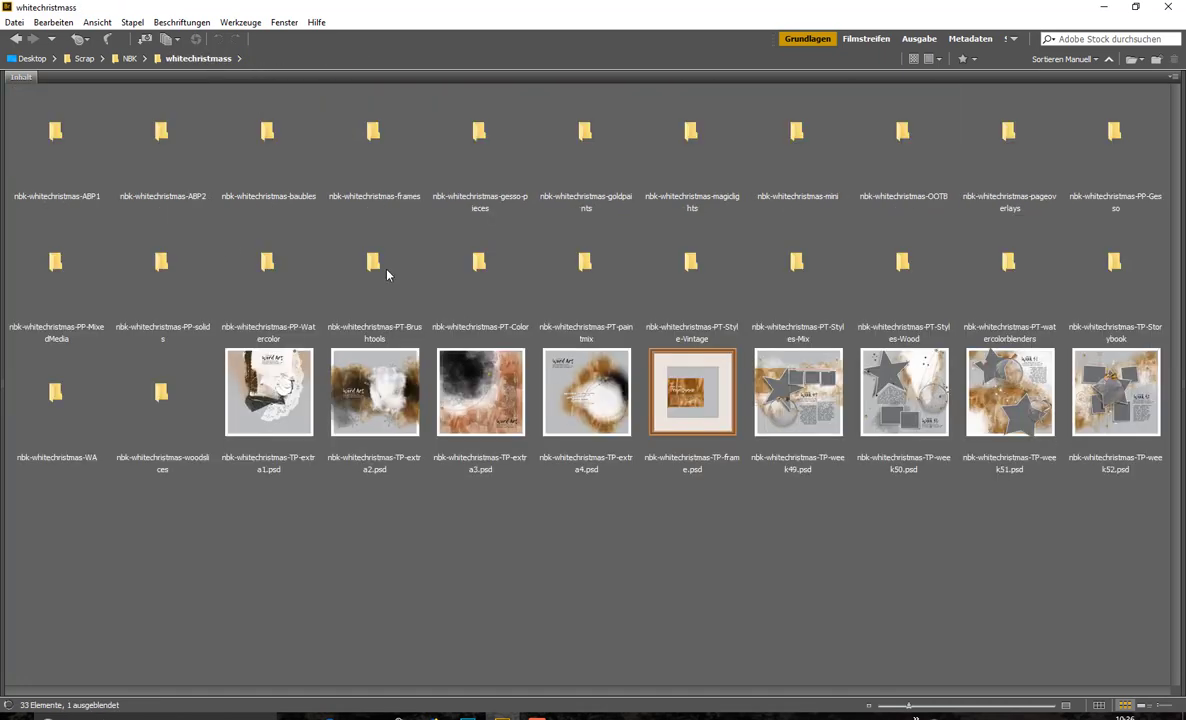
Open papers Watercolor4, Watercolor8 and Watercolor9 from the nbk-whitechristmas-PP-Watercolor folder in Bridge to view them in Photoshop.
double_click(296, 328)
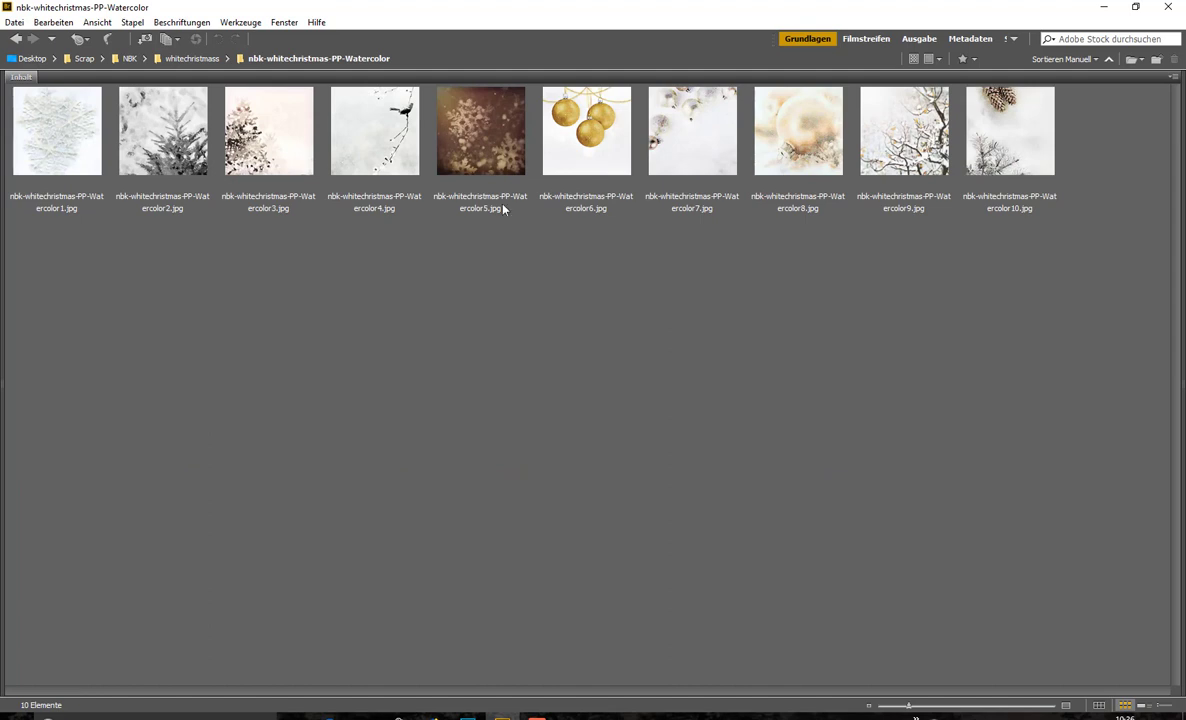
double_click(378, 137)
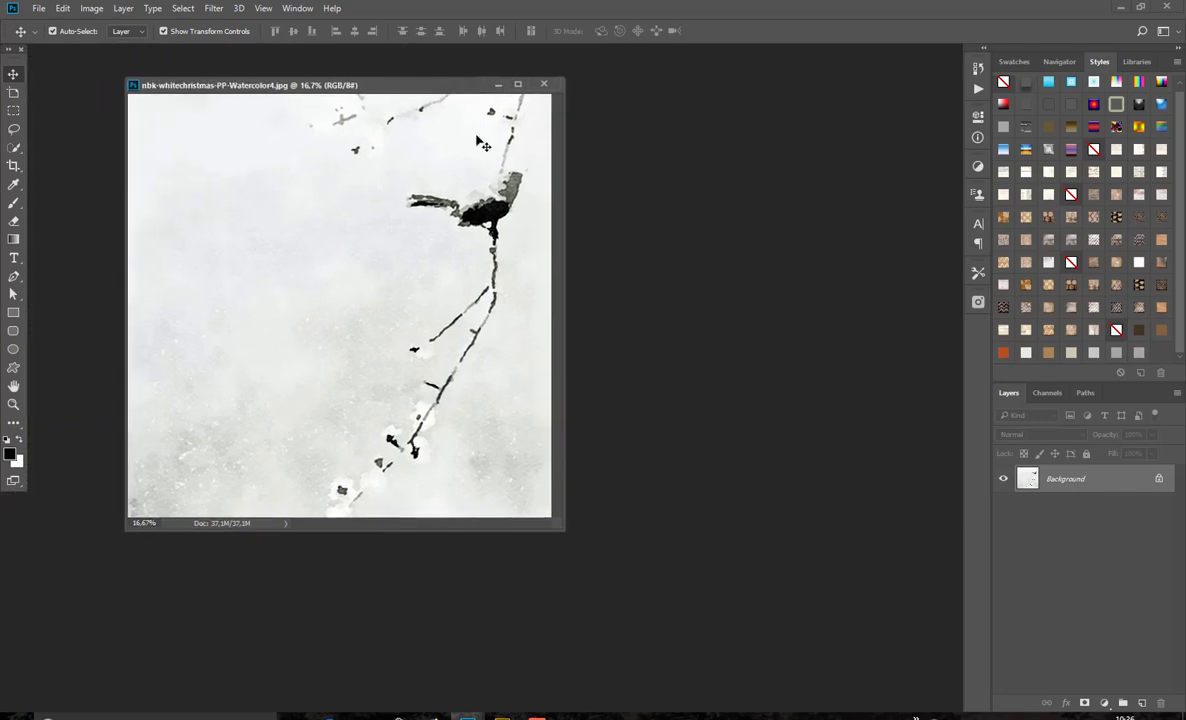
mouse_move(502, 714)
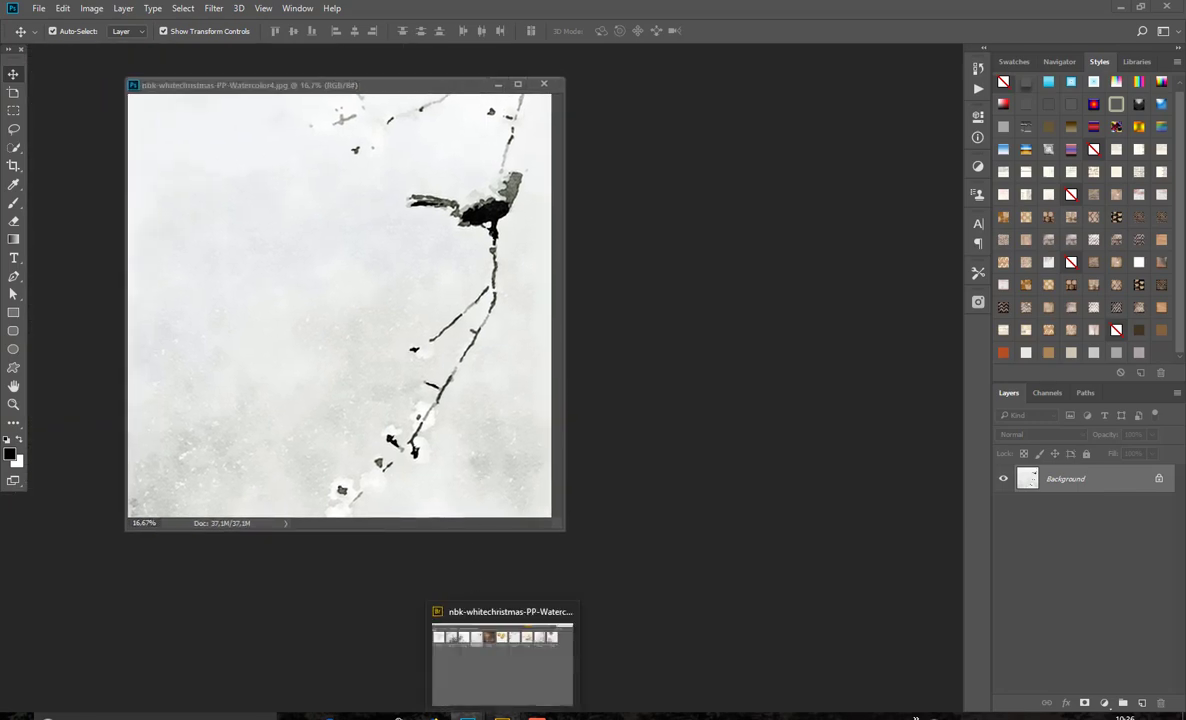
left_click(509, 610)
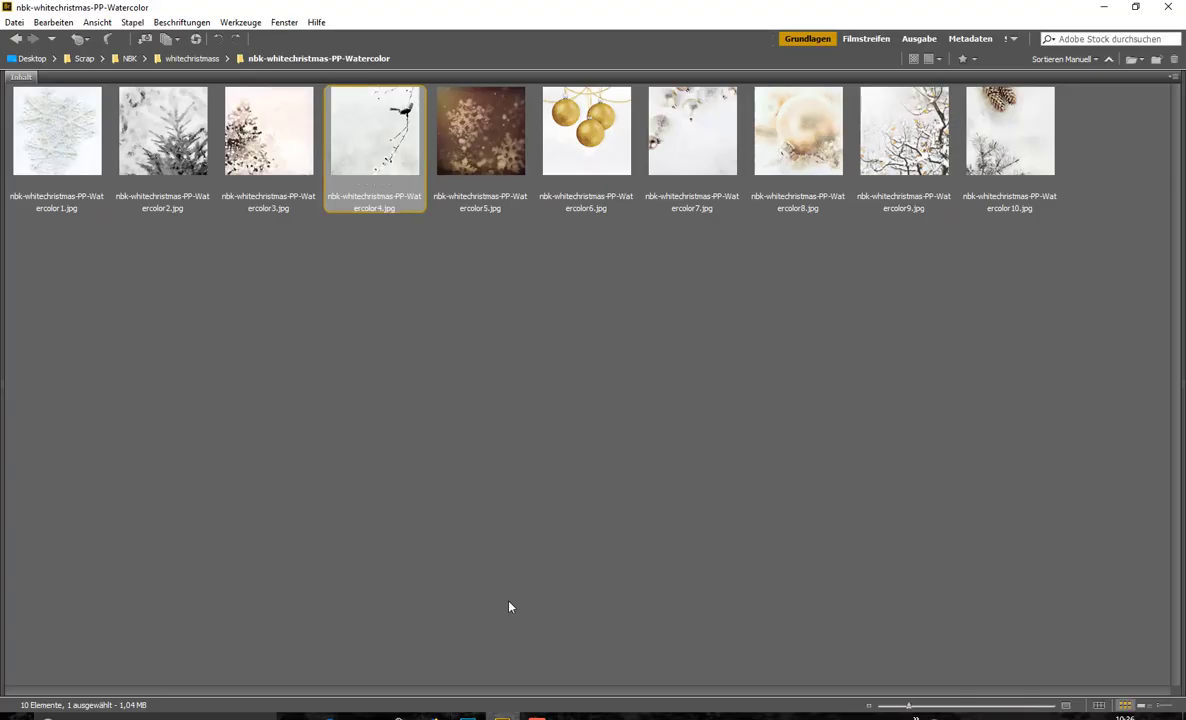
double_click(818, 168)
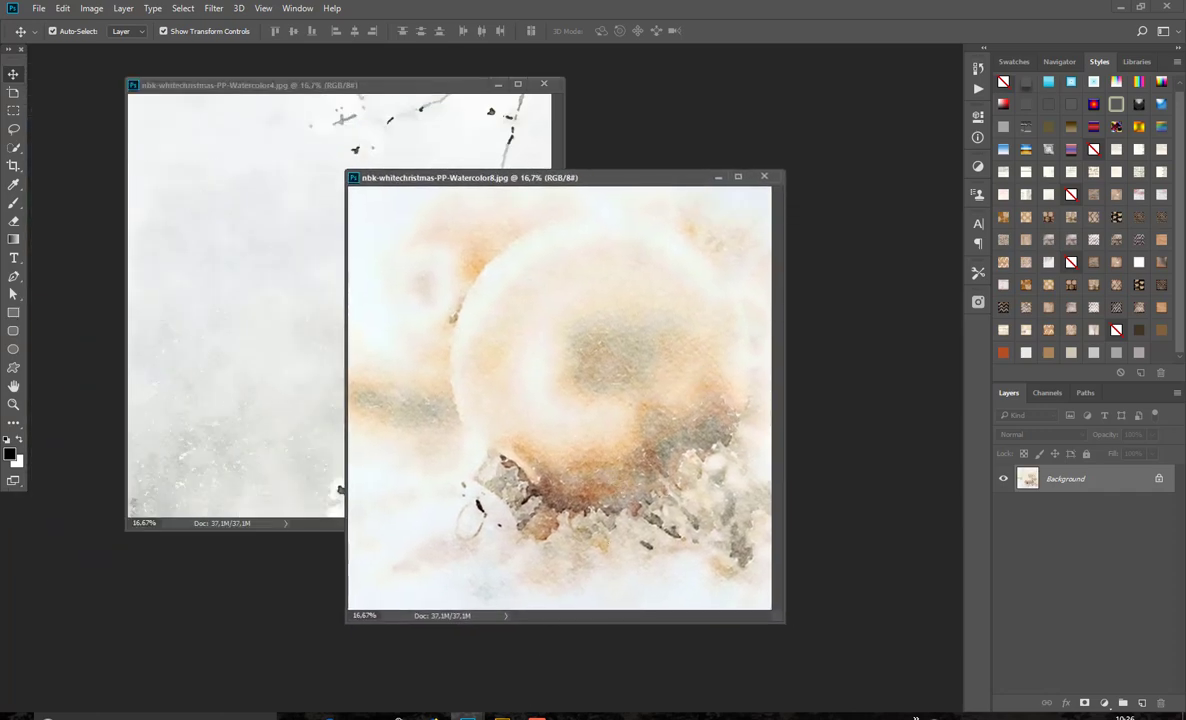
left_click(502, 716)
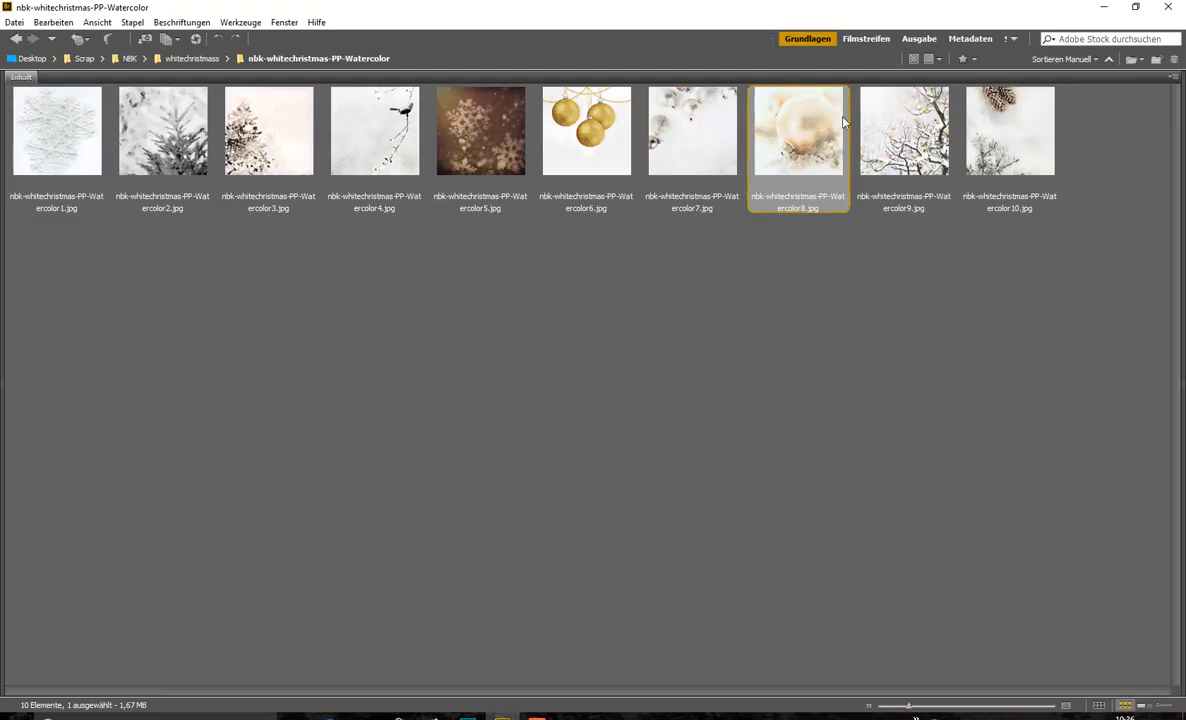
double_click(891, 147)
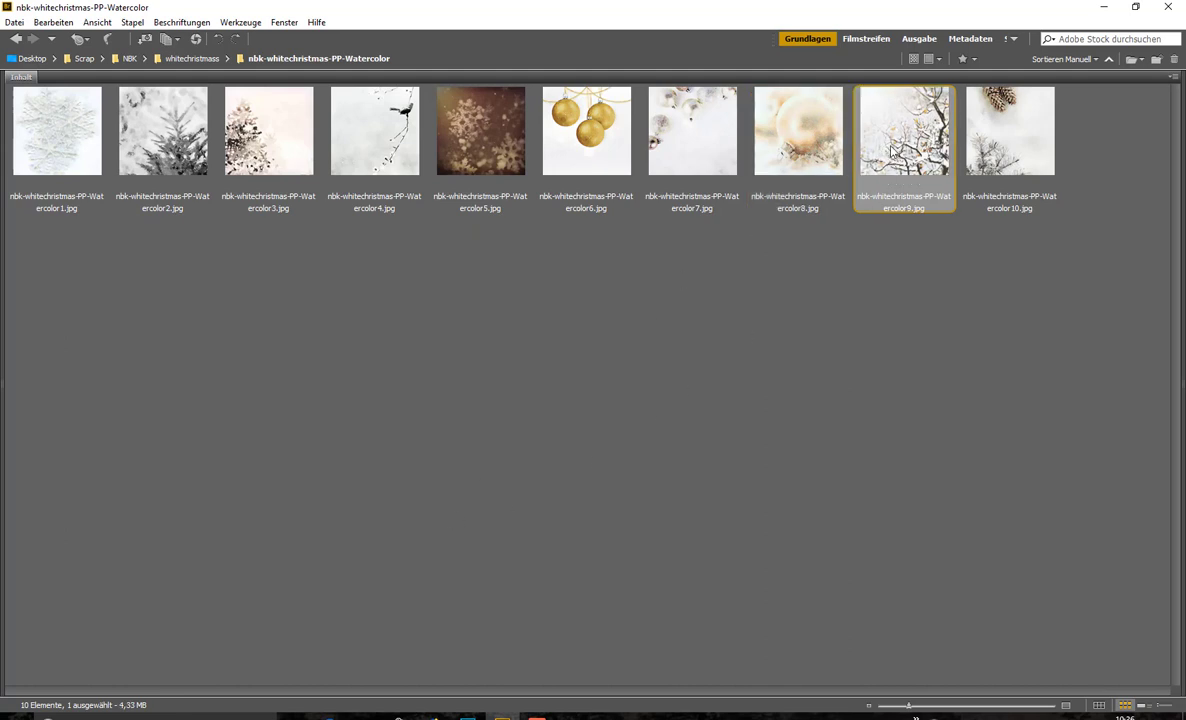
double_click(906, 130)
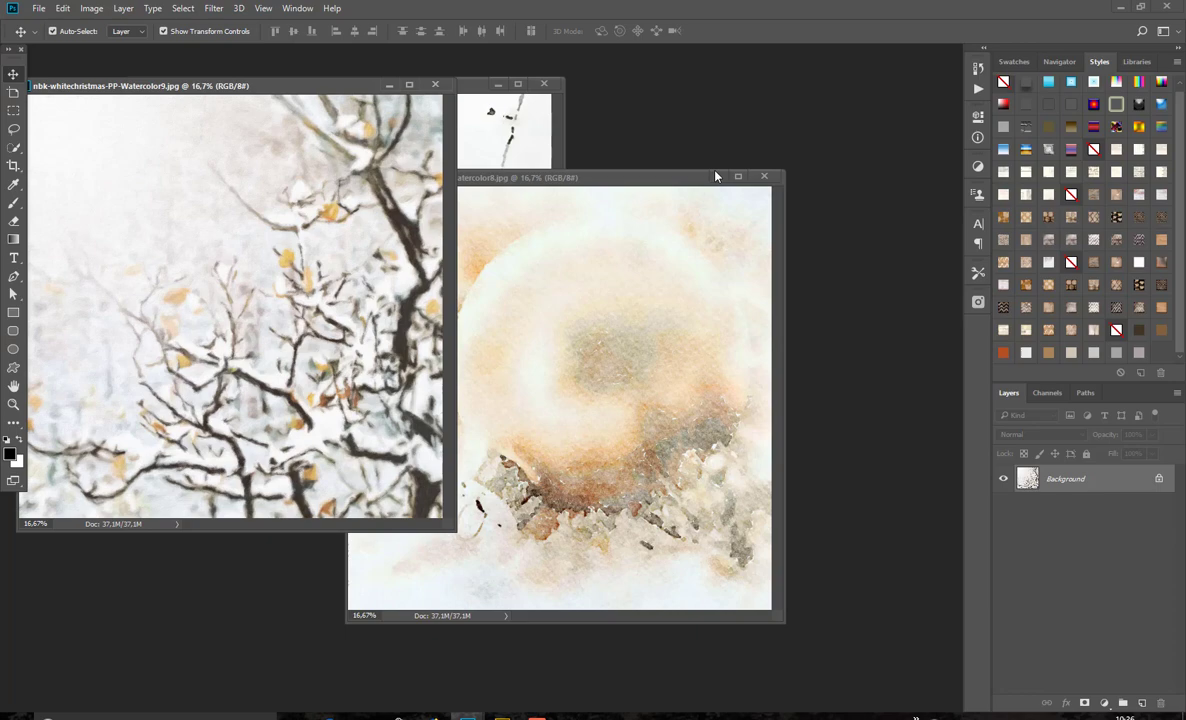
Close the three open watercolor papers.
left_click(435, 84)
left_click(764, 176)
left_click(544, 84)
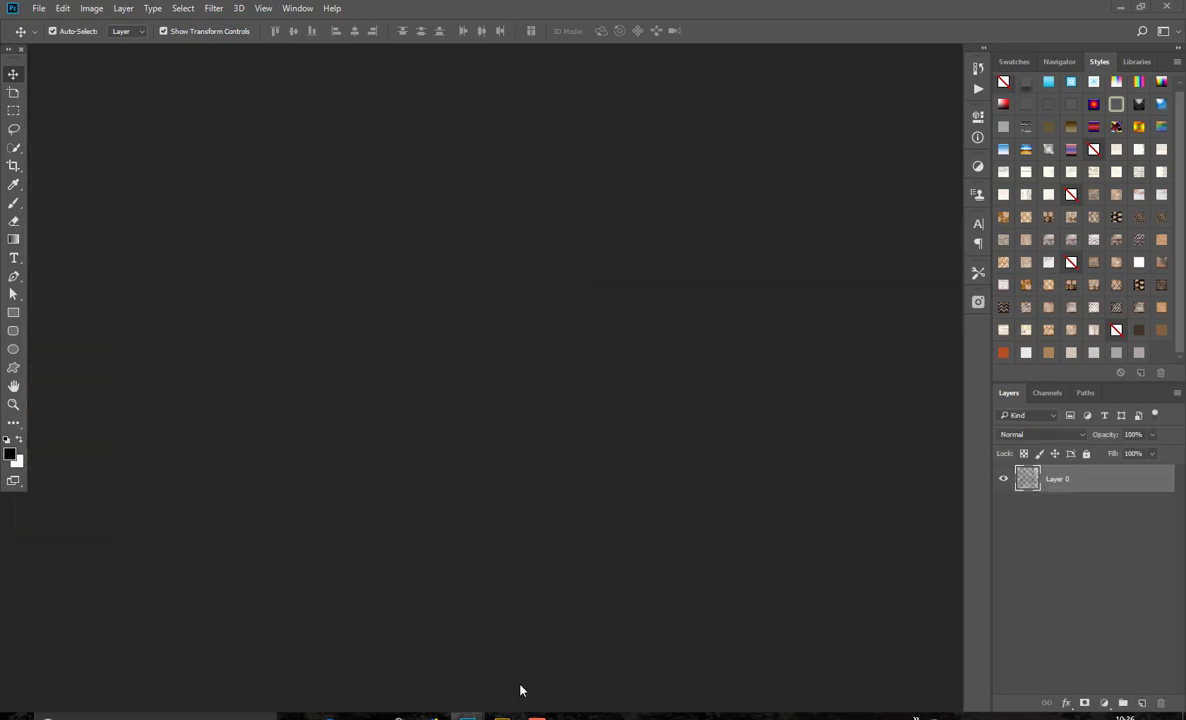
Open nbk-whitechristmas-TP-Storybook-2-3.psd from the nbk-whitechristmas-TP-Storybook folder in Bridge and place its window fully in view.
left_click(502, 716)
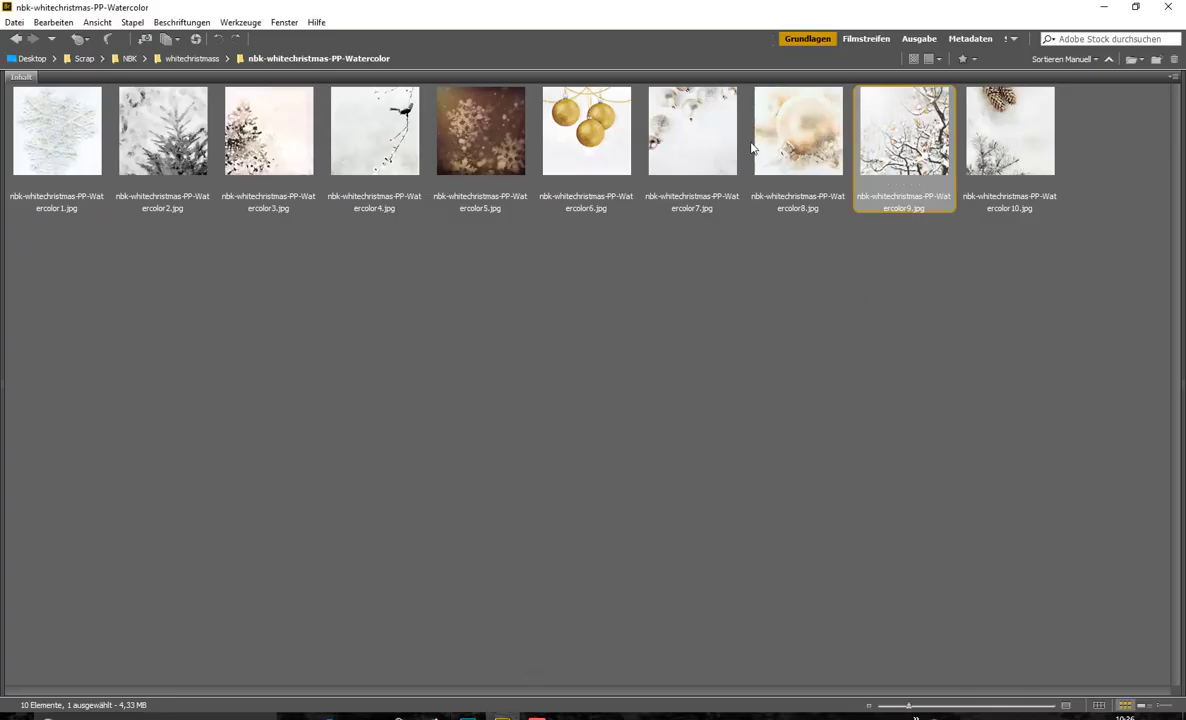
left_click(193, 59)
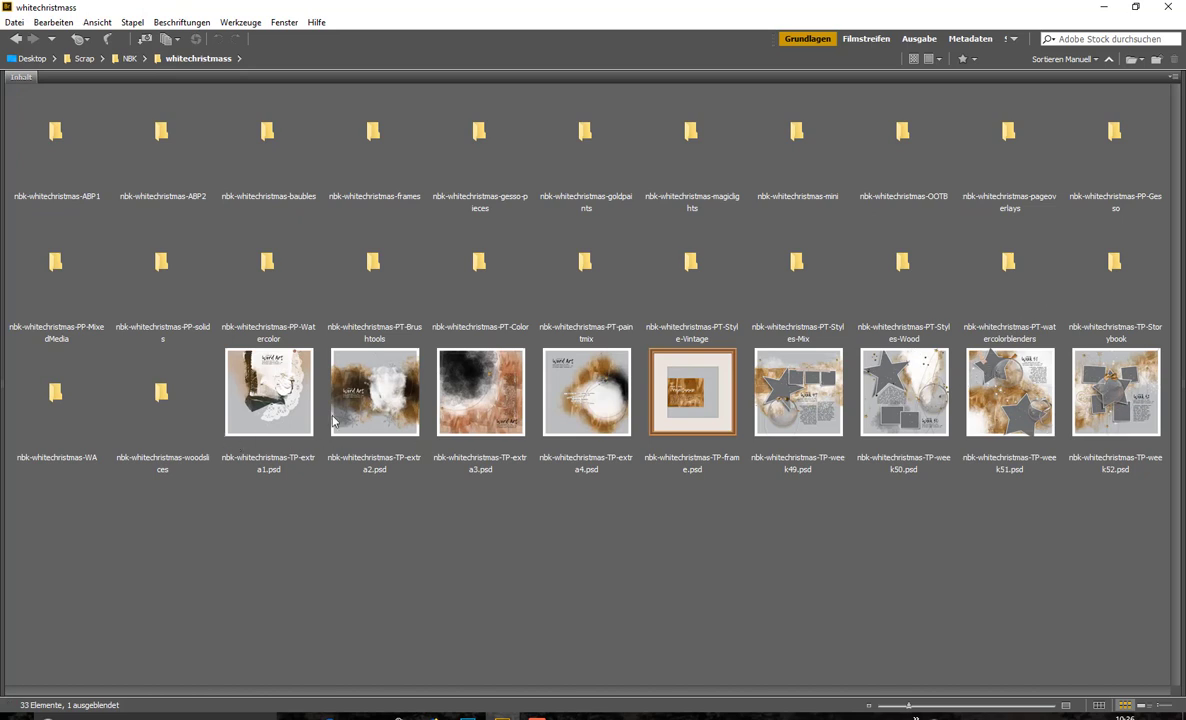
double_click(1110, 262)
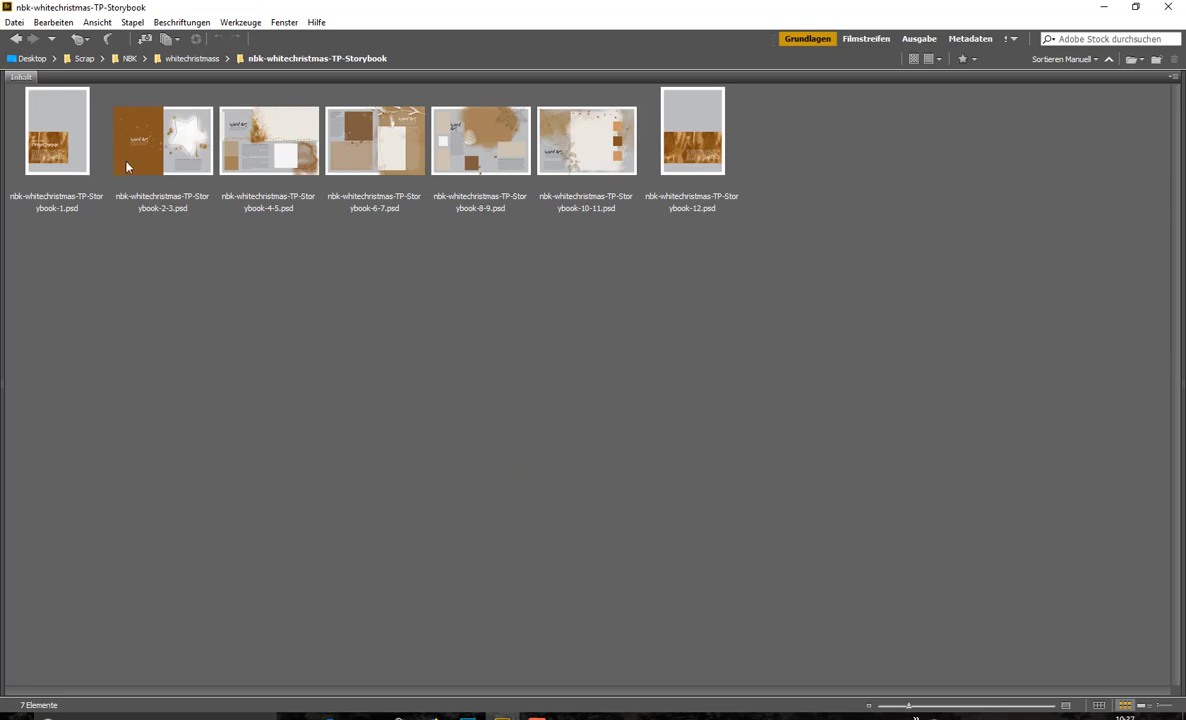
double_click(192, 152)
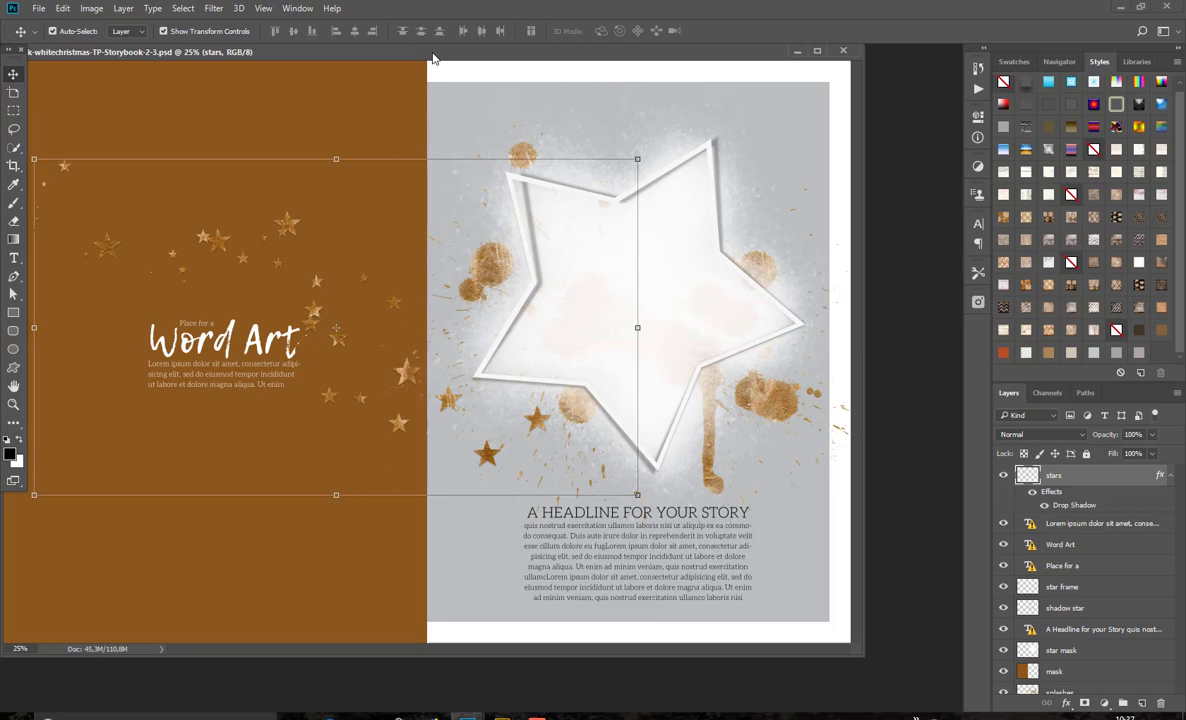
left_click_drag(436, 50, 495, 62)
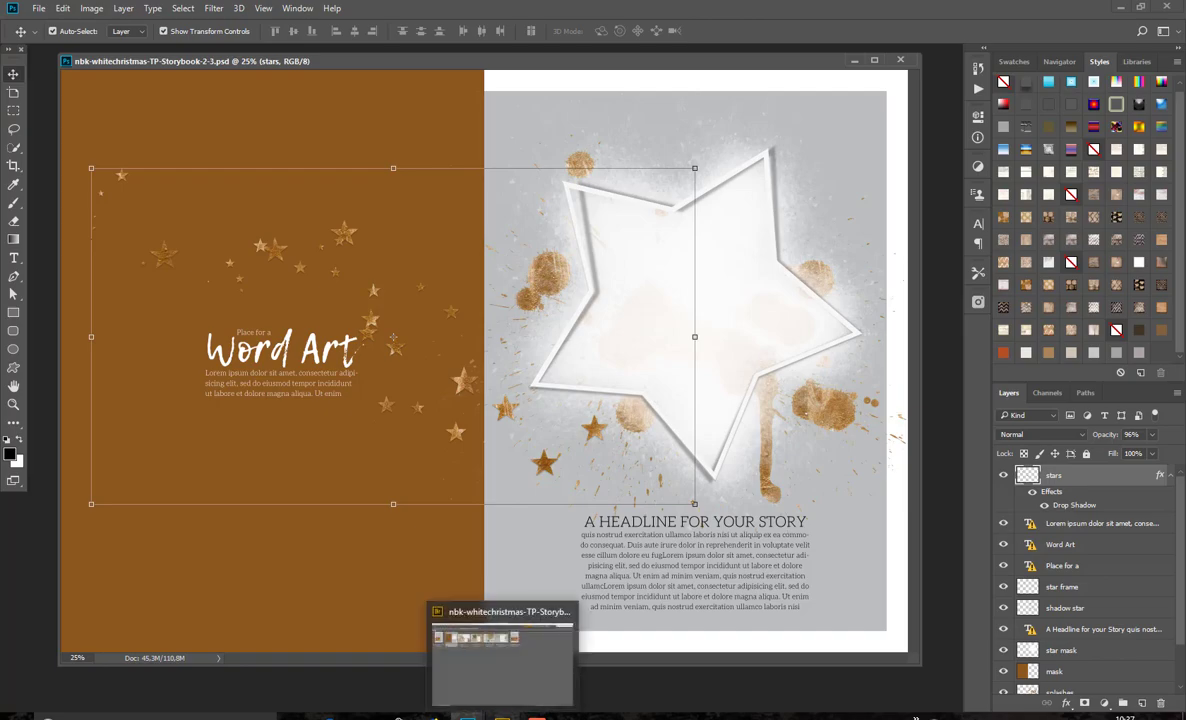
Browse the nbk-whitechristmas-WA word art folder in Bridge and go on to the nbk-whitechristmas-woodslices folder.
left_click(502, 714)
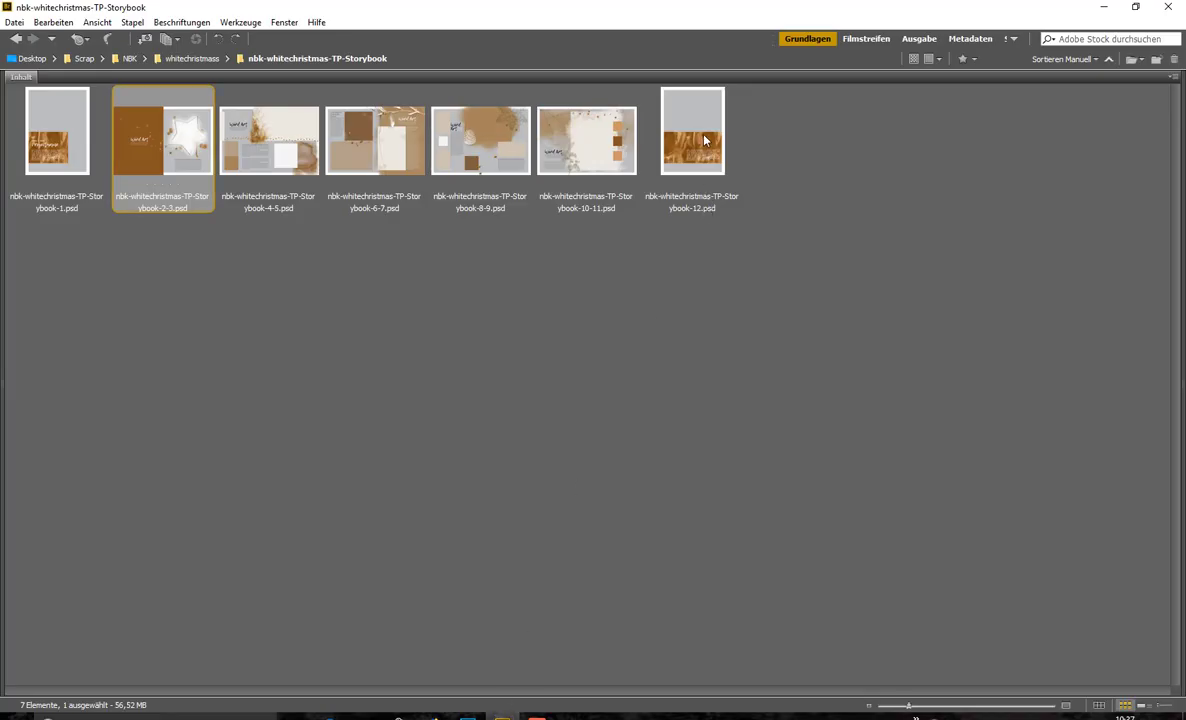
left_click(195, 59)
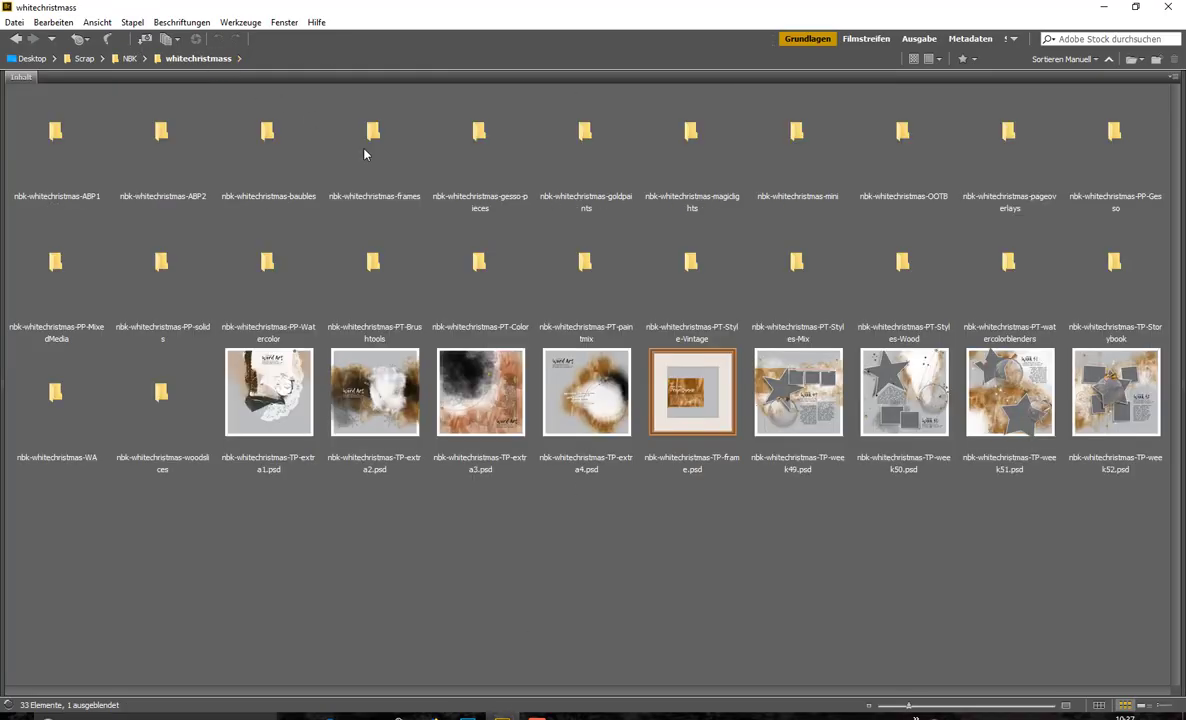
double_click(79, 416)
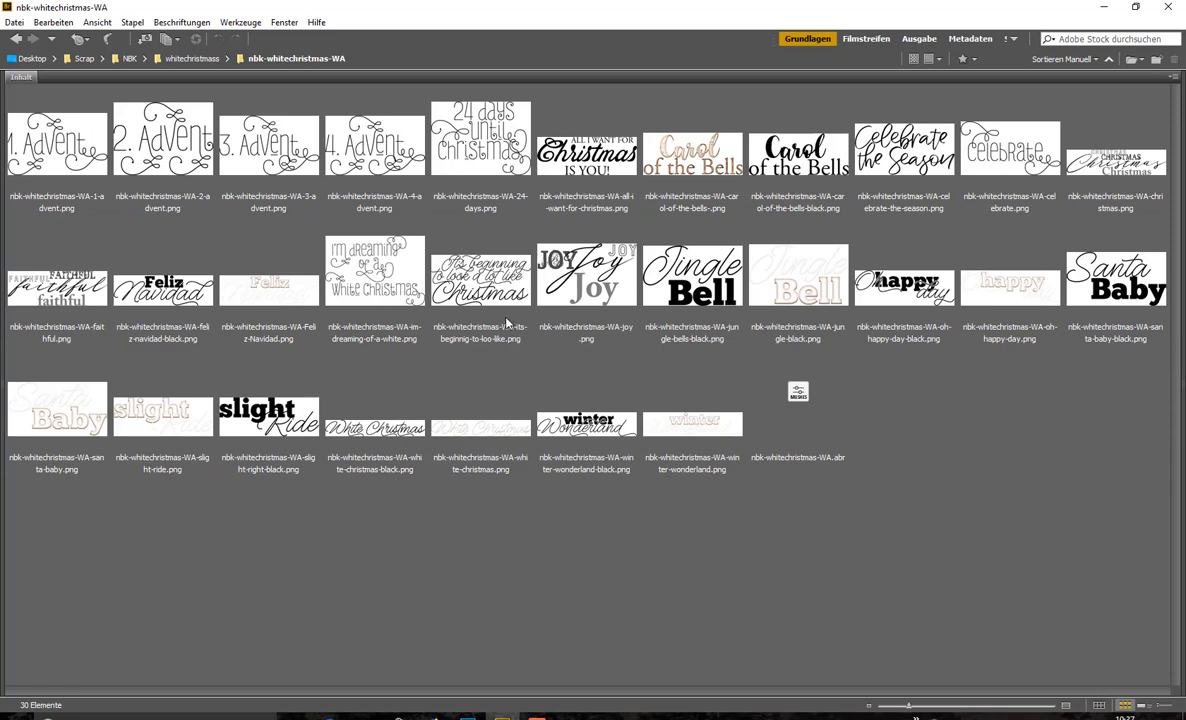
left_click(467, 716)
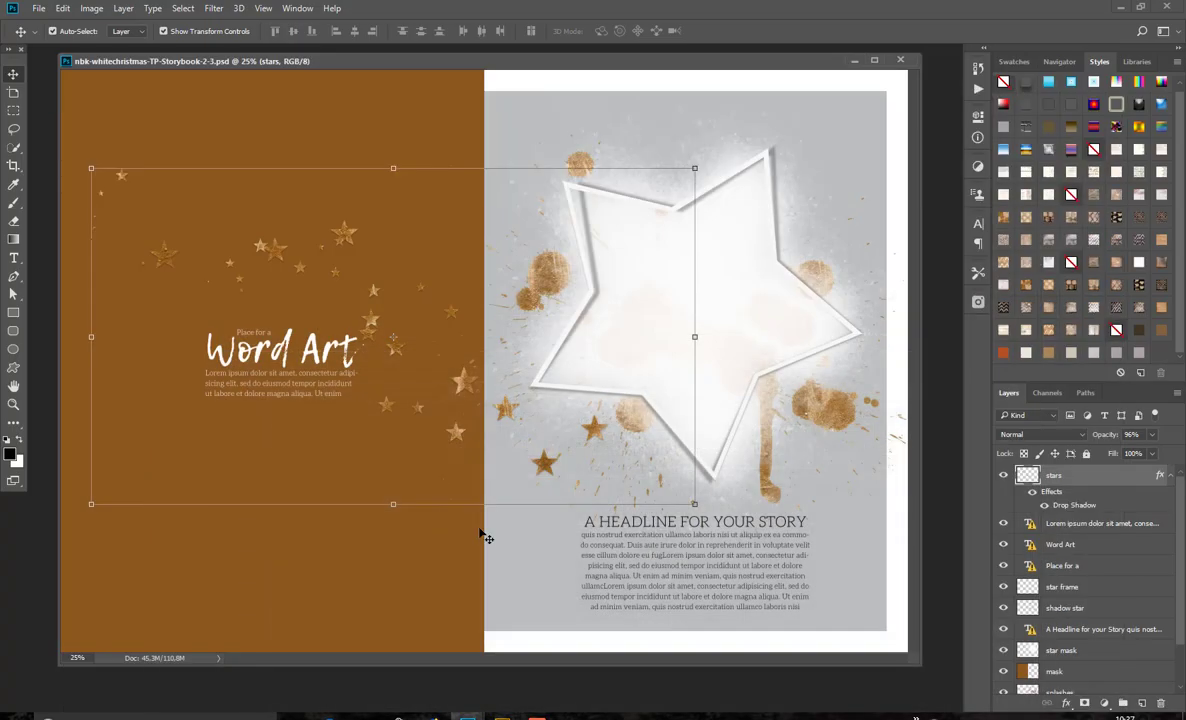
left_click(502, 716)
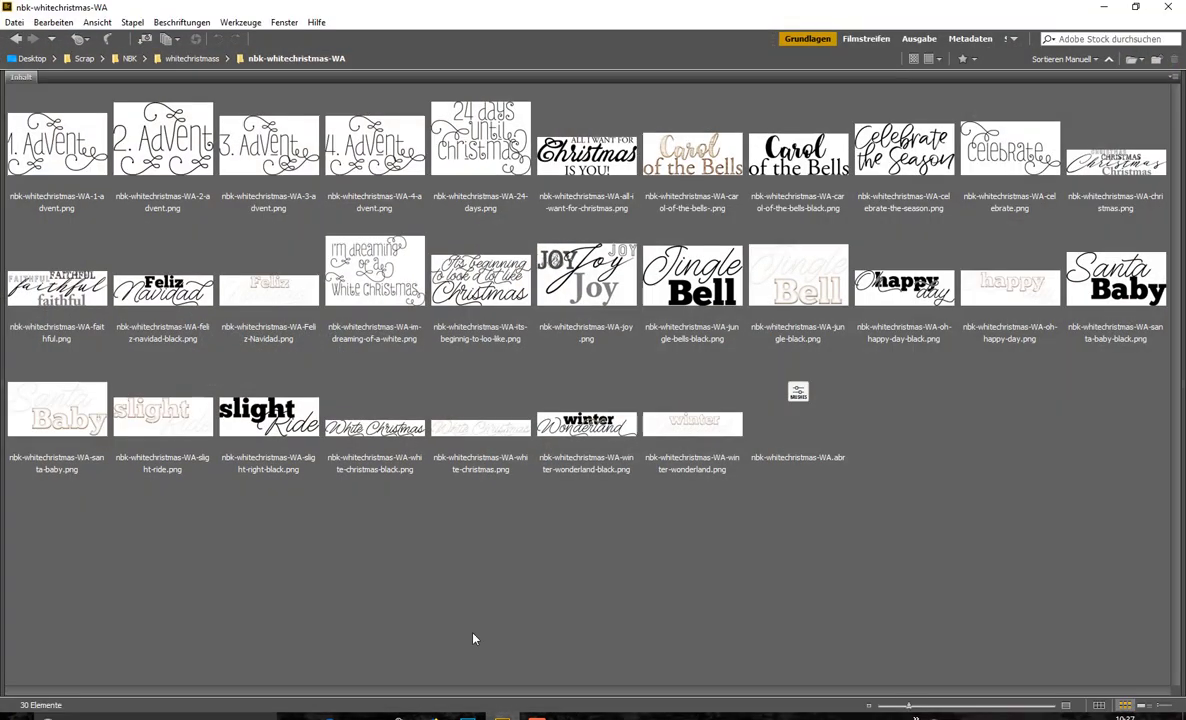
left_click(194, 59)
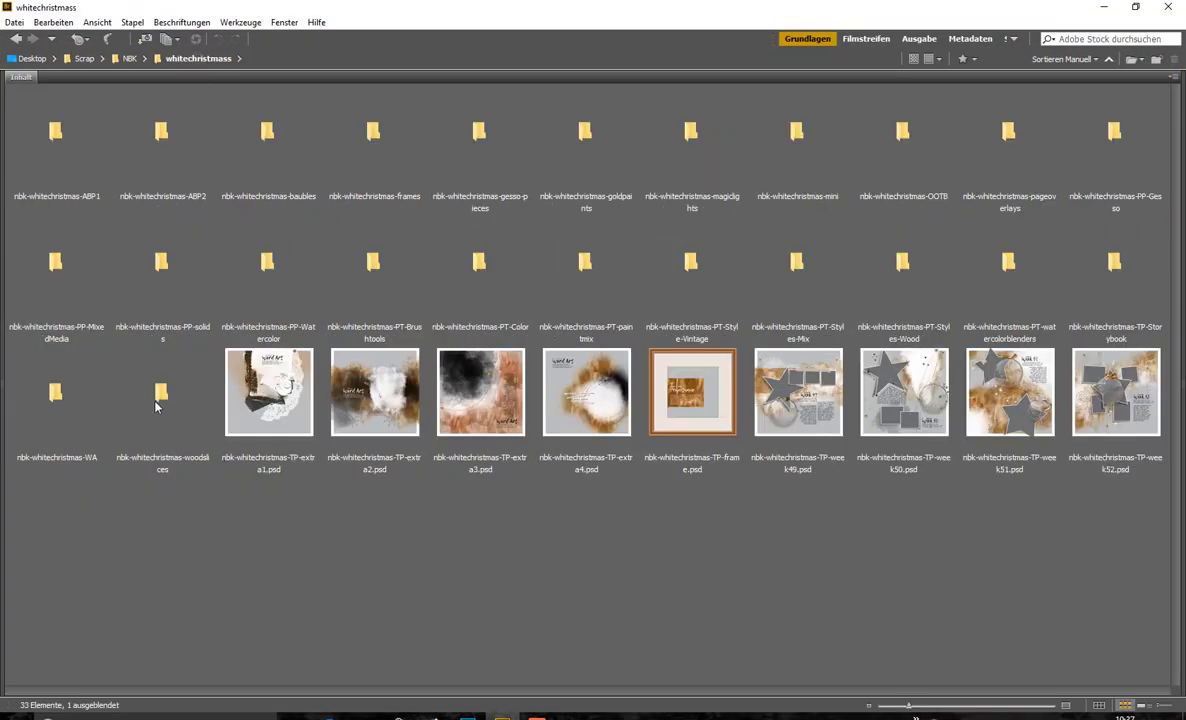
double_click(156, 404)
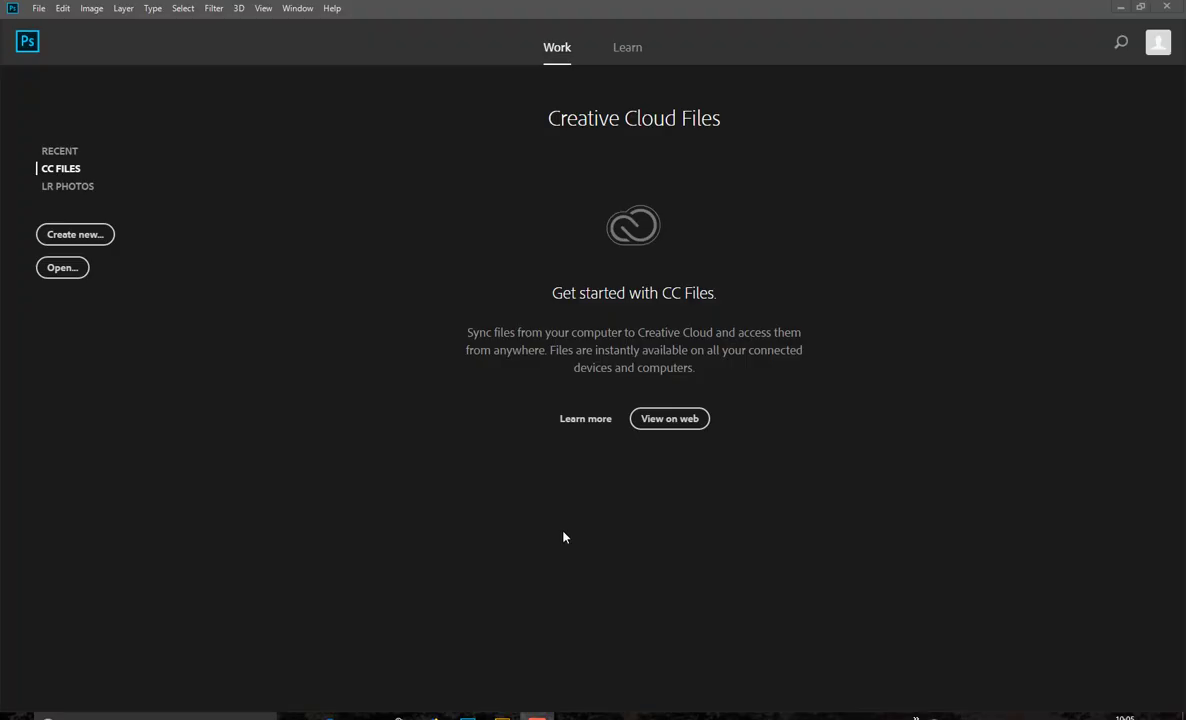
Open nbk-whitechristmas-PP-solids3.jpg from the nbk-whitechristmas-PP-solids folder in Bridge, converting its colors to the working space.
left_click(506, 716)
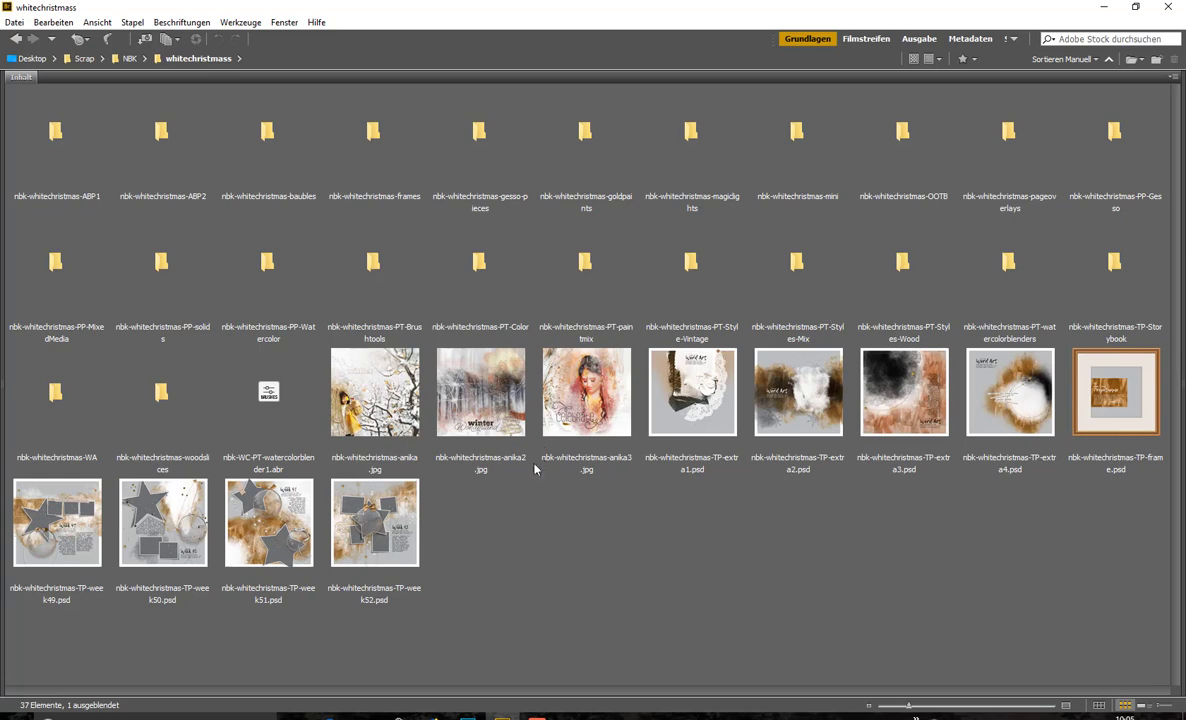
double_click(172, 300)
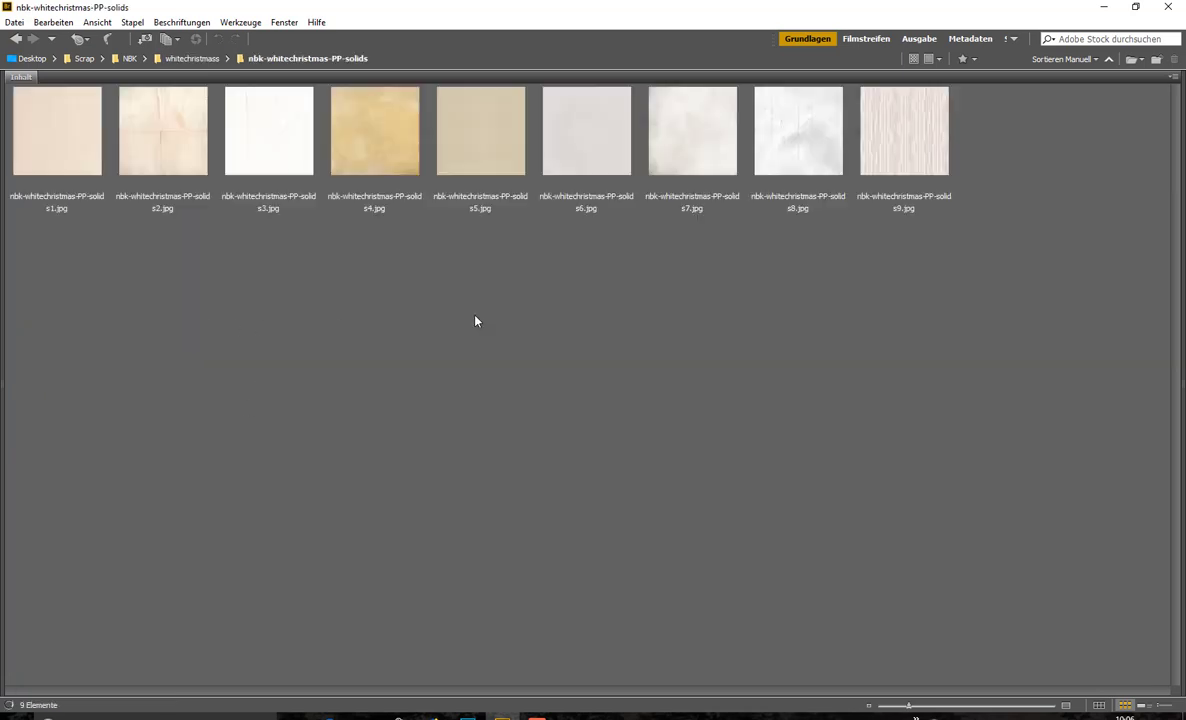
left_click(295, 137)
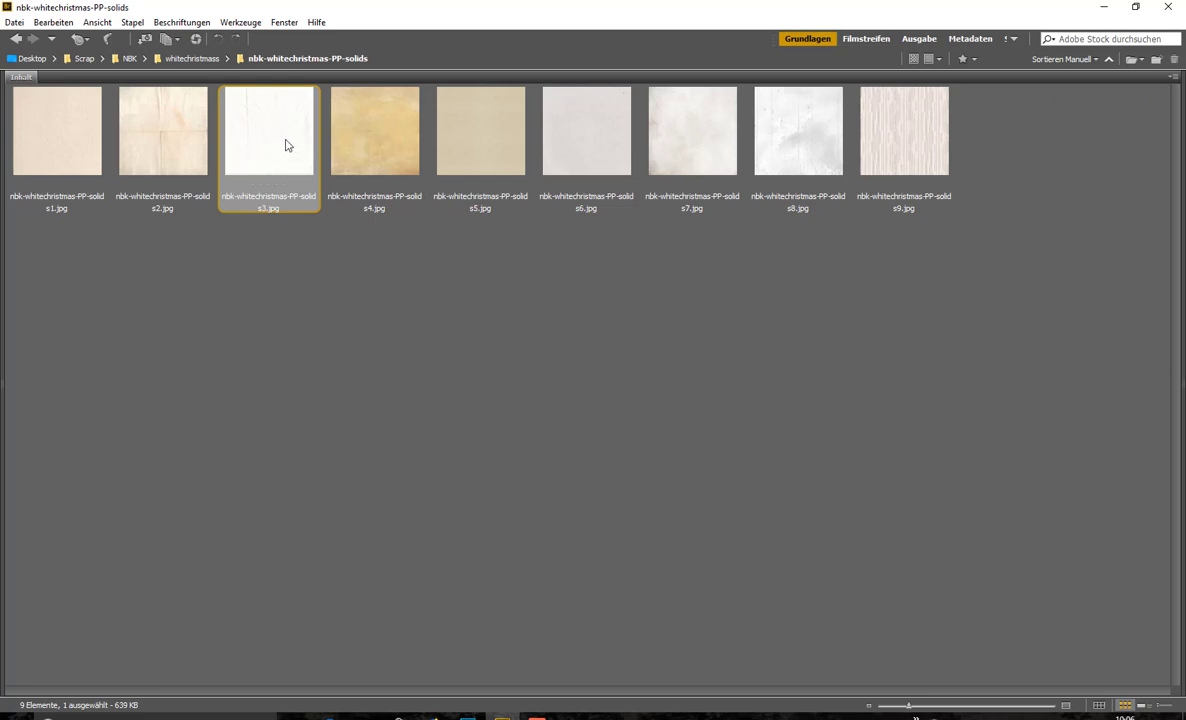
double_click(290, 135)
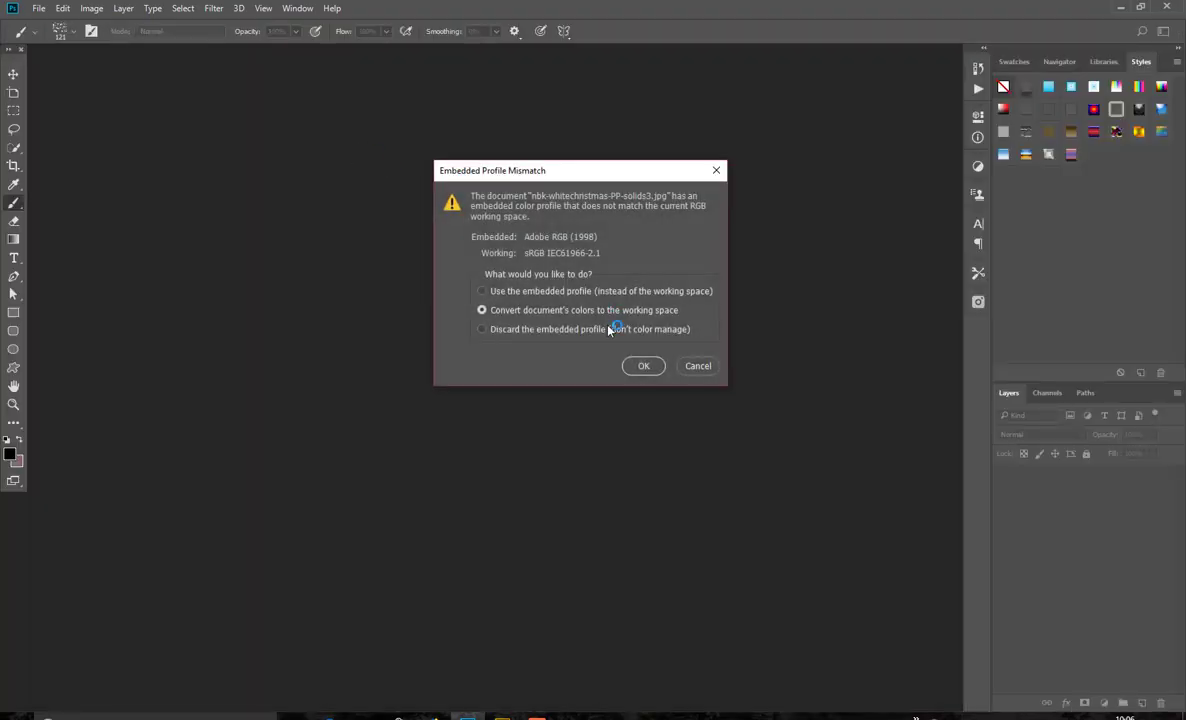
left_click(638, 368)
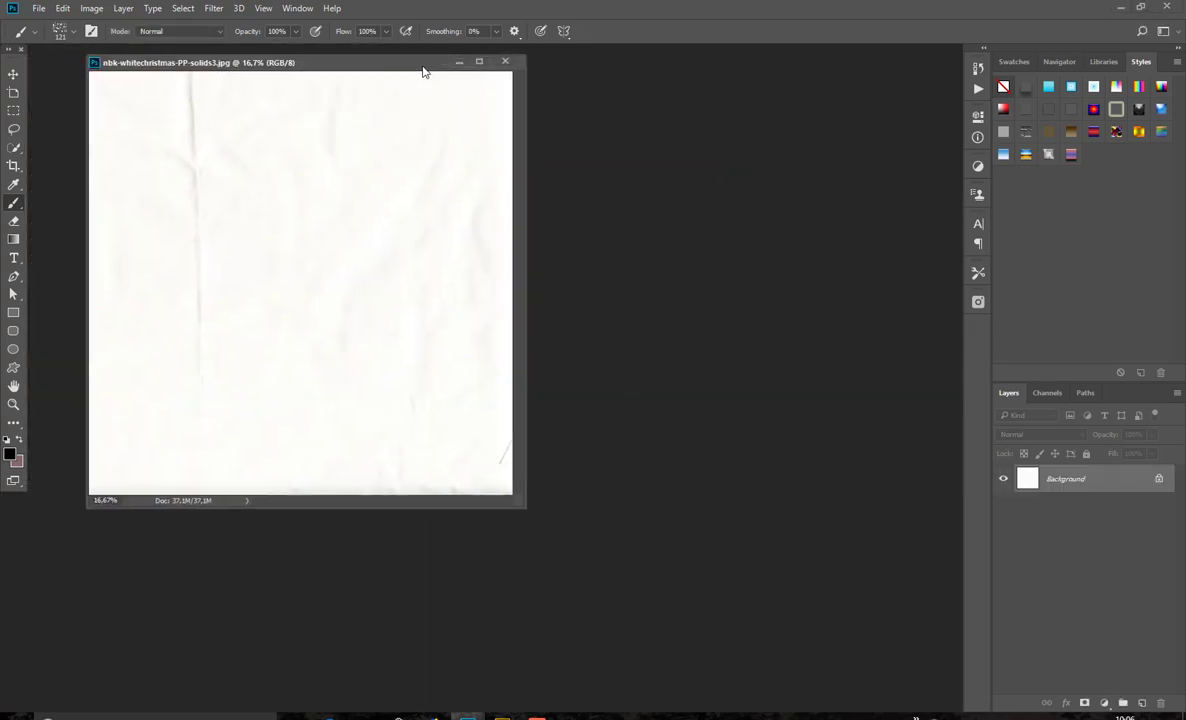
Dock the nbk-whitechristmas-PP-solids3.jpg document window into the workspace and enlarge the paper on screen.
right_click(499, 49)
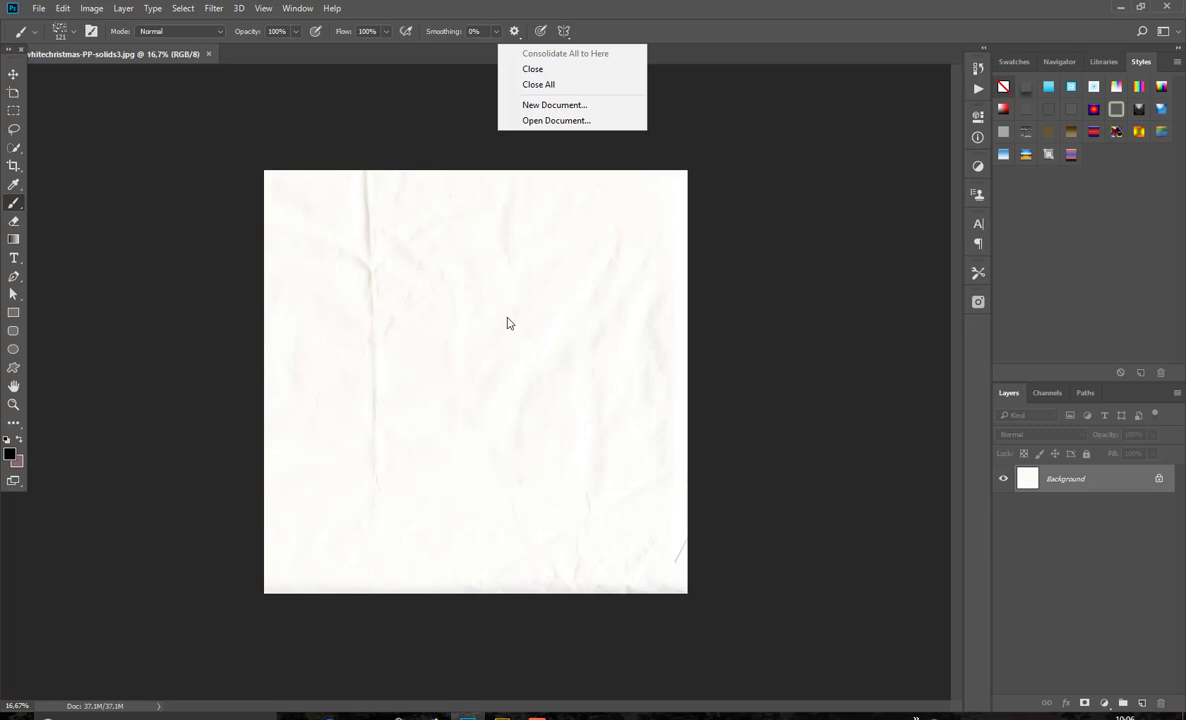
left_click(556, 238)
key("ctrl+plus")
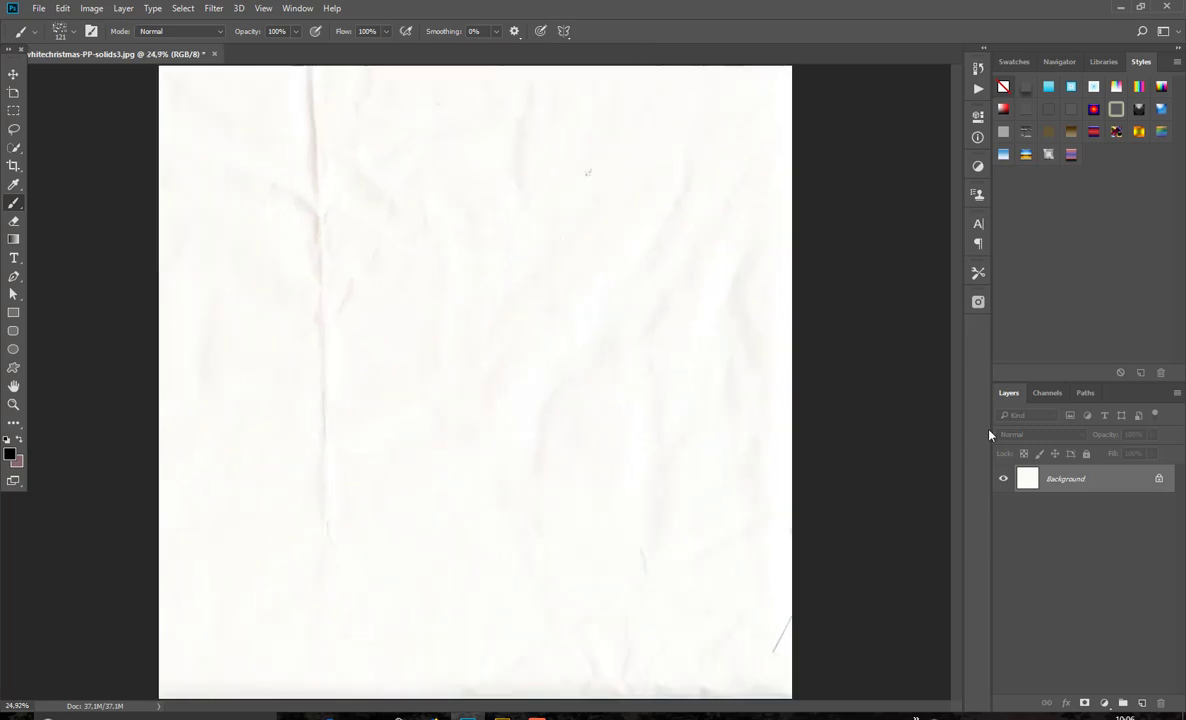
Add a new layer above the paper, then load nbk-WC-PT-Brushtools.abr from the nbk-whitechristmas-PT-Brushtools folder in Bridge.
key("ctrl+shift+alt+n")
key("alt+Tab")
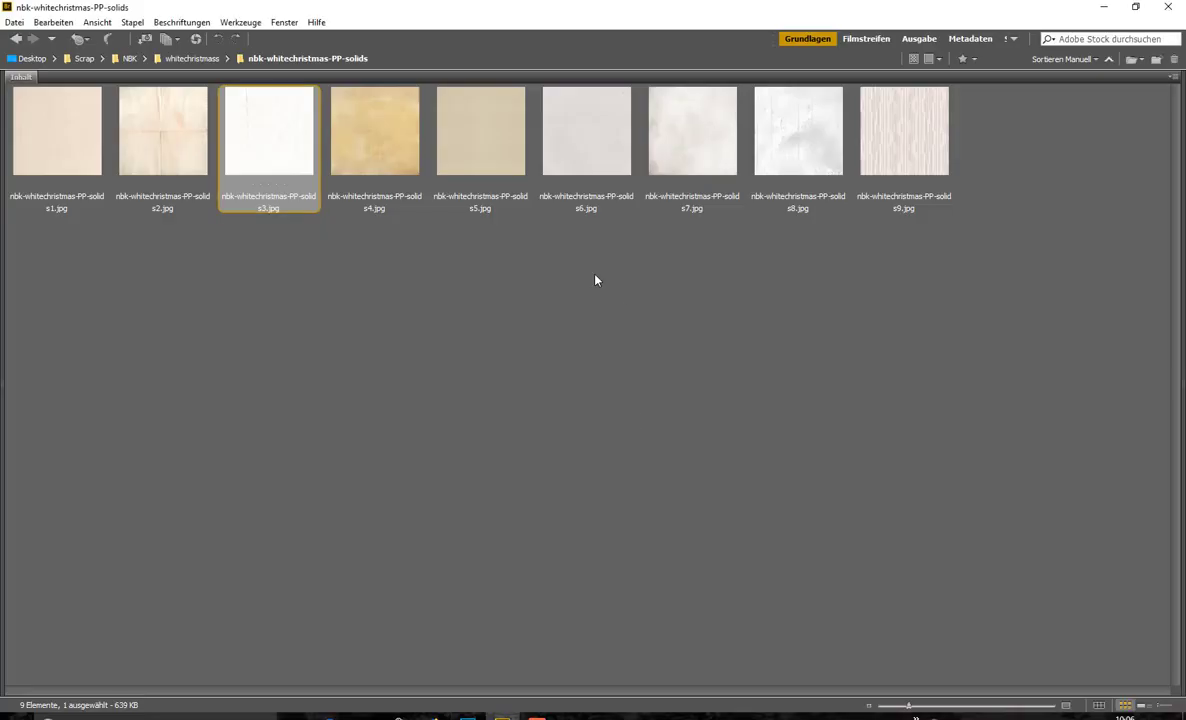
left_click(186, 57)
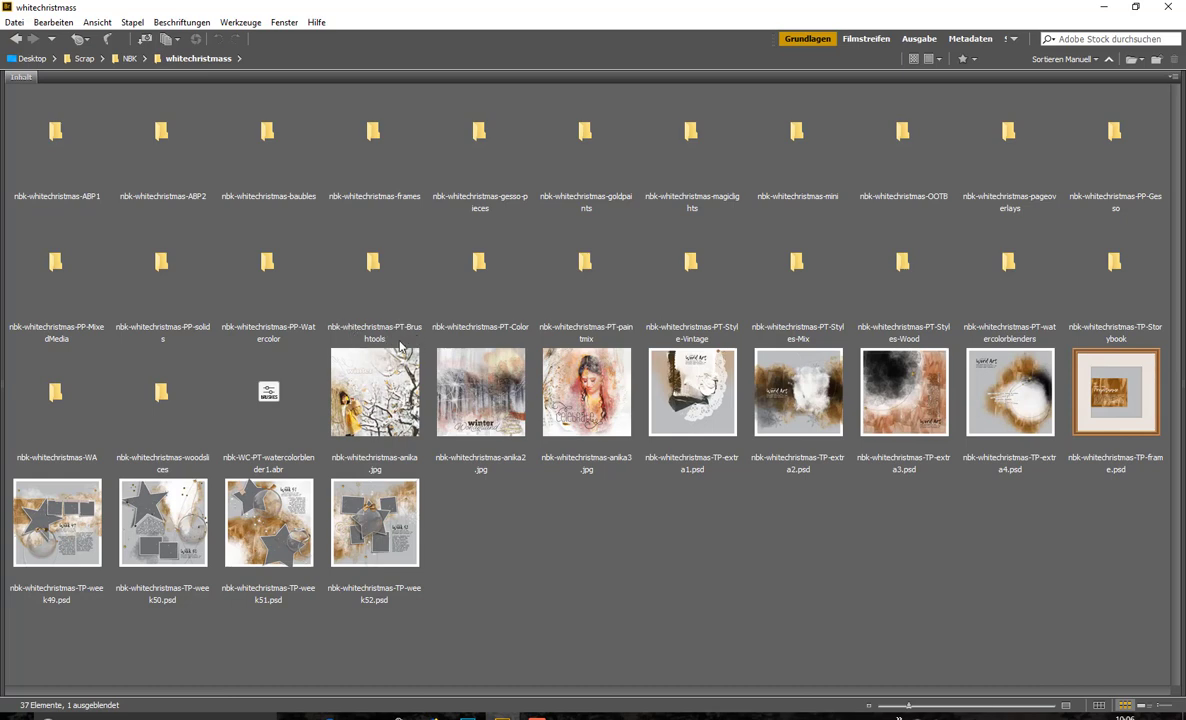
left_click(372, 268)
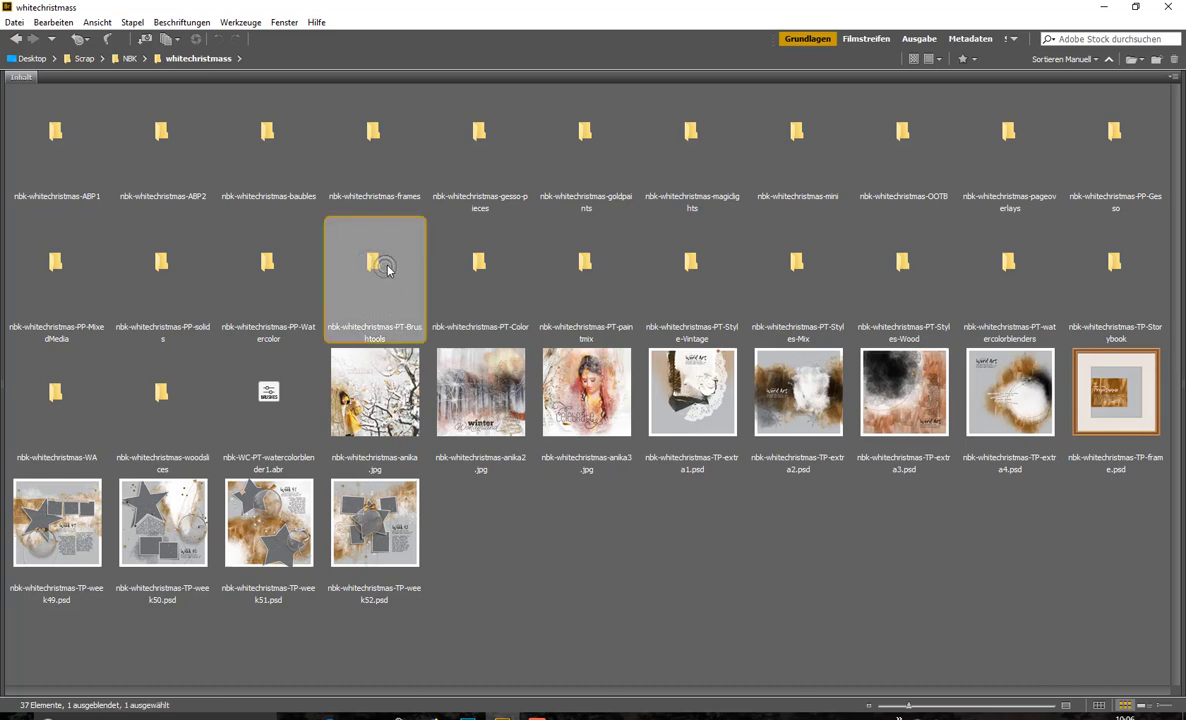
double_click(366, 262)
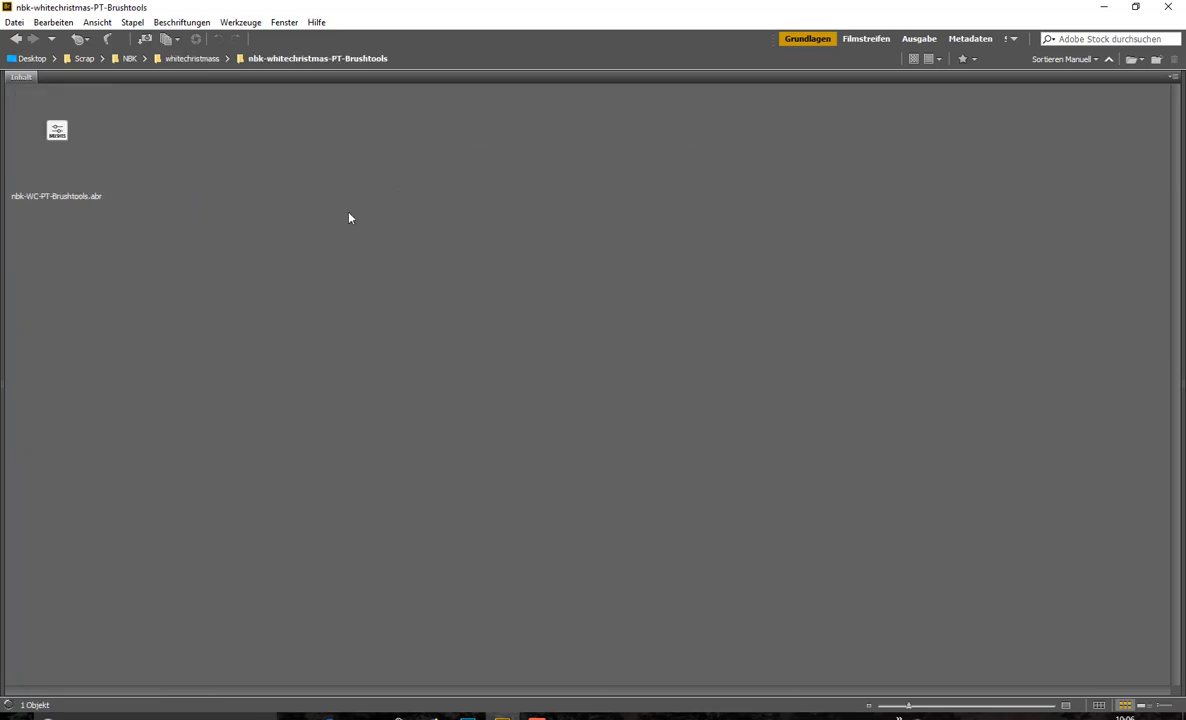
double_click(58, 131)
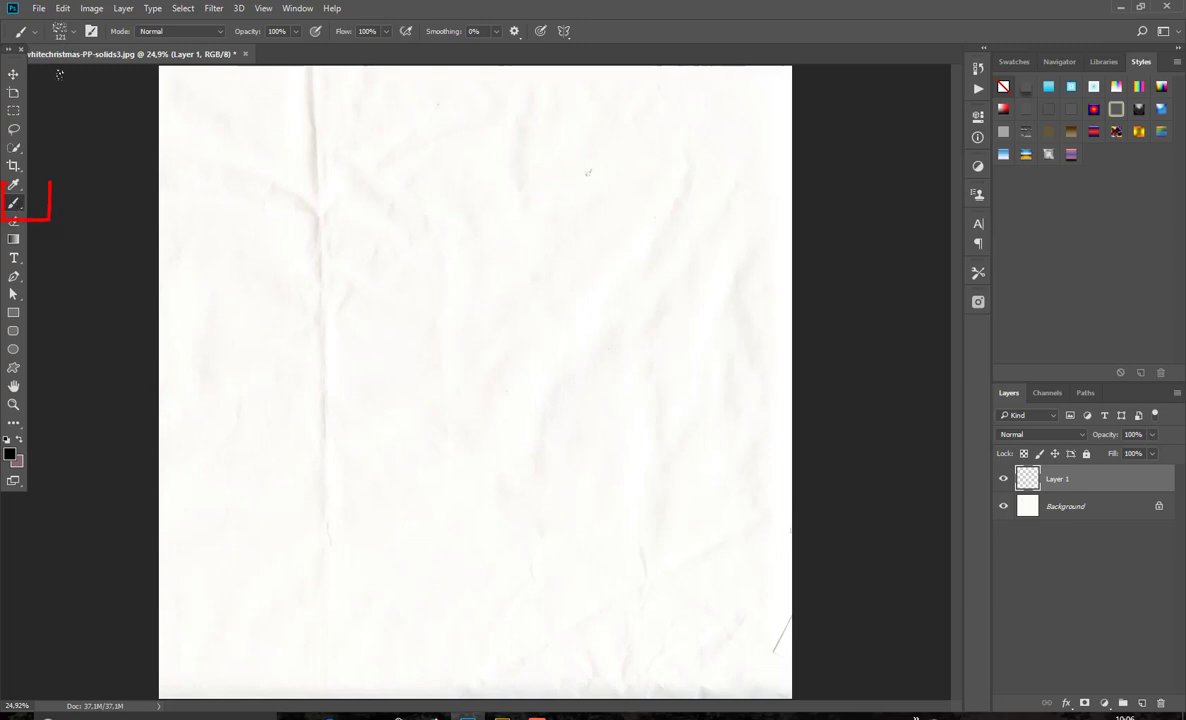
Expand the nbk-WC-PT-Brushtools group in the brush presets and look through its brushes and the preset options.
left_click(74, 34)
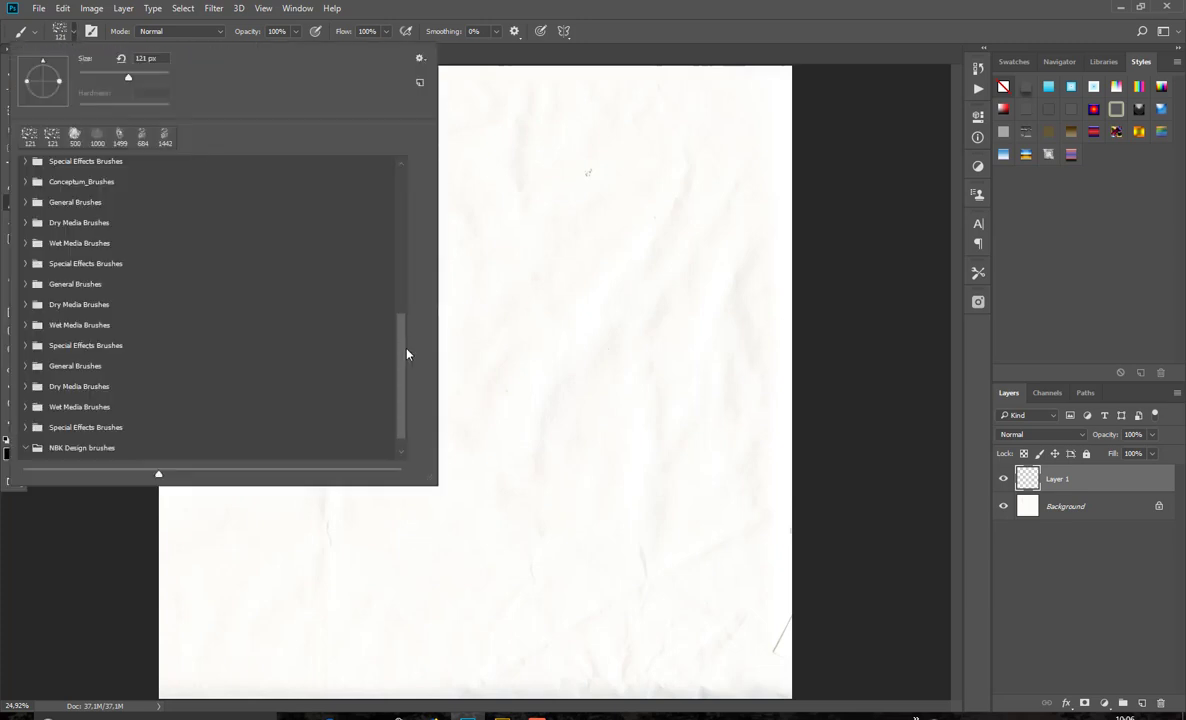
left_click_drag(405, 350, 405, 430)
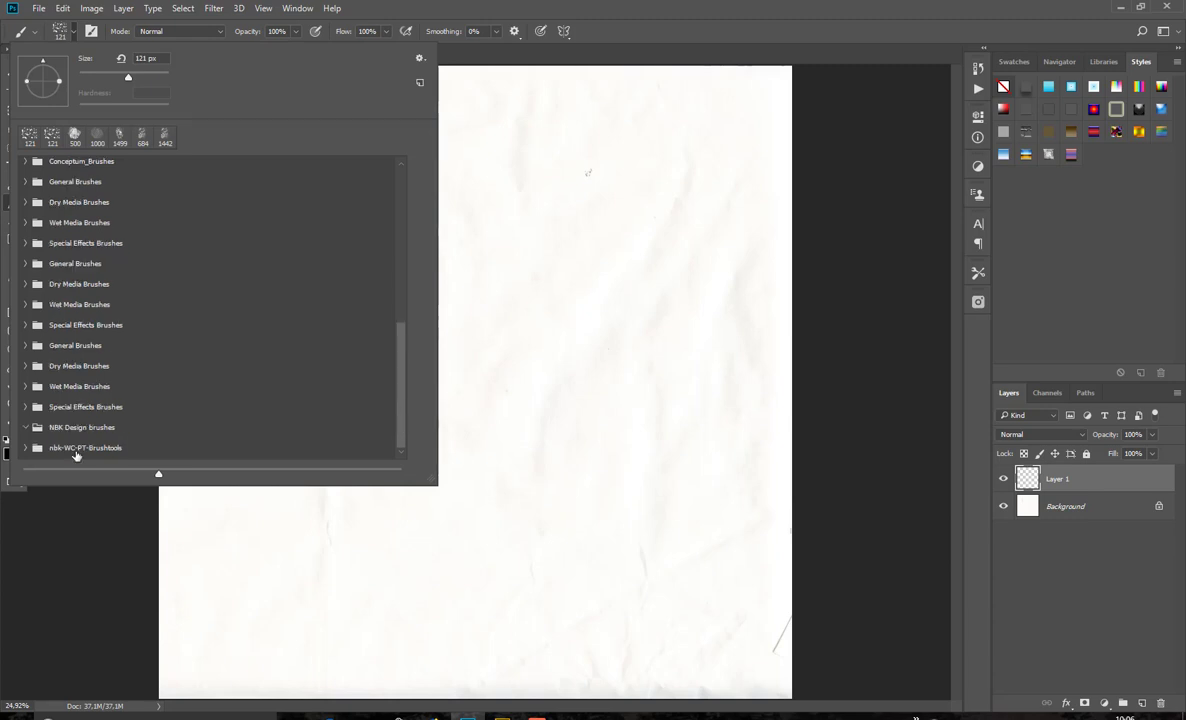
left_click(26, 449)
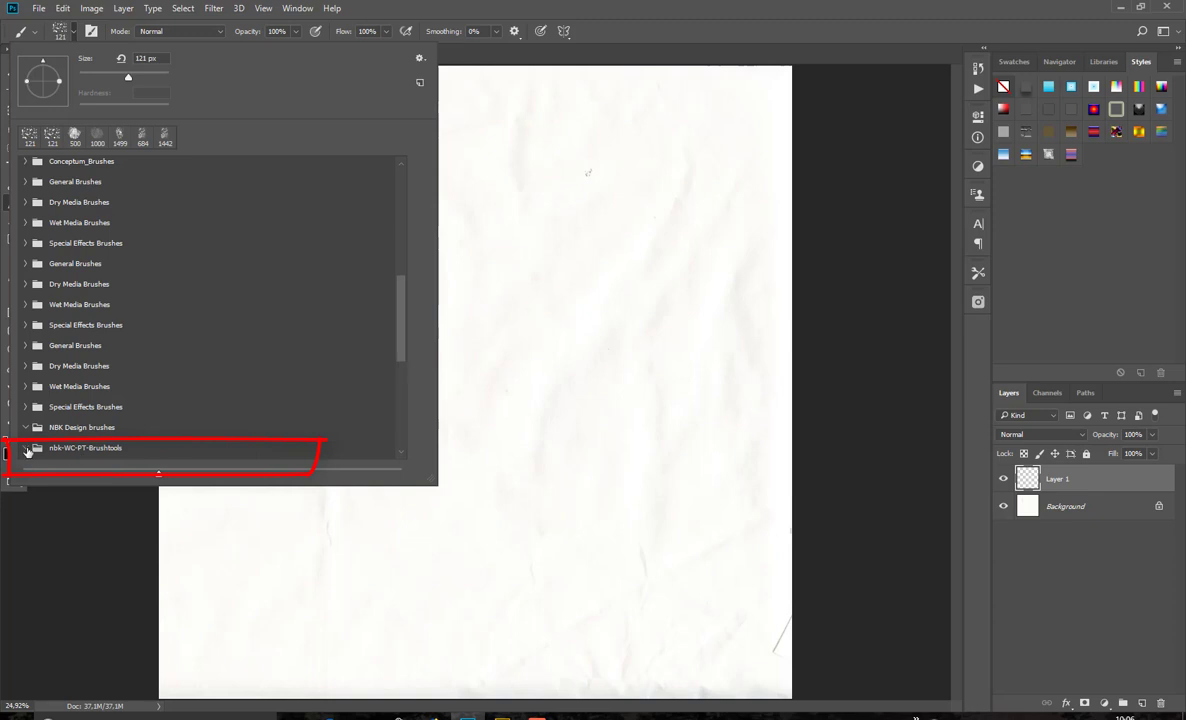
left_click_drag(402, 315, 413, 435)
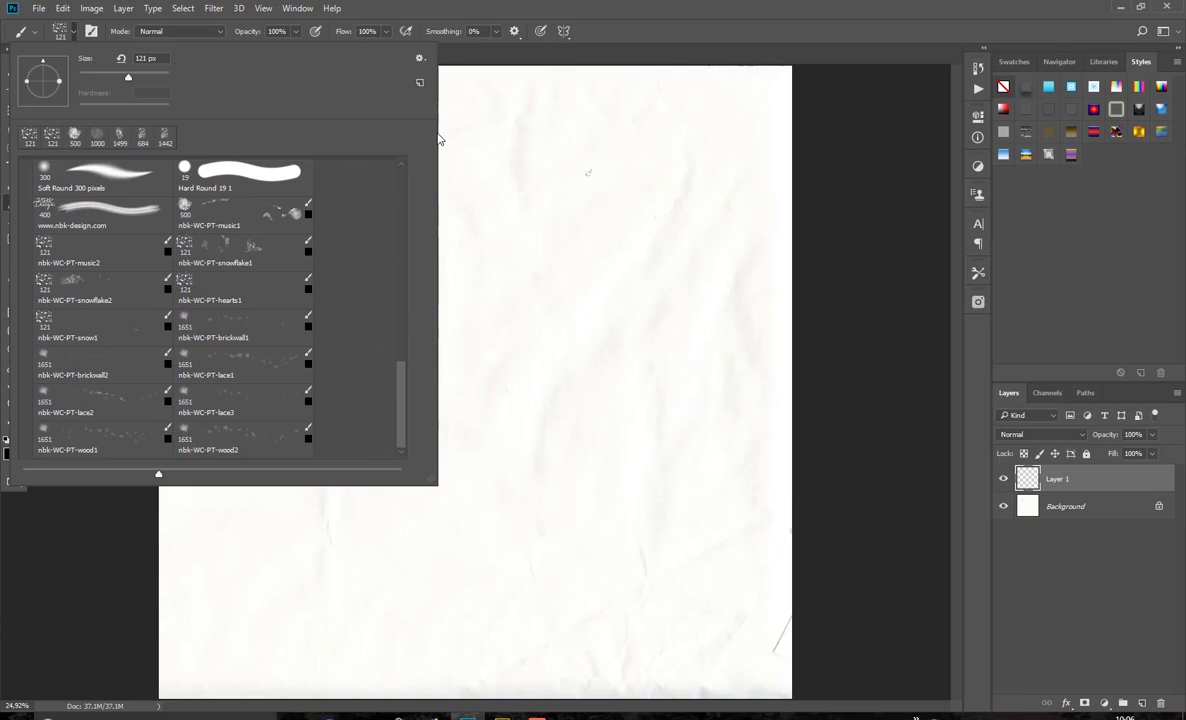
left_click(420, 58)
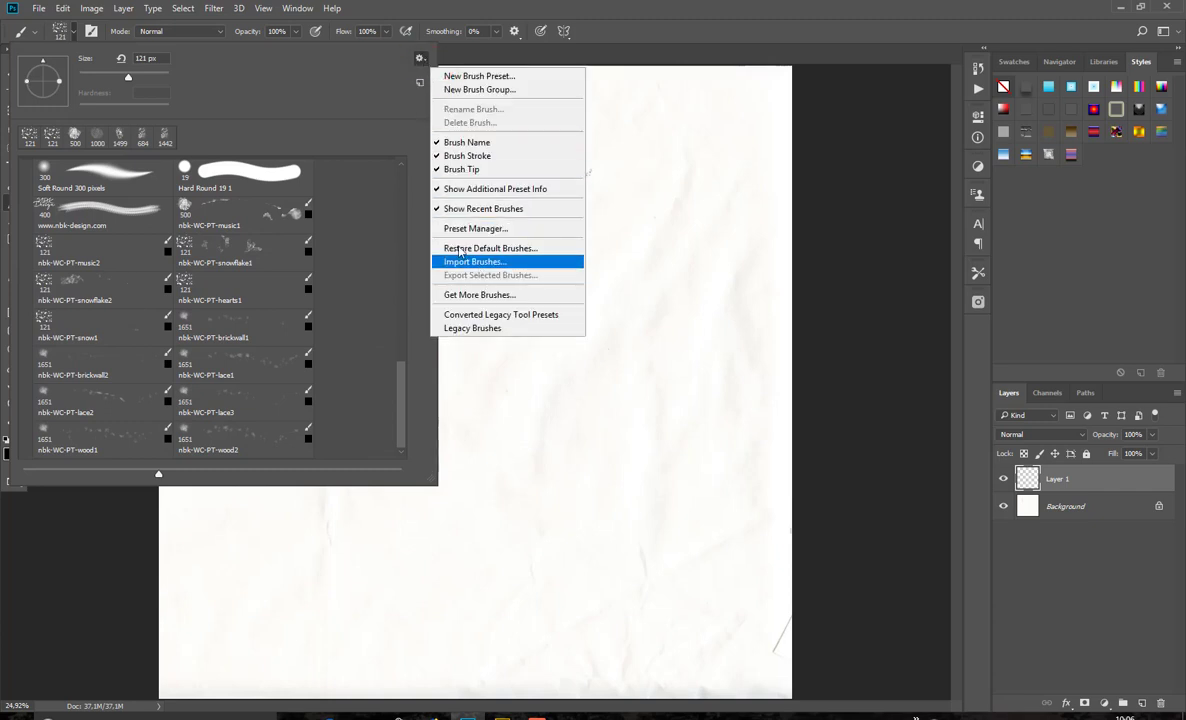
left_click(398, 382)
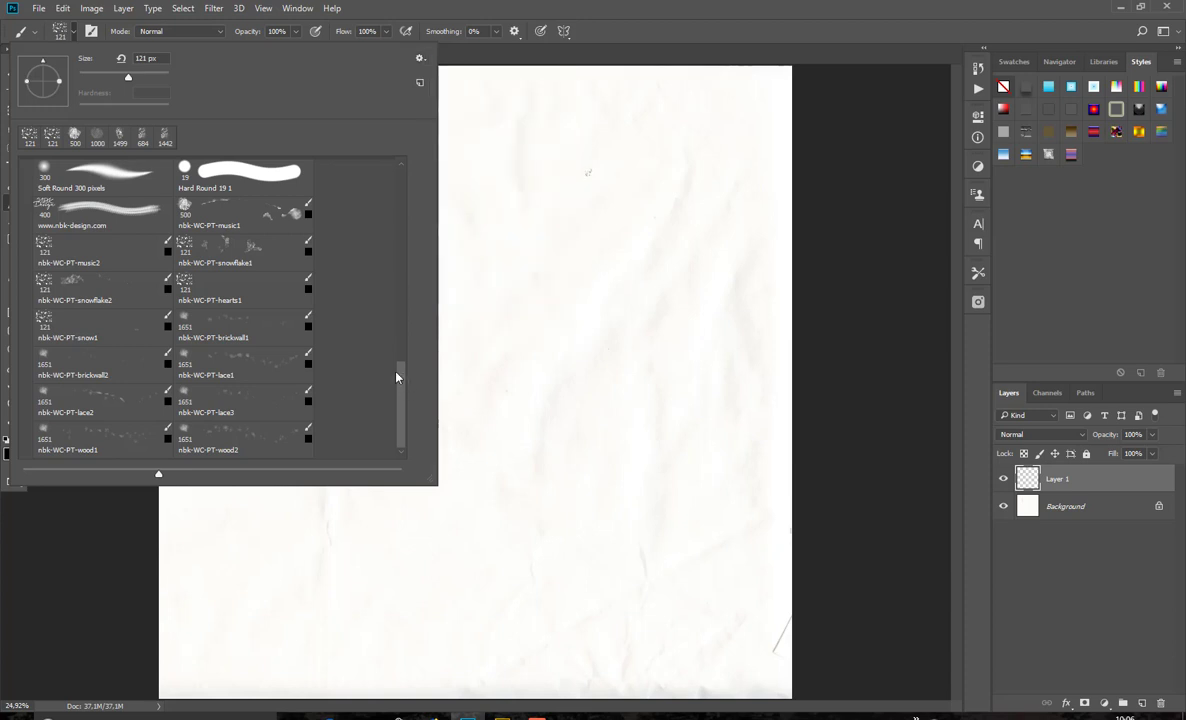
Paint sheet-music texture across the upper part of the paper on the new layer with the nbk-WC-PT-music1 brush.
left_click(200, 205)
key("Return")
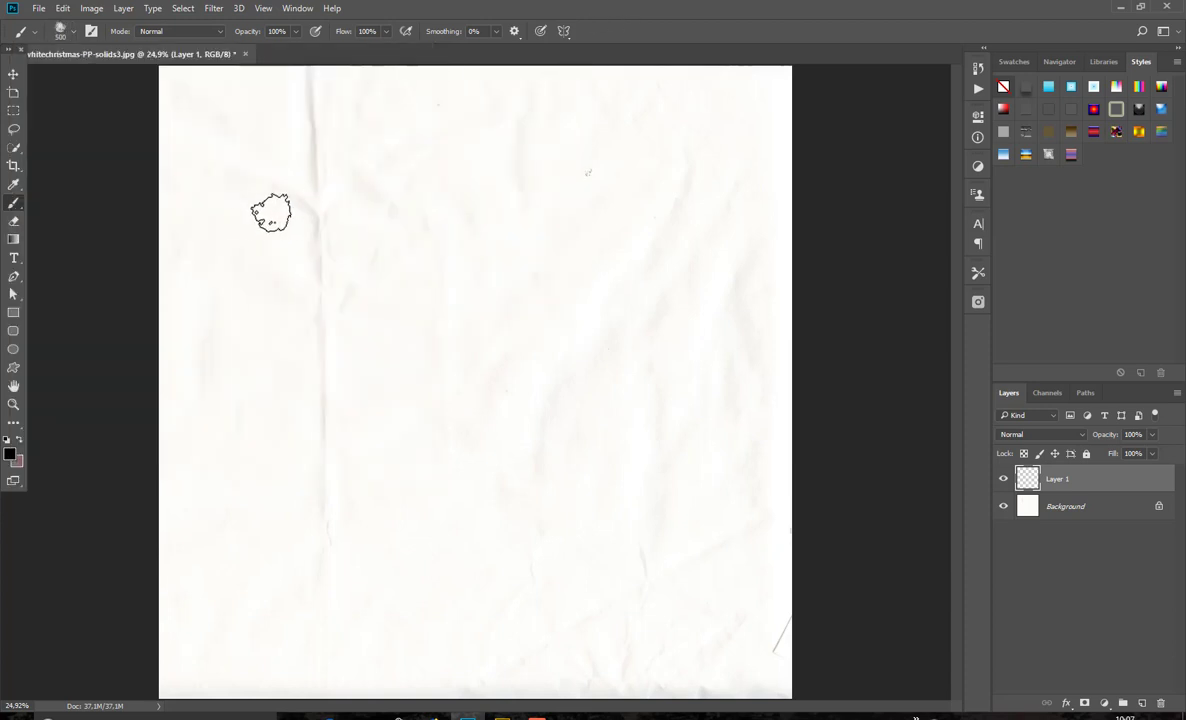
mouse_move(212, 236)
left_mouse_down()
mouse_move(262, 198)
mouse_move(353, 175)
mouse_move(455, 178)
left_mouse_up()
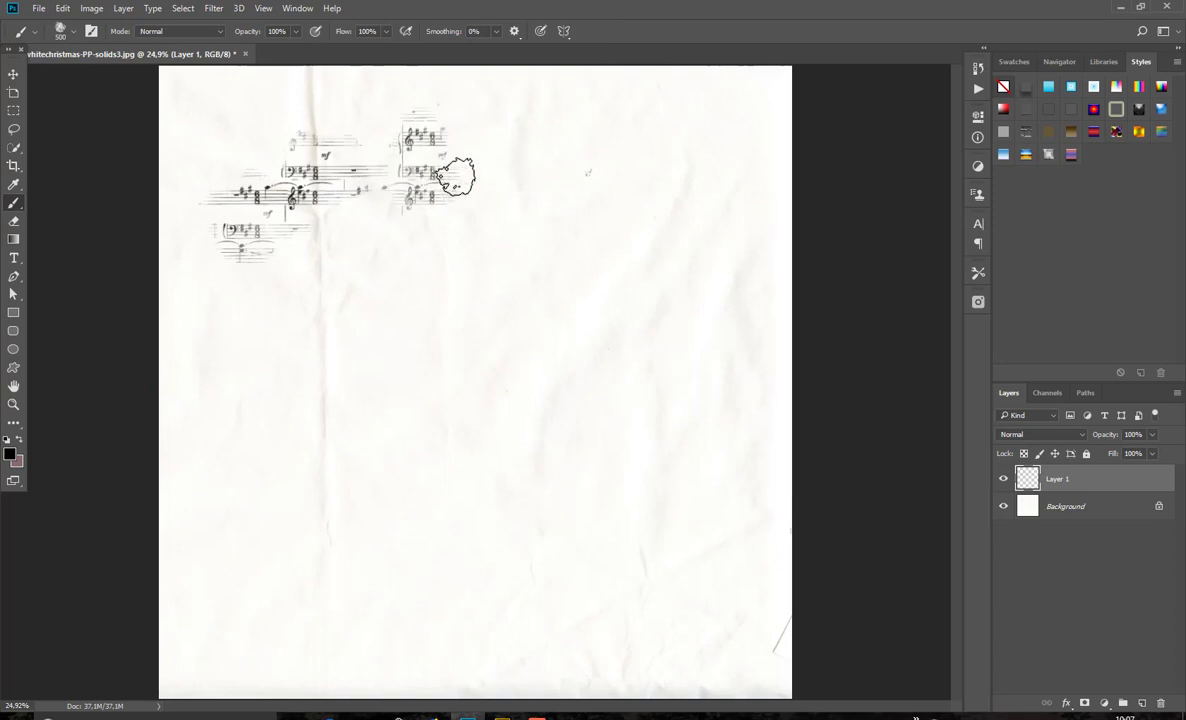
mouse_move(290, 240)
left_mouse_down()
mouse_move(304, 249)
mouse_move(365, 220)
mouse_move(540, 232)
left_mouse_up()
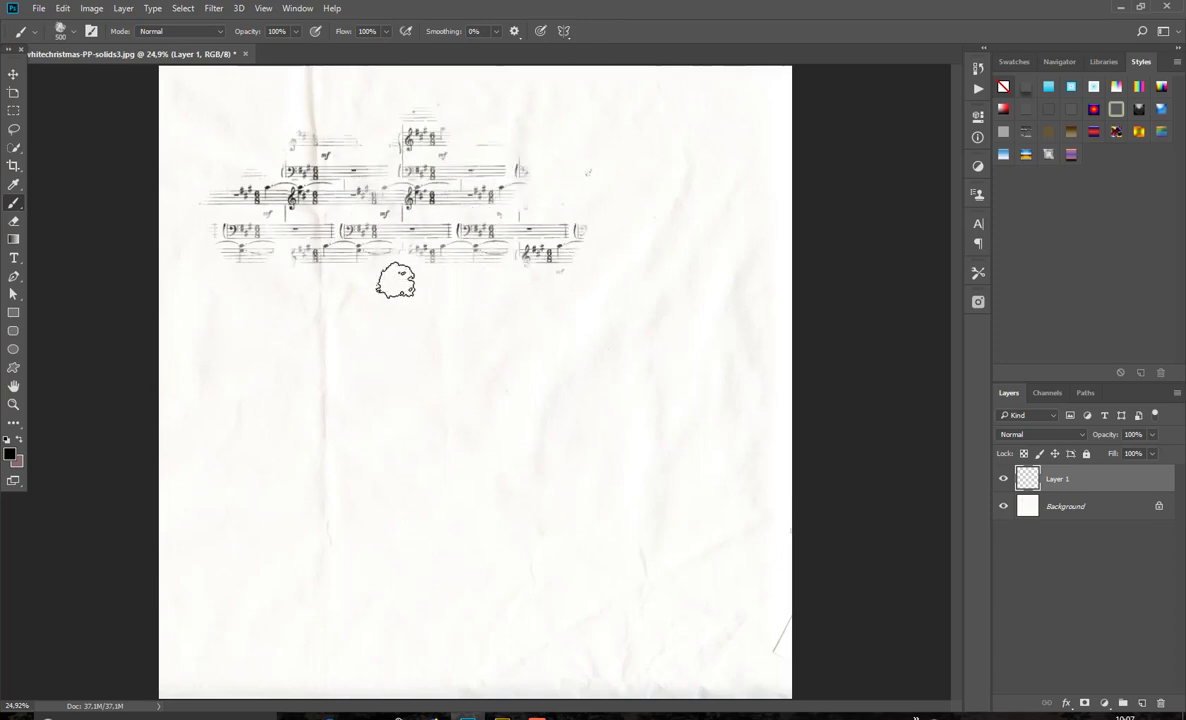
mouse_move(418, 267)
left_mouse_down()
mouse_move(534, 288)
mouse_move(556, 188)
mouse_move(523, 203)
mouse_move(590, 198)
mouse_move(637, 241)
left_mouse_up()
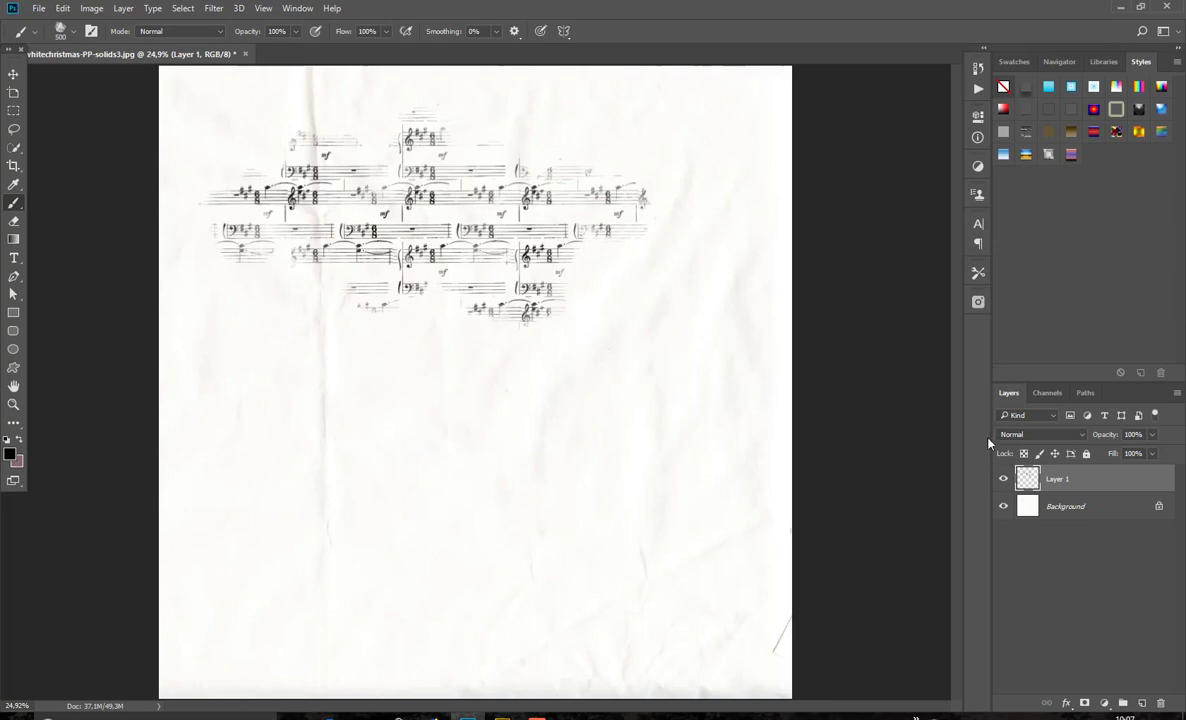
Hide Layer 1 and paint a second music texture across the middle of the paper on a new layer with nbk-WC-PT-music2.
key("ctrl+shift+alt+n")
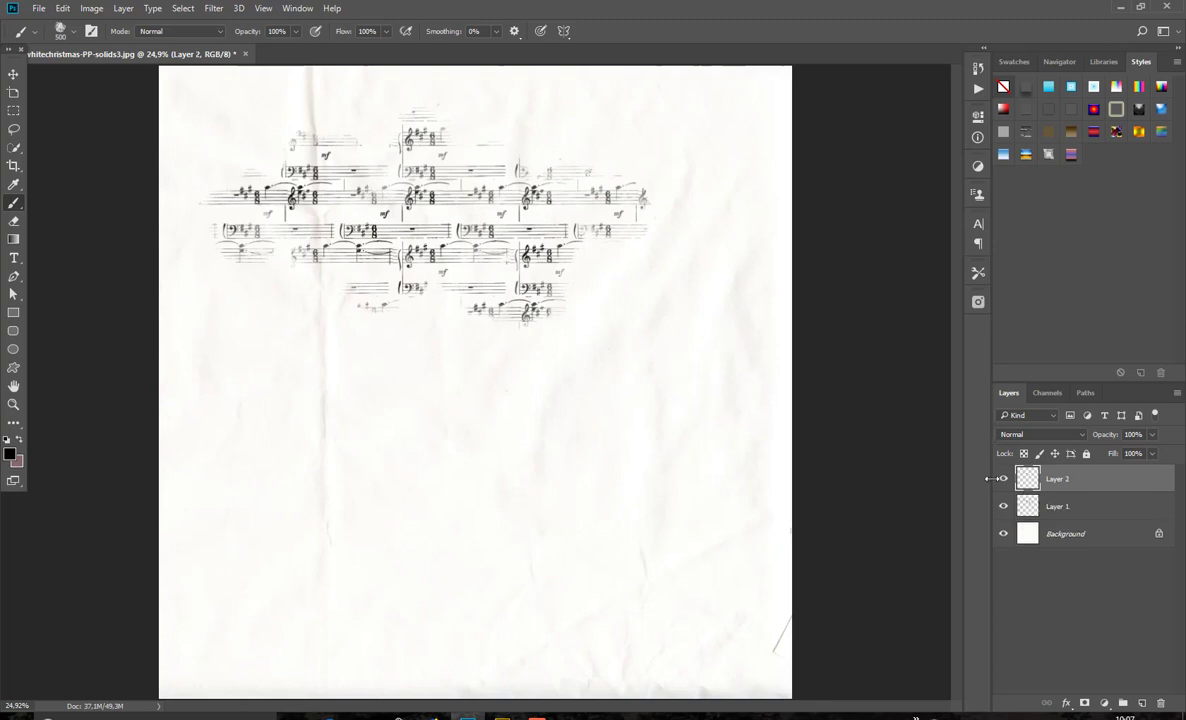
left_click(1003, 506)
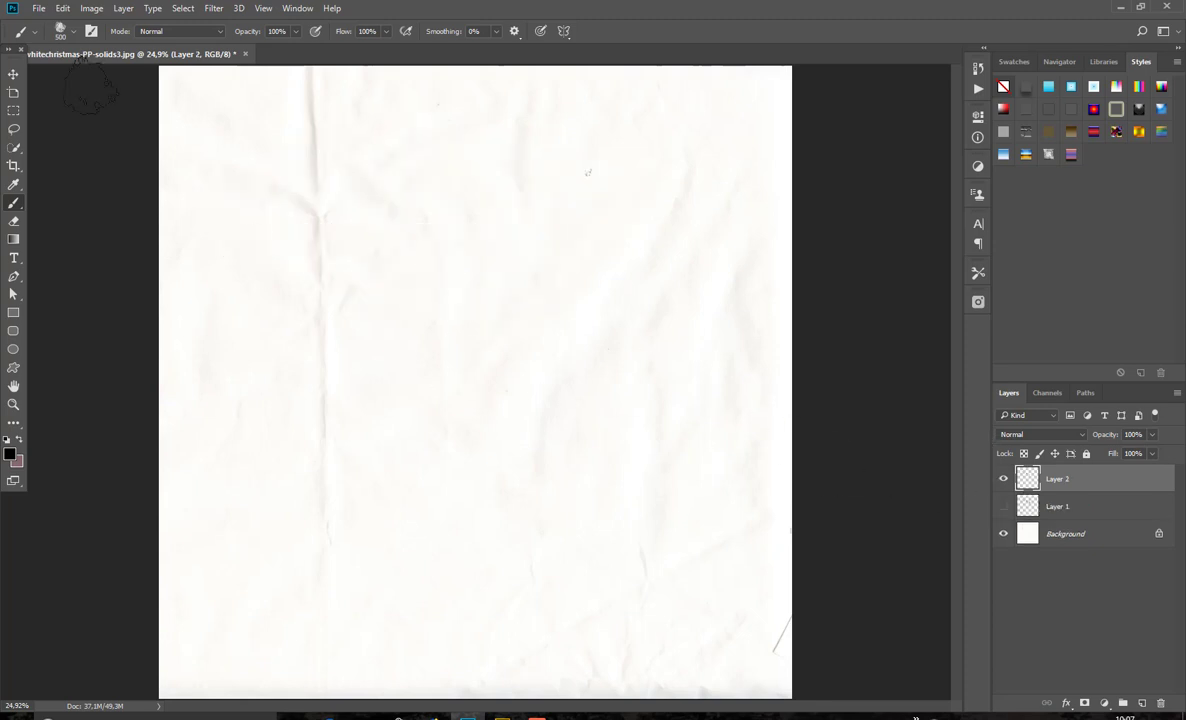
left_click(74, 32)
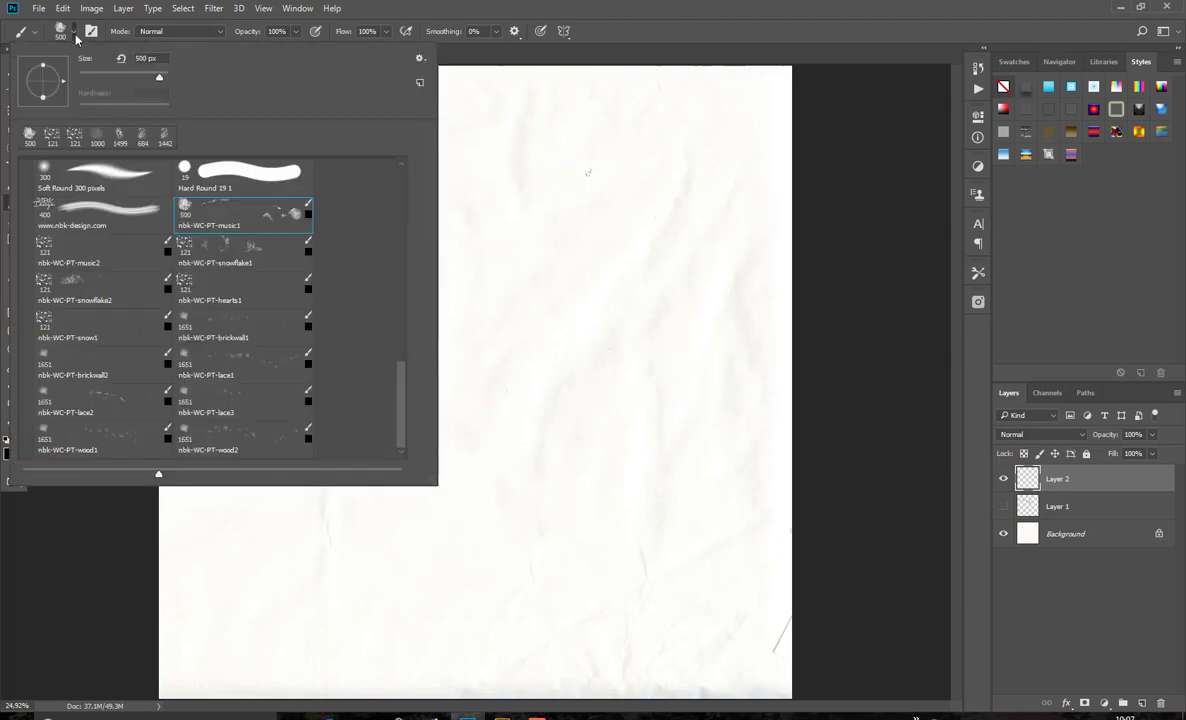
left_click(104, 238)
left_click(511, 210)
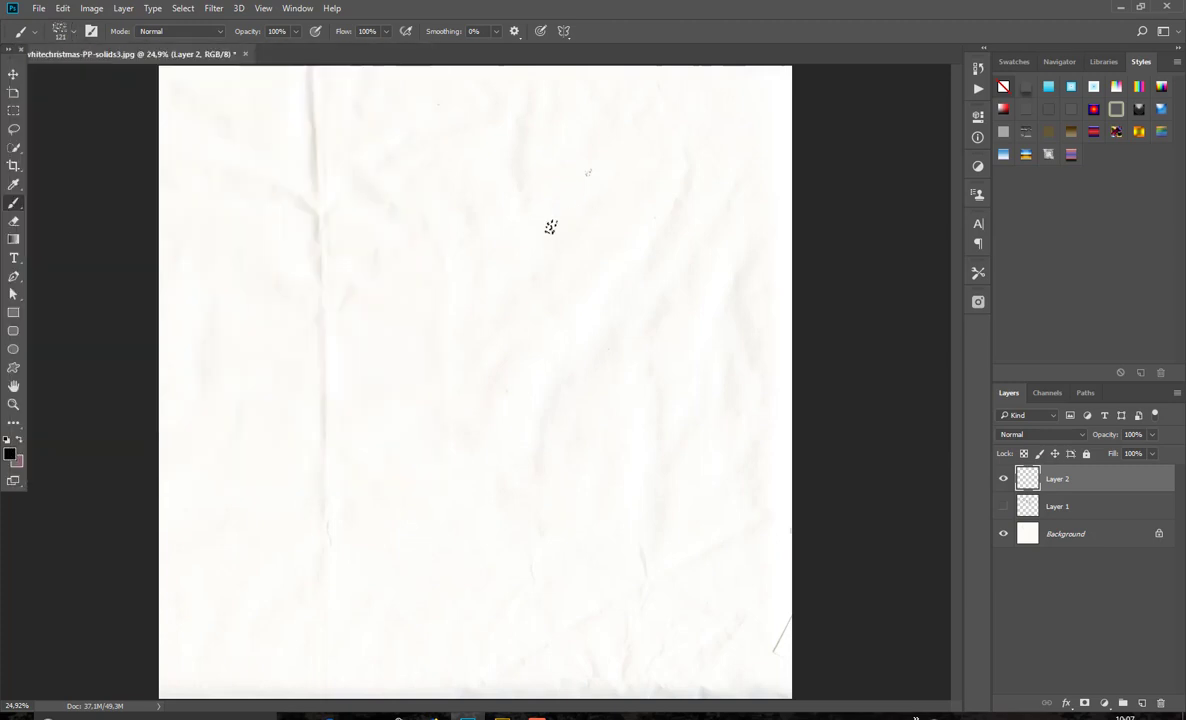
mouse_move(650, 224)
left_mouse_down()
mouse_move(406, 228)
mouse_move(386, 258)
mouse_move(584, 246)
mouse_move(445, 246)
mouse_move(436, 235)
mouse_move(588, 213)
mouse_move(437, 272)
mouse_move(643, 231)
mouse_move(380, 271)
mouse_move(593, 234)
mouse_move(617, 244)
mouse_move(432, 320)
mouse_move(573, 289)
mouse_move(499, 339)
mouse_move(560, 374)
mouse_move(628, 390)
mouse_move(593, 331)
mouse_move(491, 379)
mouse_move(660, 313)
mouse_move(626, 281)
mouse_move(524, 233)
mouse_move(442, 236)
mouse_move(469, 188)
mouse_move(546, 152)
mouse_move(516, 257)
mouse_move(606, 269)
mouse_move(648, 294)
left_mouse_up()
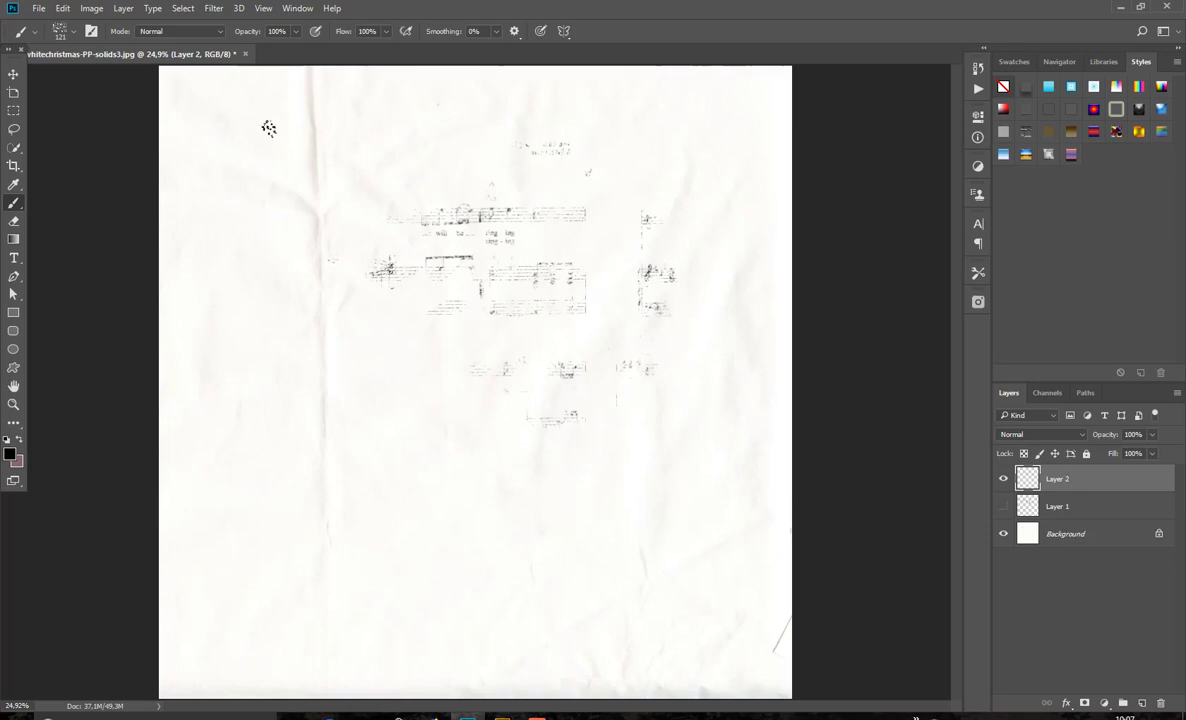
Hide Layer 2 and paint brick texture over the paper on a new layer with nbk-WC-PT-brickwall1, opening the Brush Settings meanwhile.
left_click(1004, 479)
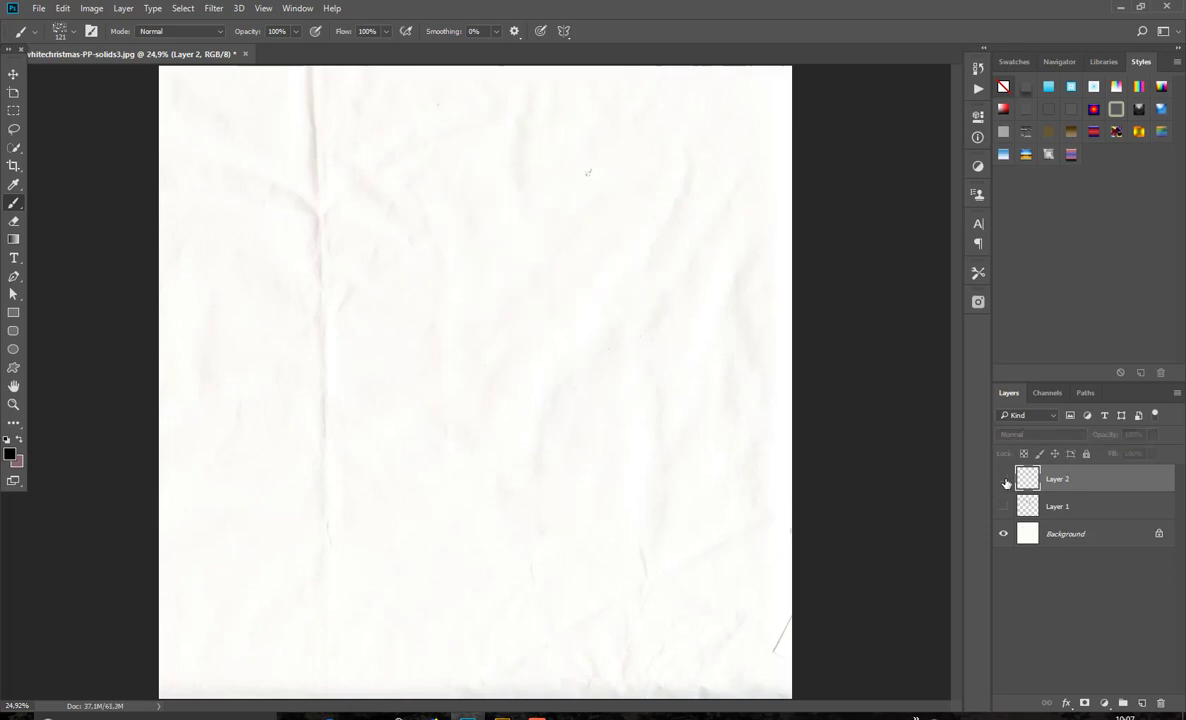
key("ctrl+shift+alt+n")
left_click(73, 31)
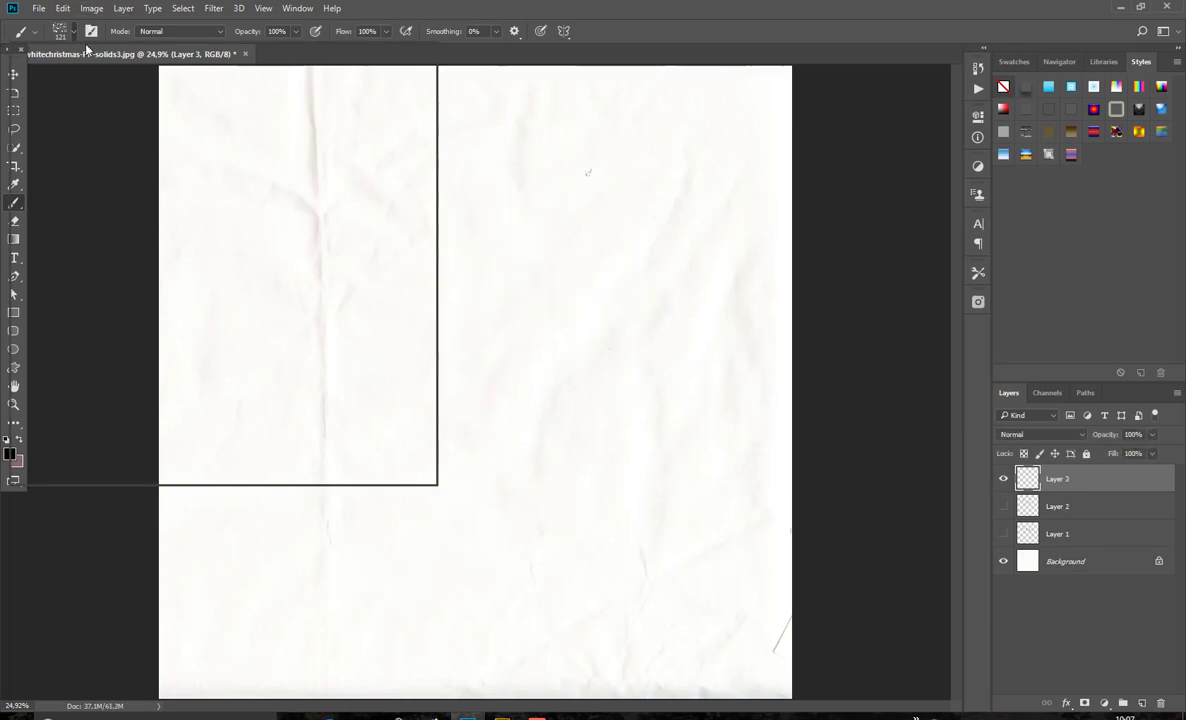
left_click(230, 327)
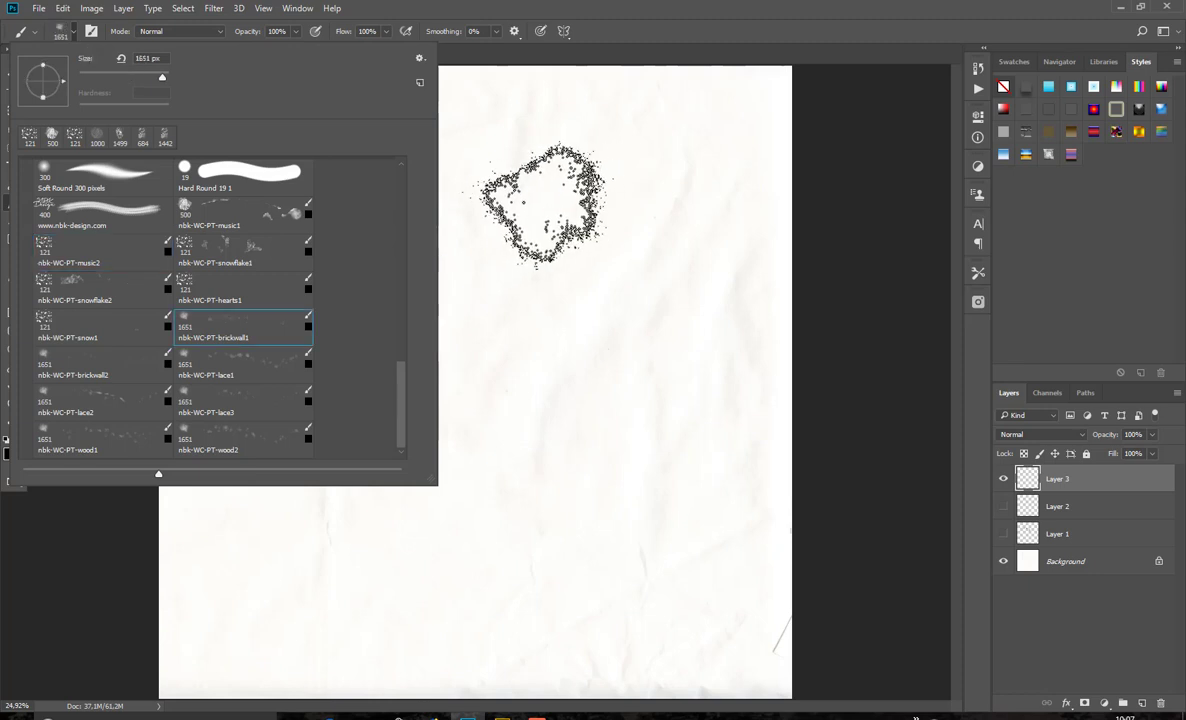
key("Return")
mouse_move(630, 200)
left_mouse_down()
mouse_move(619, 285)
mouse_move(567, 315)
mouse_move(599, 265)
mouse_move(577, 265)
mouse_move(660, 215)
mouse_move(660, 292)
mouse_move(412, 377)
left_mouse_up()
left_click_drag(381, 370, 320, 352)
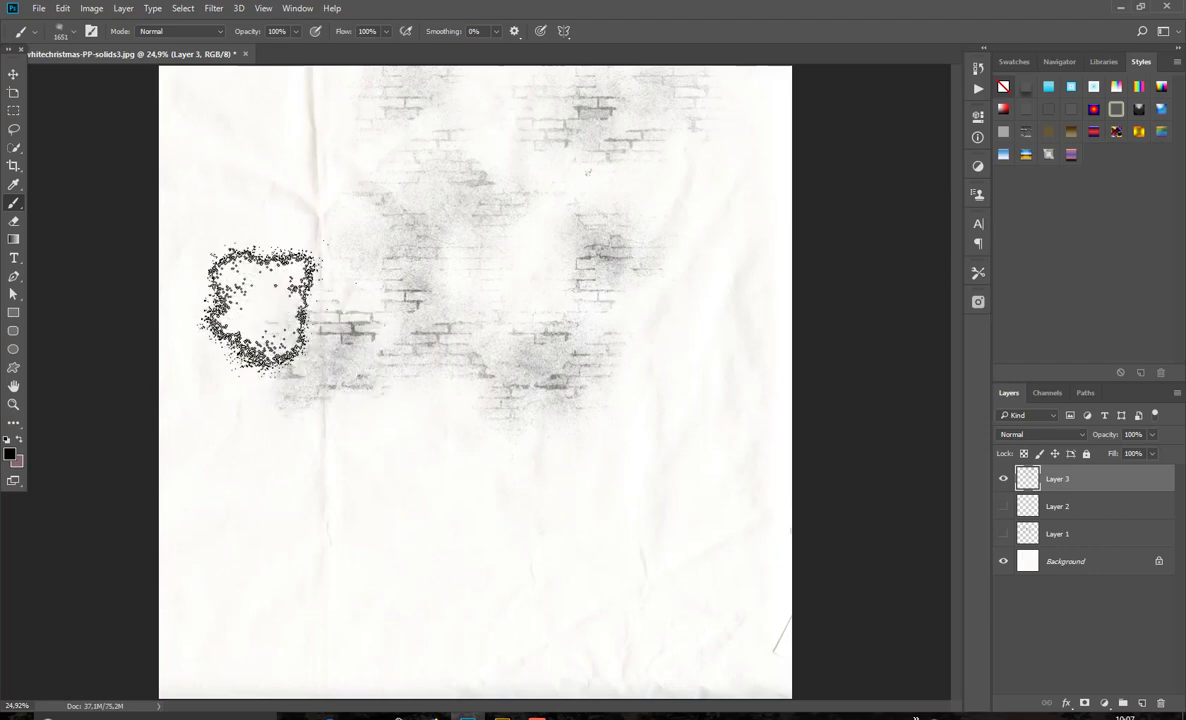
left_click(91, 31)
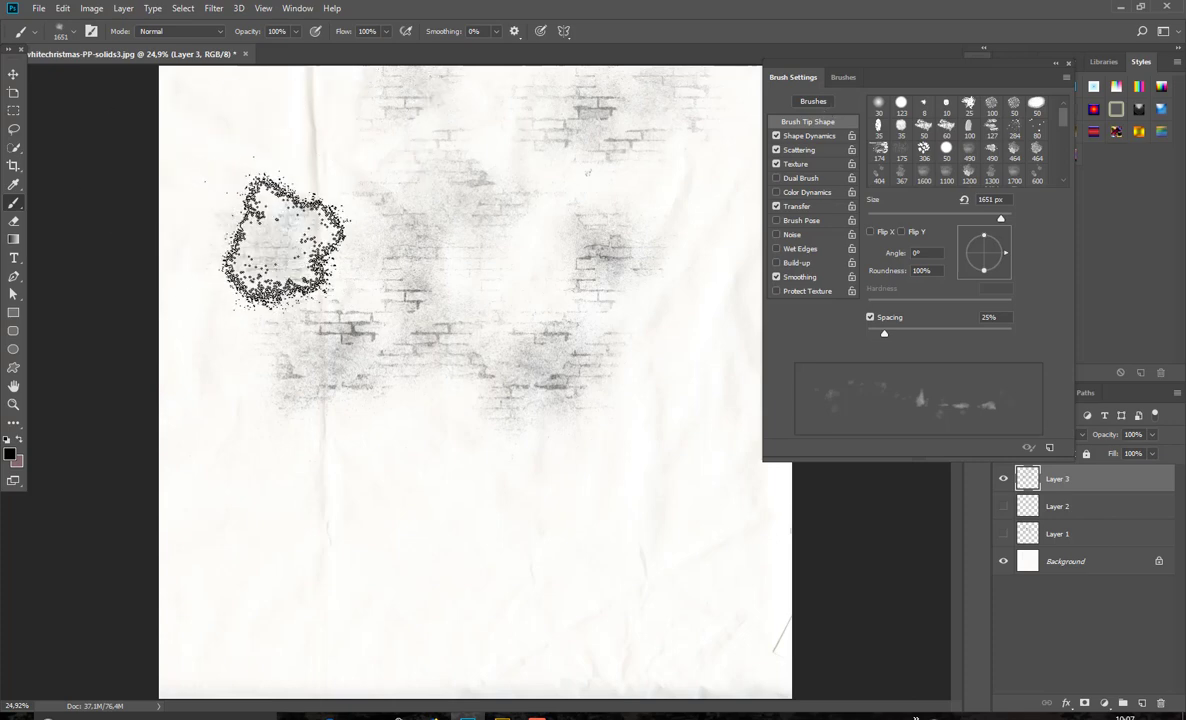
mouse_move(283, 240)
left_mouse_down()
mouse_move(298, 150)
mouse_move(357, 314)
mouse_move(424, 432)
mouse_move(390, 466)
mouse_move(359, 460)
mouse_move(405, 483)
mouse_move(596, 498)
mouse_move(643, 395)
mouse_move(673, 402)
mouse_move(696, 296)
mouse_move(718, 352)
left_mouse_up()
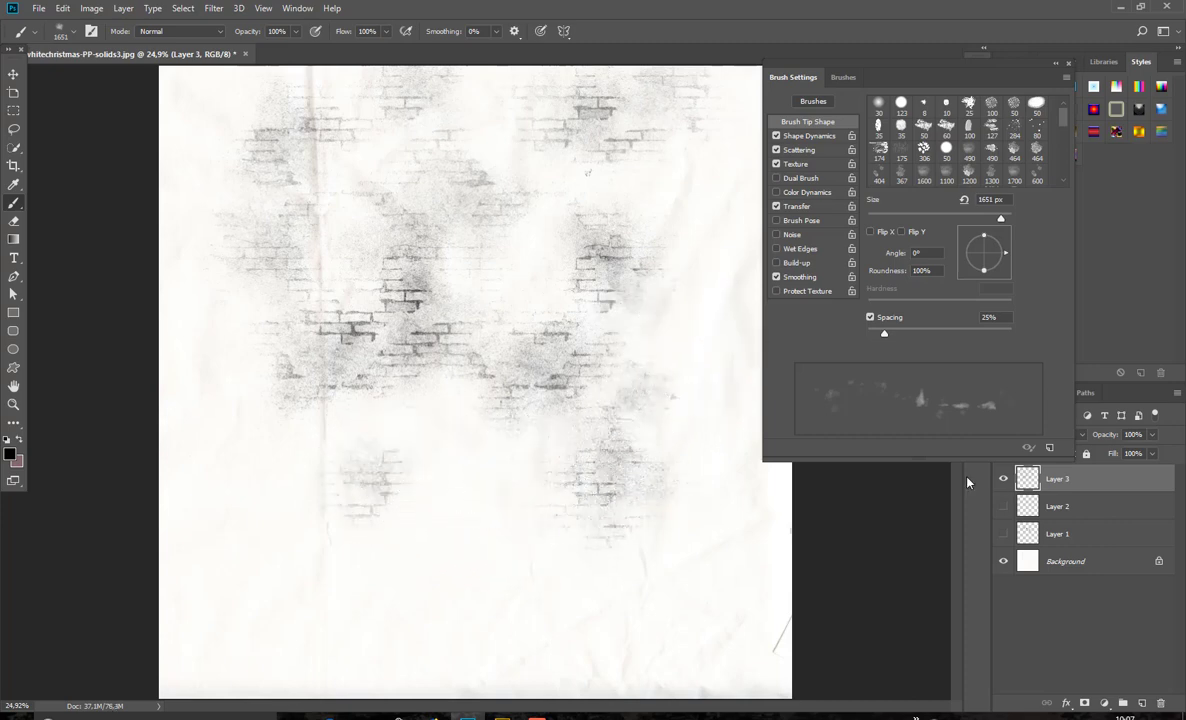
Hide Layer 3 and paint a snowflake lace pattern on a new layer with an nbk-WC-PT lace brush, closing the Brush Settings.
left_click(1003, 479)
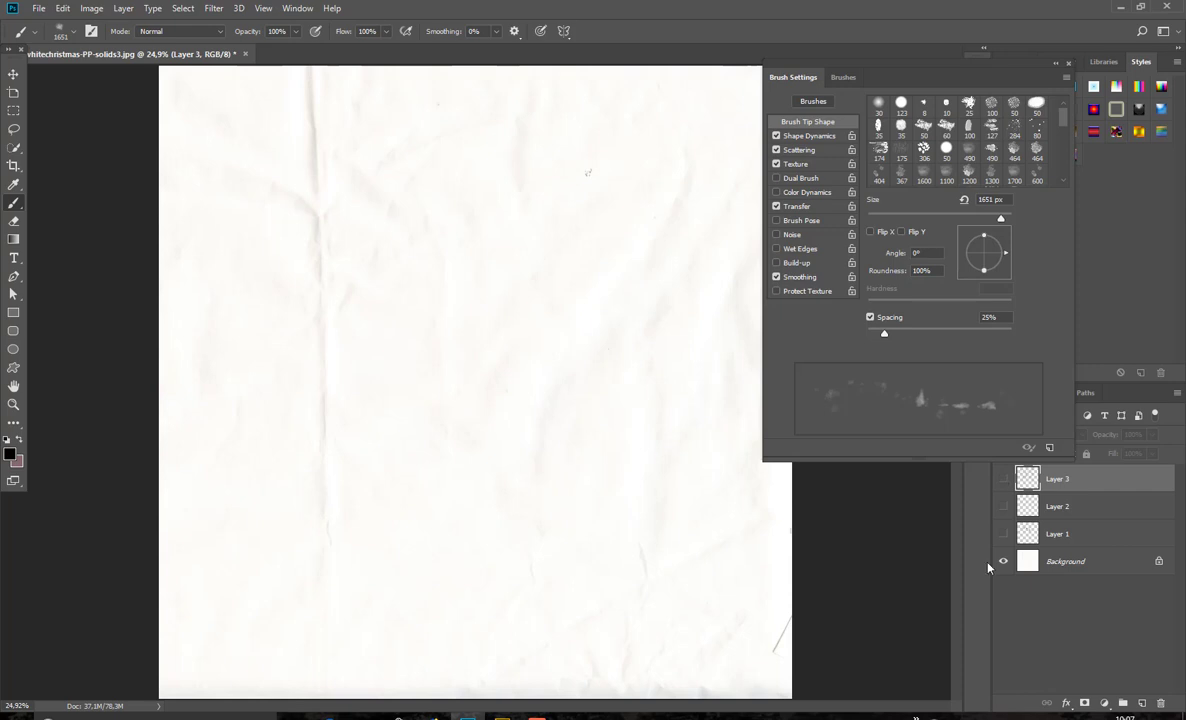
left_click(1141, 703)
left_click(72, 31)
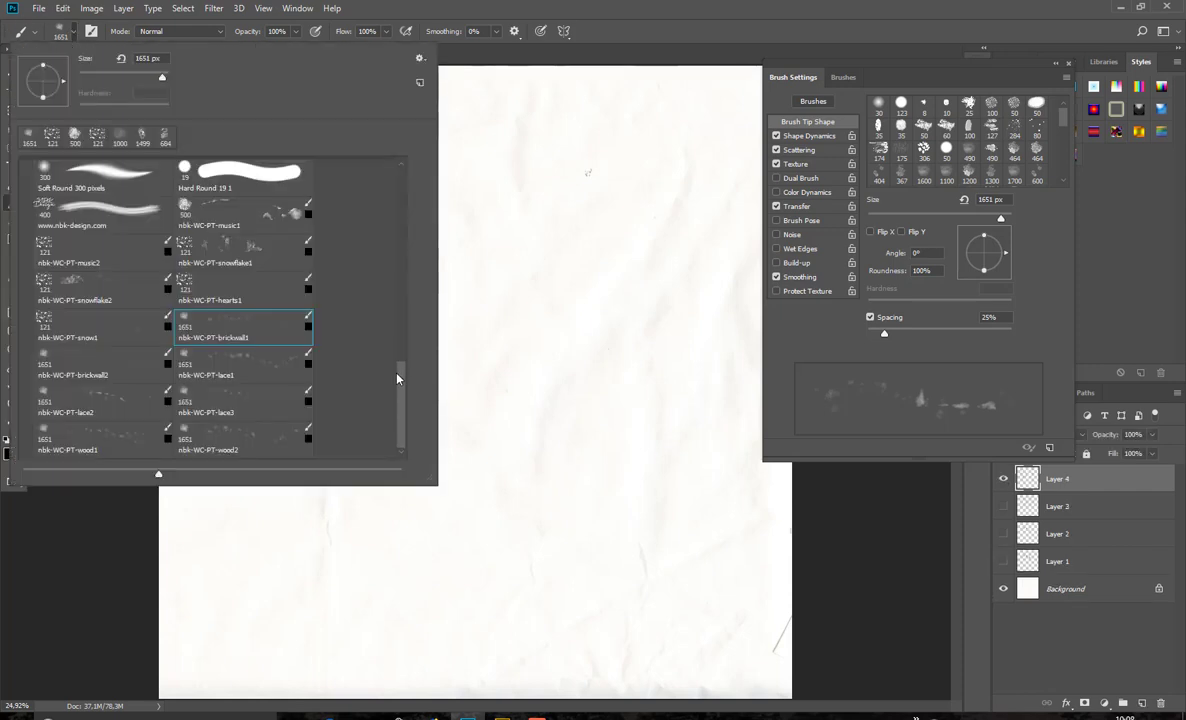
left_click(216, 438)
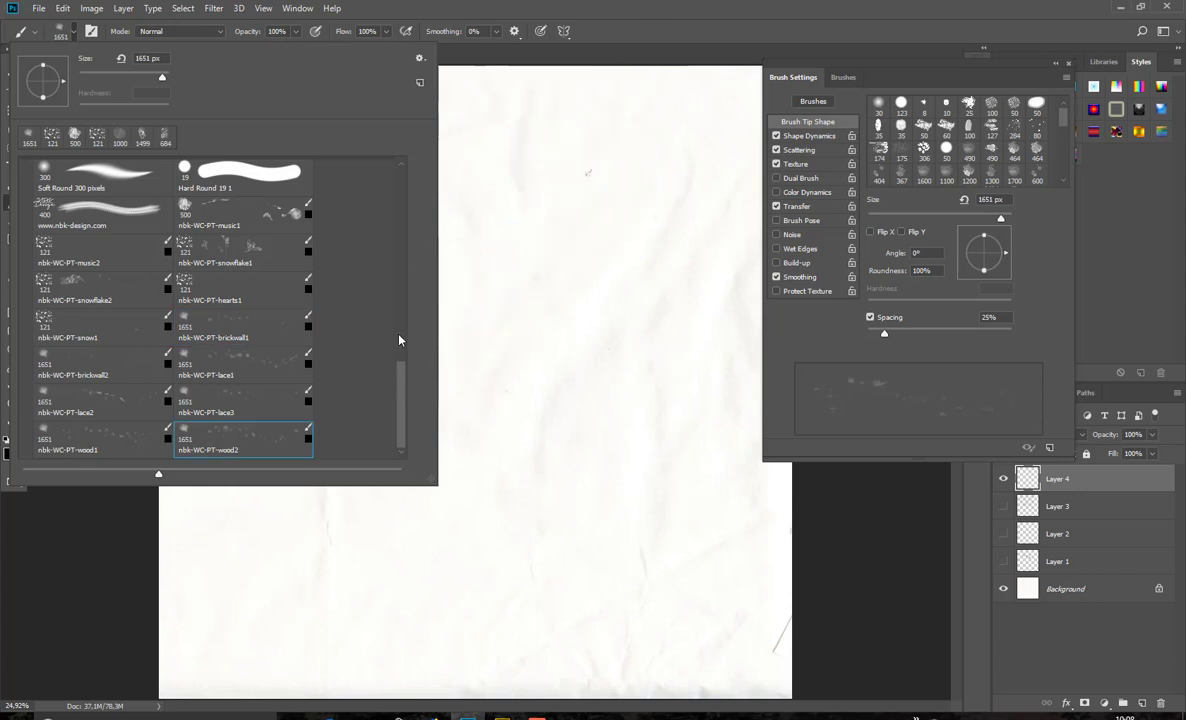
left_click(208, 372)
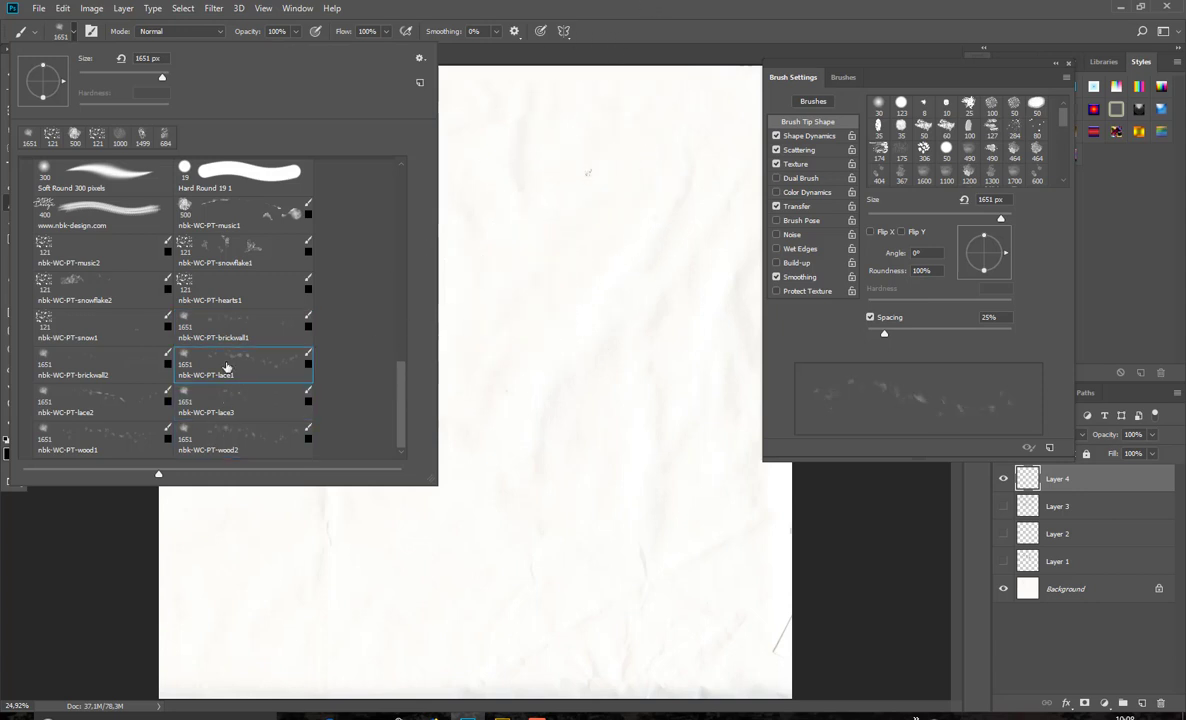
left_click(621, 5)
left_click(370, 282)
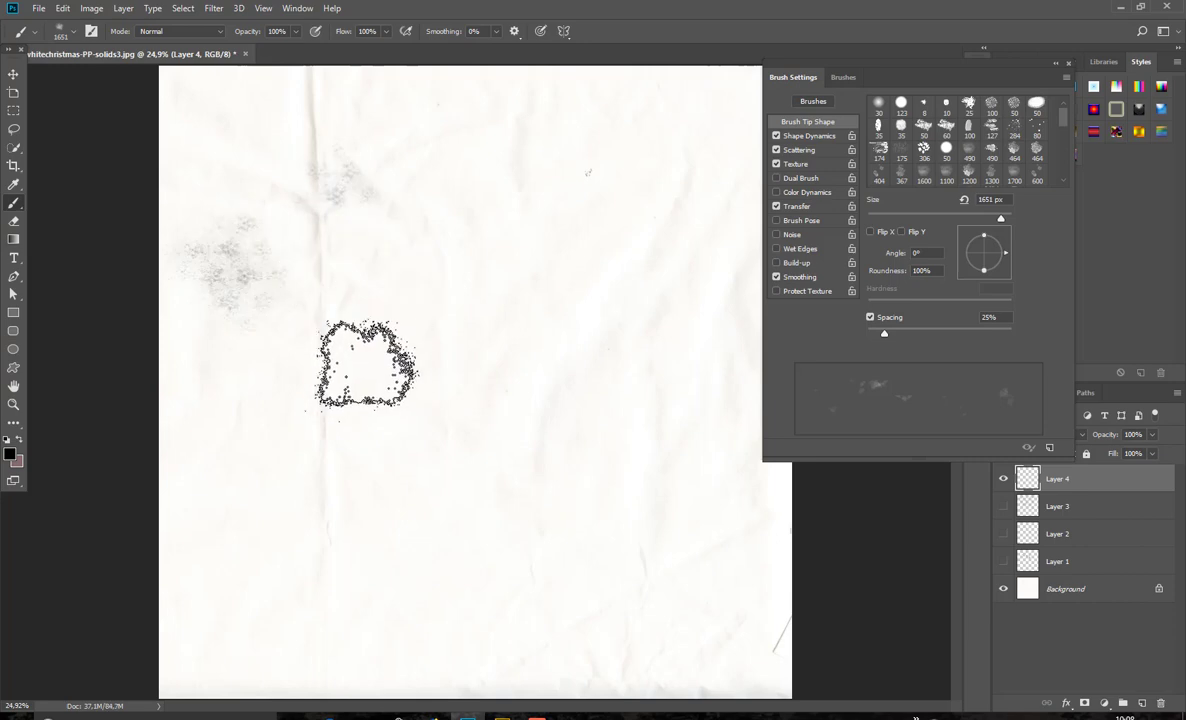
mouse_move(367, 362)
left_mouse_down()
mouse_move(458, 284)
mouse_move(432, 403)
mouse_move(483, 356)
mouse_move(527, 339)
mouse_move(490, 285)
mouse_move(525, 196)
mouse_move(475, 178)
mouse_move(449, 110)
mouse_move(340, 176)
mouse_move(227, 176)
mouse_move(345, 255)
mouse_move(300, 337)
mouse_move(316, 395)
mouse_move(380, 395)
mouse_move(405, 465)
mouse_move(468, 305)
mouse_move(550, 250)
mouse_move(490, 418)
mouse_move(575, 403)
mouse_move(495, 452)
mouse_move(585, 378)
mouse_move(622, 250)
mouse_move(607, 260)
mouse_move(650, 293)
mouse_move(643, 263)
left_mouse_up()
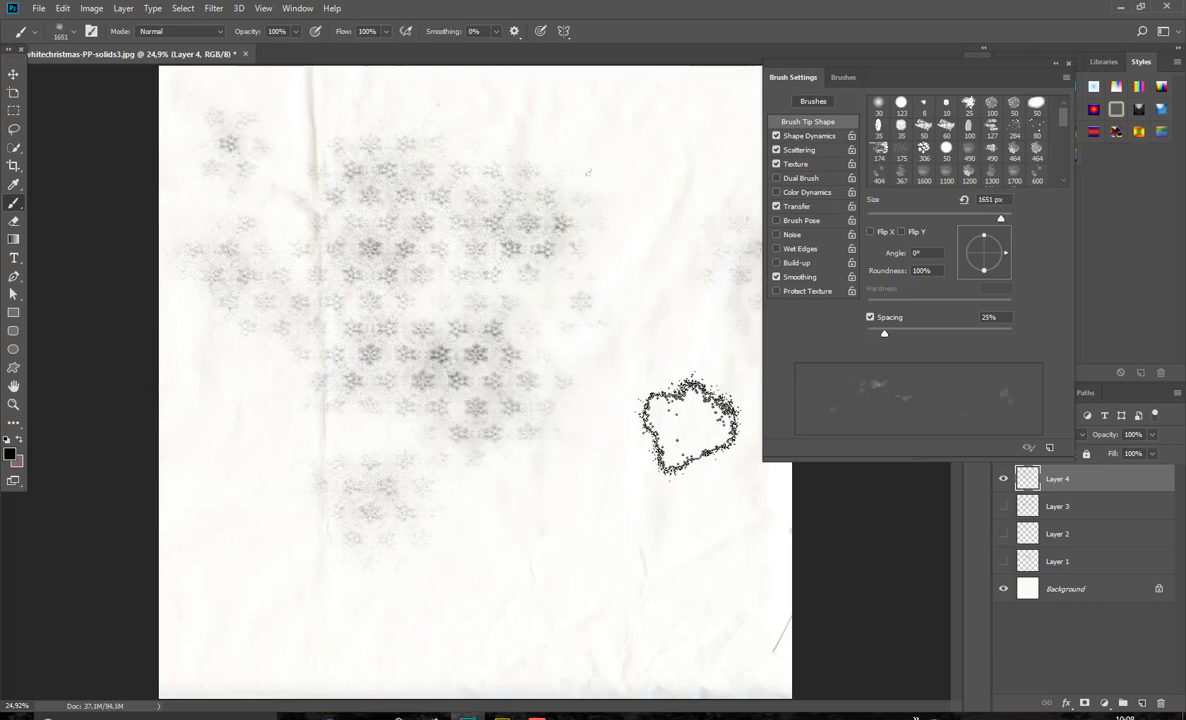
left_click(1070, 66)
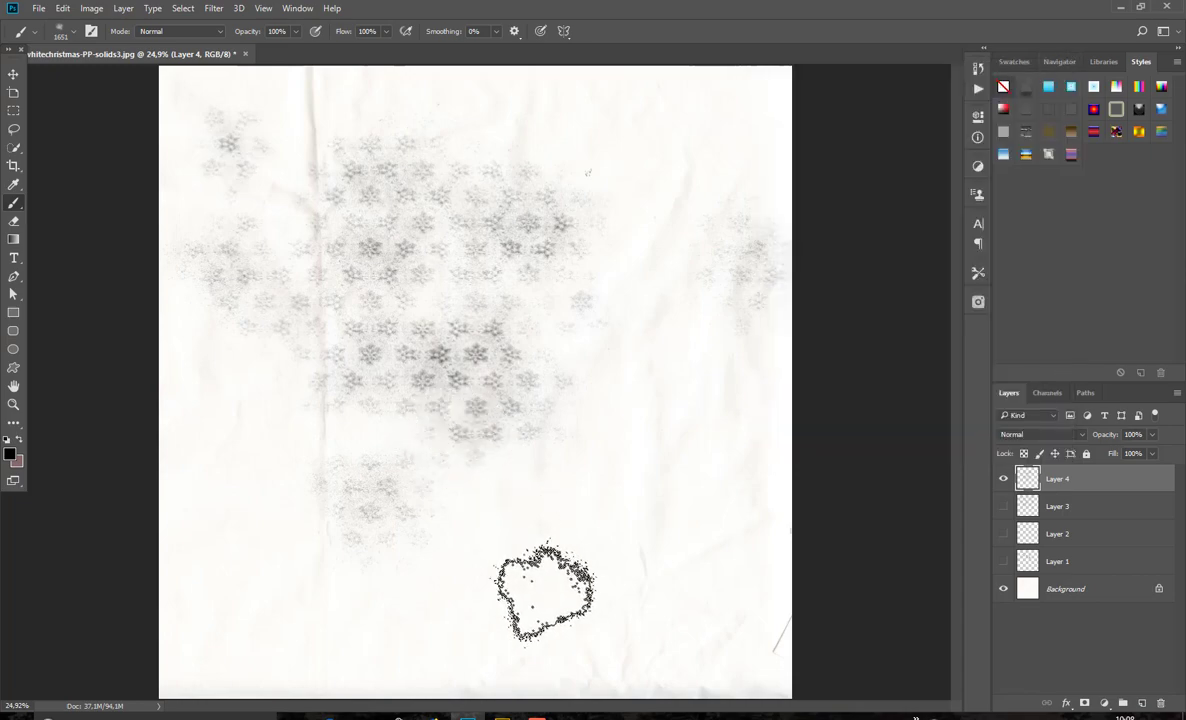
Switch to Bridge and load nbk-whitechristmas-PT-Style-Vintage.asl from its whitechristmass subfolder into the Photoshop styles, leaving no layer selected.
key("alt+Tab")
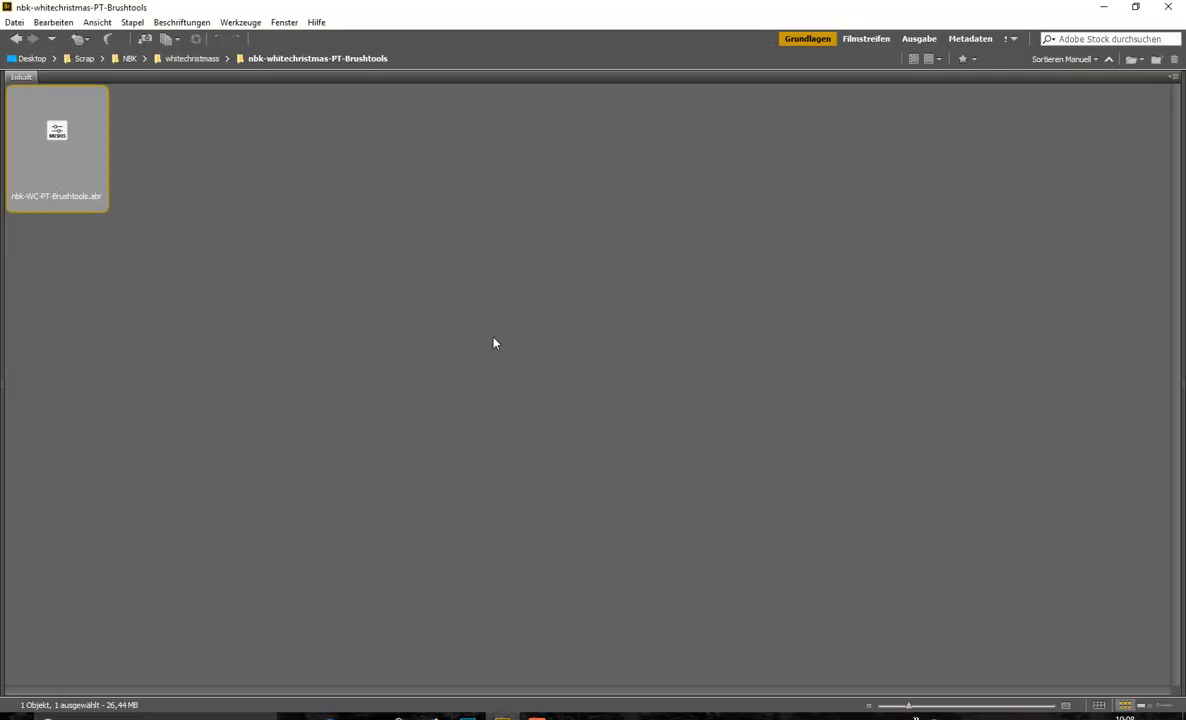
left_click(212, 60)
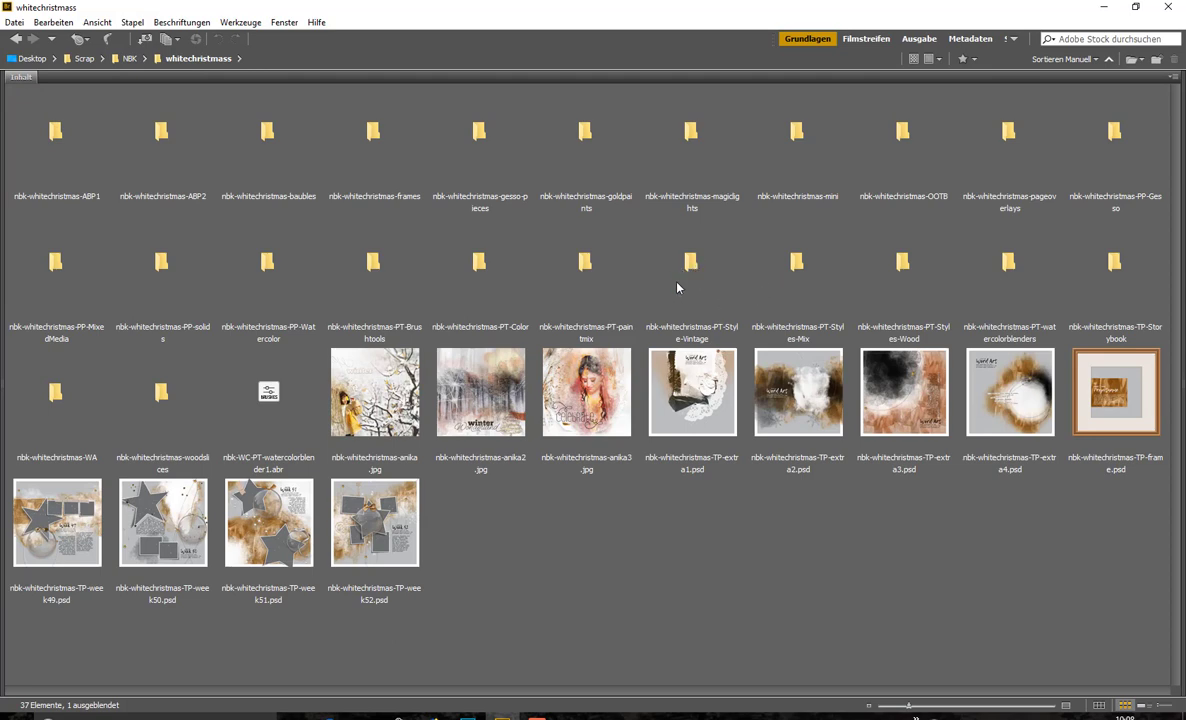
double_click(698, 264)
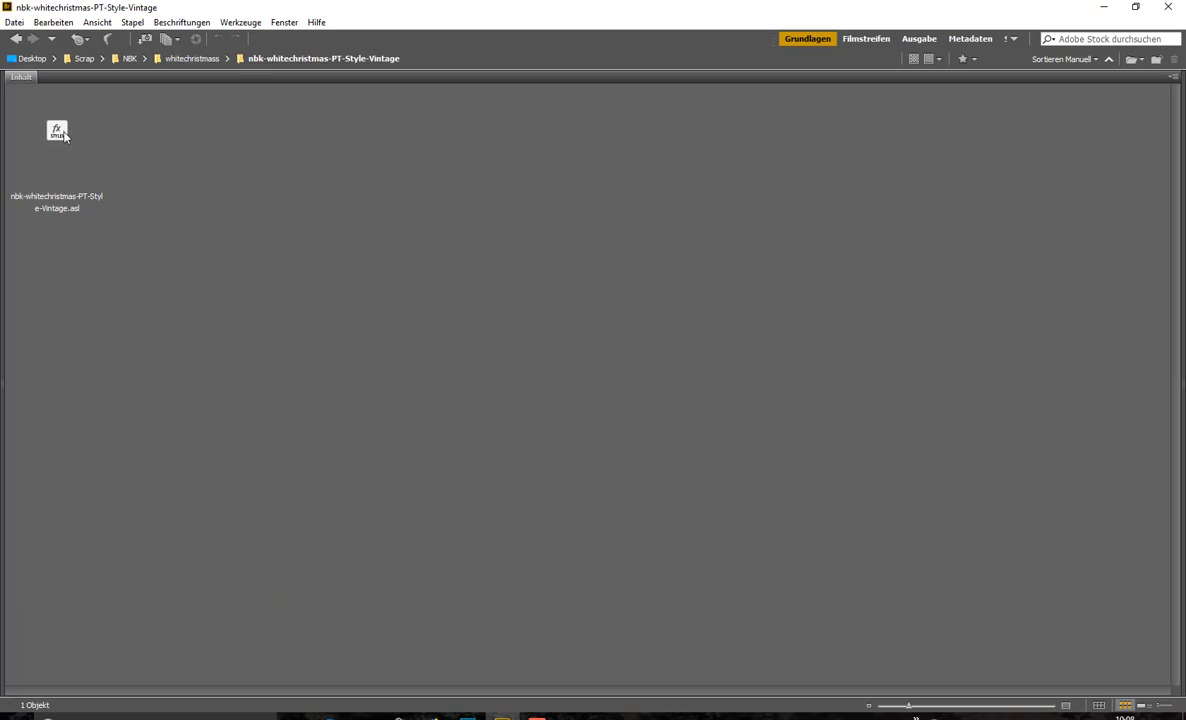
double_click(58, 132)
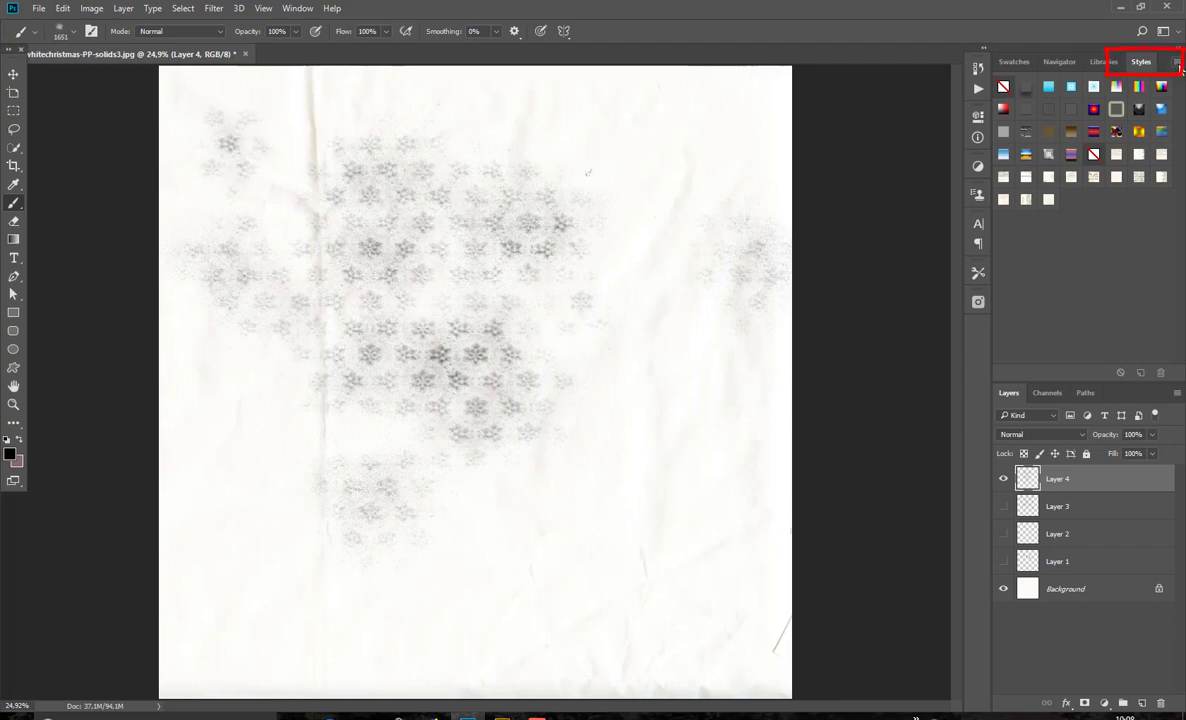
left_click(1177, 62)
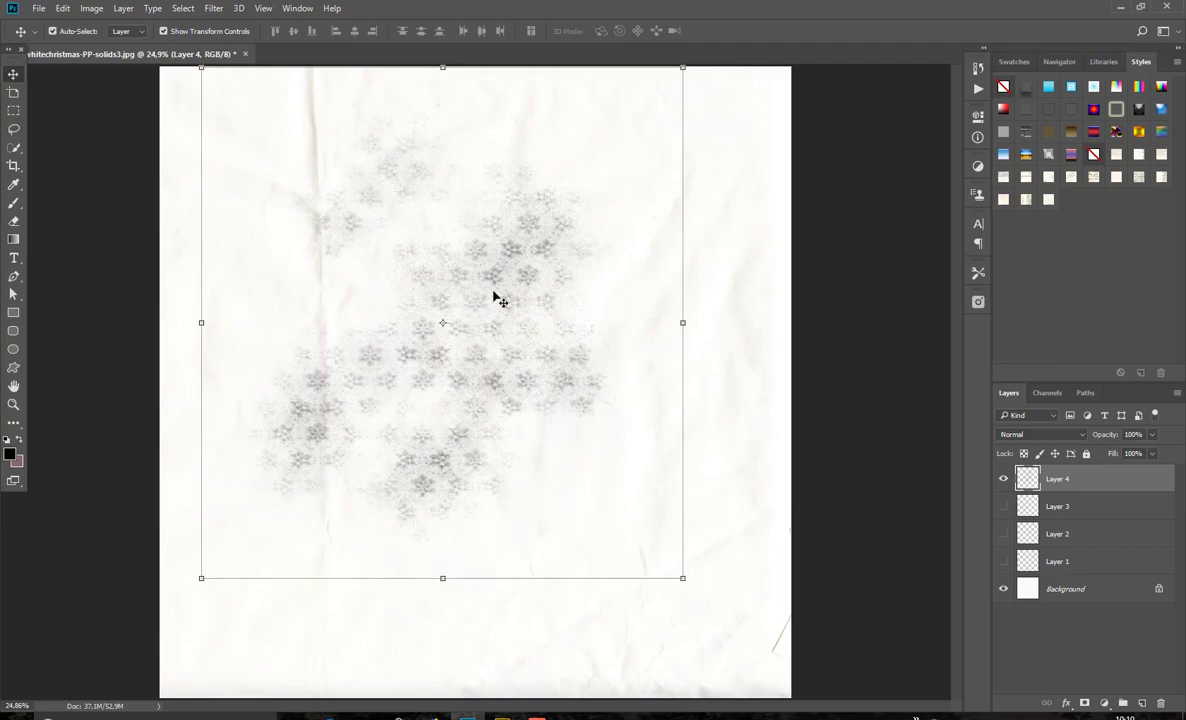
left_click(508, 410)
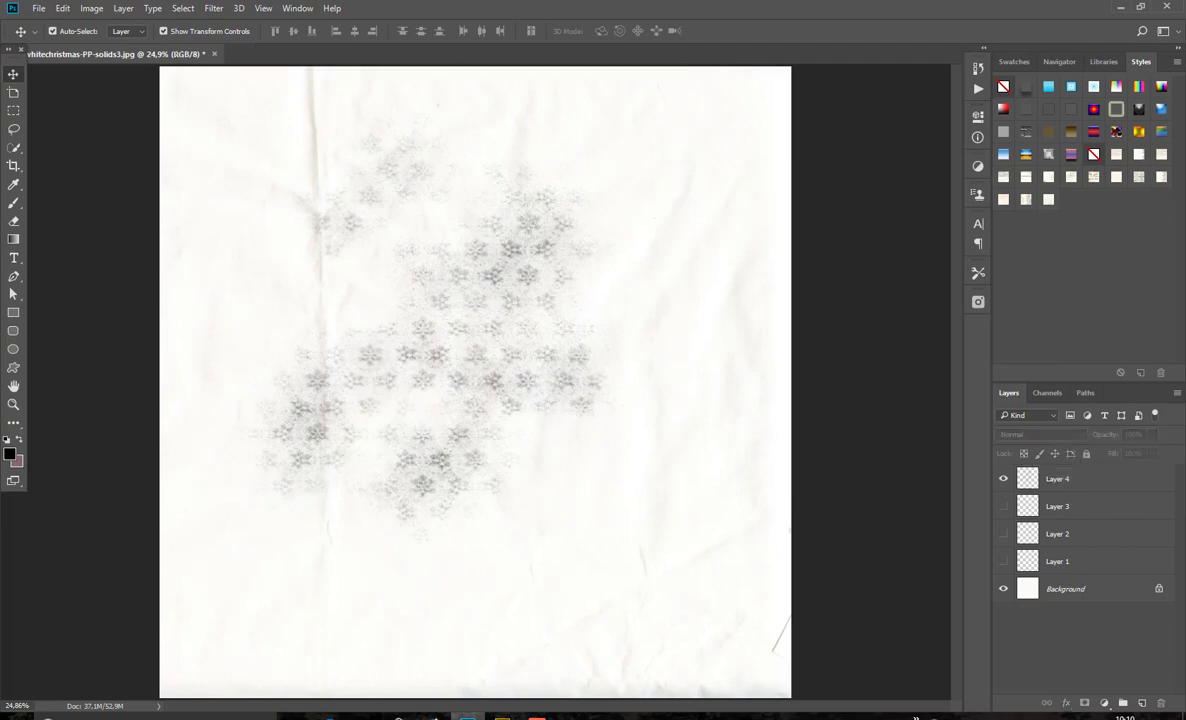
Return to Bridge and load the style file nbk-whitechristmas-PT-stylemix.asl from the nbk-whitechristmas-PT-Styles-Mix folder into Photoshop.
left_click(502, 716)
left_click(192, 58)
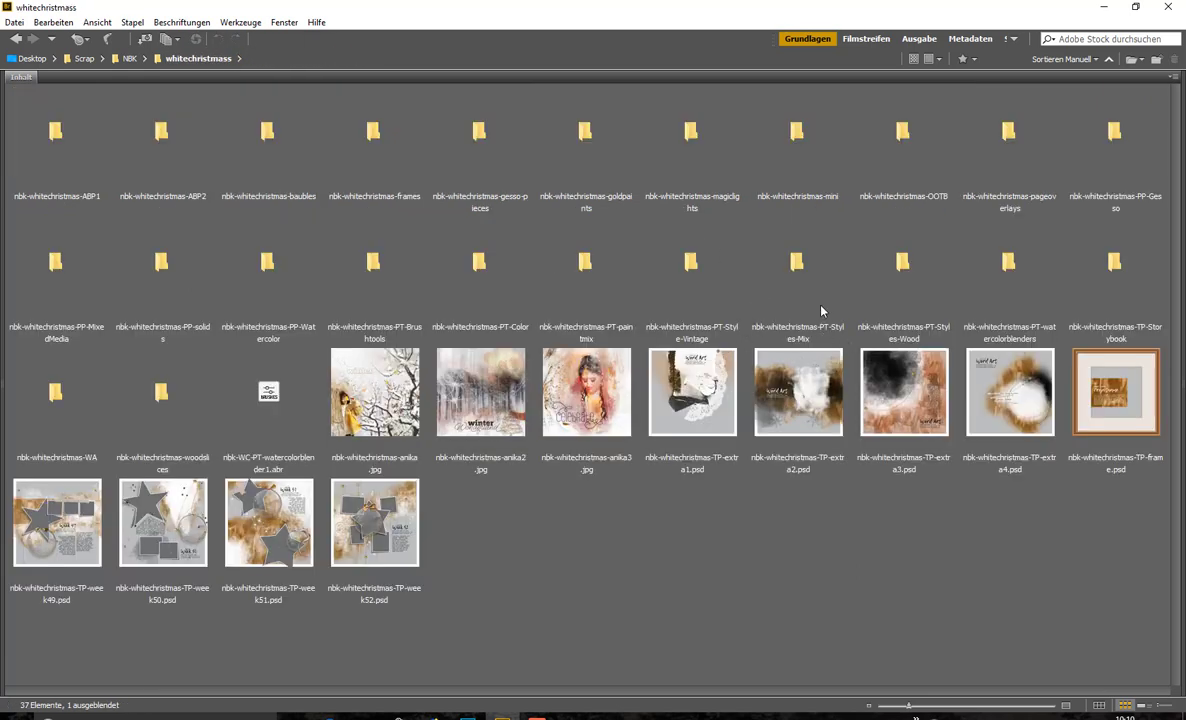
double_click(805, 266)
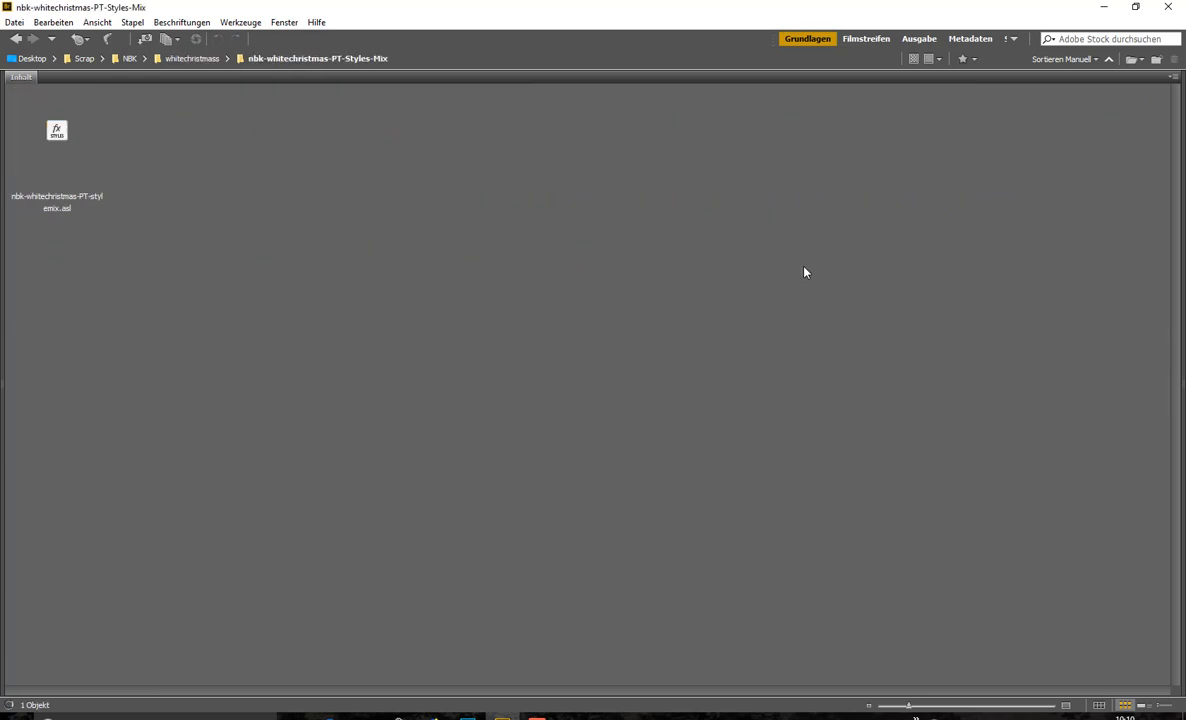
left_click(72, 133)
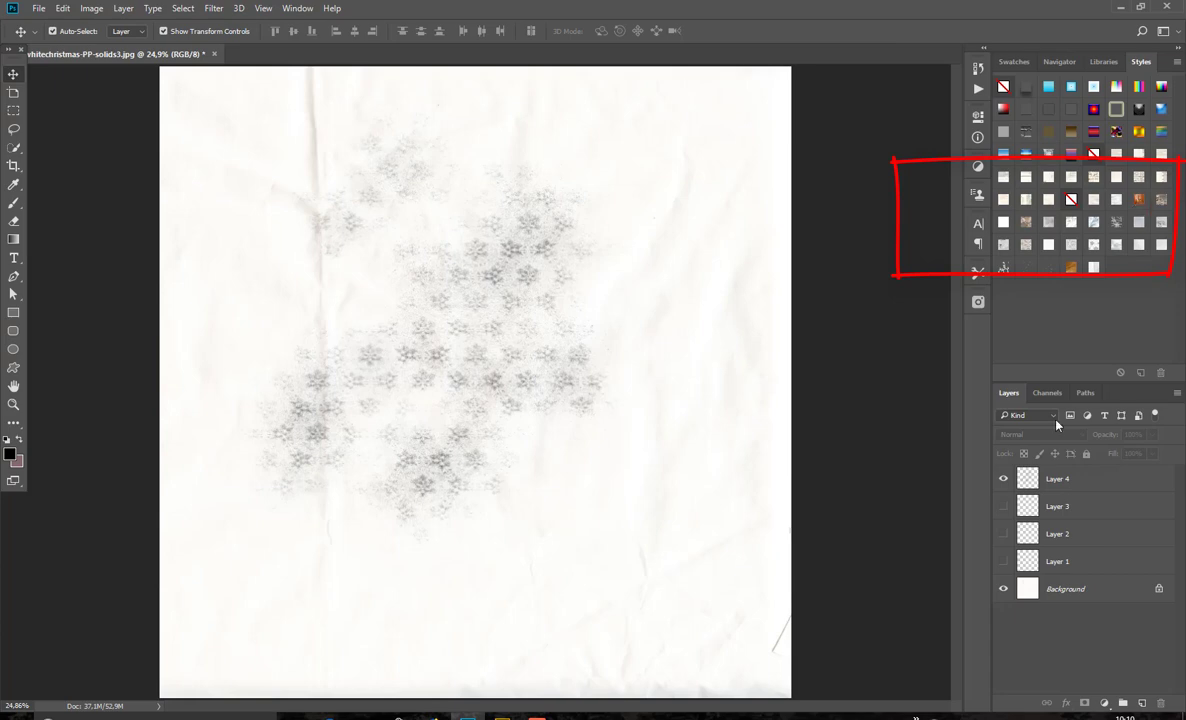
Try several of the loaded mix styles on Layer 4's snowflake lace and settle on the rust-orange one with Inner Glow and Pattern Overlay.
left_click(1060, 479)
left_click(1140, 200)
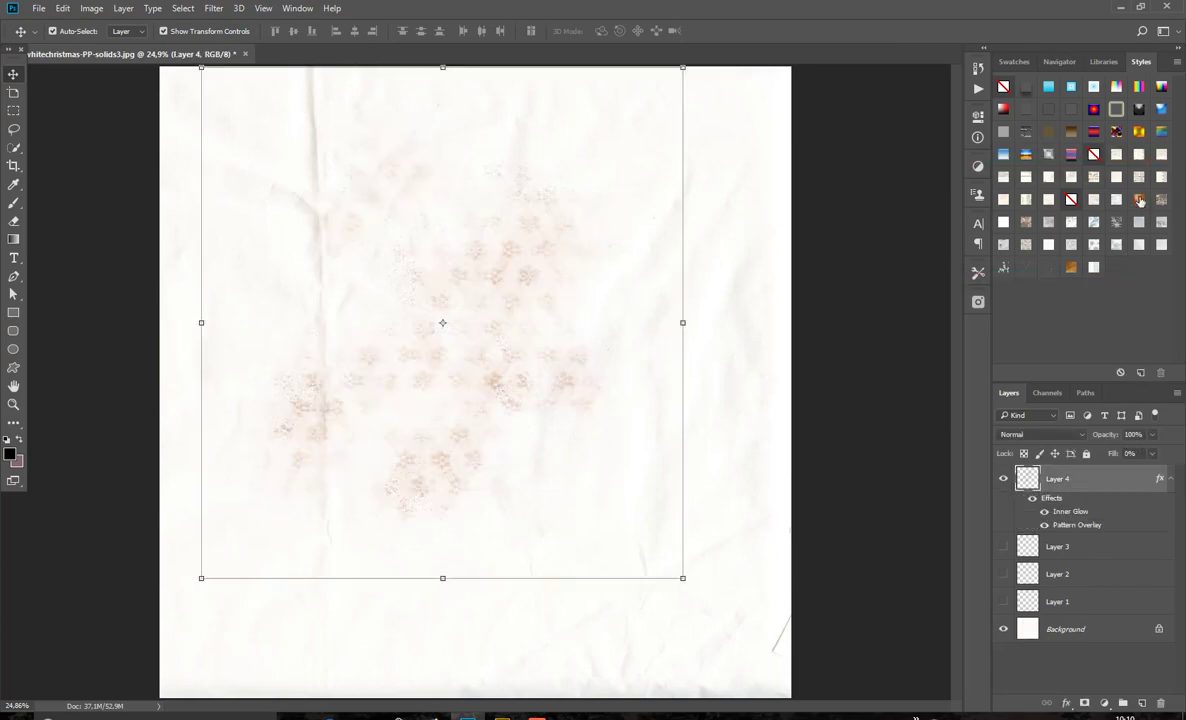
left_click(1161, 200)
left_click(1114, 223)
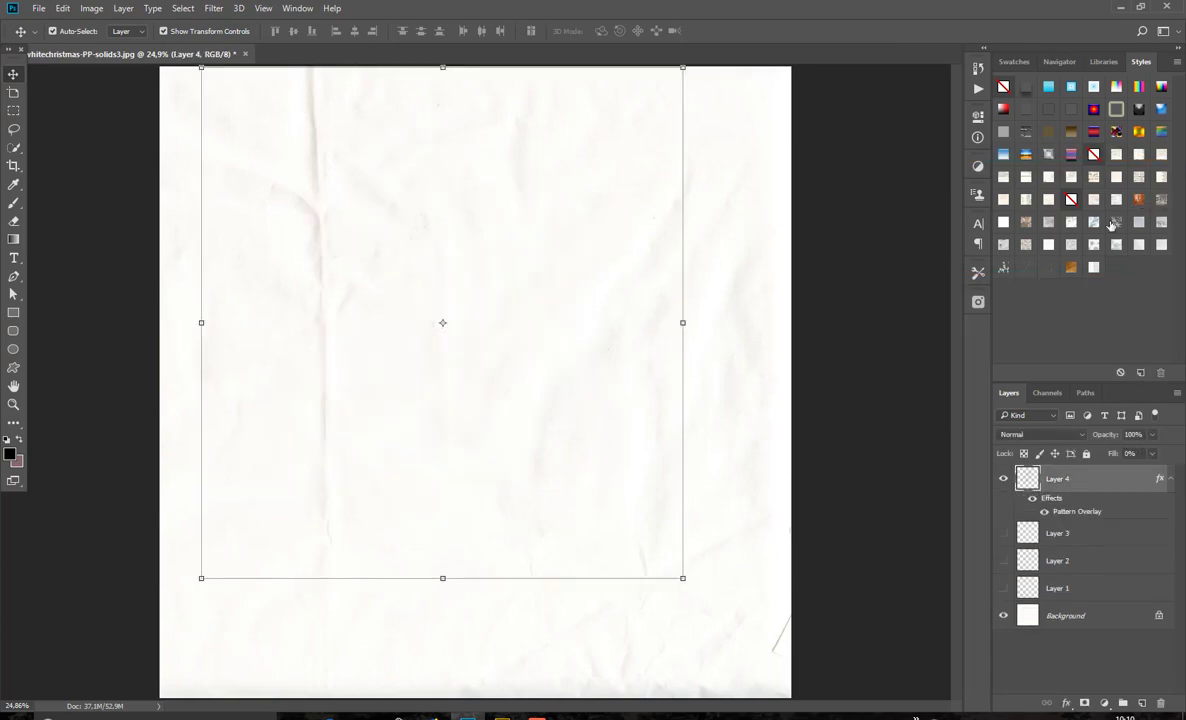
left_click(1093, 223)
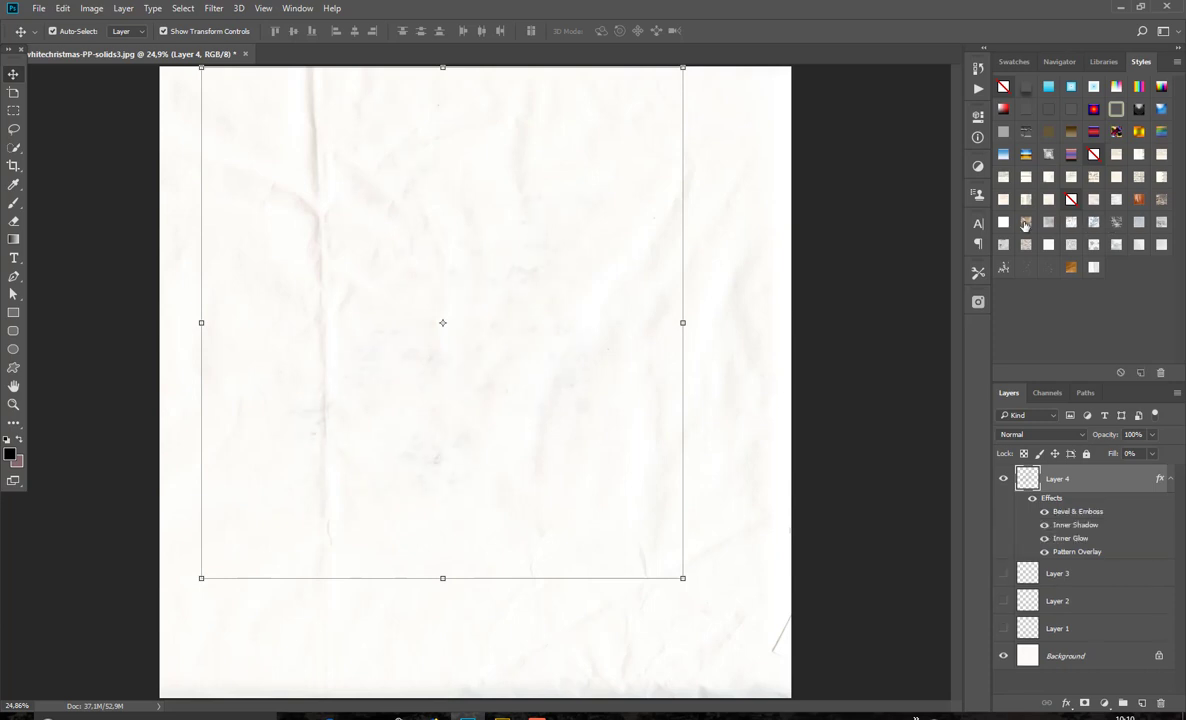
left_click(1070, 267)
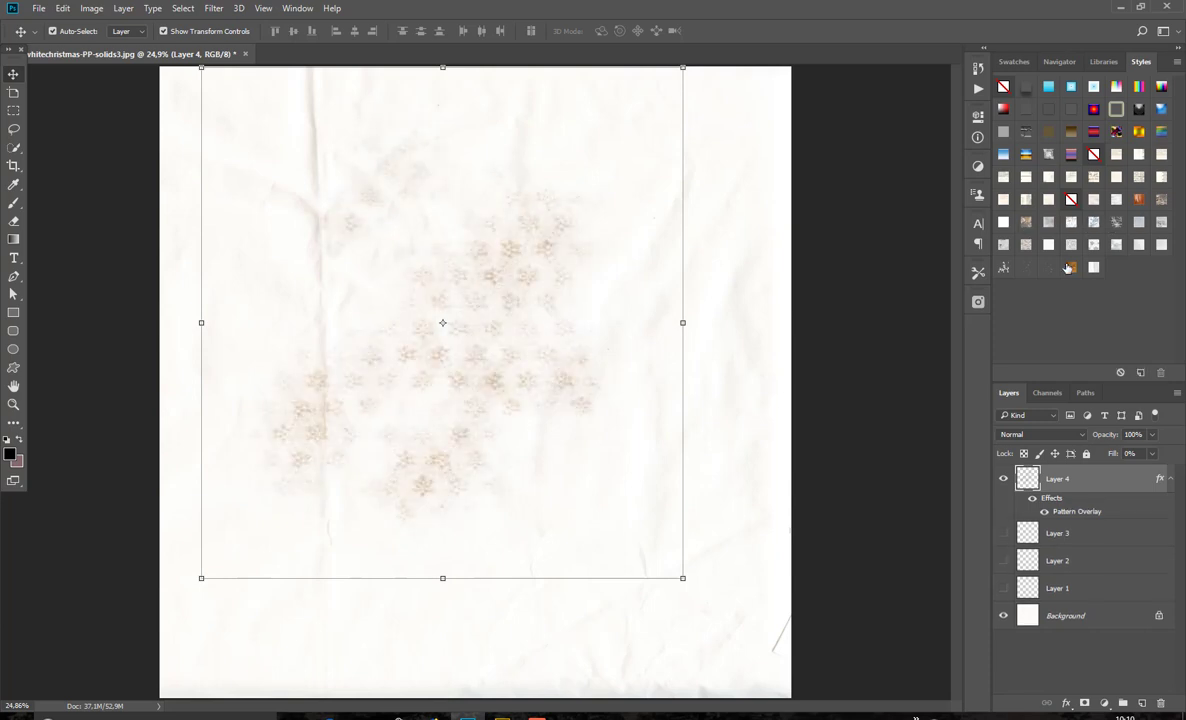
left_click(1139, 199)
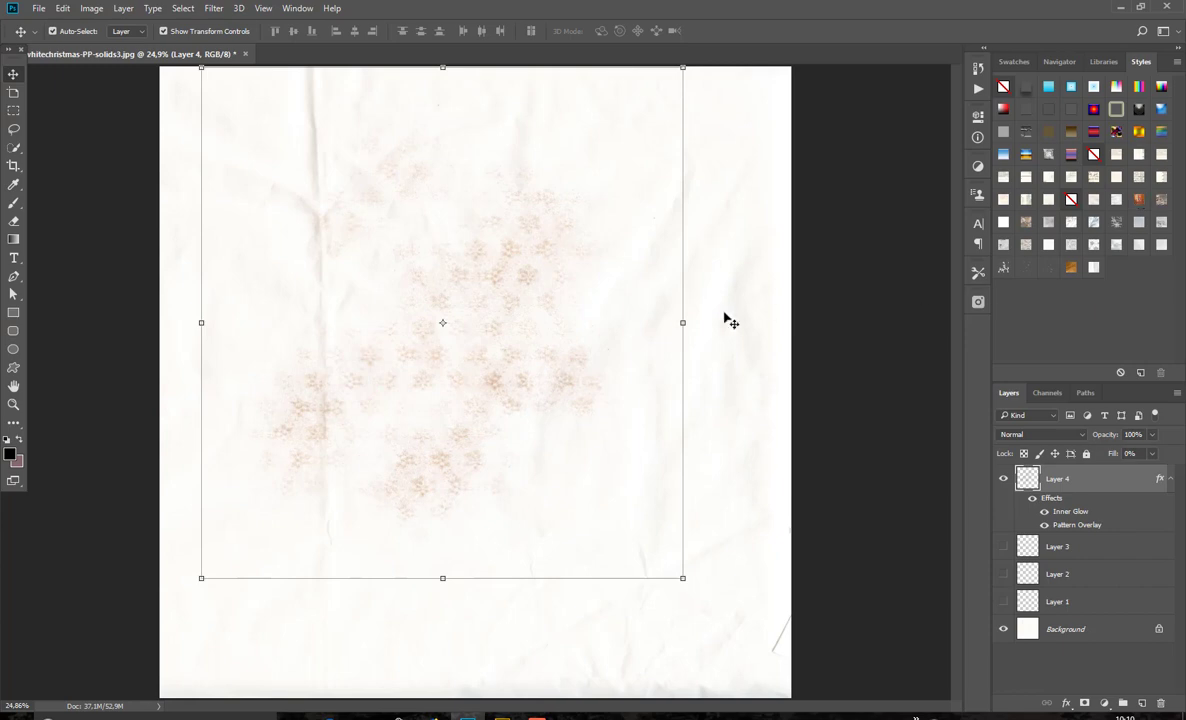
left_click_drag(514, 369, 600, 418)
Hide Layer 4 and paint a brick pattern over the middle of the paper on a new layer with nbk-WC-PT-brickwall2.
key("ctrl+shift+alt+n")
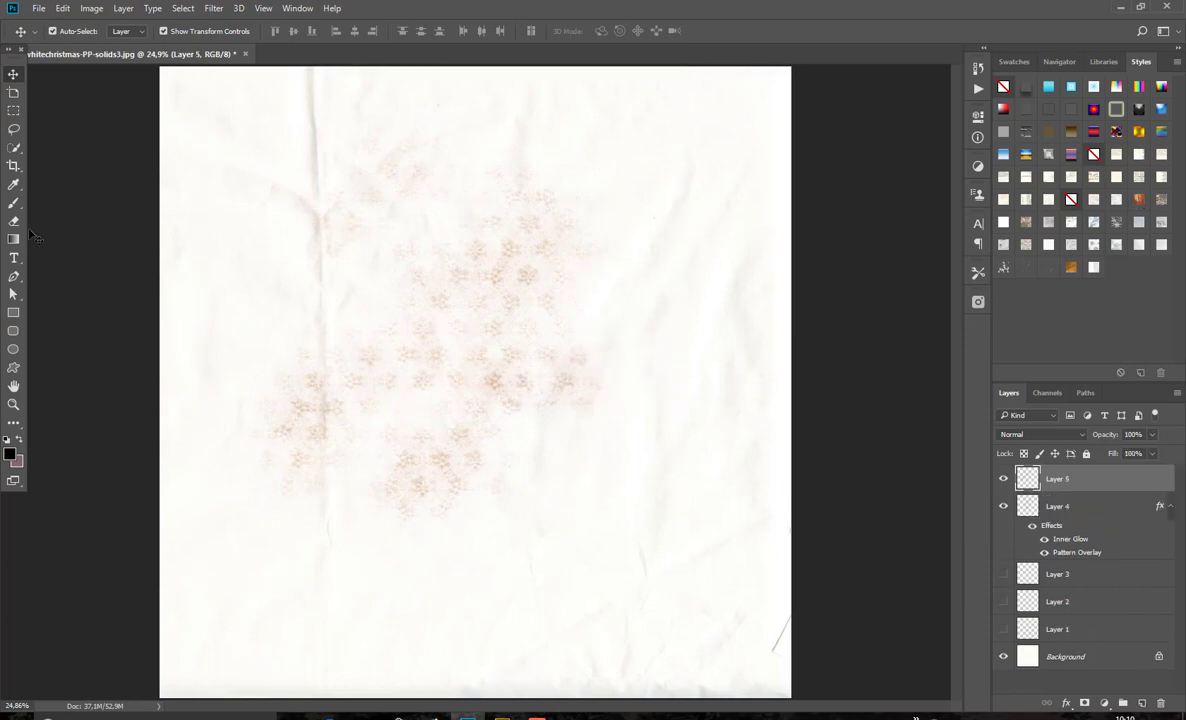
key("b")
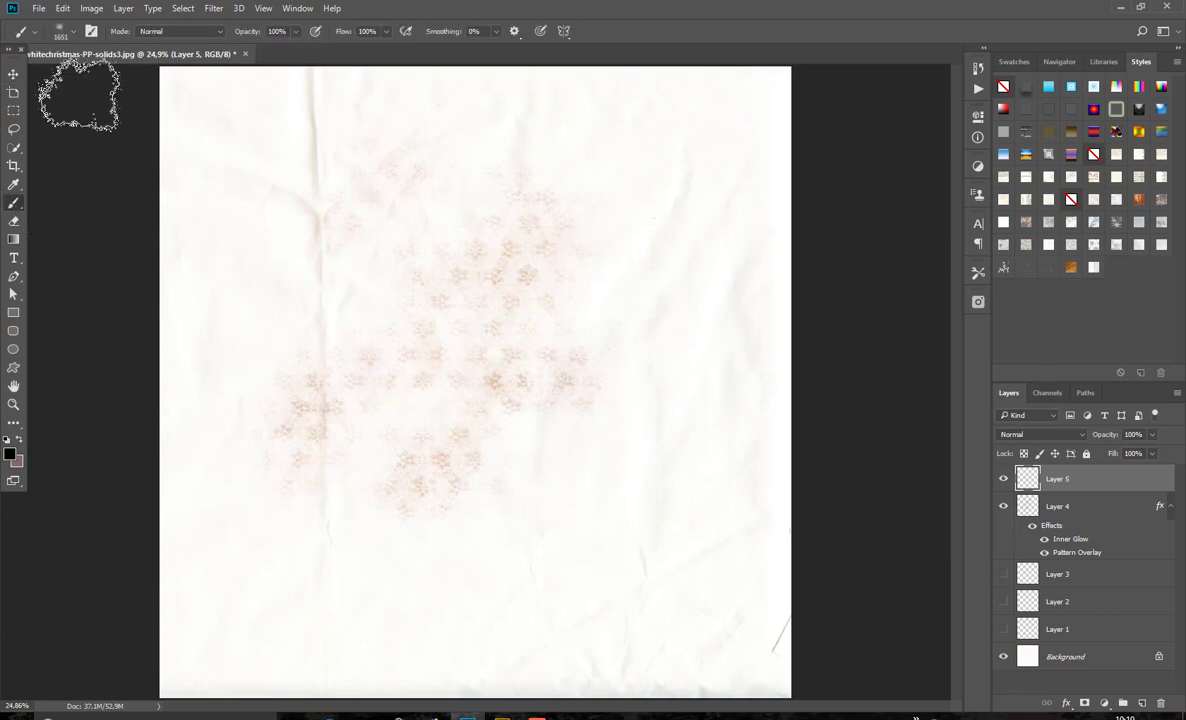
left_click(75, 35)
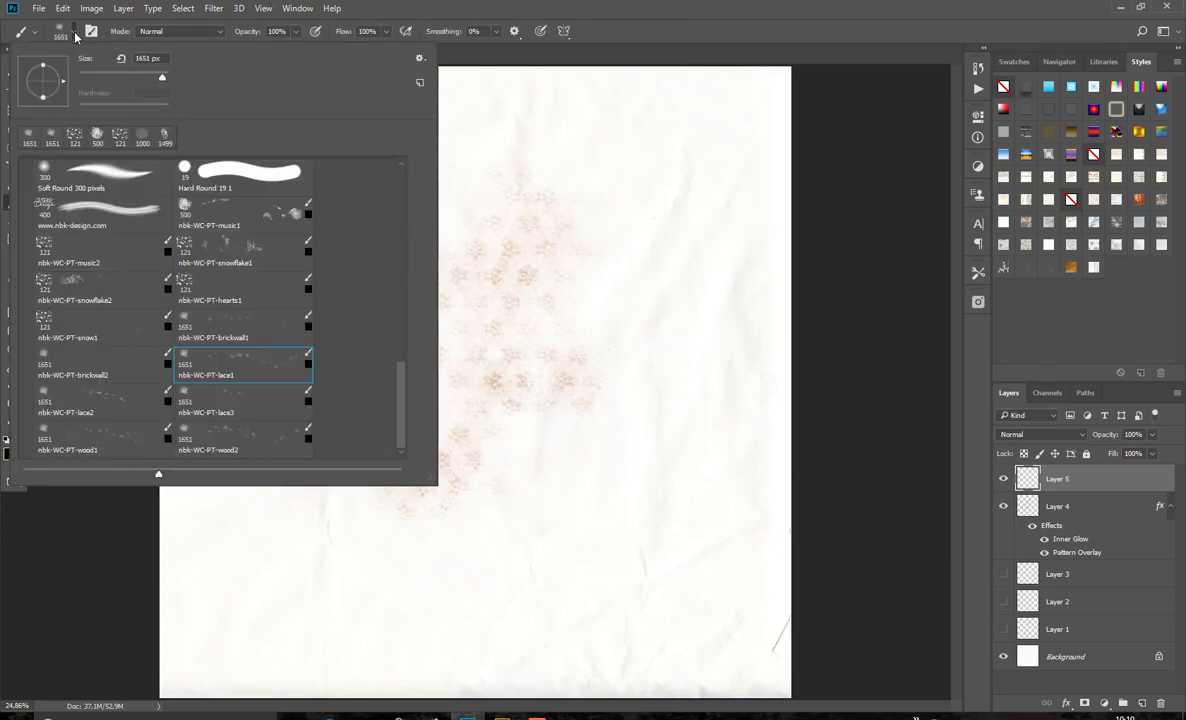
left_click(52, 353)
left_click(637, 15)
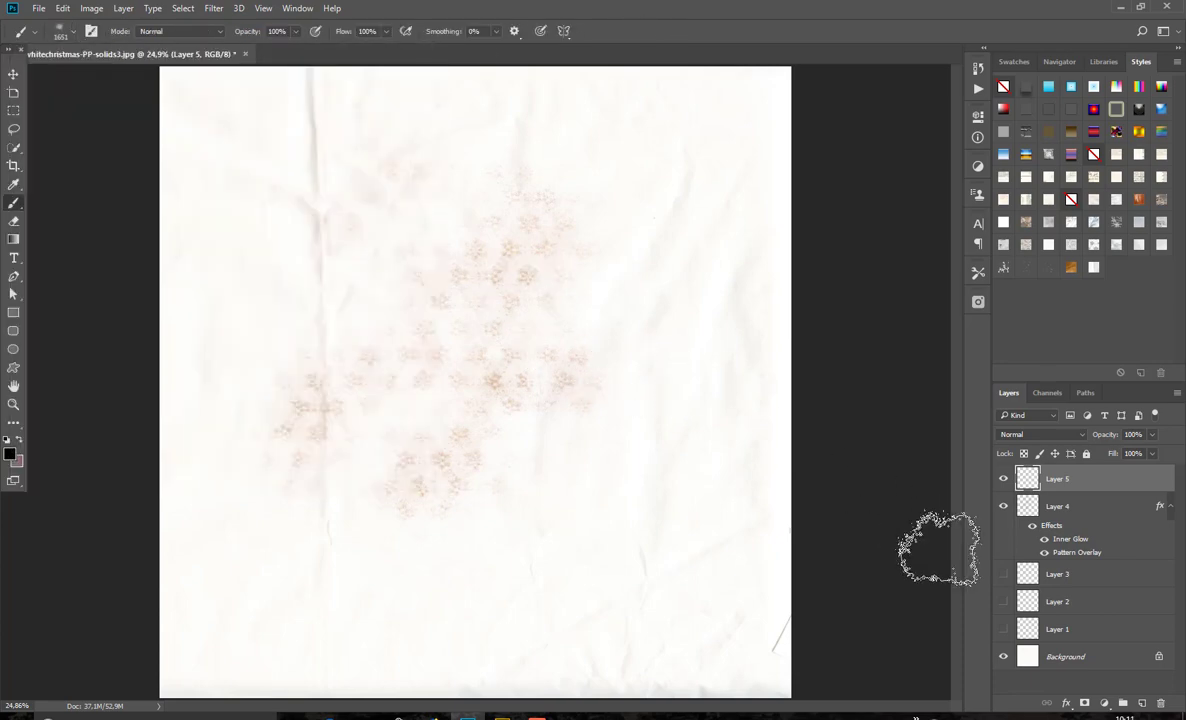
left_click(1003, 506)
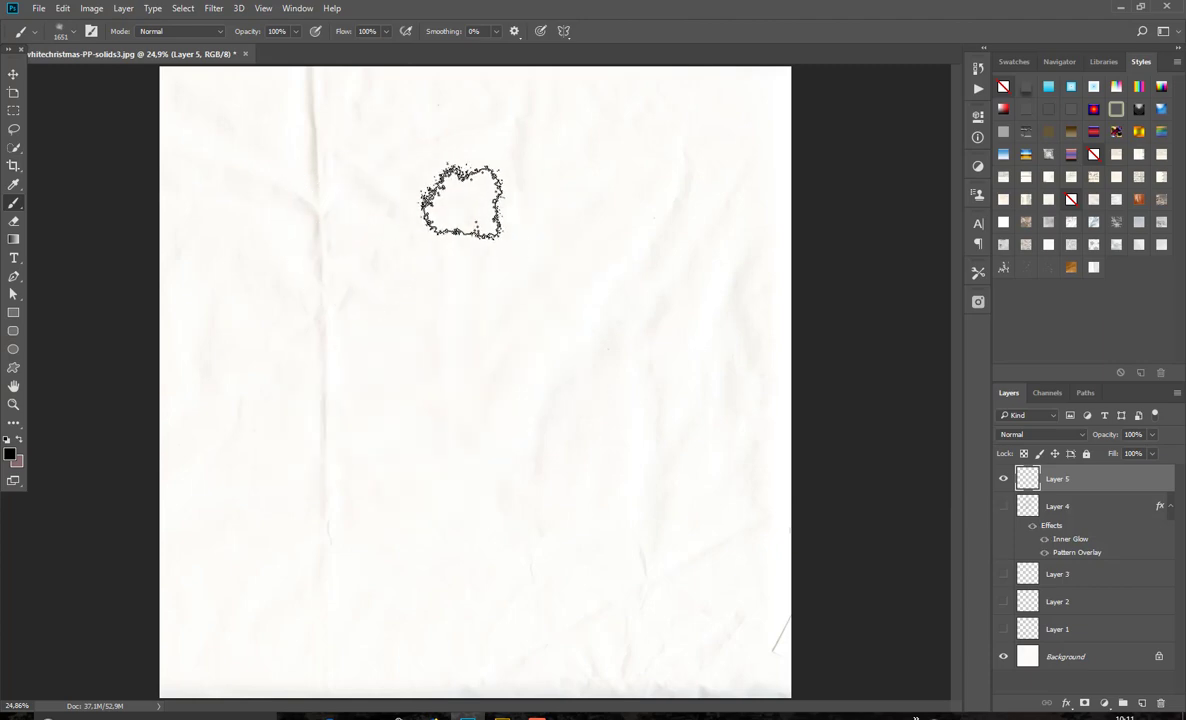
mouse_move(463, 212)
left_mouse_down()
mouse_move(483, 312)
mouse_move(344, 270)
mouse_move(466, 381)
mouse_move(447, 323)
mouse_move(591, 474)
mouse_move(445, 339)
mouse_move(445, 124)
mouse_move(384, 437)
mouse_move(597, 352)
mouse_move(640, 383)
left_mouse_up()
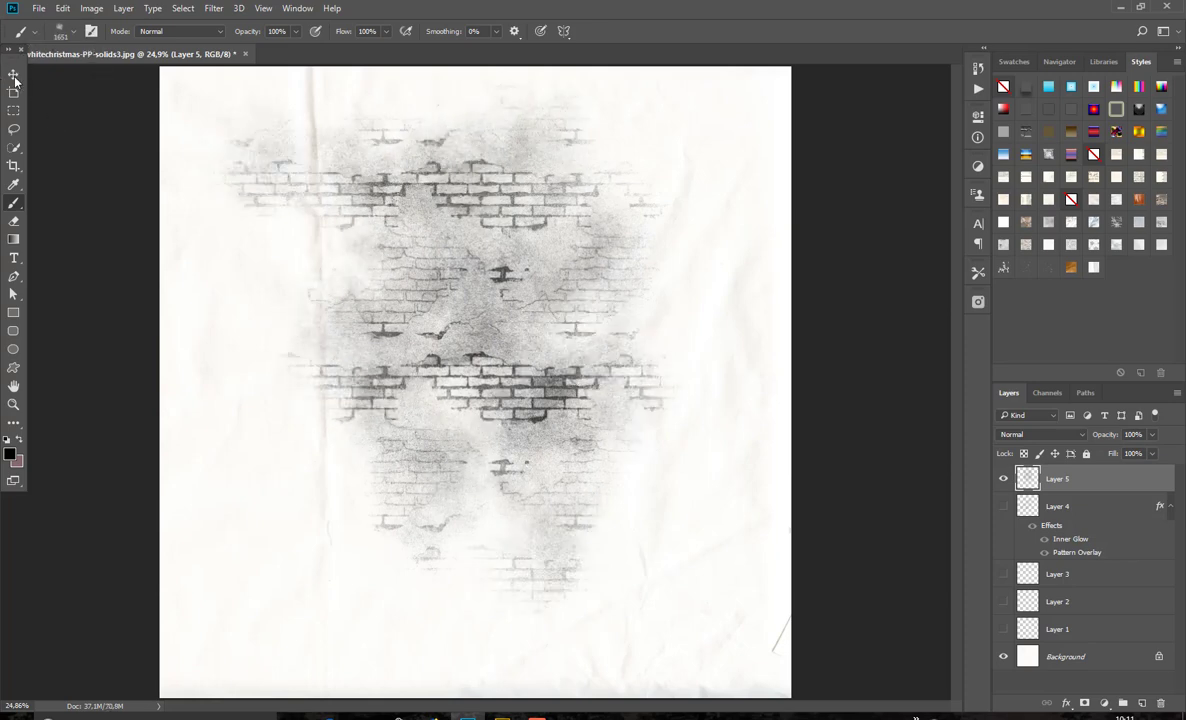
Apply the rust-orange mix style to the brick pattern on Layer 5, shift the pattern slightly downward and deselect the layer.
left_click(14, 76)
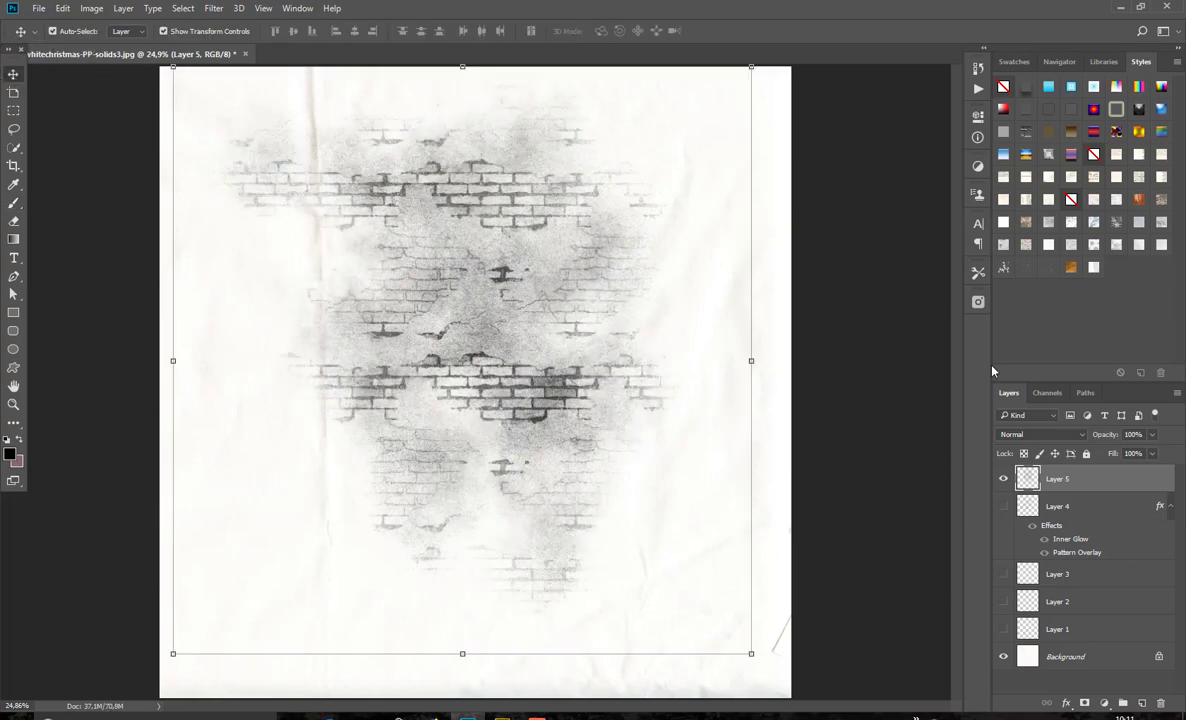
left_click(1138, 199)
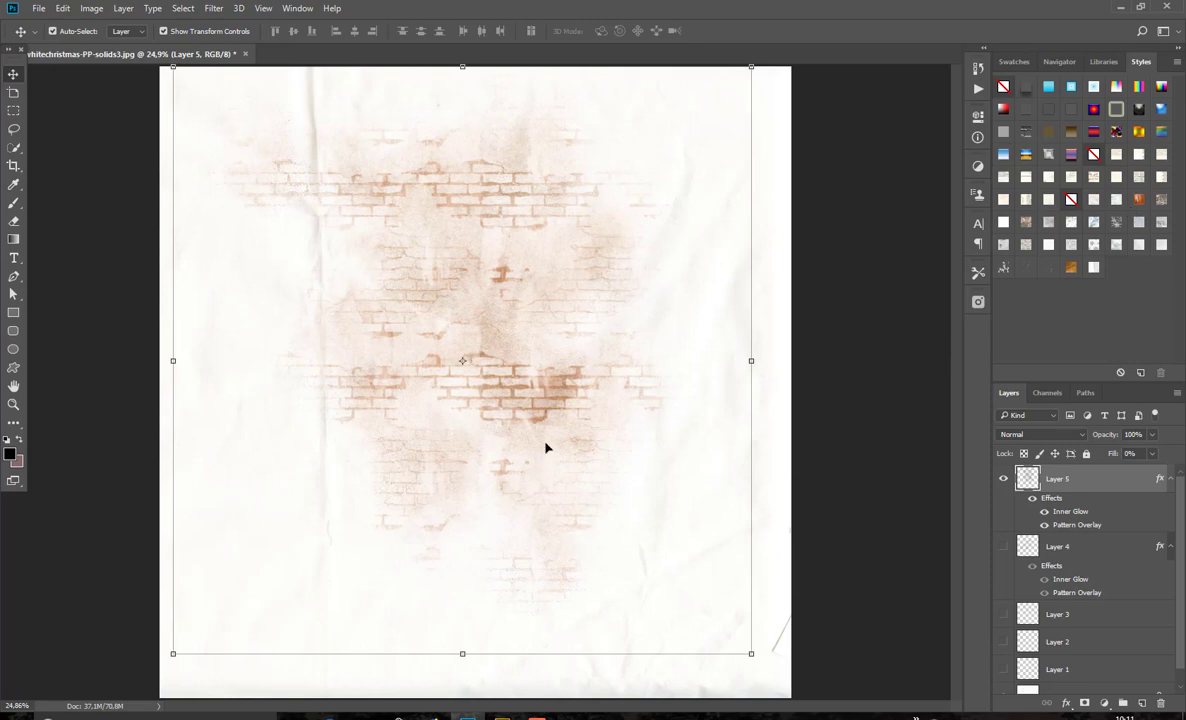
left_click_drag(546, 448, 513, 373)
left_click(604, 584)
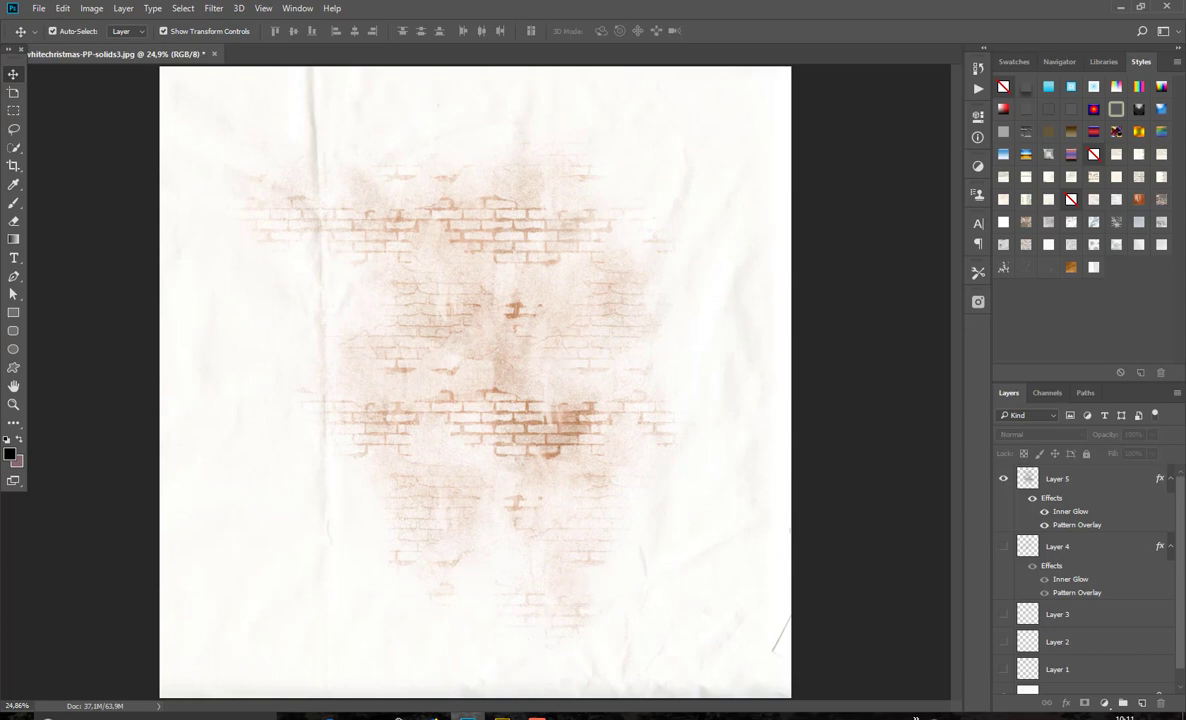
Switch to Bridge and load the brush file nbk-whitechristmas-PT-paintmix.abr from the nbk-whitechristmas-PT-paintmix folder into Photoshop.
mouse_move(502, 716)
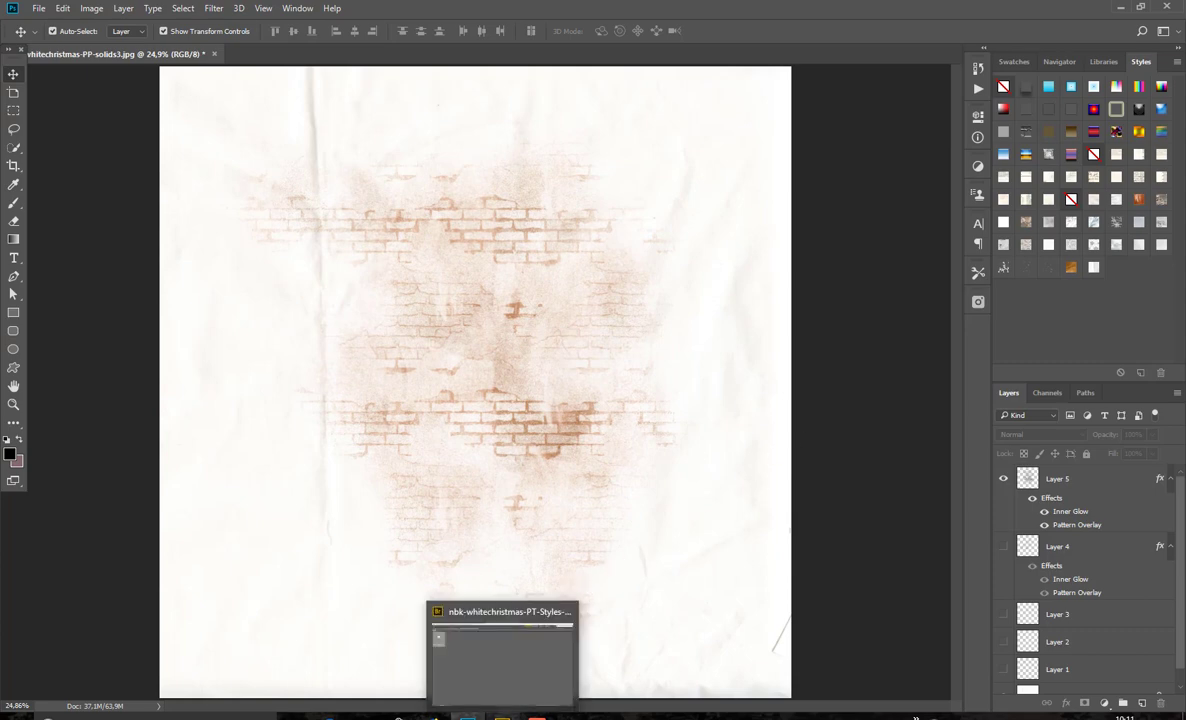
left_click(480, 635)
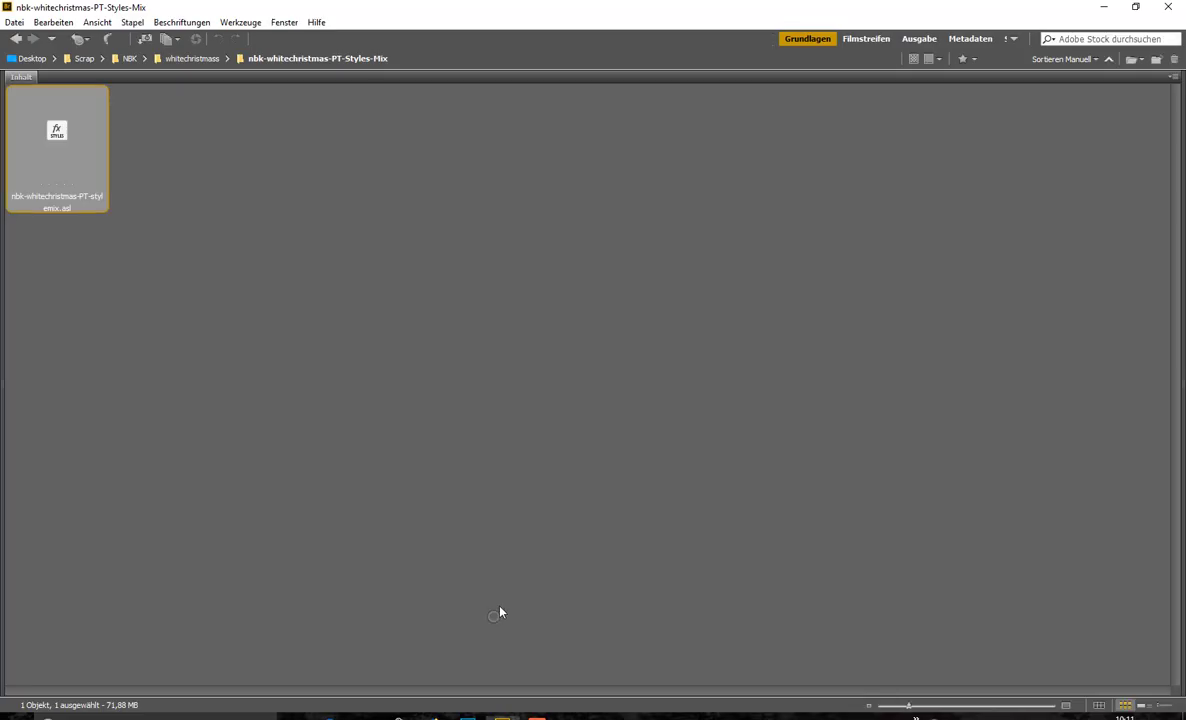
left_click(212, 59)
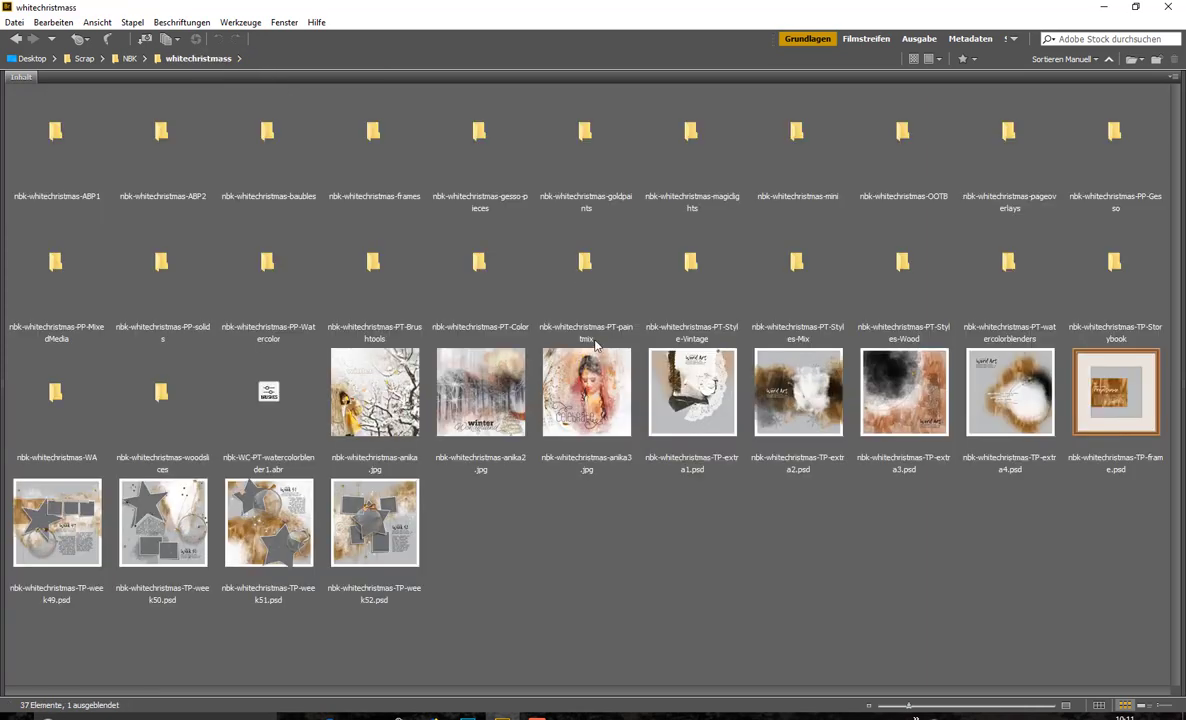
double_click(593, 286)
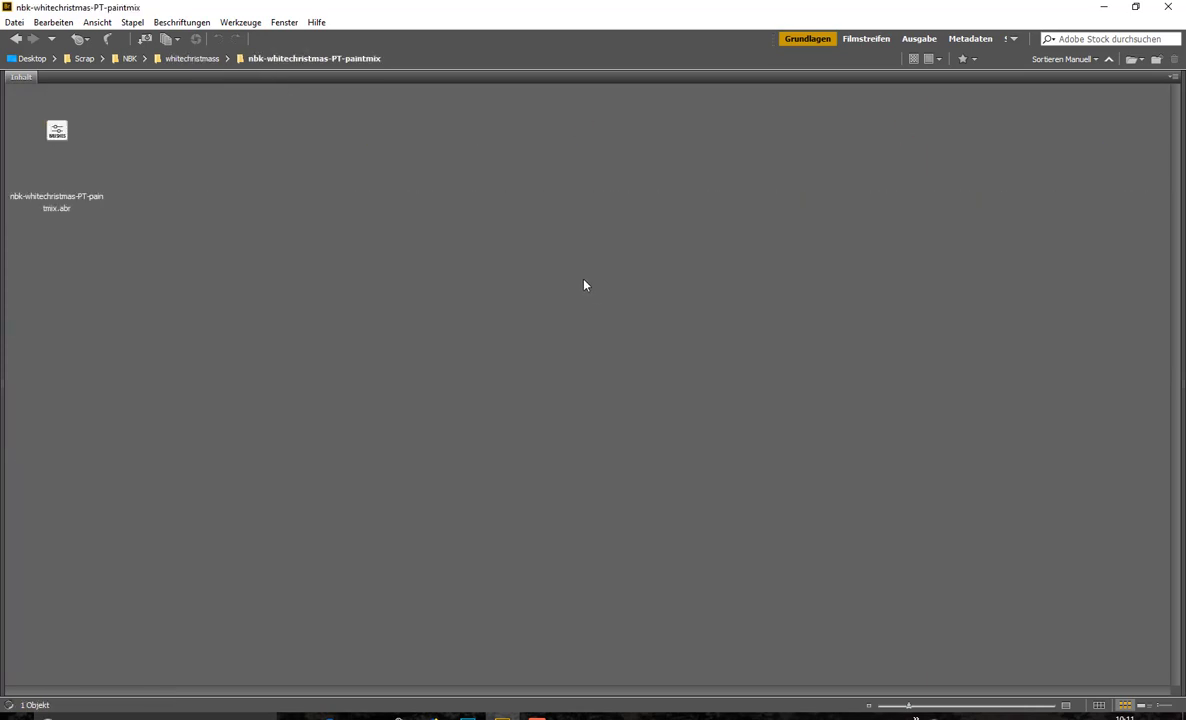
left_click(62, 147)
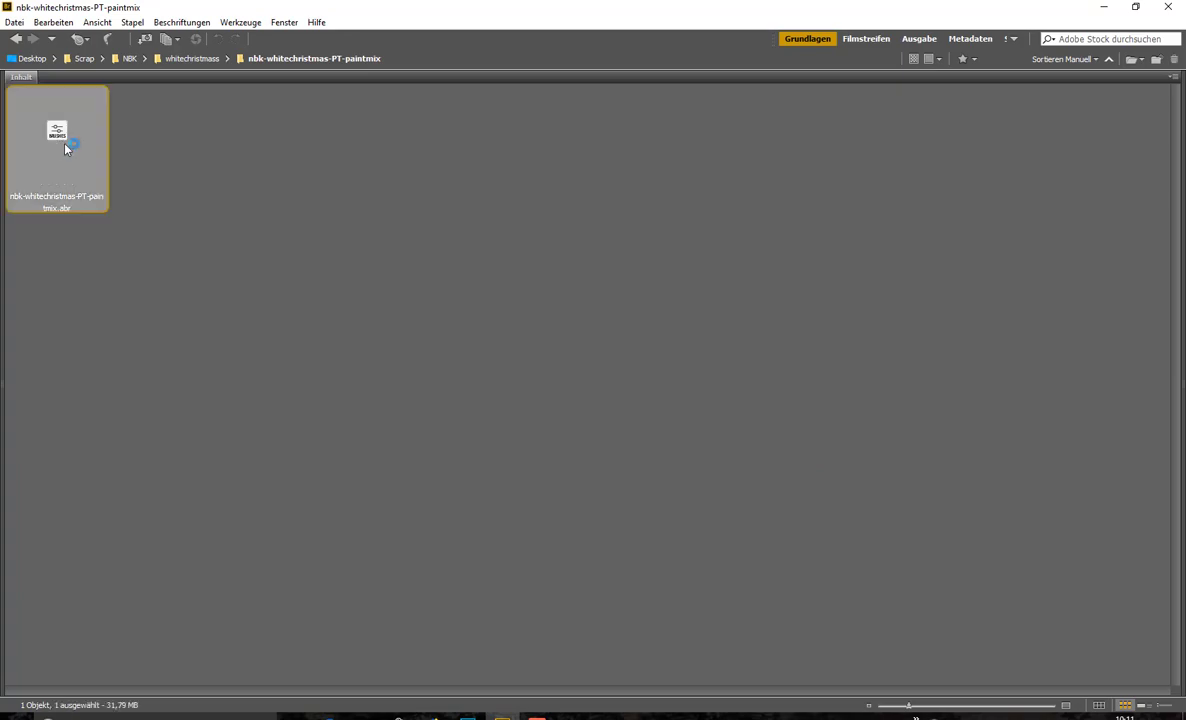
double_click(66, 147)
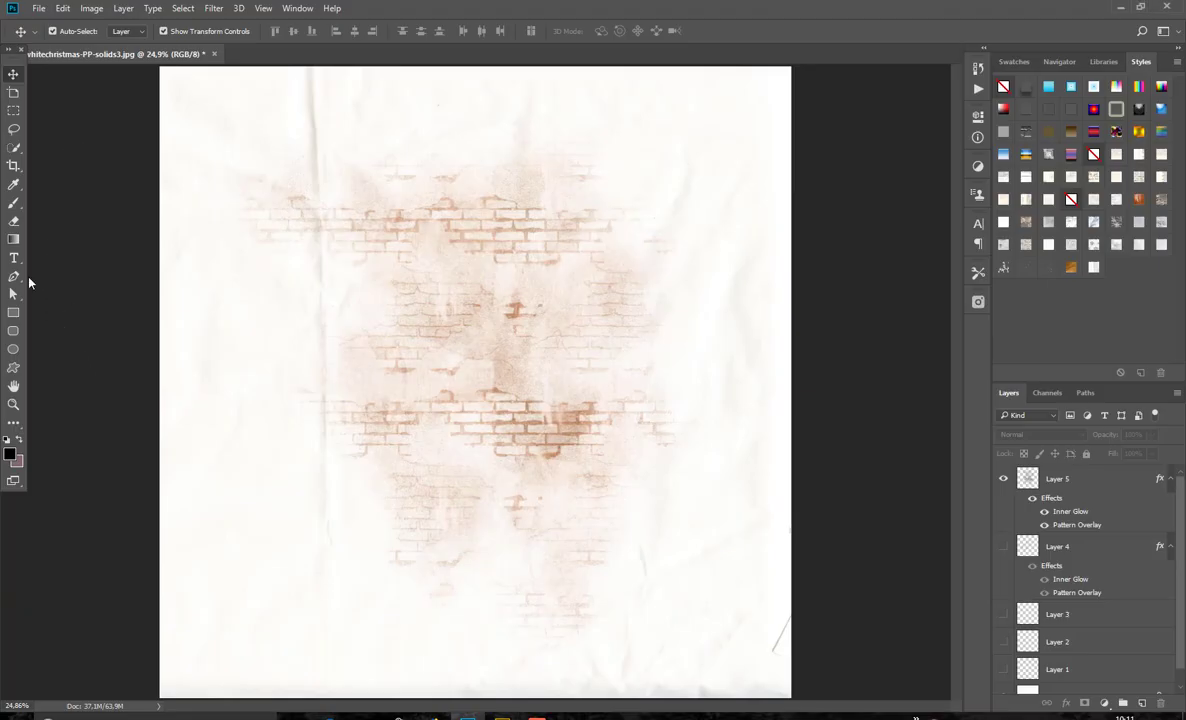
Activate the Brush tool, hide Layer 5 and add a new blank layer above it.
left_click(14, 204)
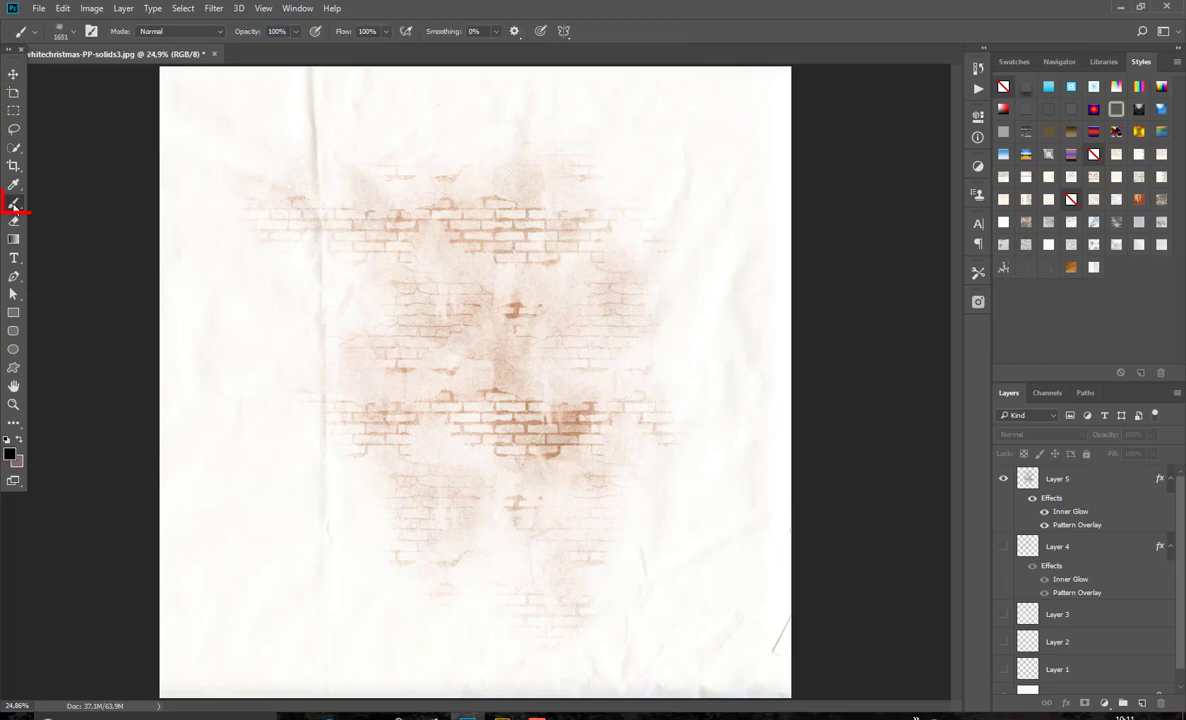
left_click(1005, 479)
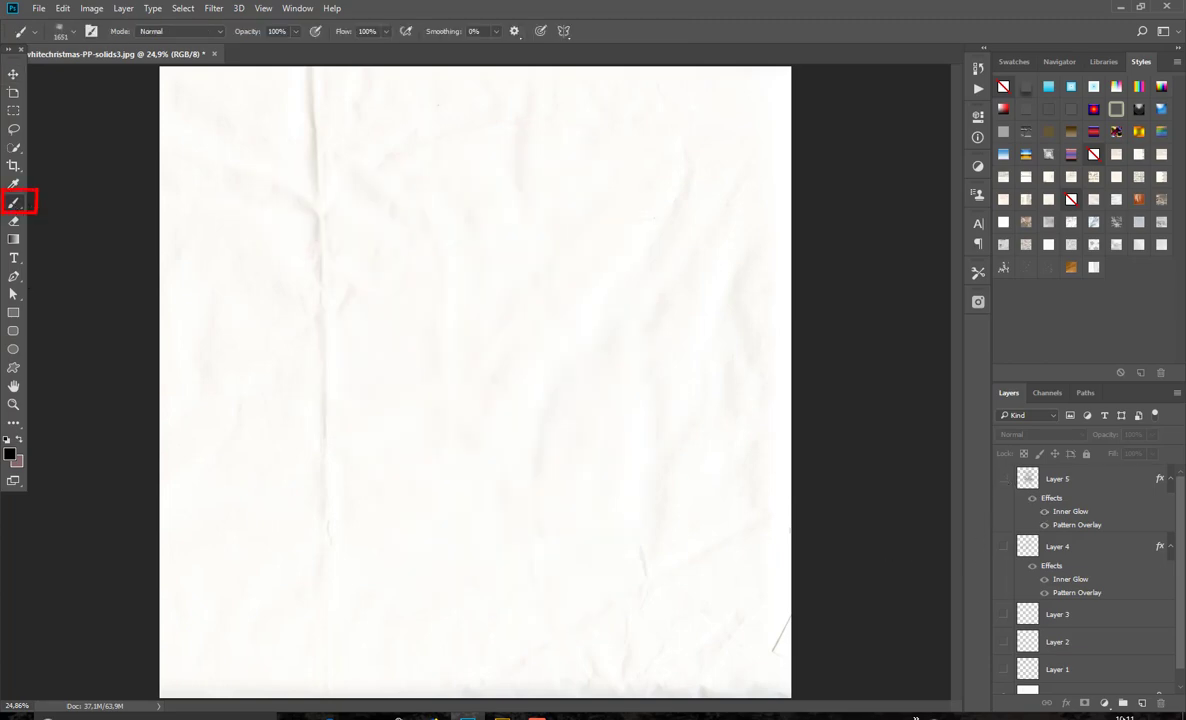
left_click(1142, 704)
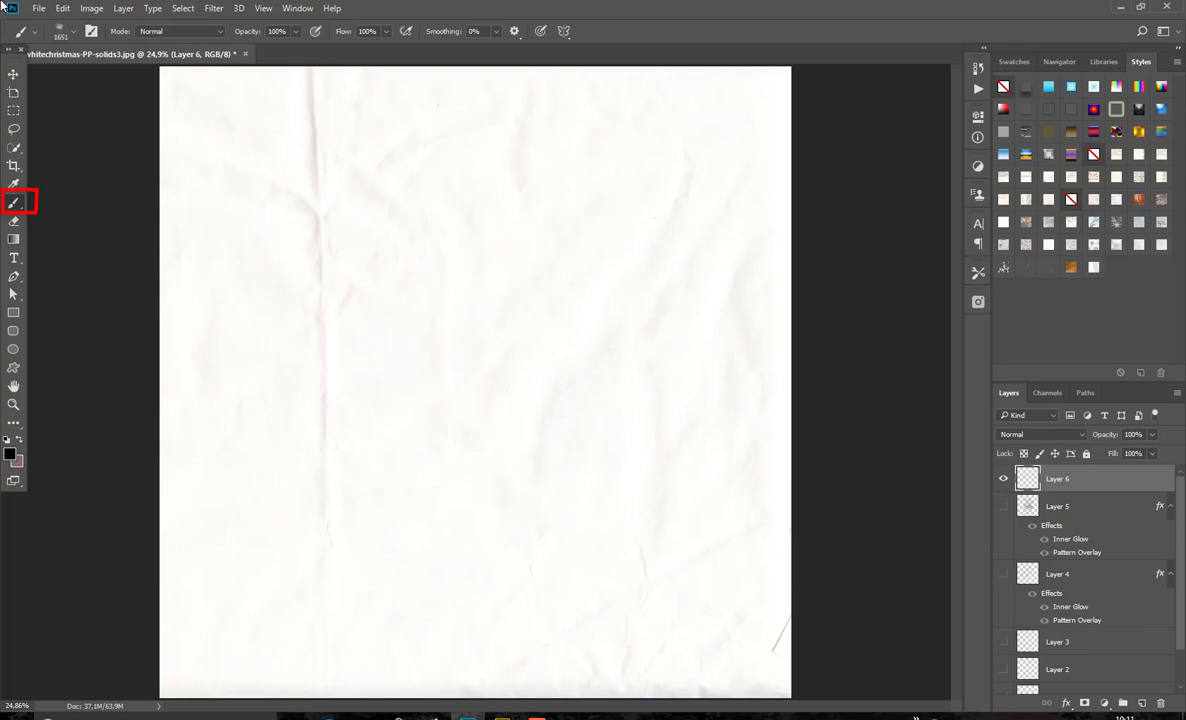
Expand the nbk-whitechristmas-PT-paintmix brush group and paint on Layer 6 with nbk-WC-PT-strokes up and down across the paper's upper middle.
left_click(74, 30)
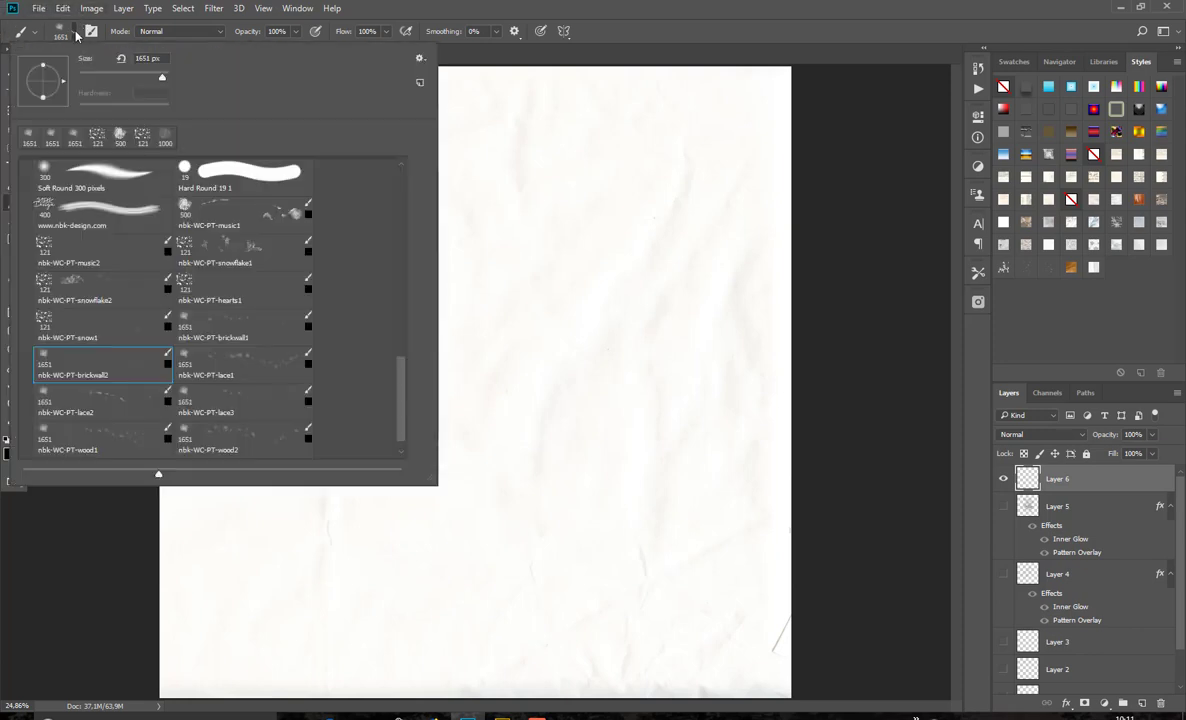
left_click_drag(405, 392, 407, 440)
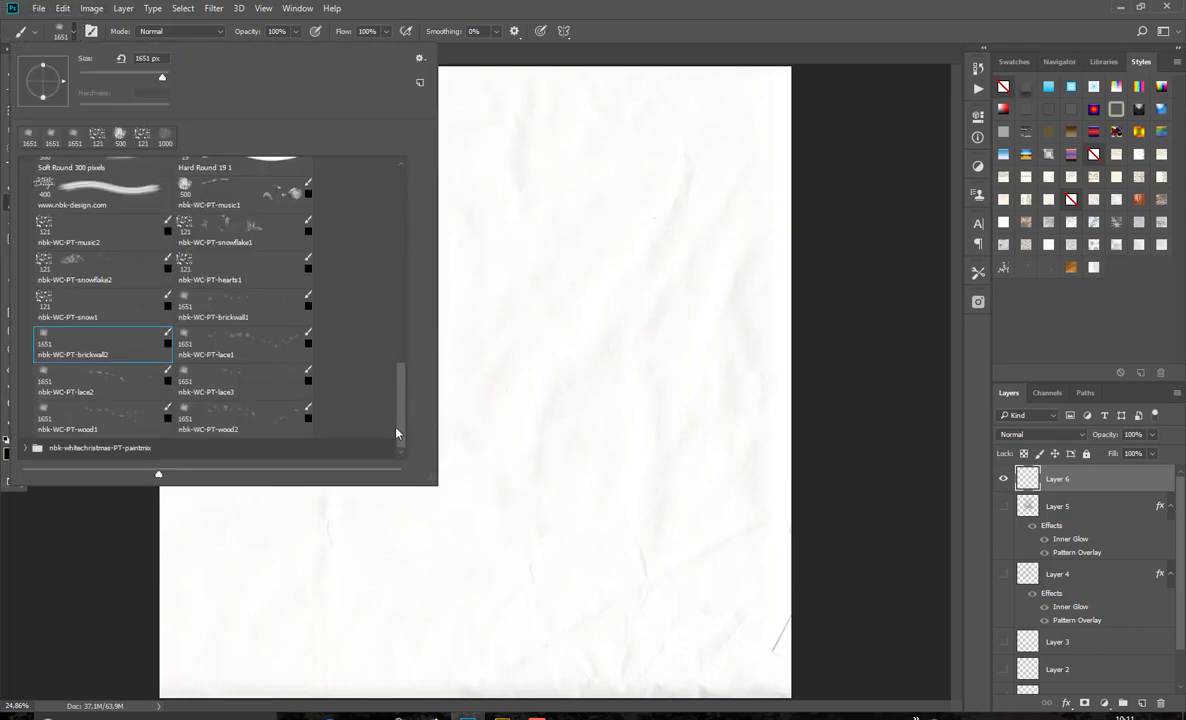
left_click(27, 448)
mouse_move(405, 353)
left_mouse_down()
mouse_move(402, 408)
mouse_move(400, 347)
left_mouse_up()
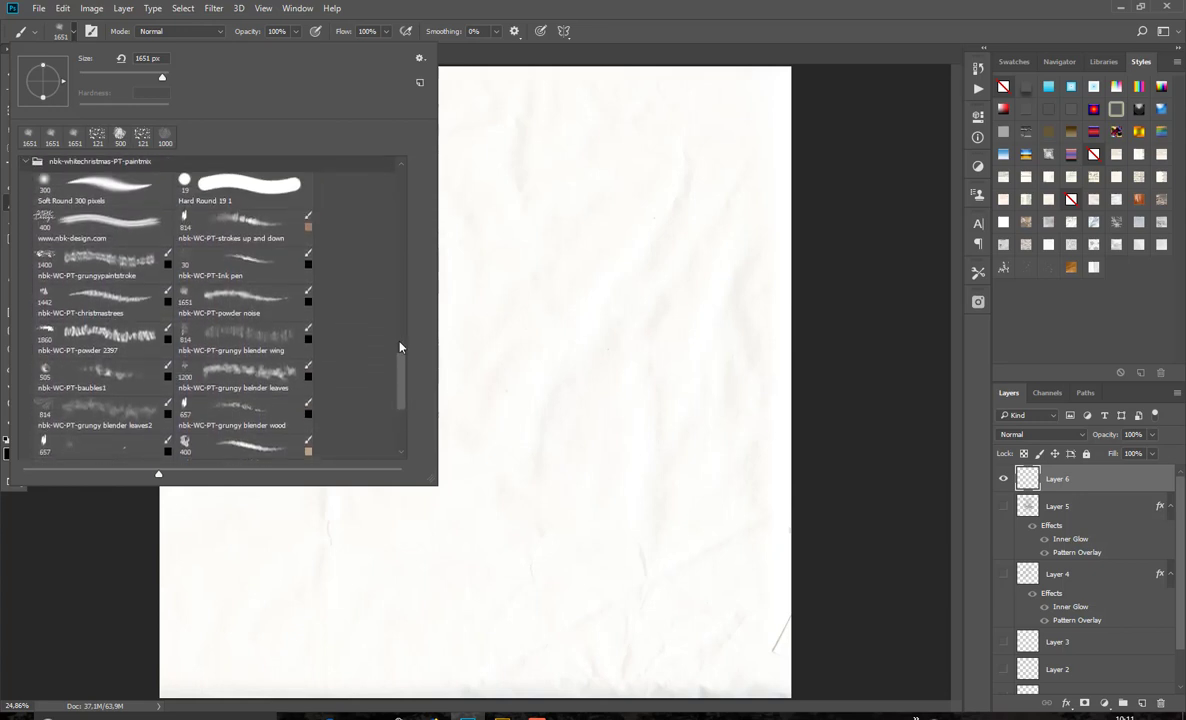
left_click(235, 223)
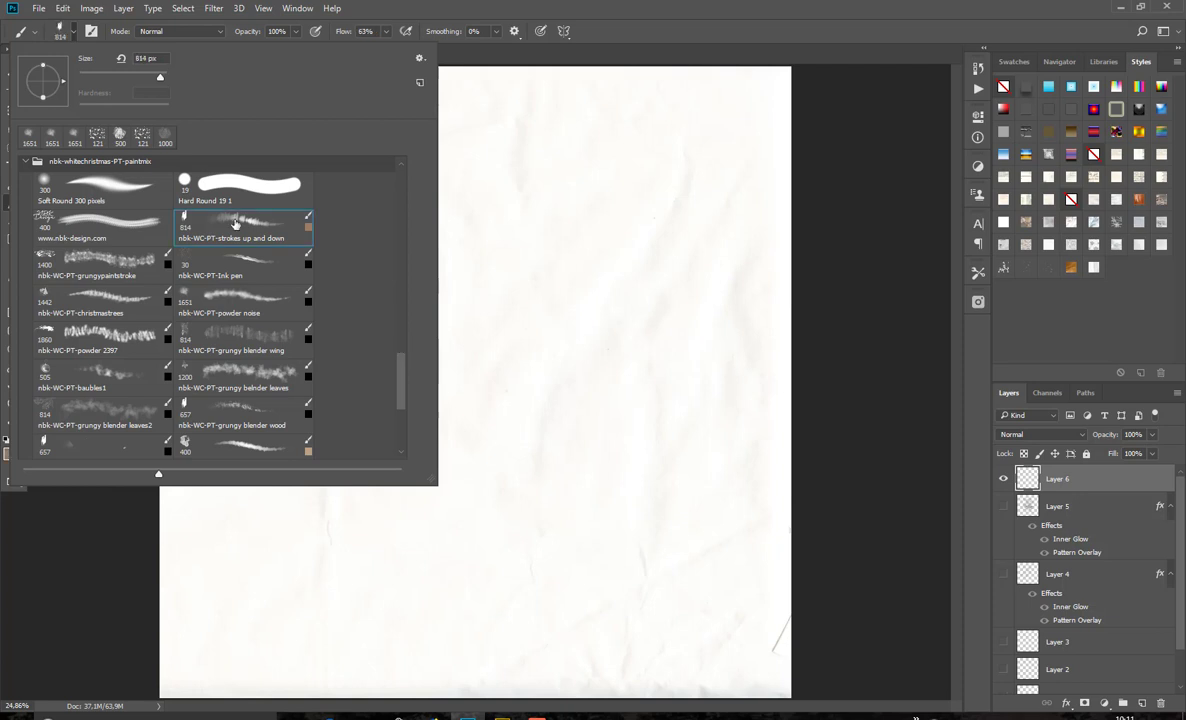
left_click(527, 13)
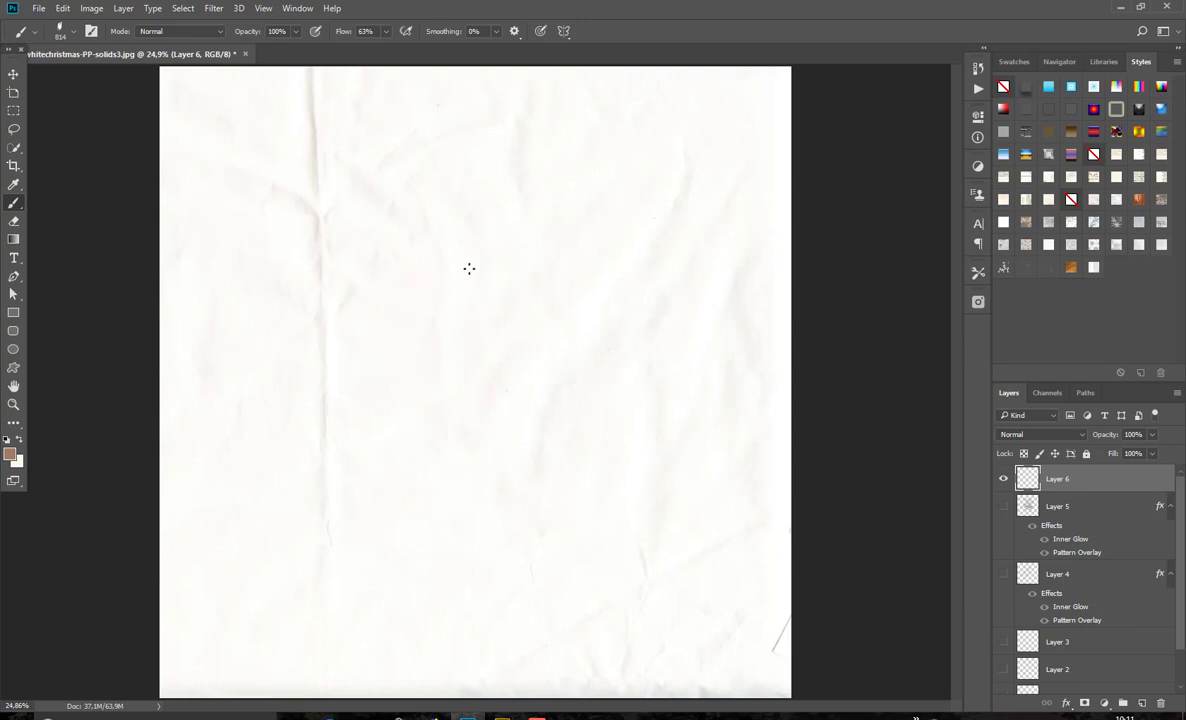
mouse_move(335, 207)
left_mouse_down()
mouse_move(384, 206)
mouse_move(482, 257)
mouse_move(599, 367)
mouse_move(598, 410)
mouse_move(505, 335)
left_mouse_up()
left_click(92, 32)
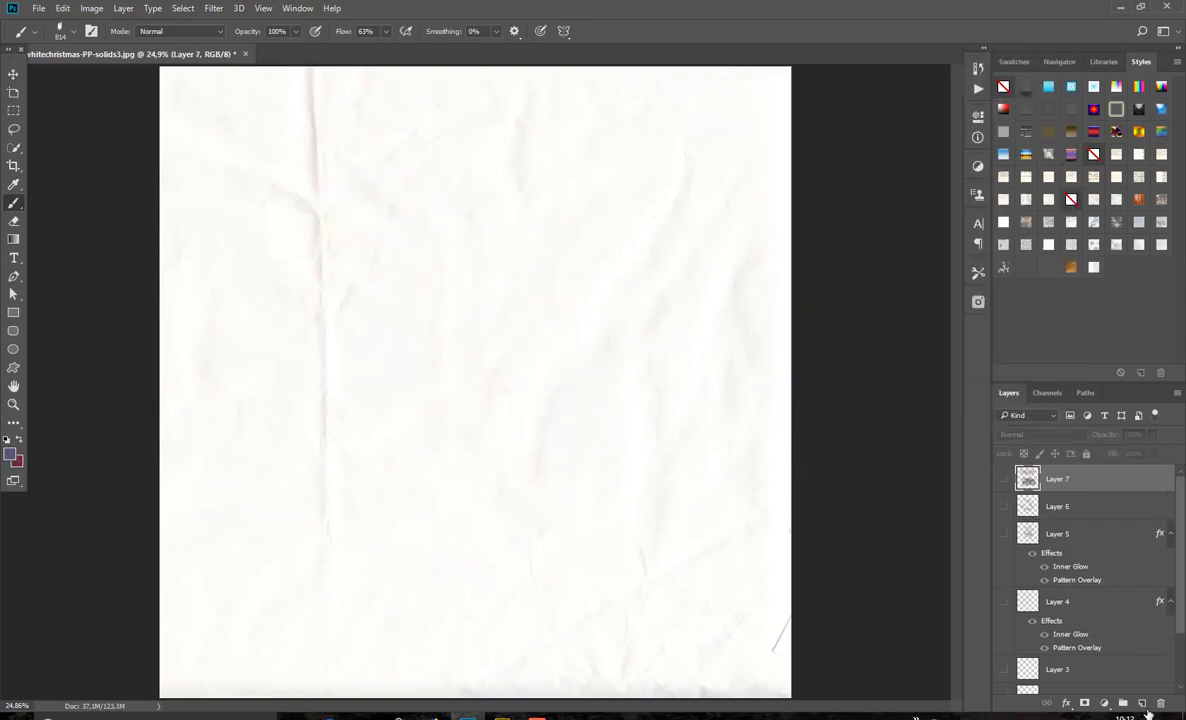
Paint grungy black strokes from the upper part to the middle of the paper on Layer 8 with nbk-WC-PT-powder 2397.
left_click(72, 31)
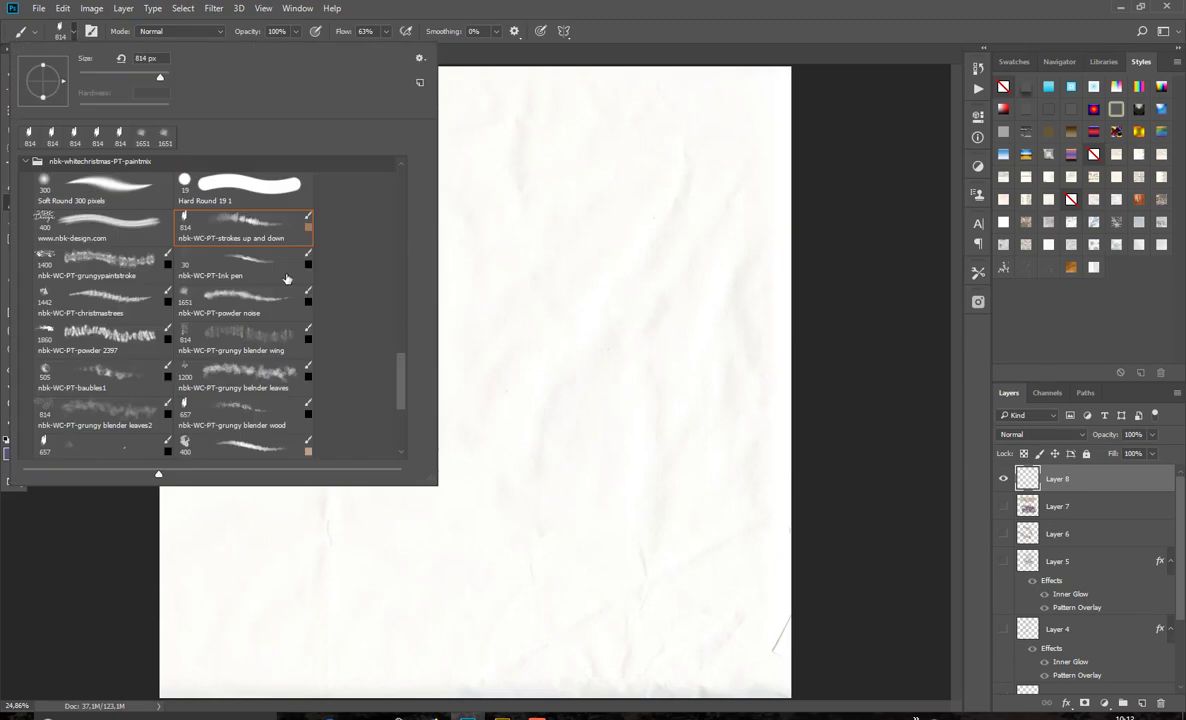
left_click(100, 325)
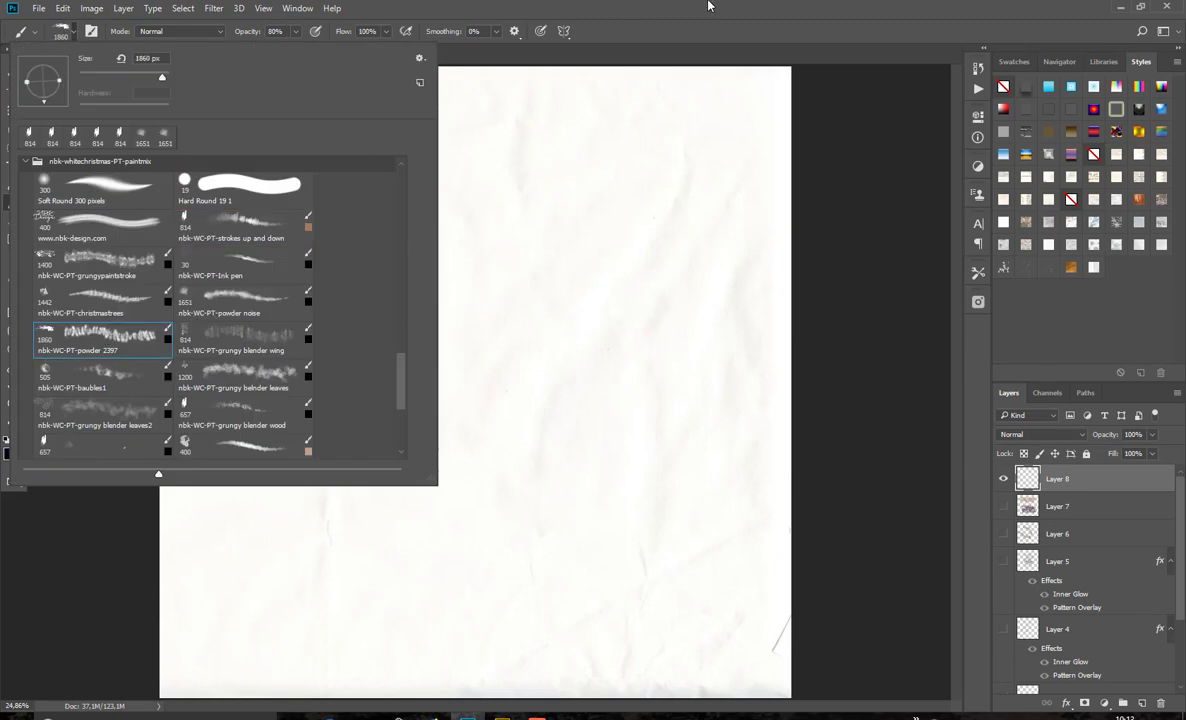
key("Return")
mouse_move(294, 258)
left_mouse_down()
mouse_move(420, 249)
mouse_move(509, 274)
mouse_move(539, 254)
mouse_move(581, 294)
mouse_move(594, 529)
mouse_move(599, 509)
mouse_move(544, 449)
mouse_move(524, 459)
mouse_move(529, 469)
mouse_move(457, 466)
left_mouse_up()
left_click(457, 466)
Bring up the Brush Settings and add single powder dabs of varying size around the strokes on Layer 8, then close the settings.
left_click(90, 31)
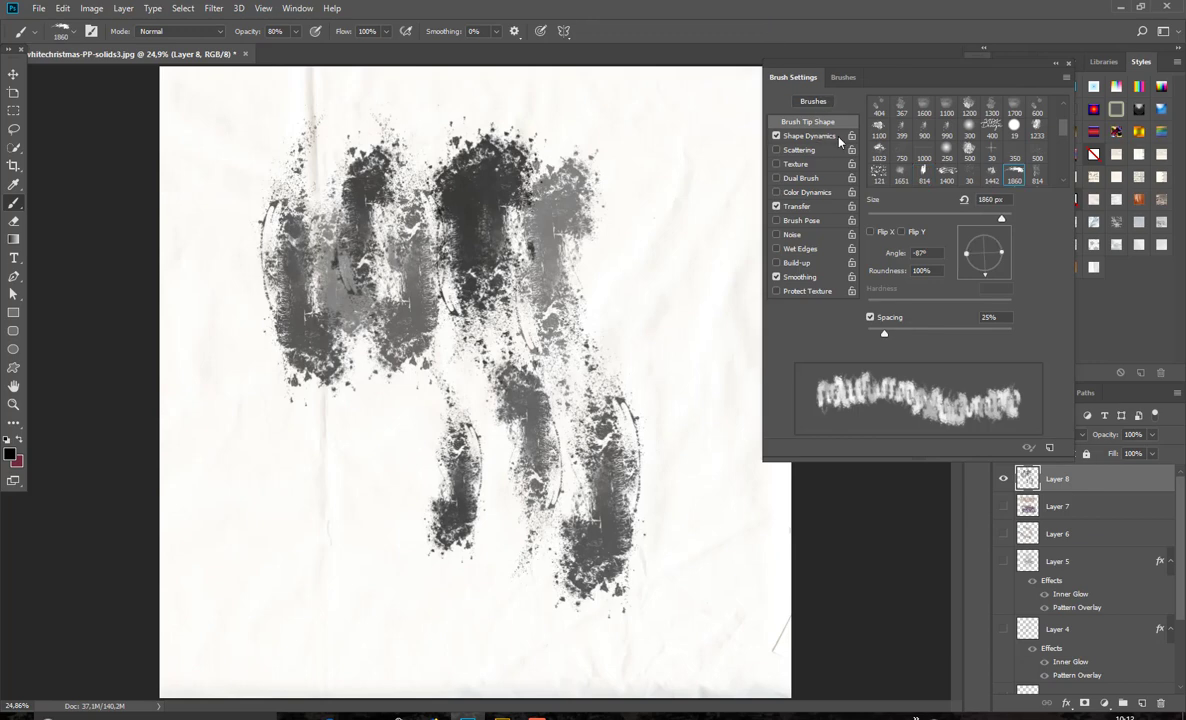
left_click(630, 185)
left_click(700, 380)
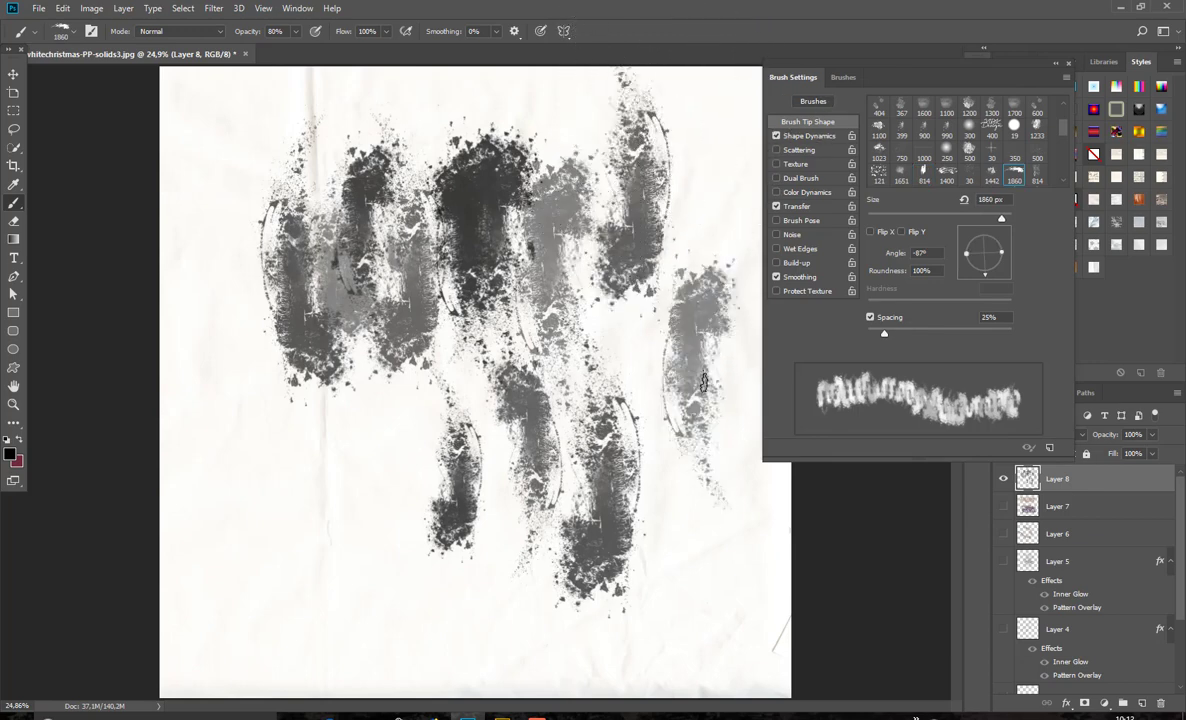
left_click(634, 340)
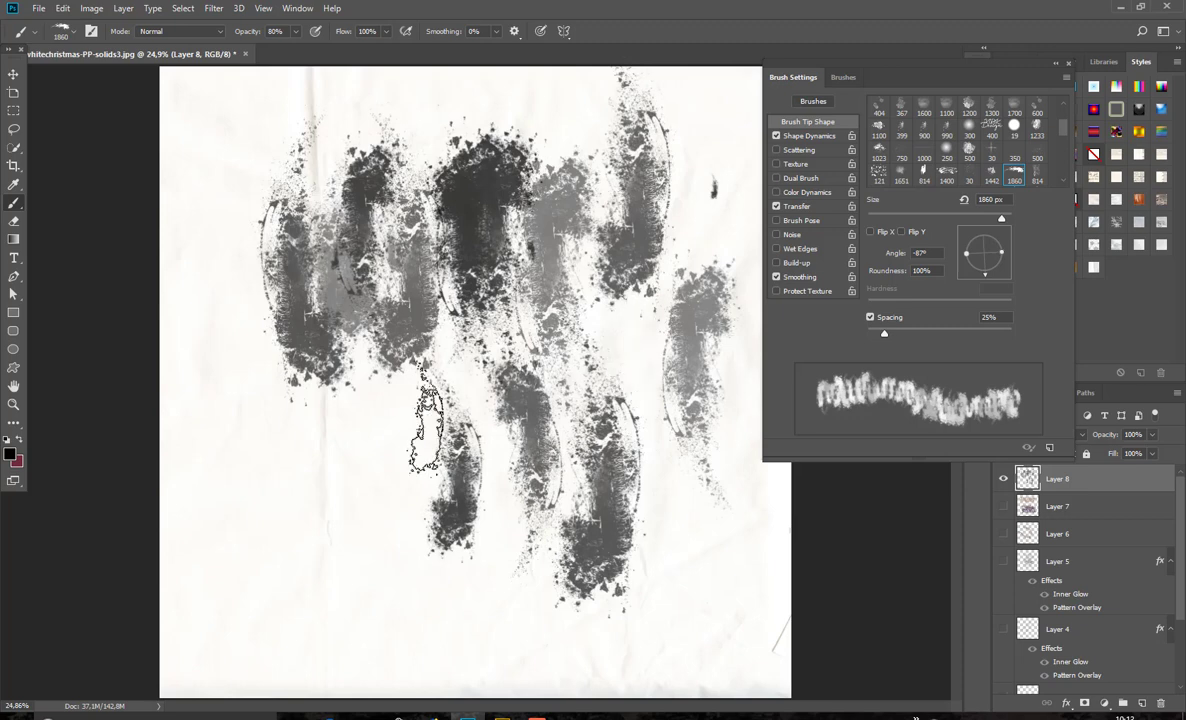
left_click(380, 485)
left_click(318, 480)
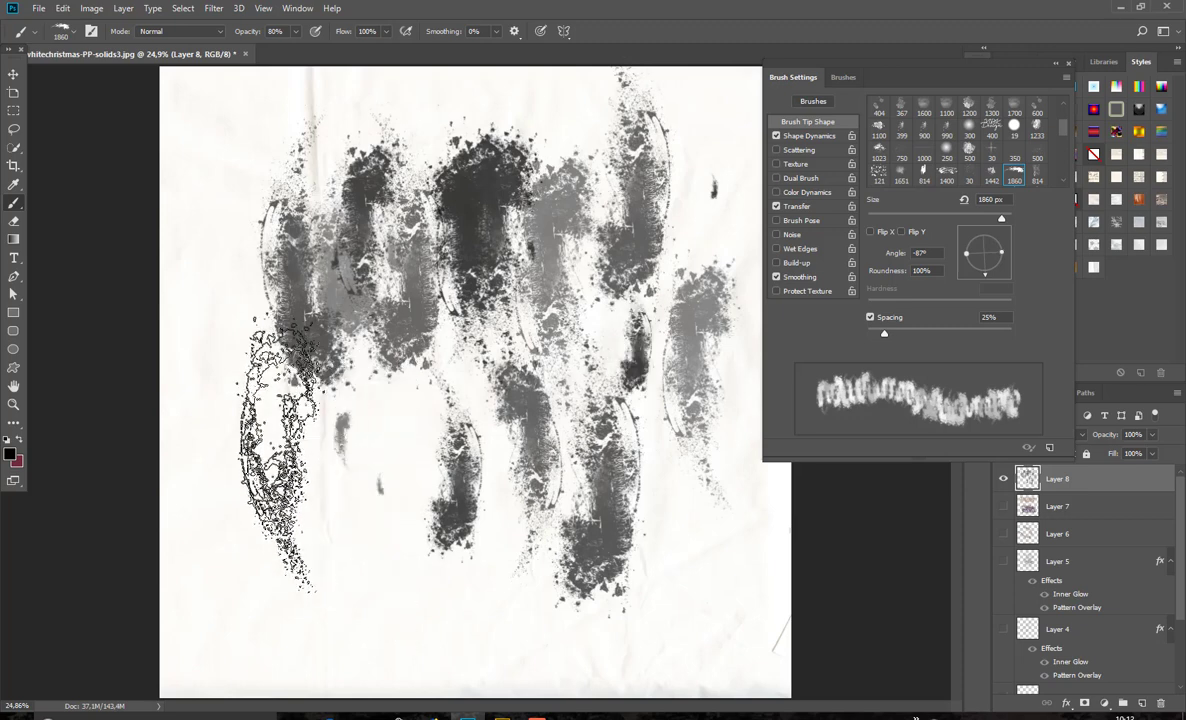
left_click(250, 235)
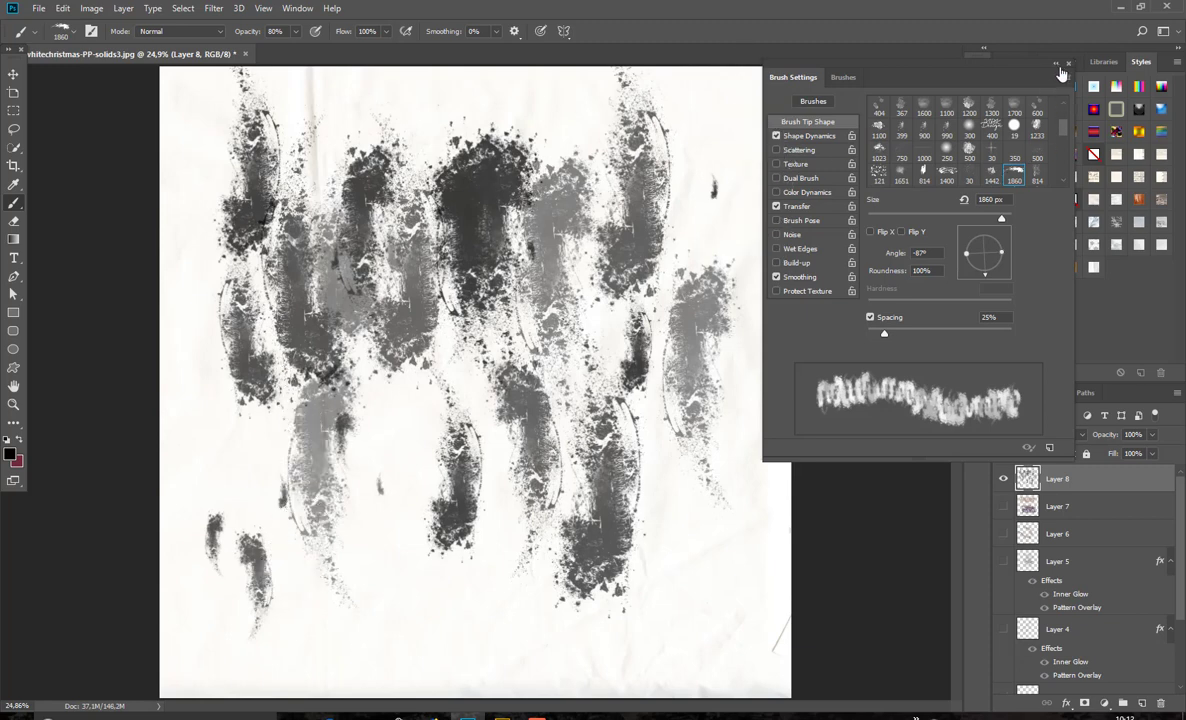
left_click(1068, 64)
Hide Layer 8 and paint soft red light spots across the paper's upper half on a new layer with nbk-WC-PT-lights on the tree red.
left_click(1004, 479)
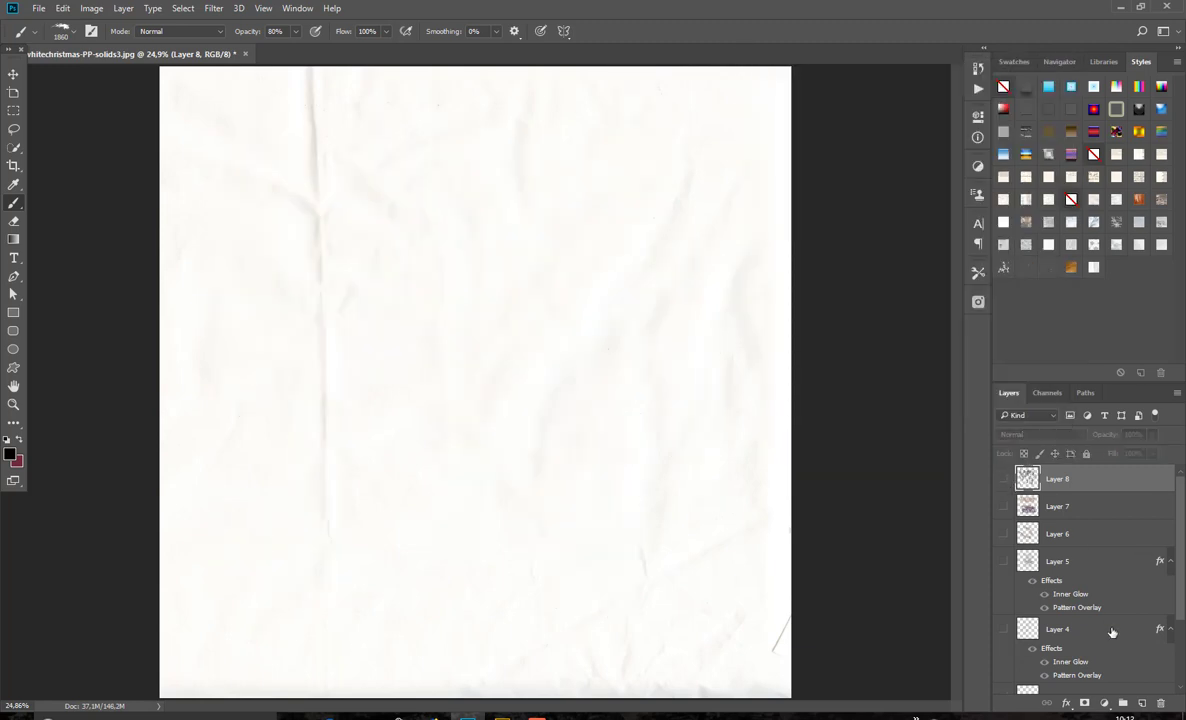
key("ctrl+shift+alt+n")
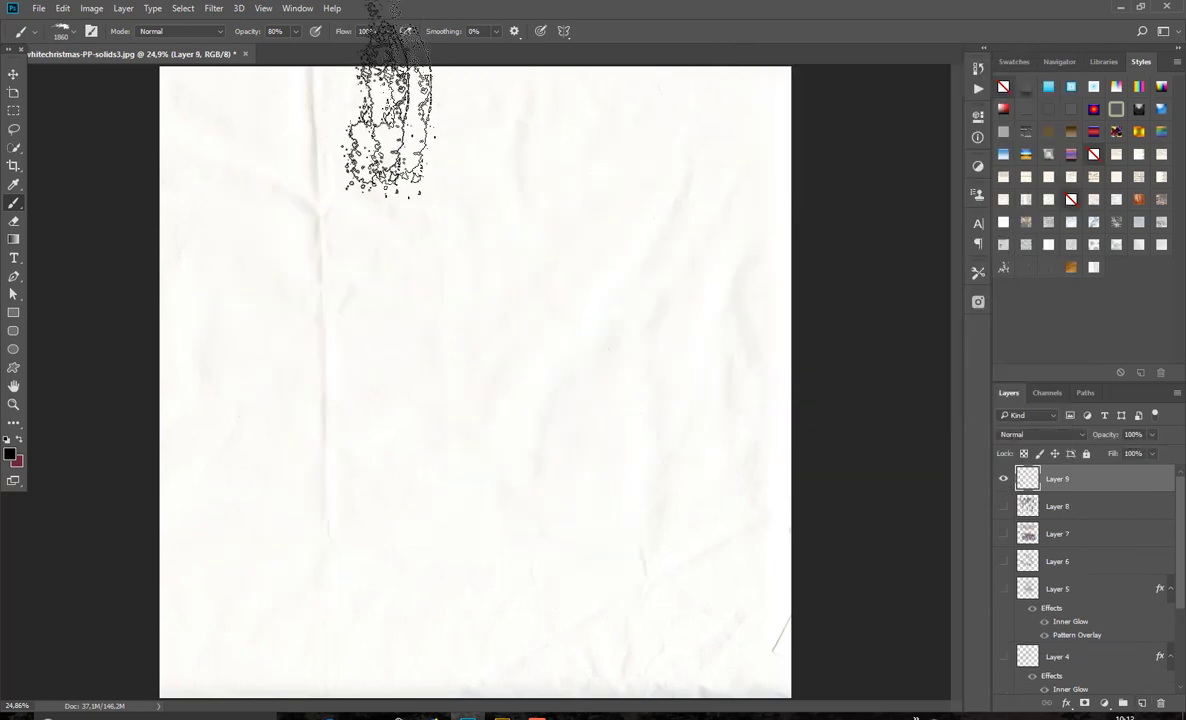
left_click(76, 35)
scroll(400, 420, "down", 3)
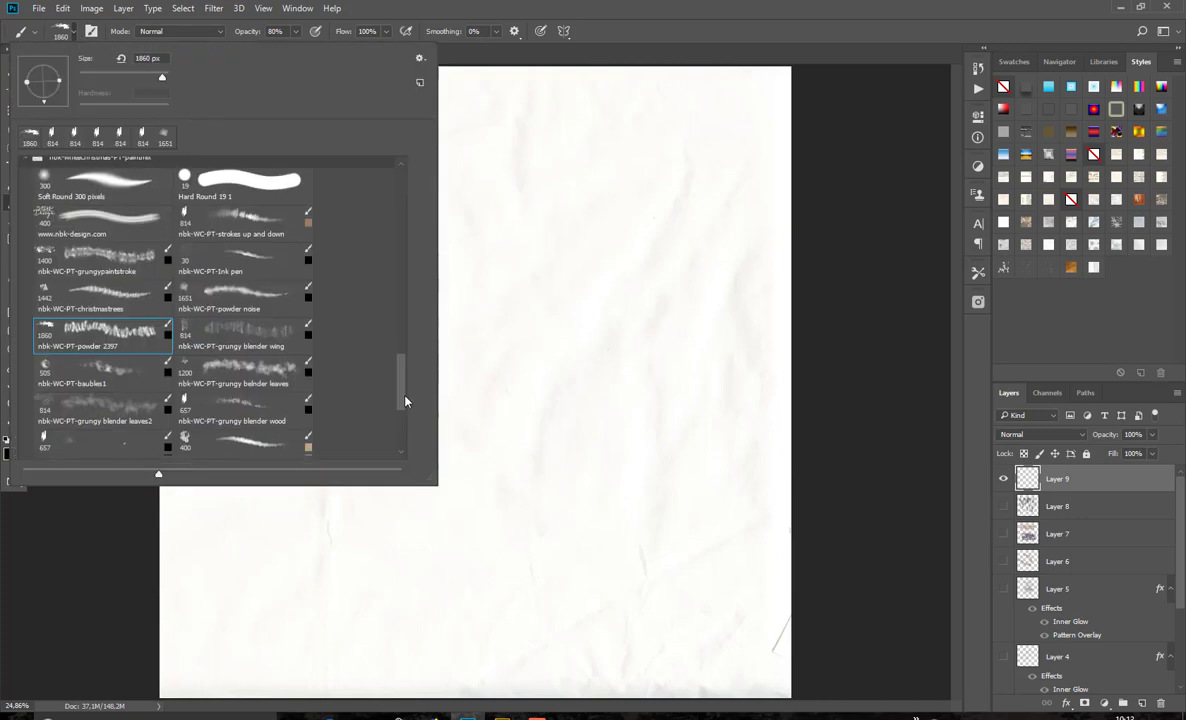
left_click(224, 380)
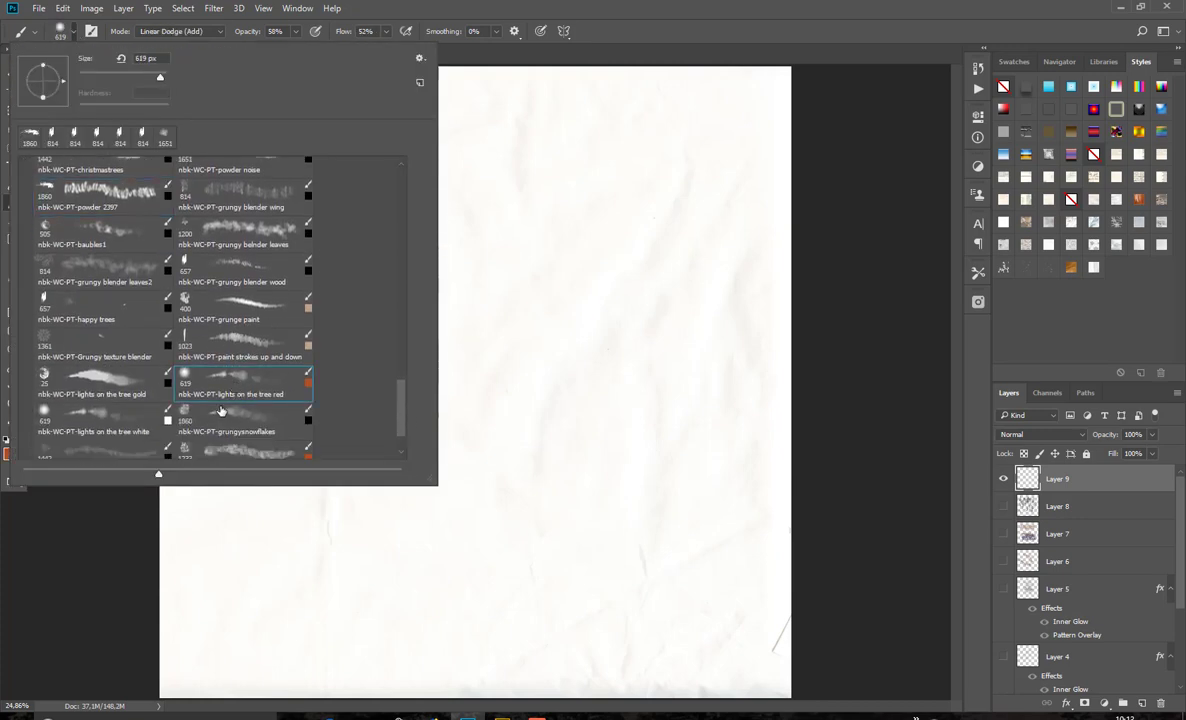
left_click(690, 5)
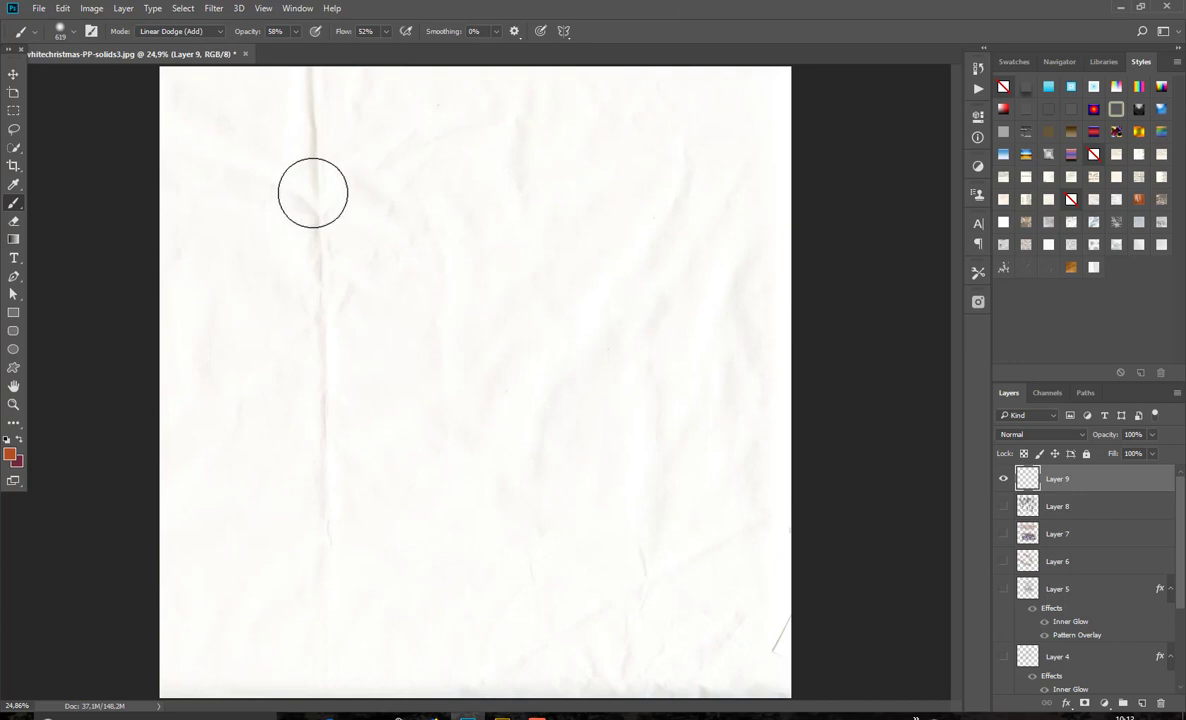
mouse_move(299, 203)
left_mouse_down()
mouse_move(452, 208)
mouse_move(309, 221)
mouse_move(584, 245)
mouse_move(576, 264)
mouse_move(270, 260)
mouse_move(508, 275)
mouse_move(653, 305)
mouse_move(173, 291)
mouse_move(602, 308)
mouse_move(591, 329)
mouse_move(281, 317)
mouse_move(513, 320)
mouse_move(670, 349)
mouse_move(380, 375)
mouse_move(264, 353)
mouse_move(377, 288)
mouse_move(315, 240)
mouse_move(320, 230)
mouse_move(582, 233)
mouse_move(476, 294)
mouse_move(230, 289)
mouse_move(234, 230)
mouse_move(638, 238)
left_mouse_up()
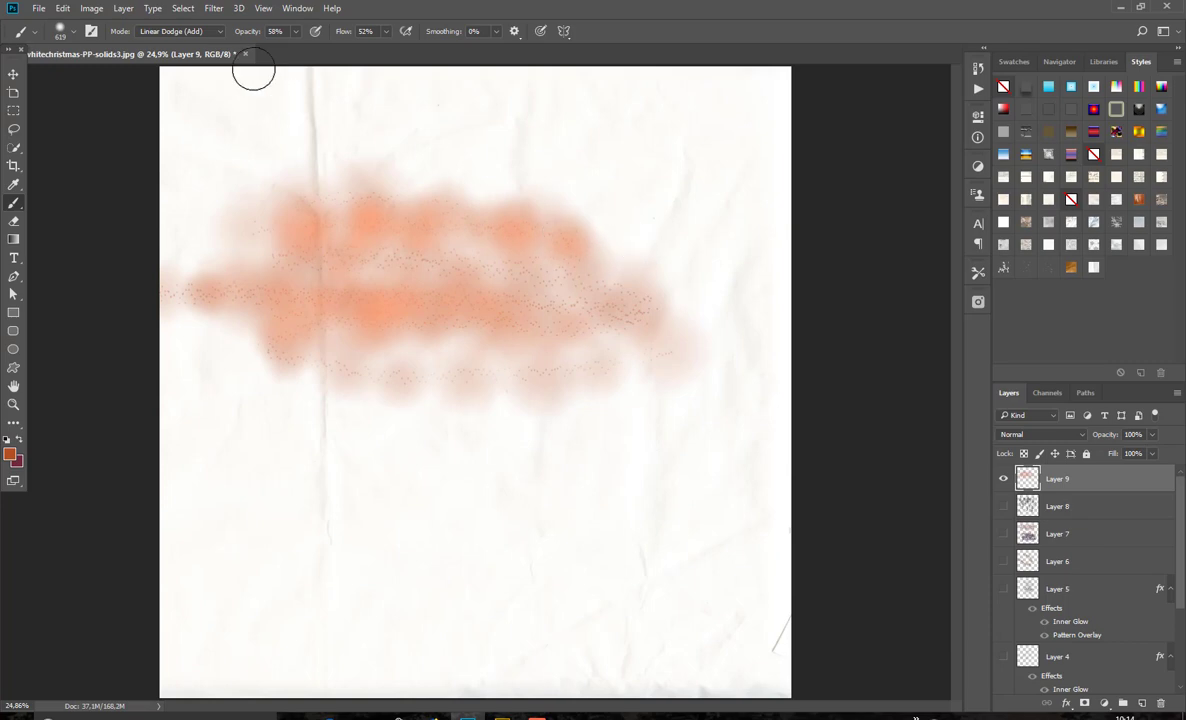
Hide Layer 9 and paint several slanted tan strokes on the paper's upper half on a new layer with nbk-WC-PT-grunge paint.
left_click(1003, 479)
left_click(1141, 703)
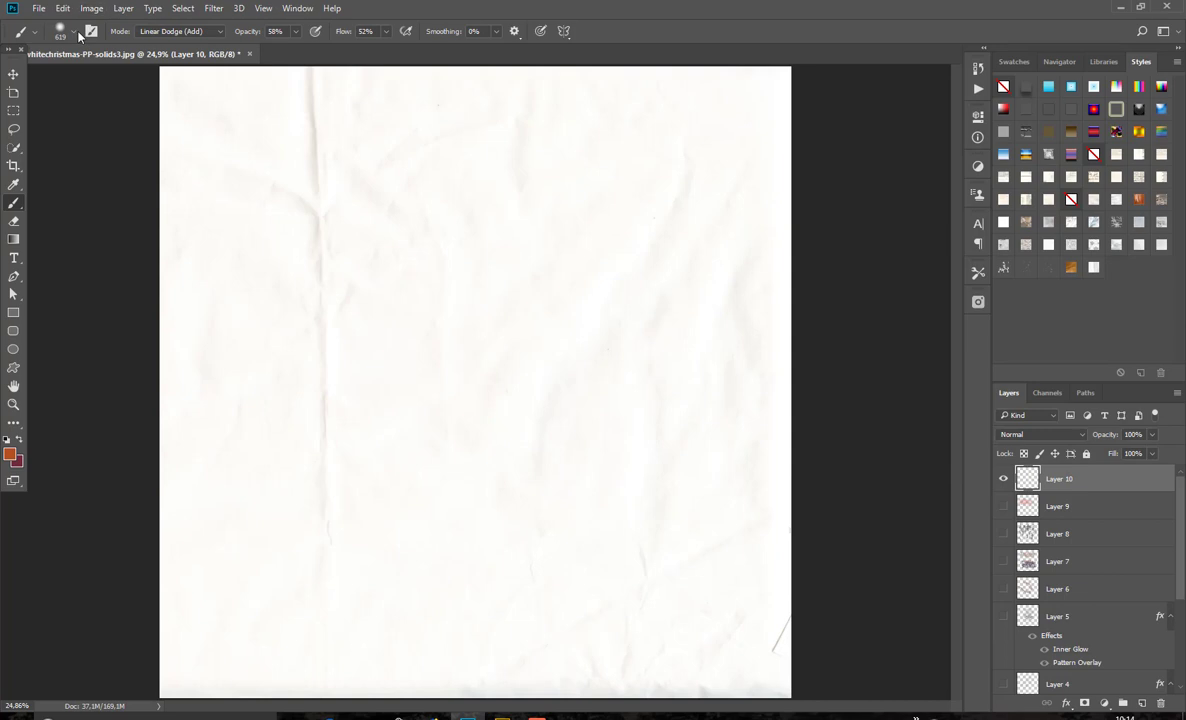
left_click(76, 35)
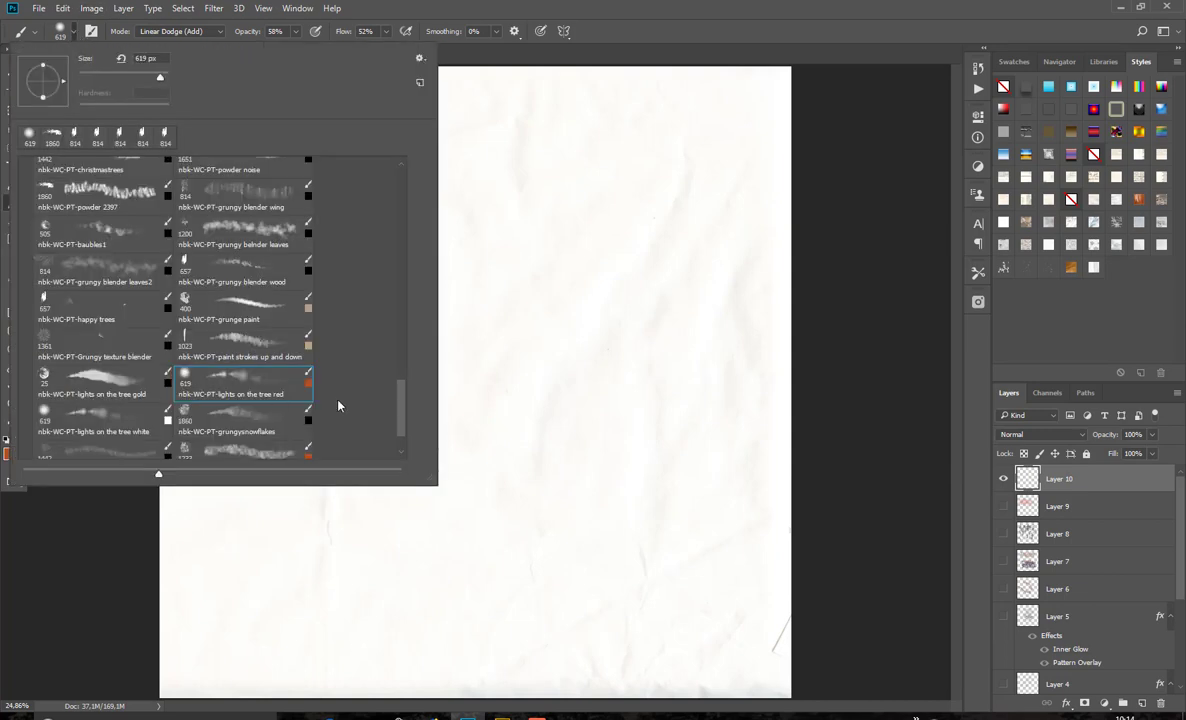
left_click(262, 292)
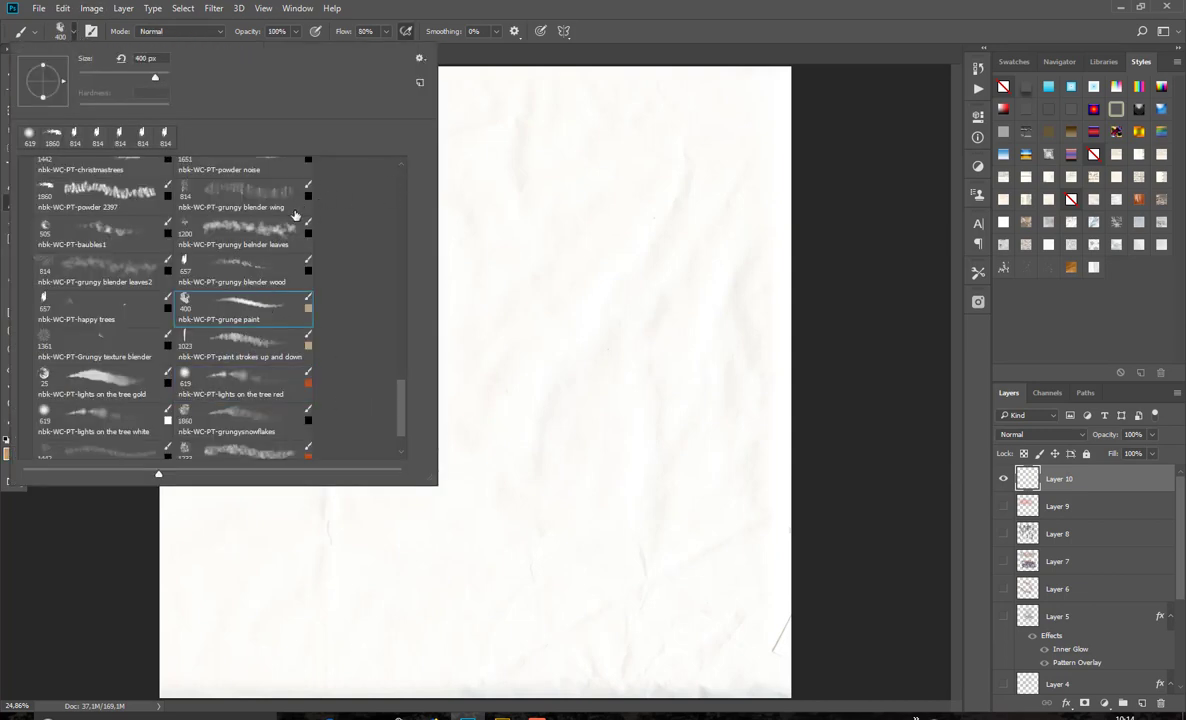
left_click(687, 6)
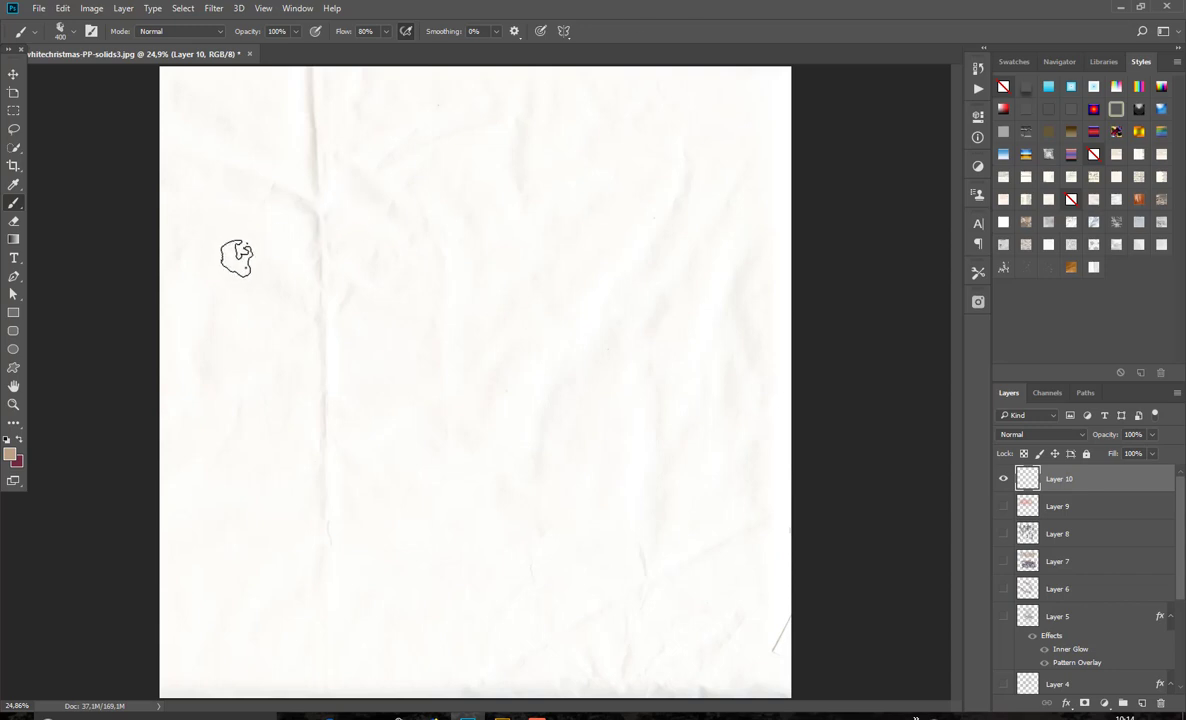
left_click_drag(230, 272, 484, 176)
left_click_drag(285, 272, 625, 190)
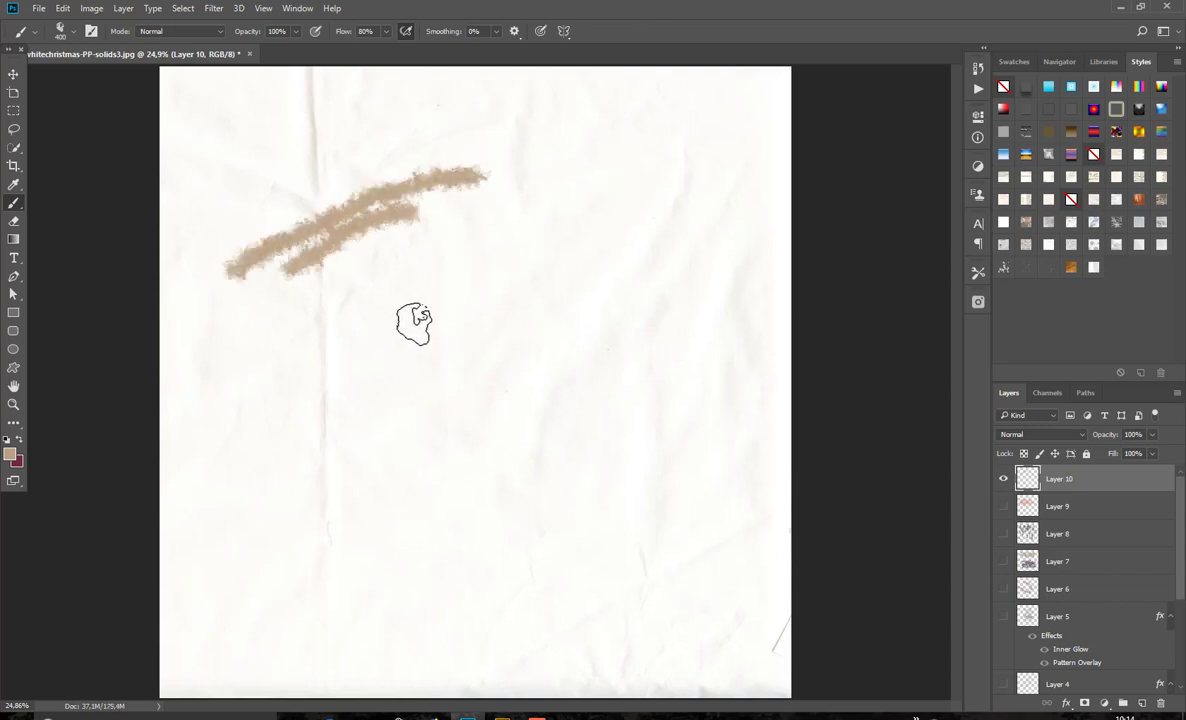
mouse_move(354, 315)
left_mouse_down()
mouse_move(524, 290)
mouse_move(494, 300)
mouse_move(574, 251)
left_mouse_up()
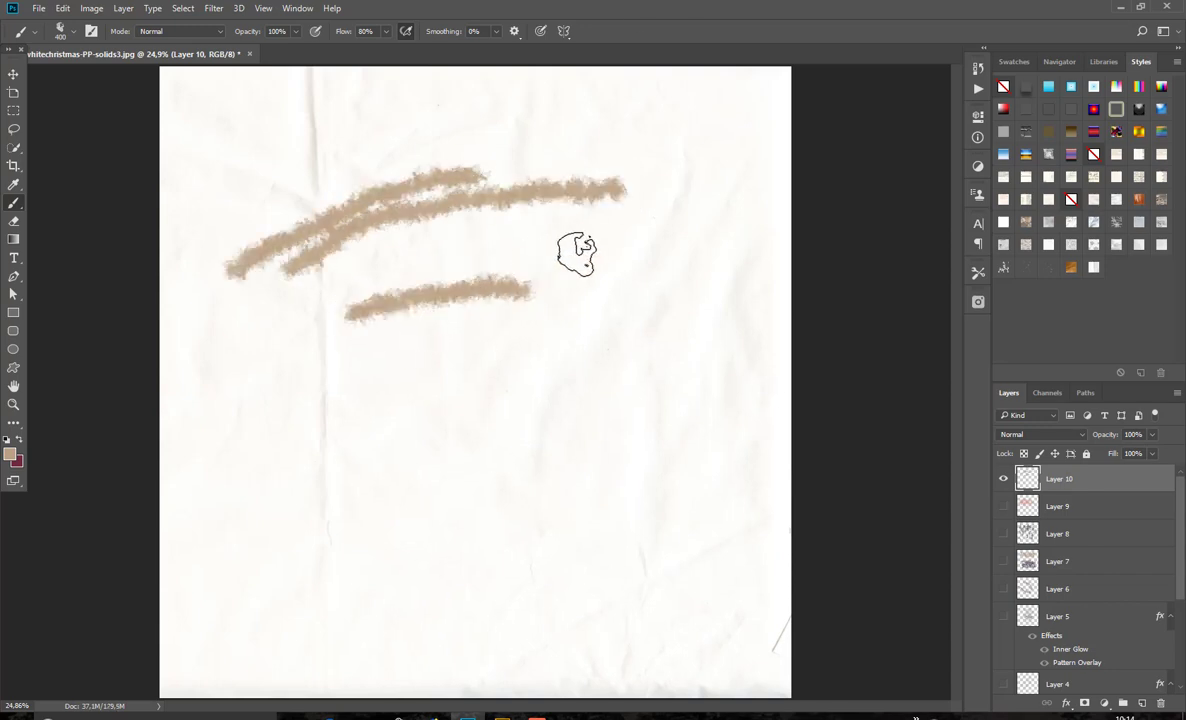
Paint rows and curves of Christmas baubles below the tan strokes on Layer 10 with nbk-WC-PT-baubles1.
left_click(74, 33)
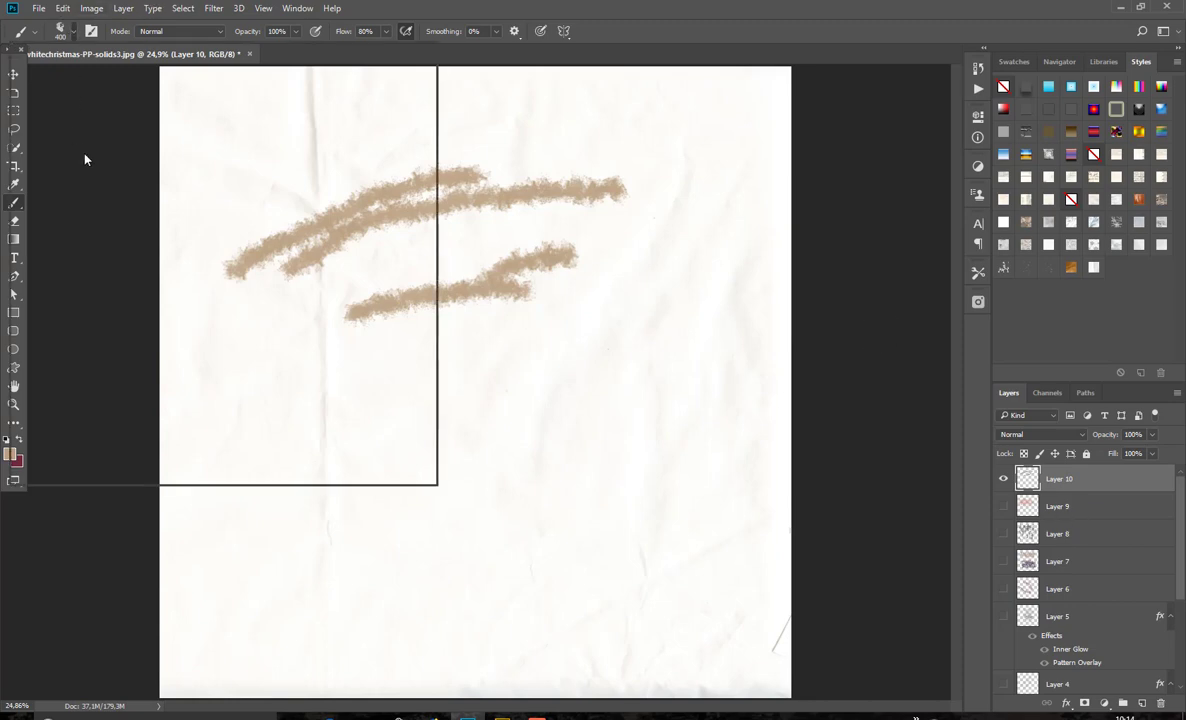
left_click(75, 227)
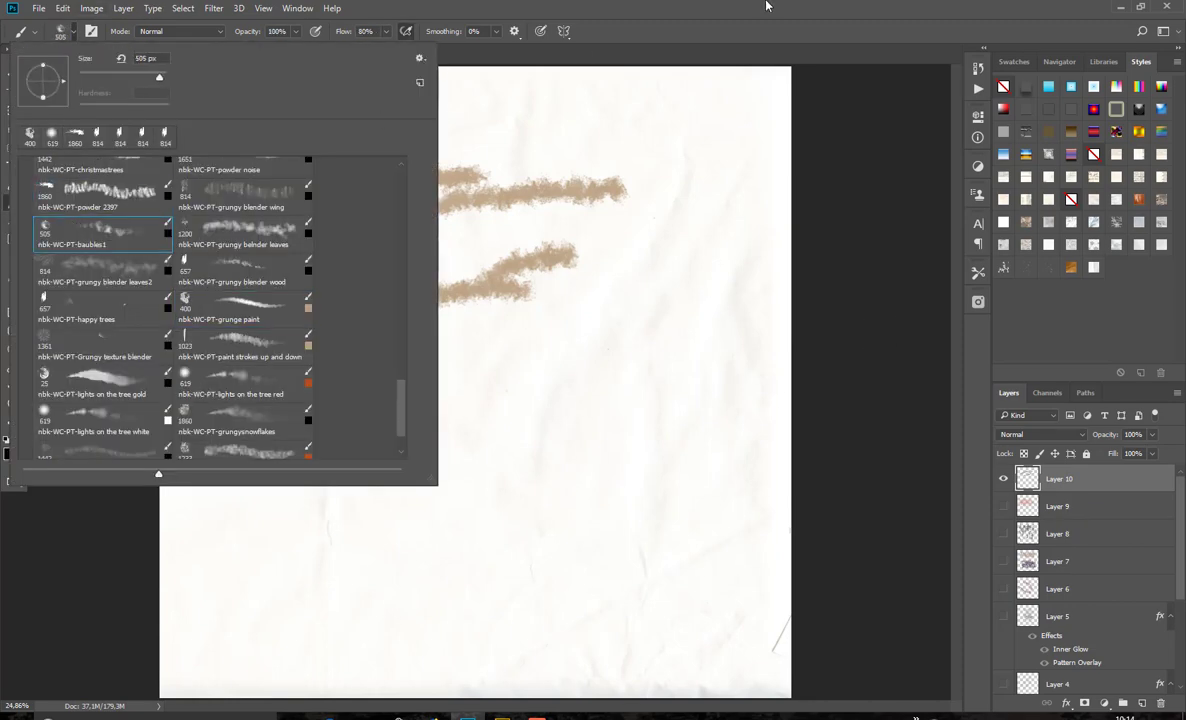
left_click(765, 5)
left_click_drag(292, 433, 497, 434)
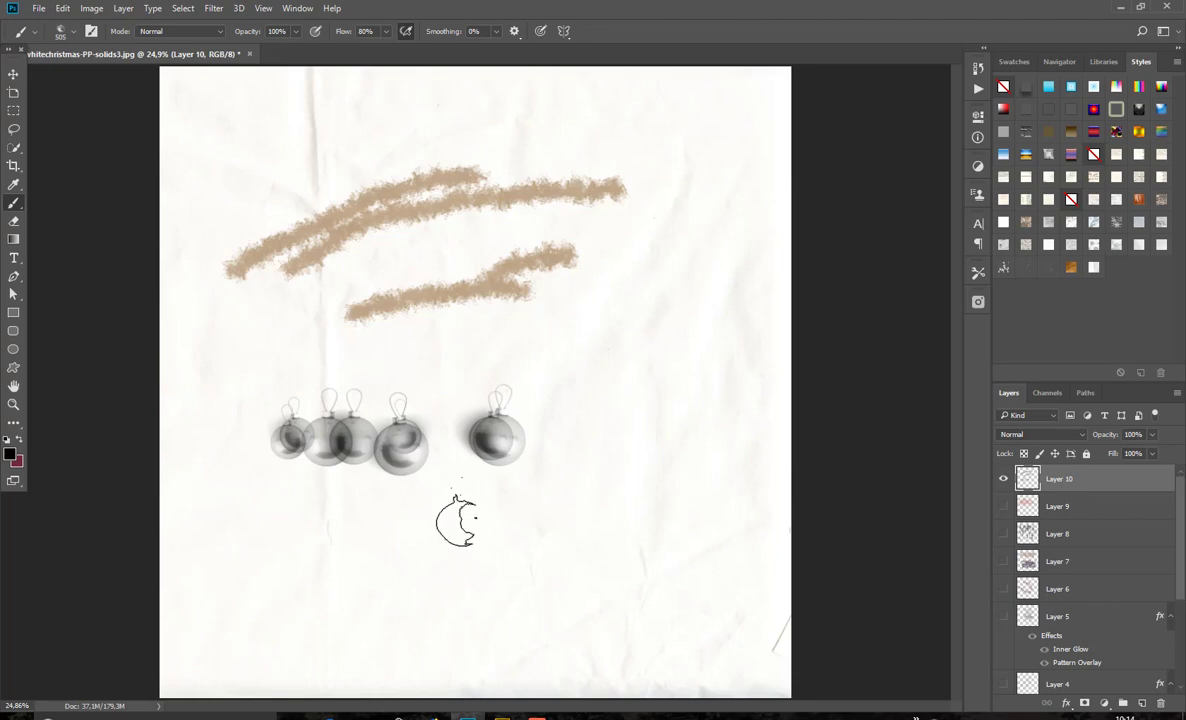
left_click_drag(440, 522, 615, 497)
left_click_drag(683, 400, 578, 340)
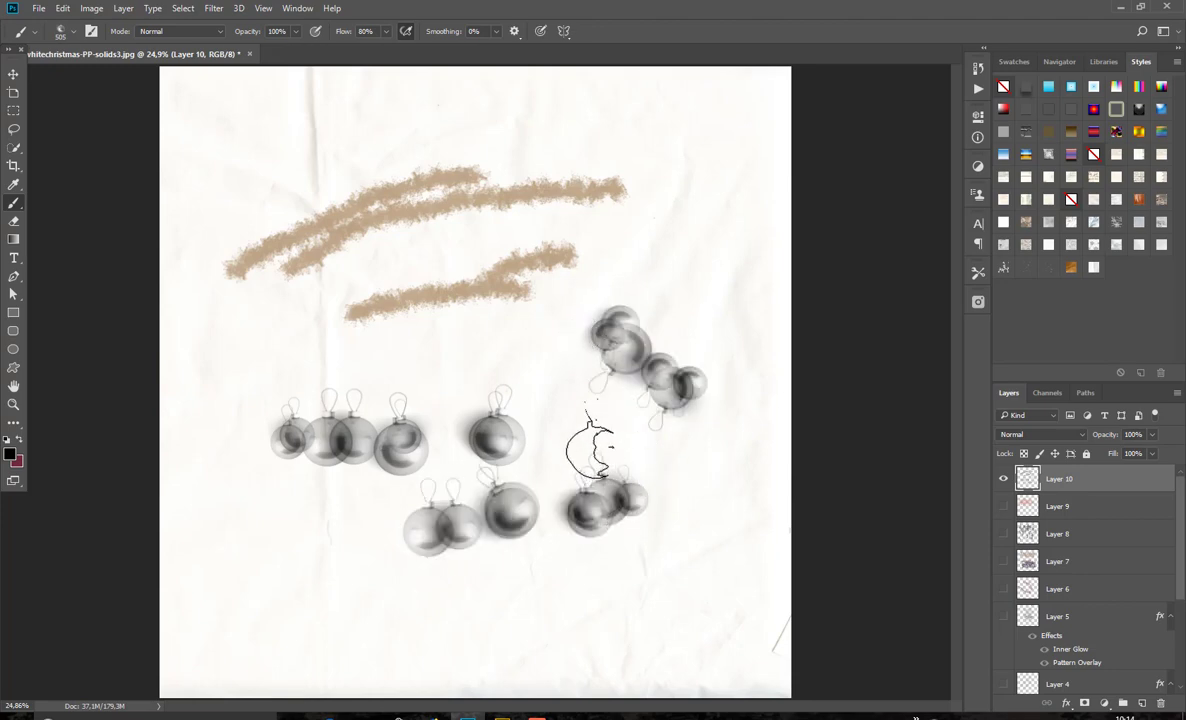
left_click_drag(598, 452, 513, 344)
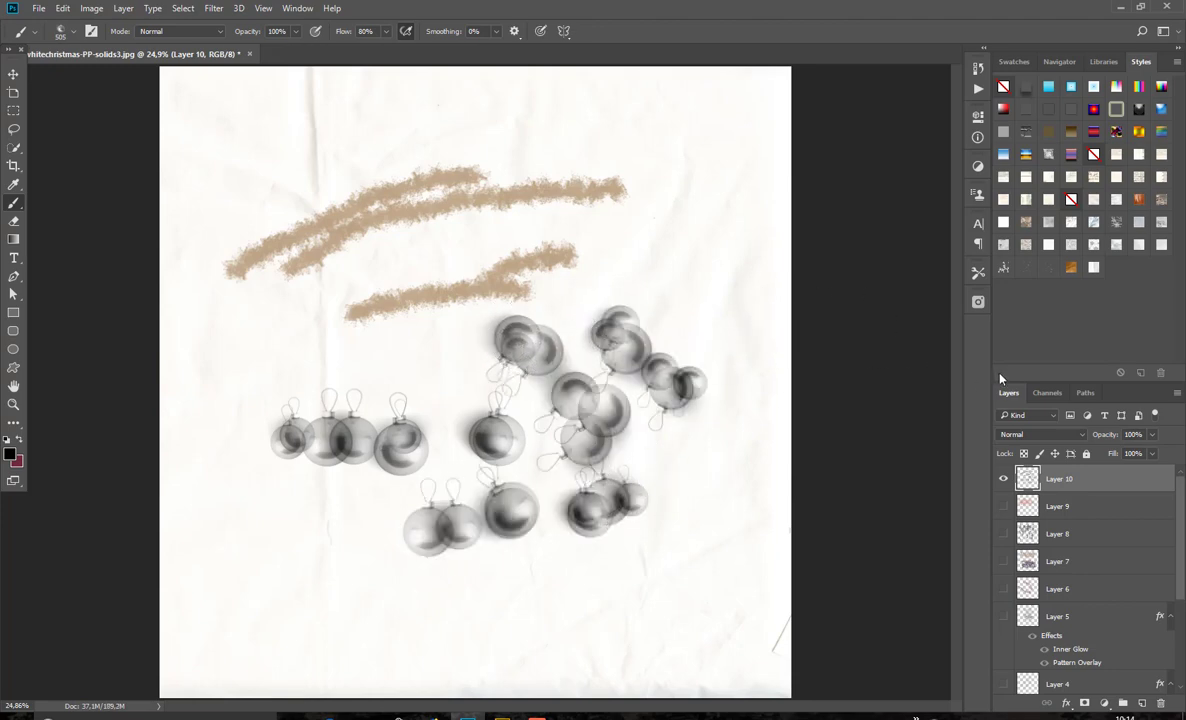
Apply the rust-orange mix style with Inner Glow and Pattern Overlay to the strokes and baubles on Layer 10.
left_click(15, 73)
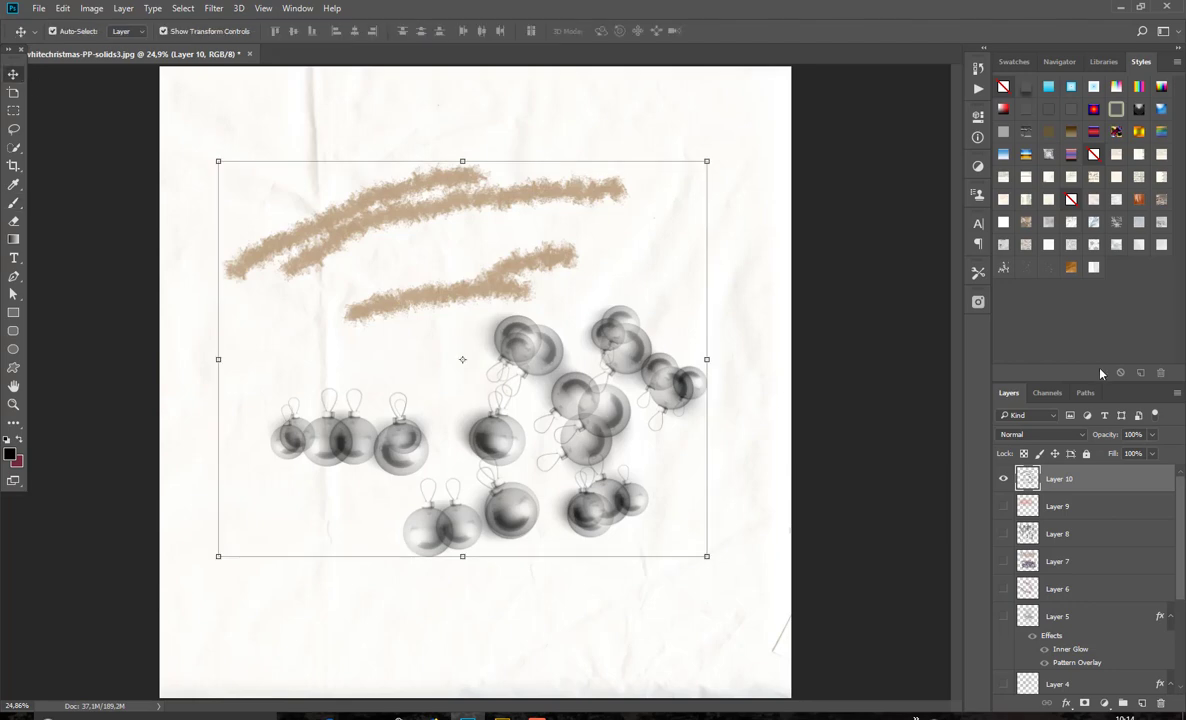
left_click(1137, 201)
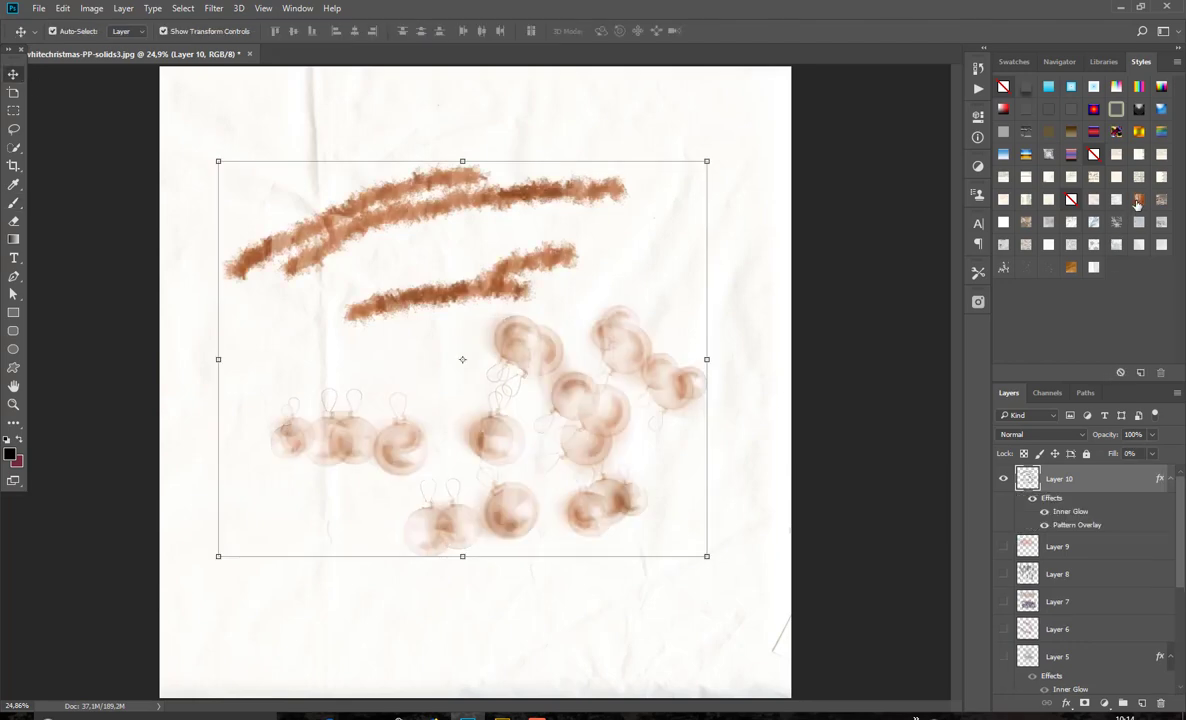
Apply the pale grey bevelled mix style and the golden-brown Pattern Overlay style to the strokes and baubles on Layer 10.
left_click(1080, 245)
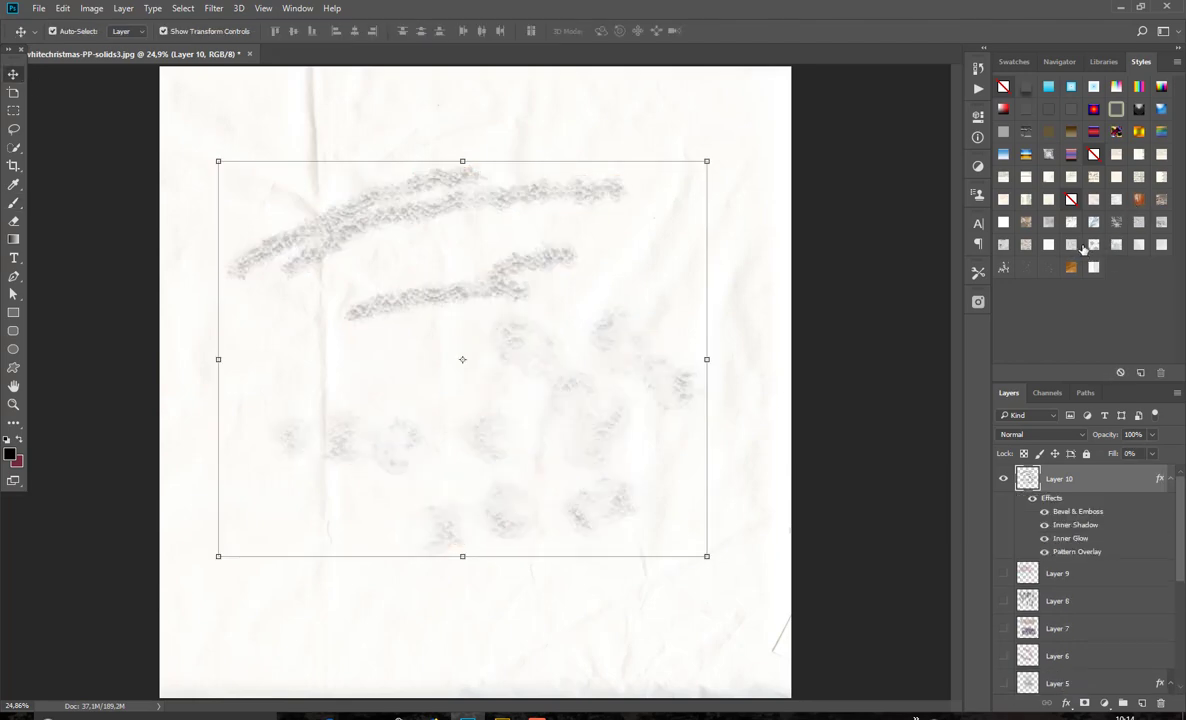
left_click(1079, 246)
left_click(1071, 266)
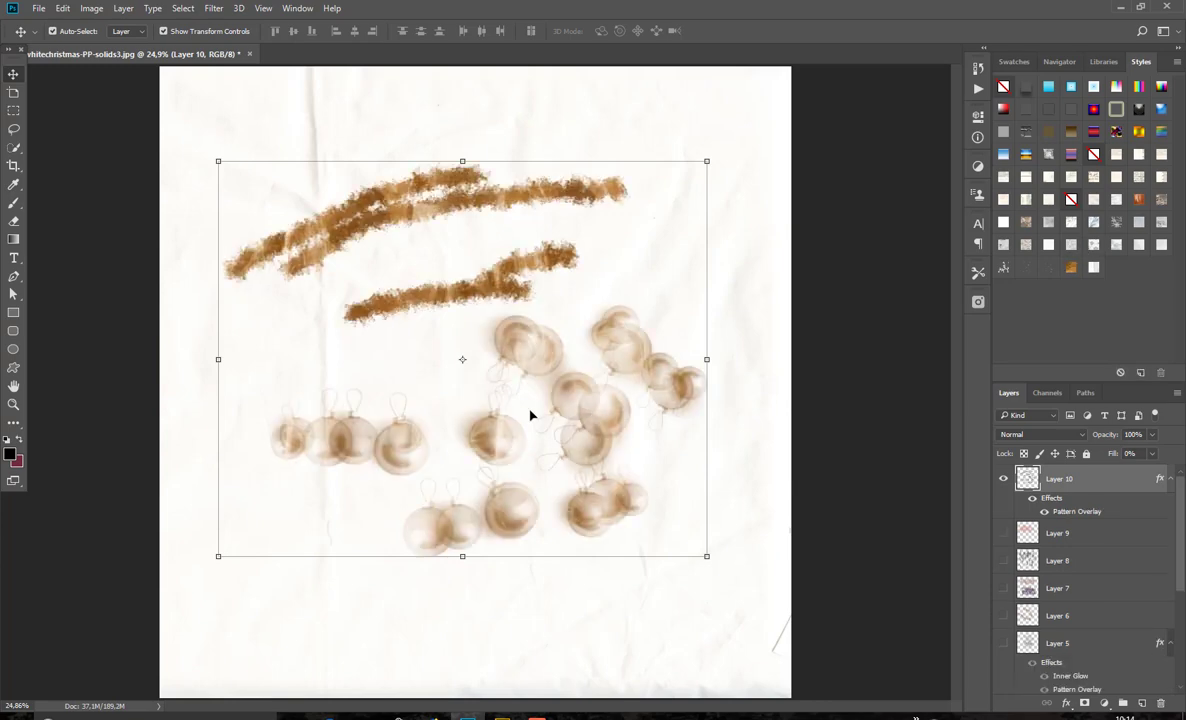
Switch to Bridge and load nbk-WC-PT-Color.asl from the nbk-whitechristmas-PT-Color folder into Photoshop.
left_click(502, 716)
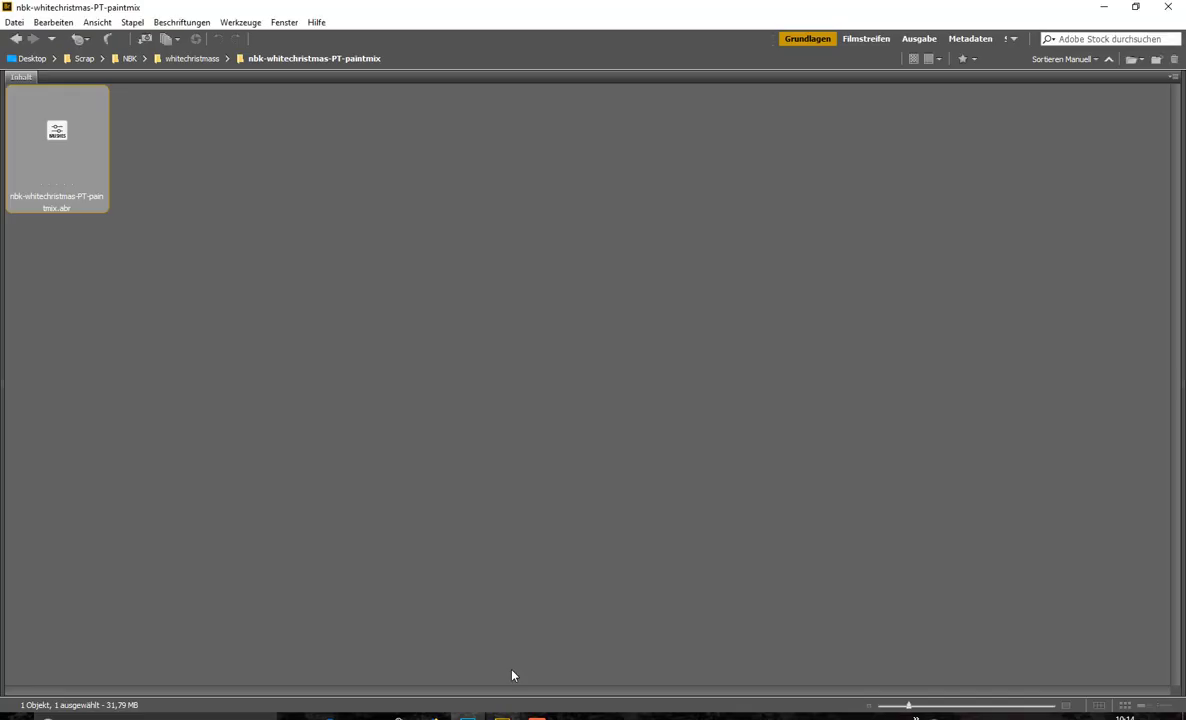
left_click(192, 58)
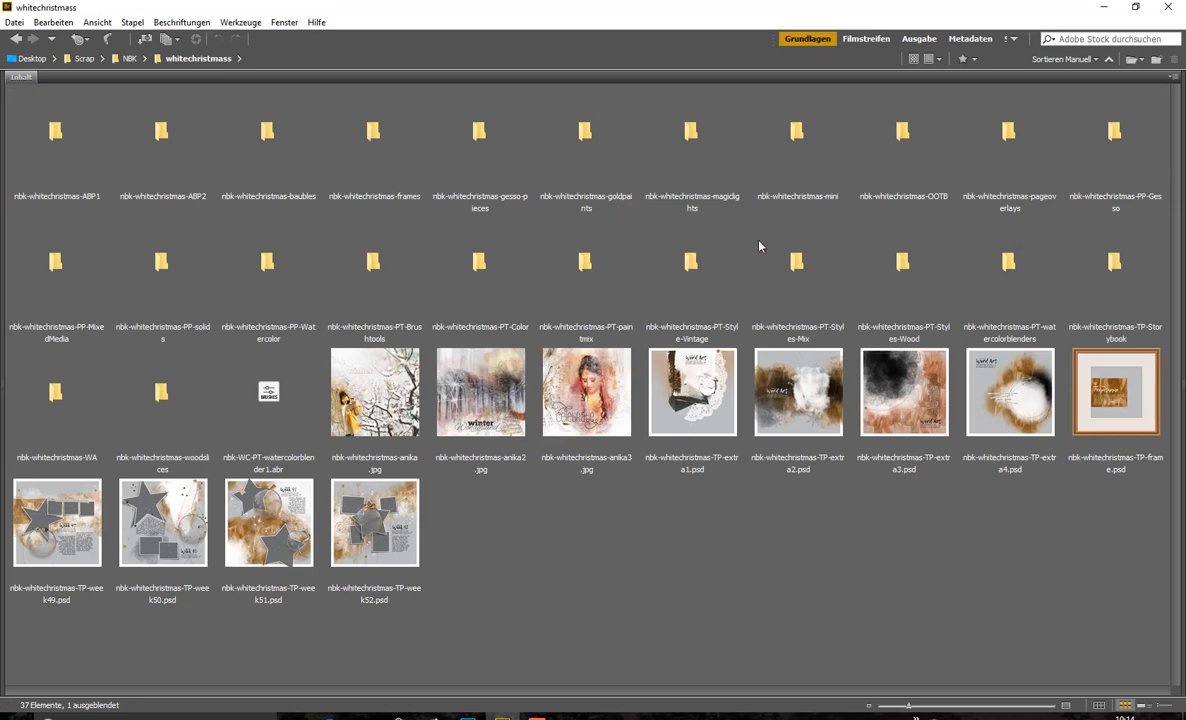
double_click(493, 331)
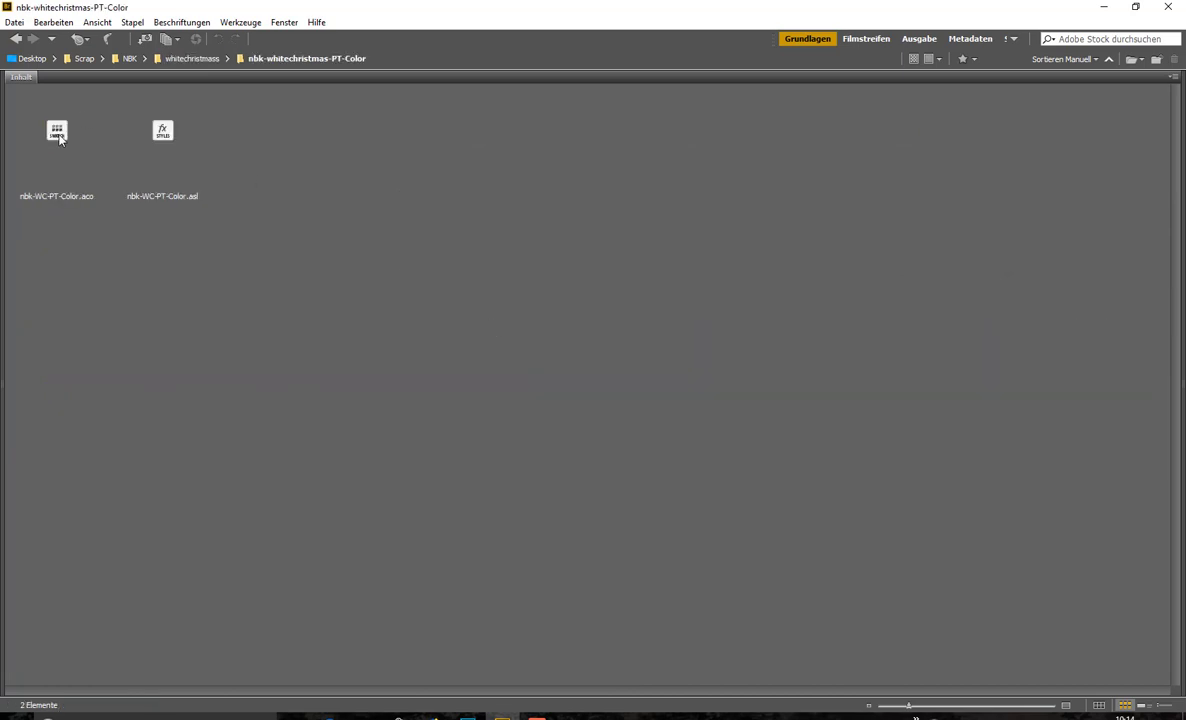
double_click(162, 128)
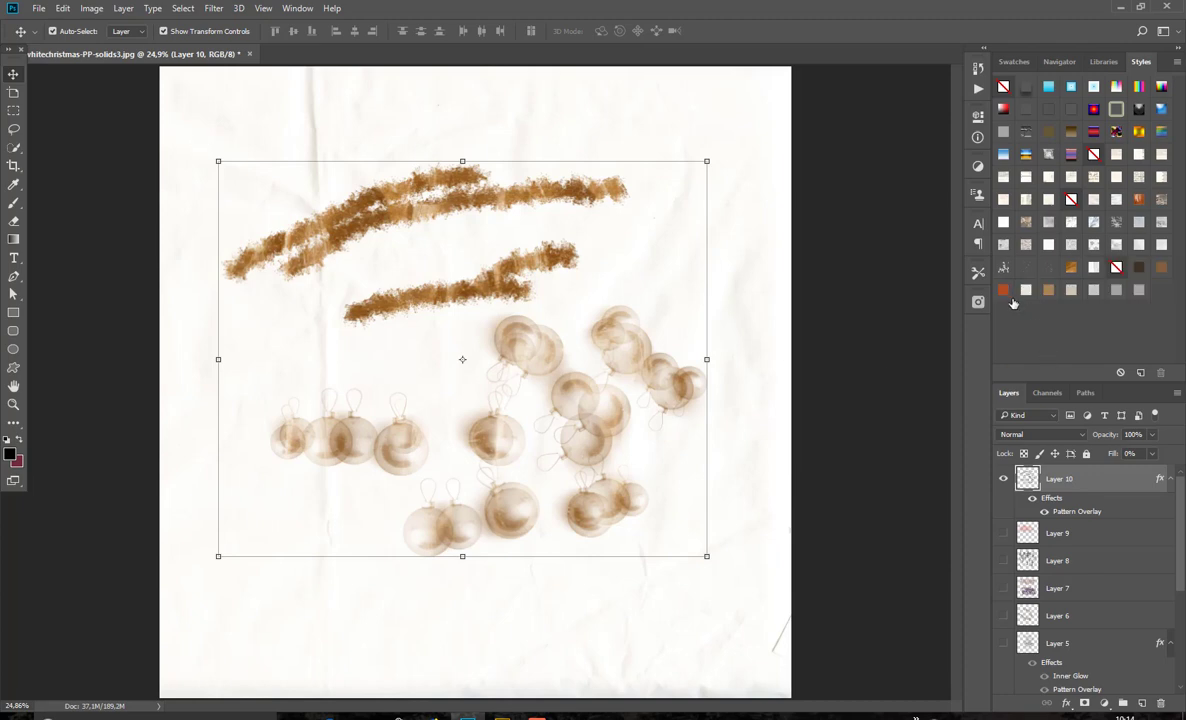
Try the loaded Color Overlay styles on Layer 10, including rust-orange and tan, and finish with mauve-grey.
left_click(1028, 290)
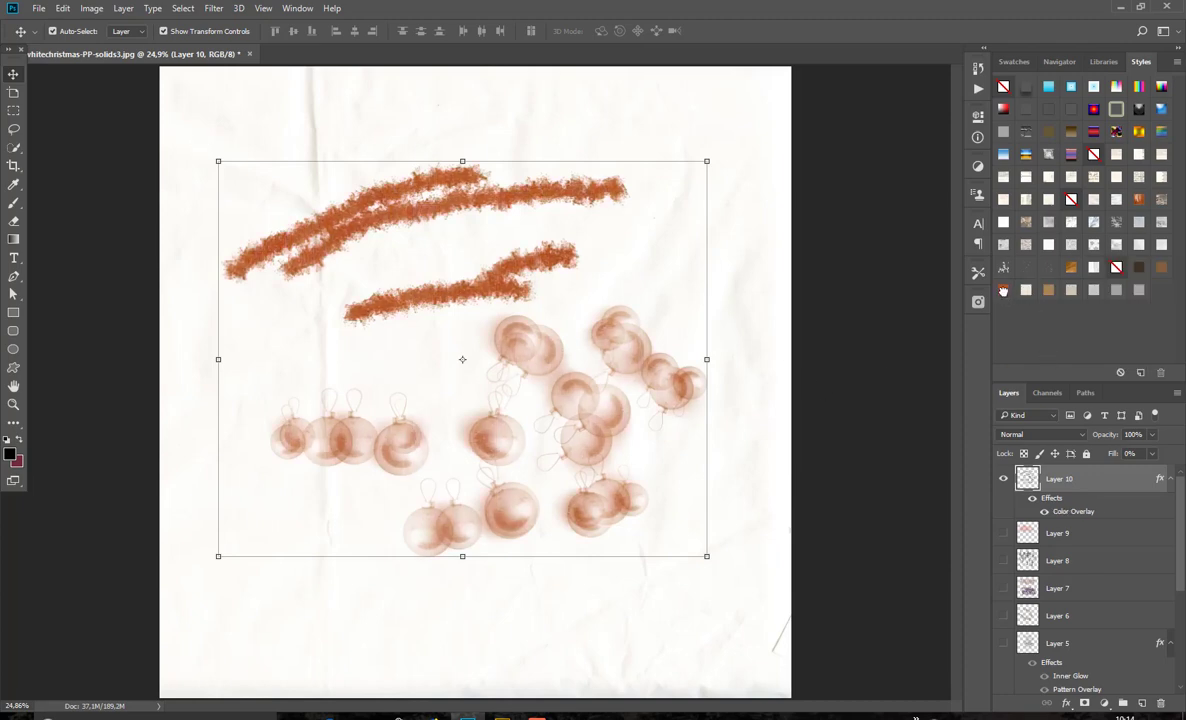
left_click(1028, 290)
left_click(1048, 290)
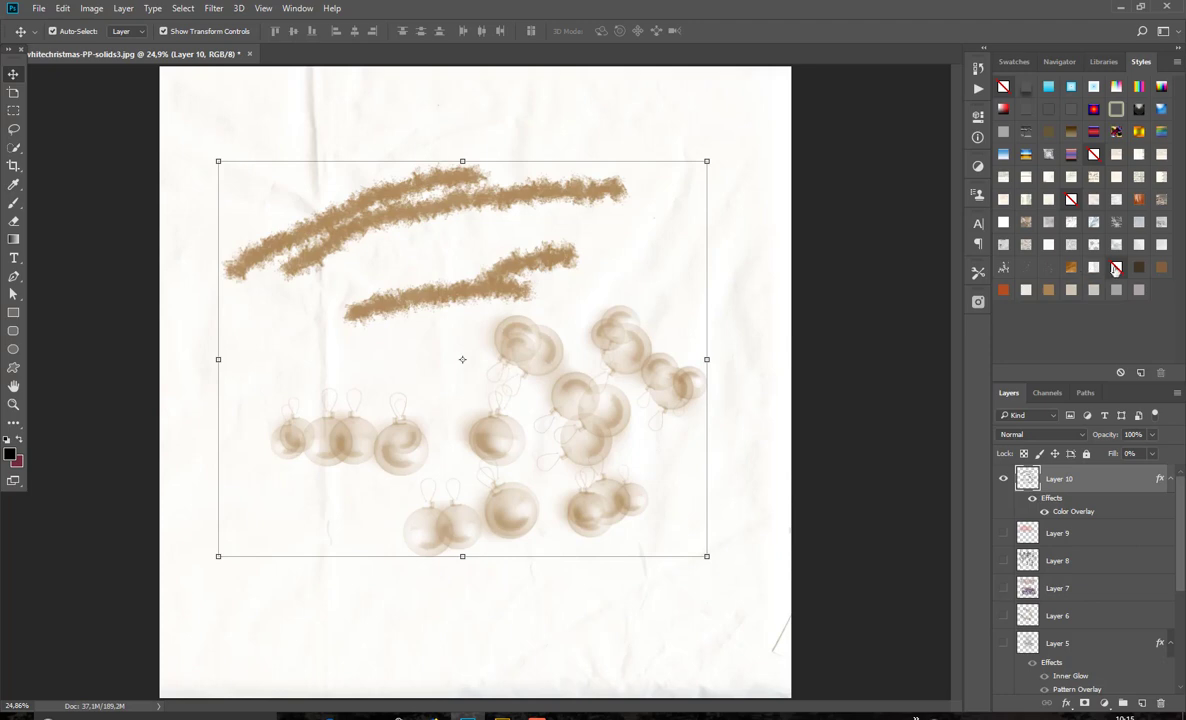
left_click(1139, 268)
left_click(1140, 290)
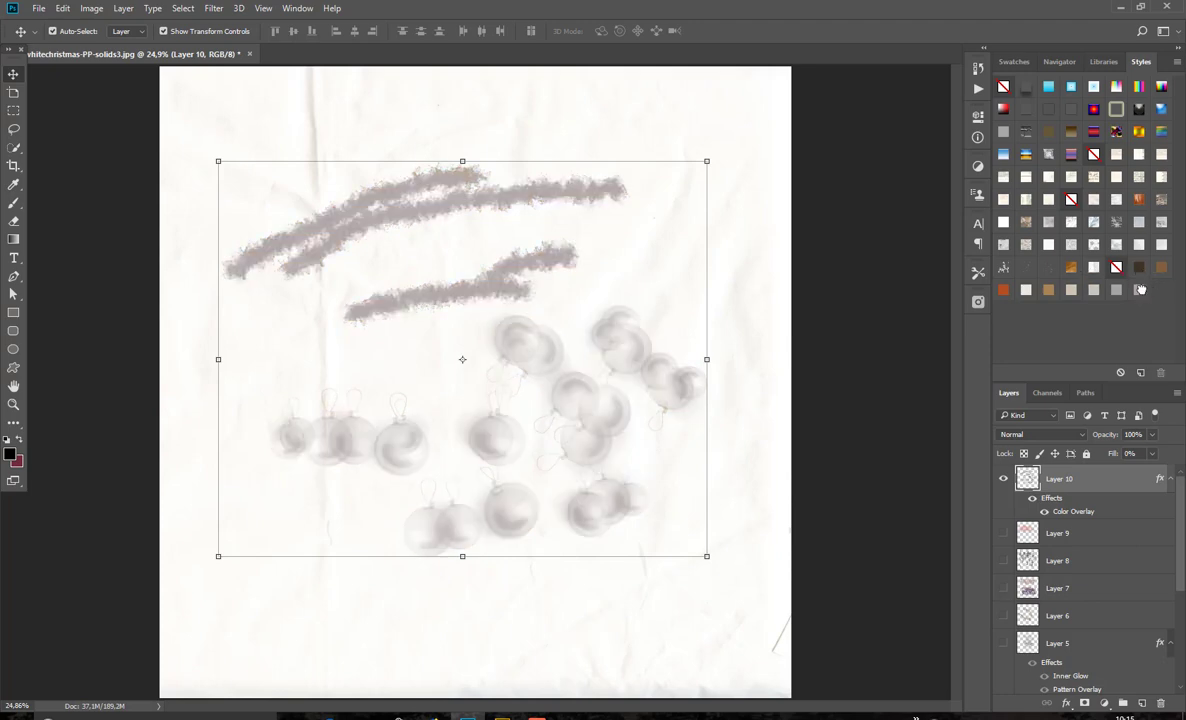
Switch to Bridge and load both wood style files, nbk-WC-PT-Style-Wood2-NO-EFFECTS.asl and nbk-whitechristmas-PT-Styles-Wood.asl, into Photoshop.
left_click(502, 716)
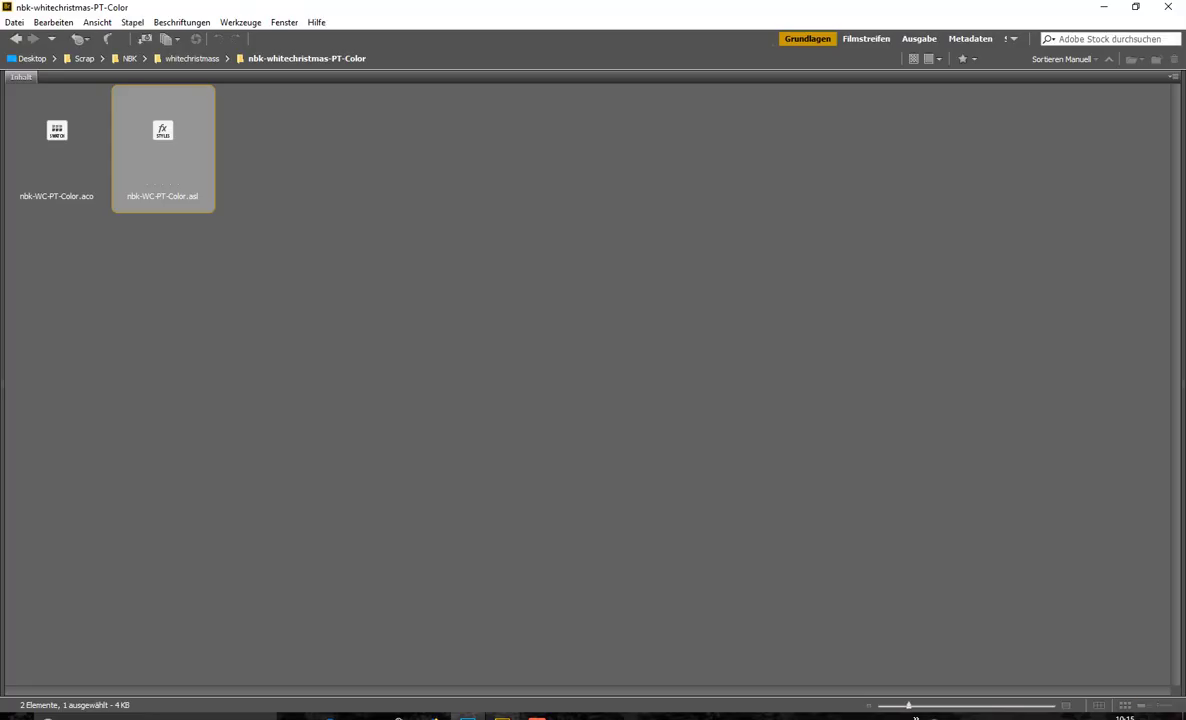
left_click(190, 58)
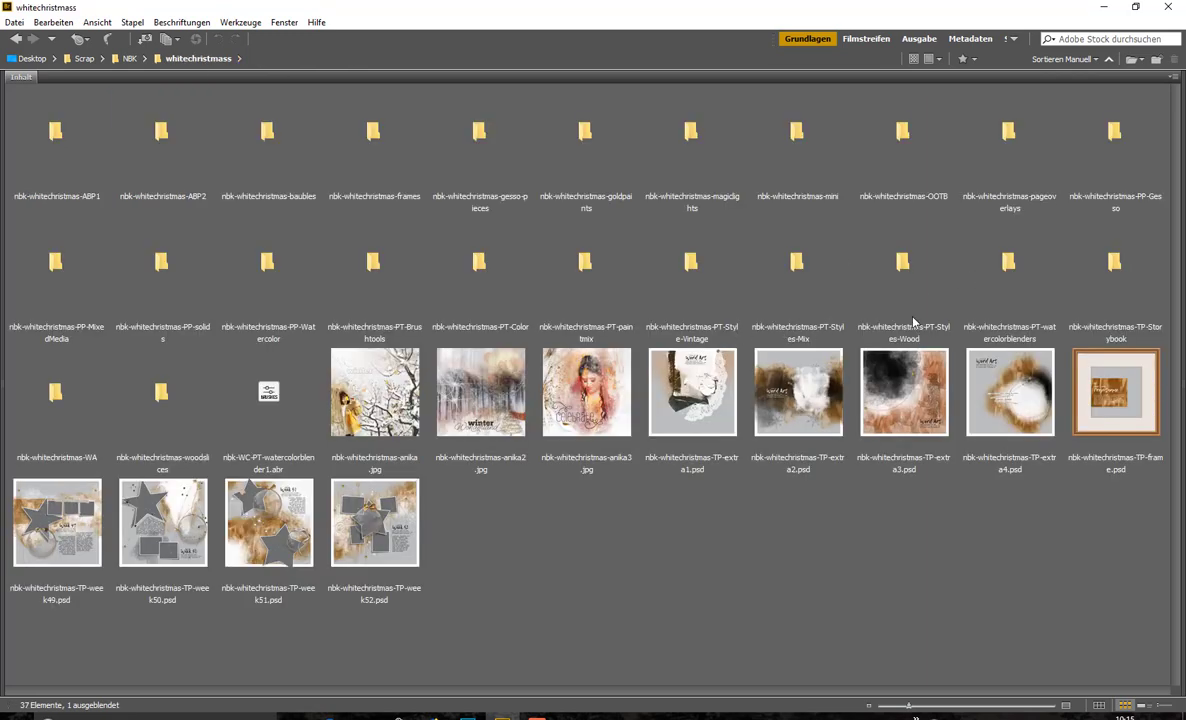
double_click(901, 263)
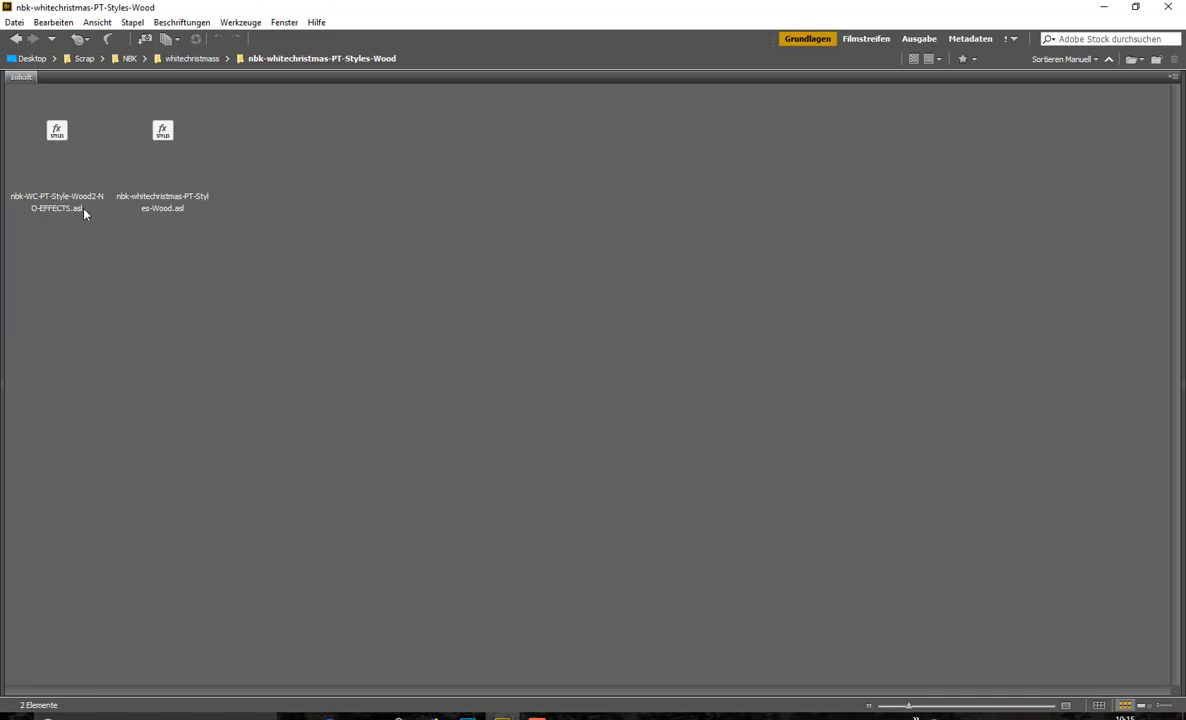
left_click(66, 148)
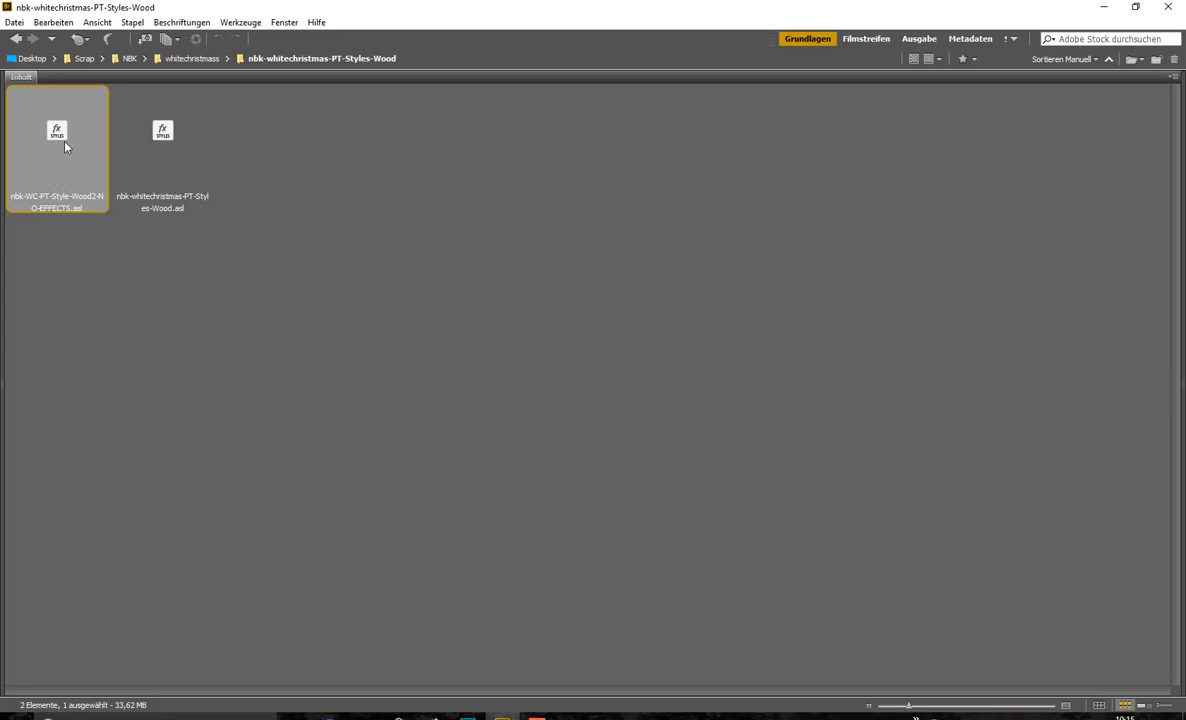
double_click(65, 147)
left_click(502, 715)
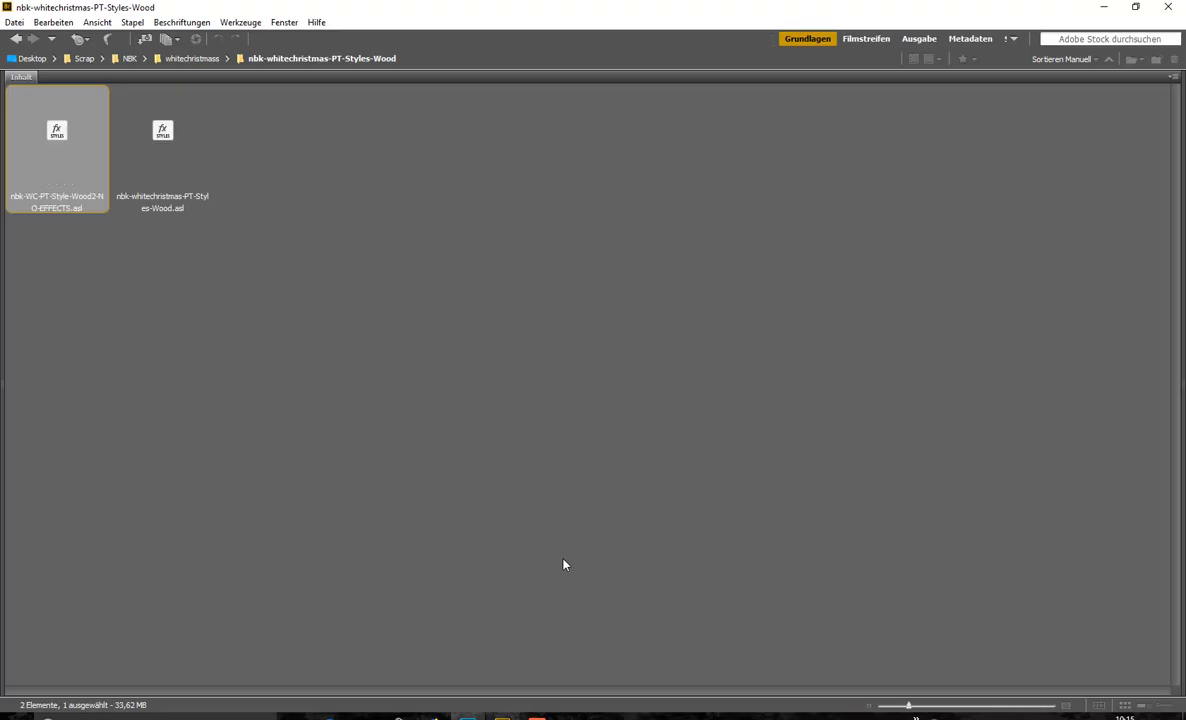
double_click(164, 122)
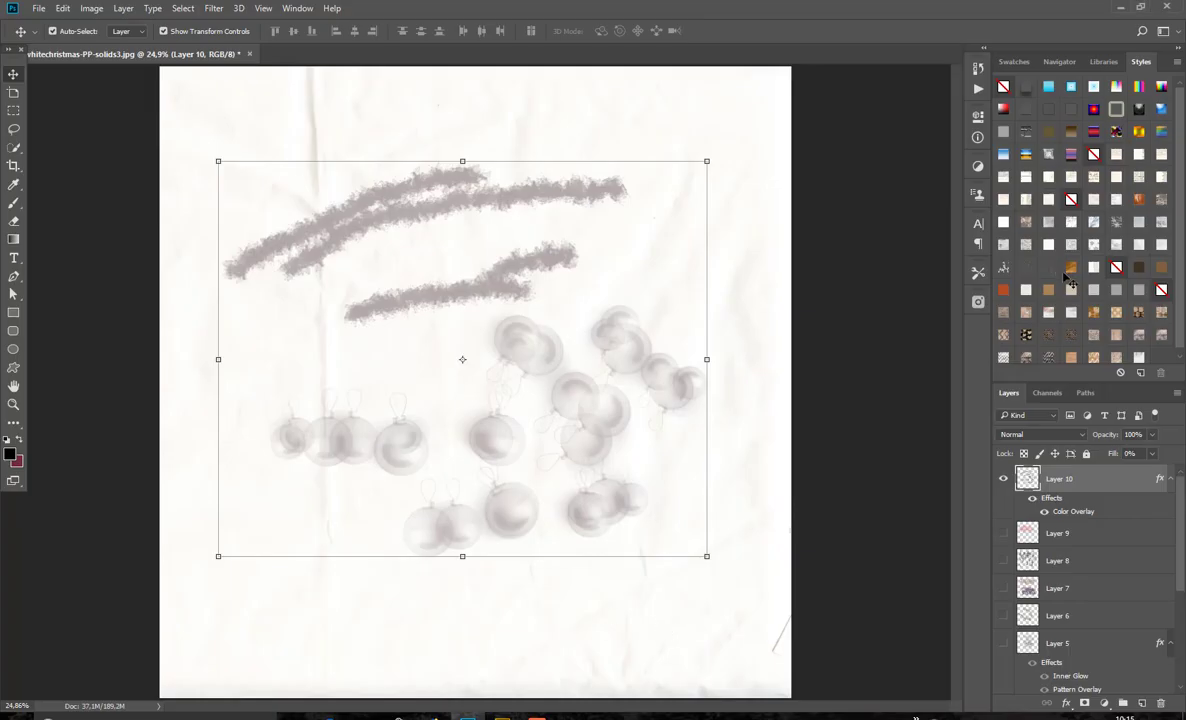
left_click_drag(1180, 280, 1180, 358)
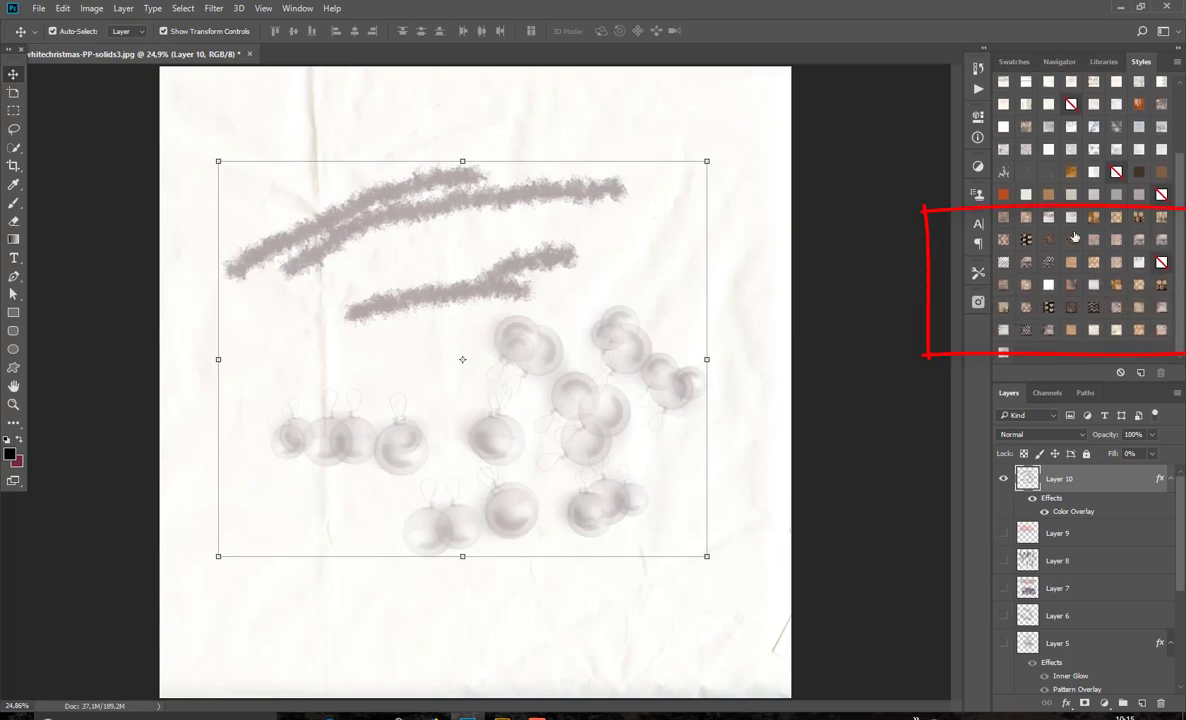
Hide Layer 10, paint a large black patch across the paper's centre on a new layer with Soft Round 300 pixels, and shift it slightly up-left.
left_click(1004, 480)
left_click(1142, 704)
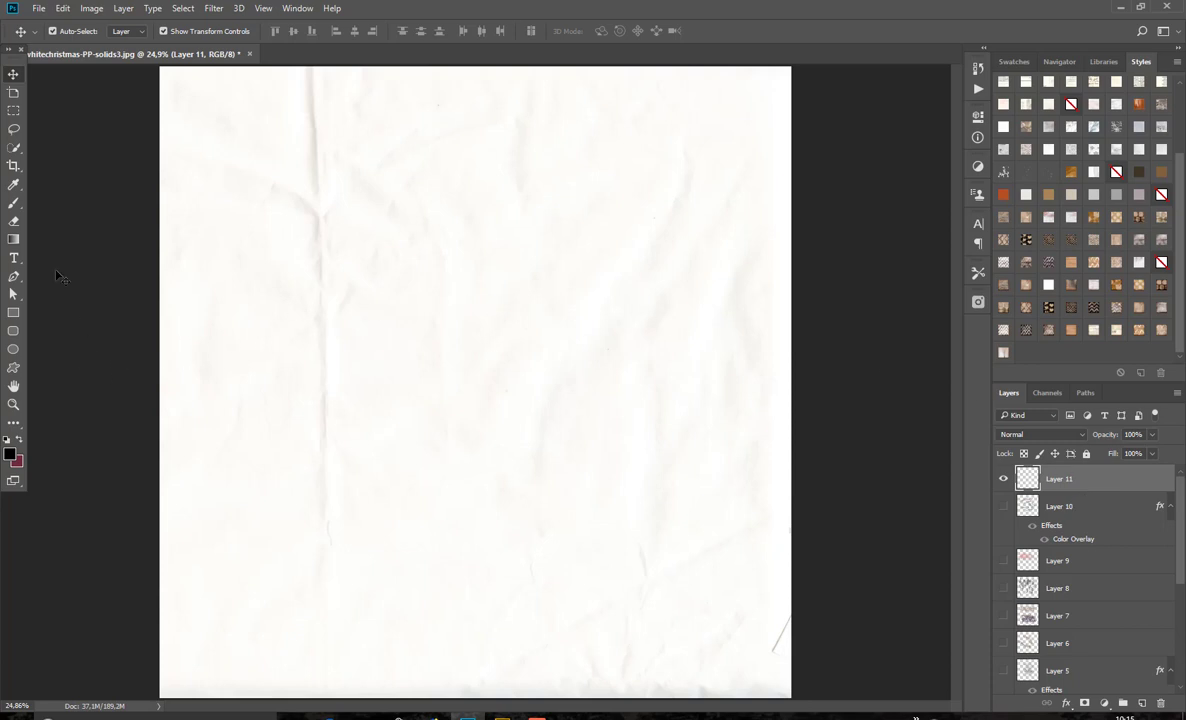
key("b")
left_click(72, 33)
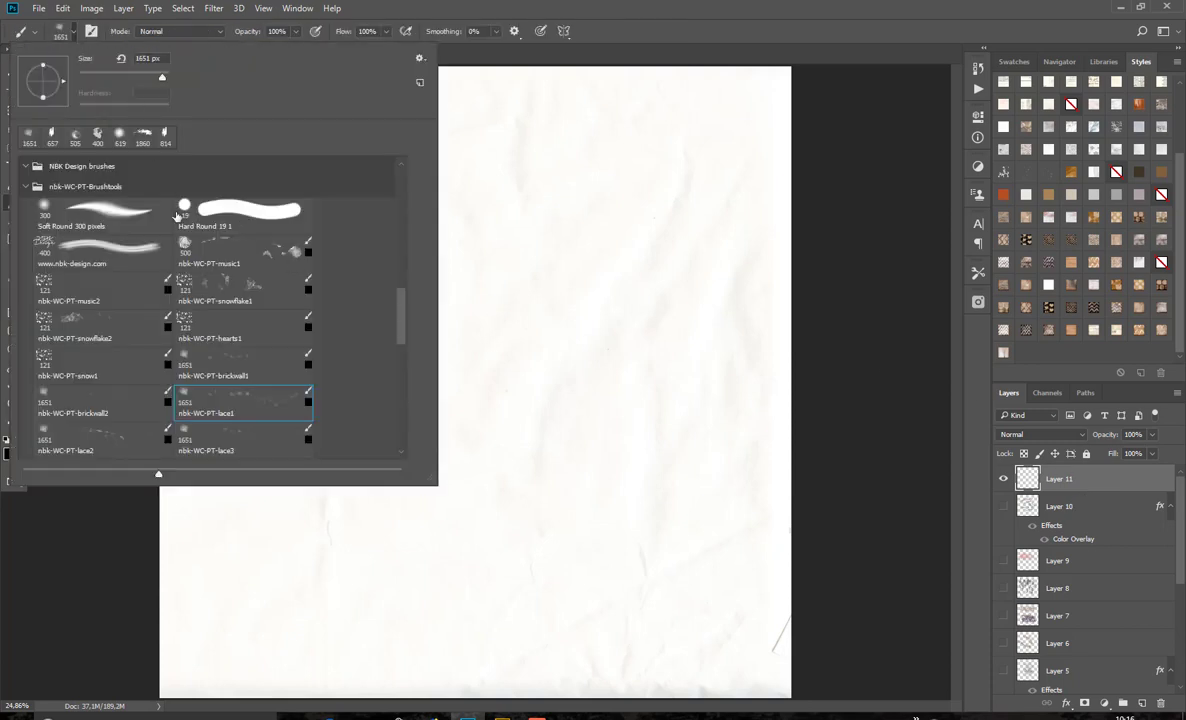
left_click(80, 216)
left_click(548, 6)
left_click_drag(384, 259, 635, 340)
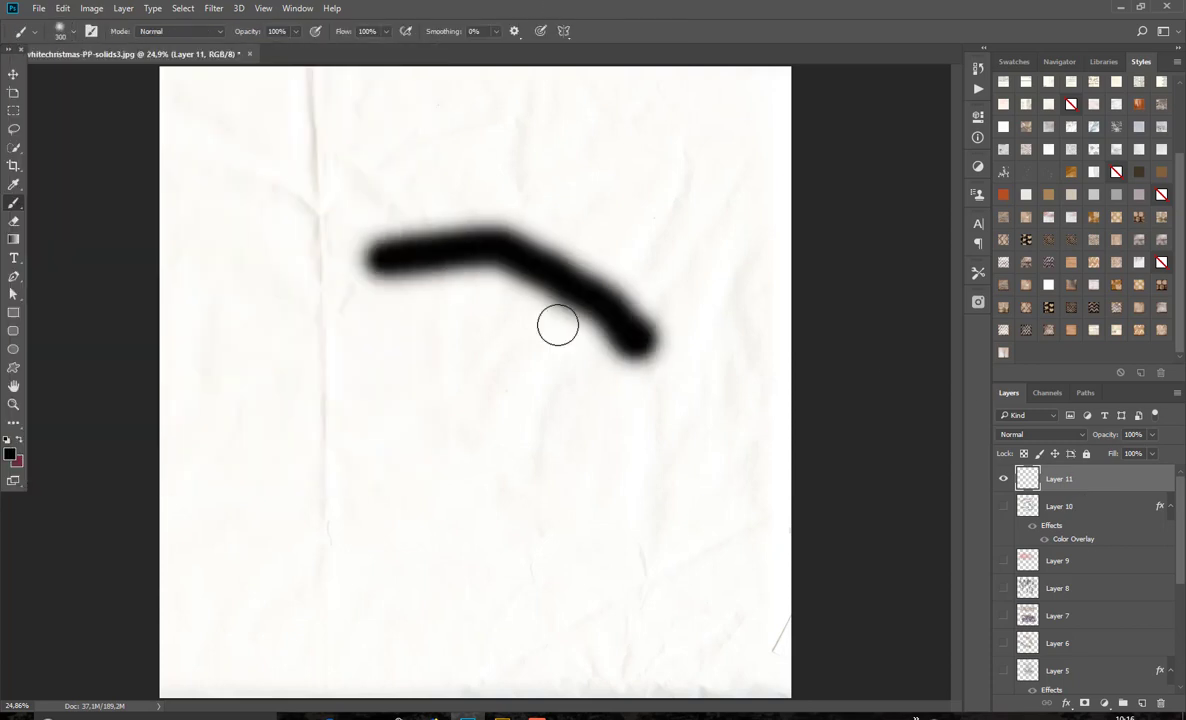
mouse_move(557, 325)
left_mouse_down()
mouse_move(383, 271)
mouse_move(509, 287)
mouse_move(552, 307)
mouse_move(611, 363)
mouse_move(385, 287)
mouse_move(623, 397)
mouse_move(476, 322)
mouse_move(368, 313)
mouse_move(645, 432)
mouse_move(404, 343)
mouse_move(643, 486)
mouse_move(449, 377)
mouse_move(366, 370)
mouse_move(591, 485)
mouse_move(465, 352)
mouse_move(392, 343)
mouse_move(377, 354)
mouse_move(542, 470)
mouse_move(527, 451)
mouse_move(357, 372)
mouse_move(491, 441)
mouse_move(442, 416)
left_mouse_up()
left_click(13, 75)
mouse_move(546, 401)
left_mouse_down()
mouse_move(522, 396)
mouse_move(509, 372)
left_mouse_up()
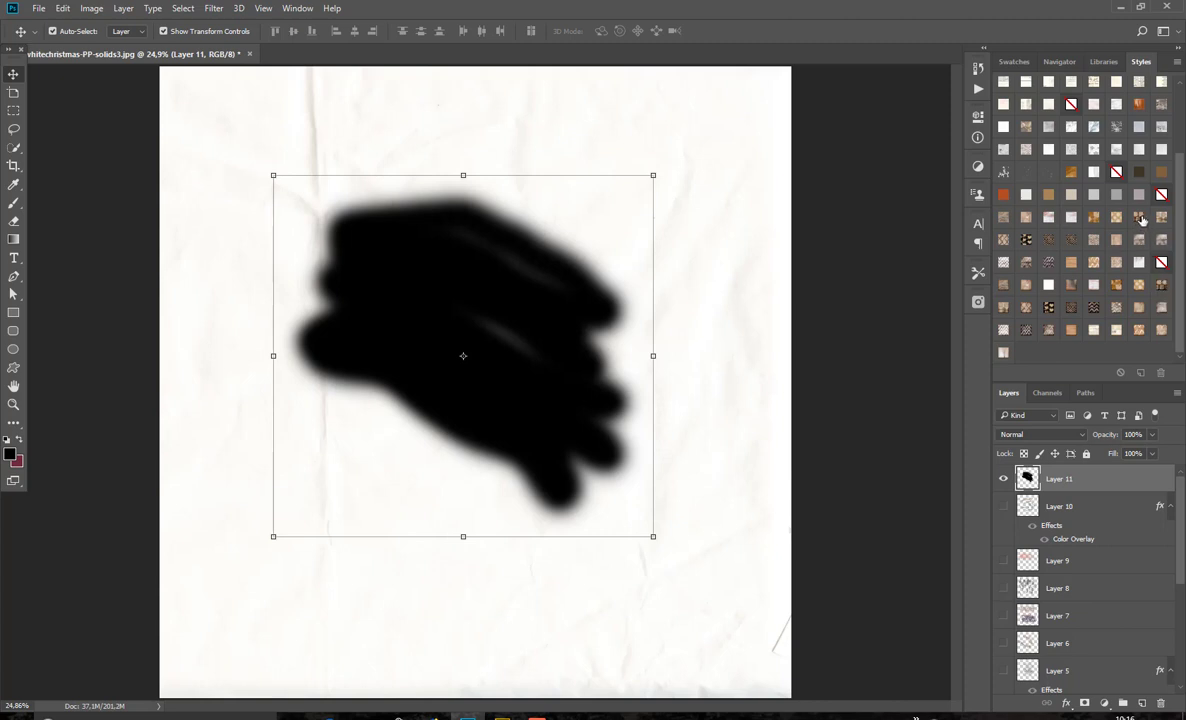
Apply the wood-circle and tan polka-dot wood styles to the patch on Layer 11, comparing each without and with bevel and shadow effects.
left_click(1141, 217)
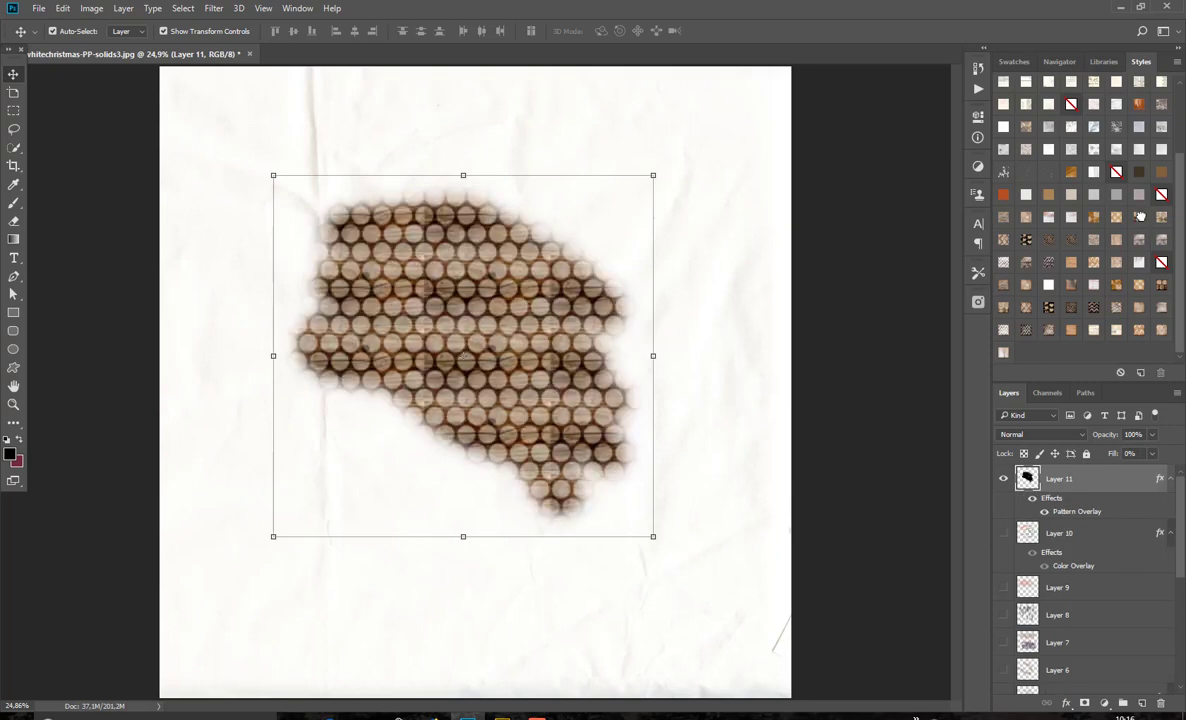
left_click(1161, 285)
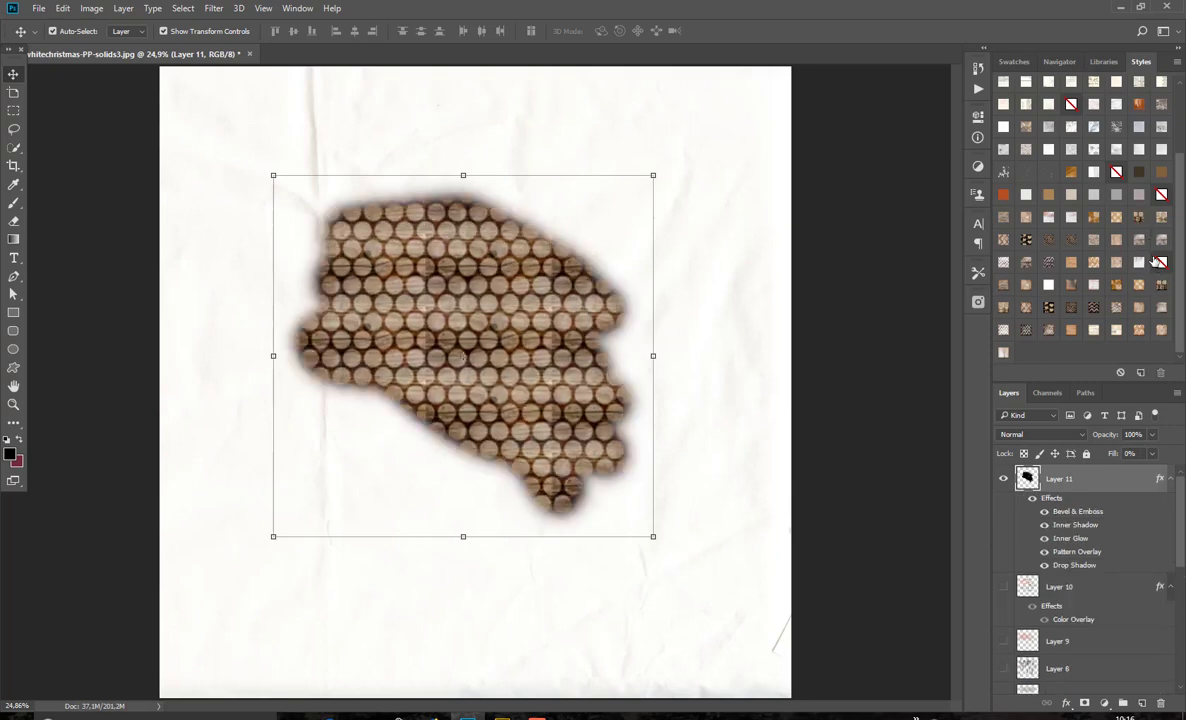
left_click(1139, 217)
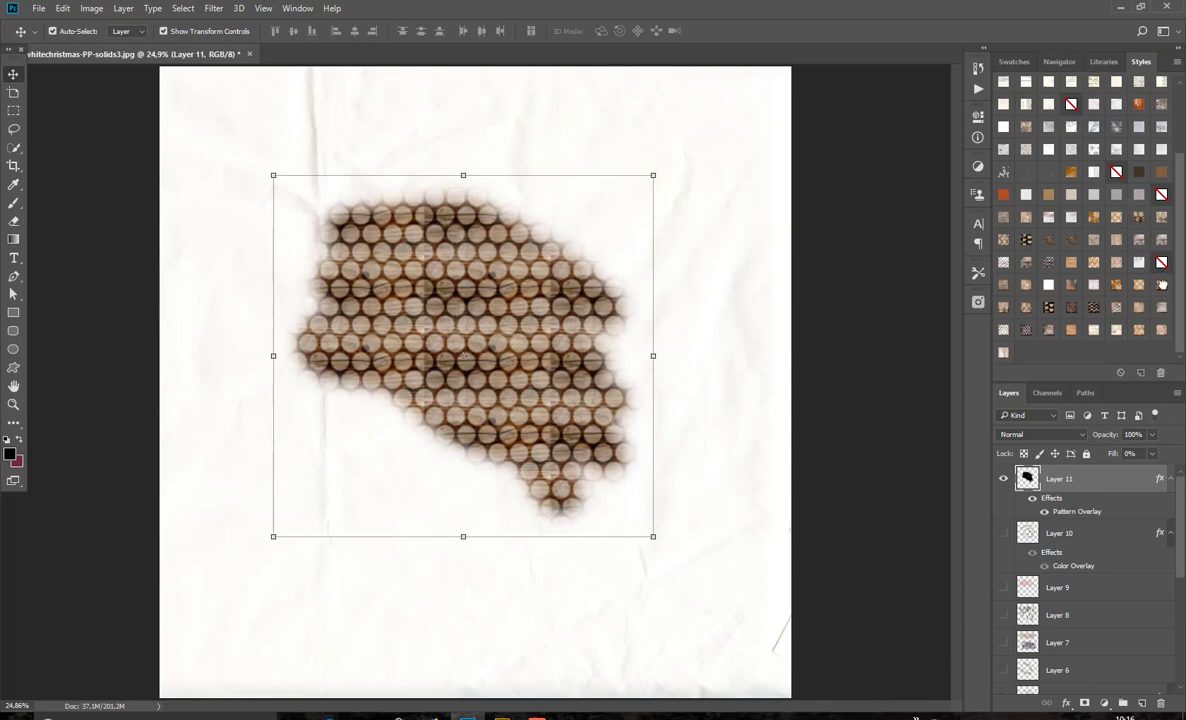
left_click(1162, 286)
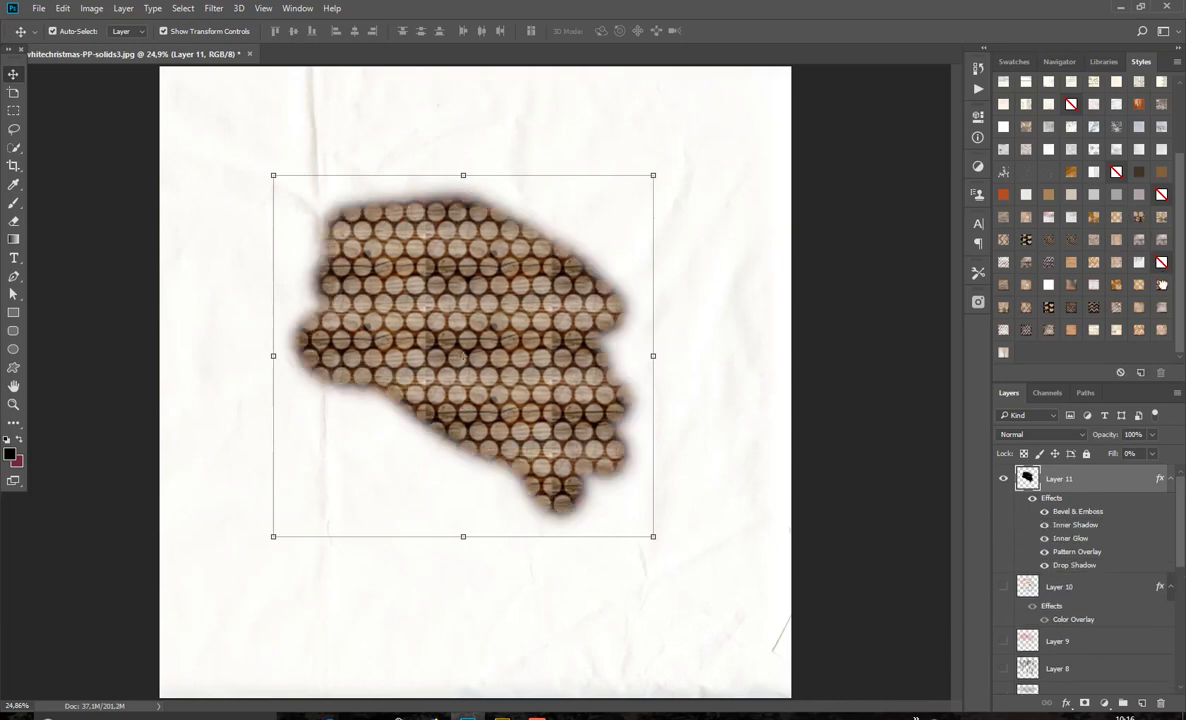
left_click(1117, 218)
left_click(1138, 285)
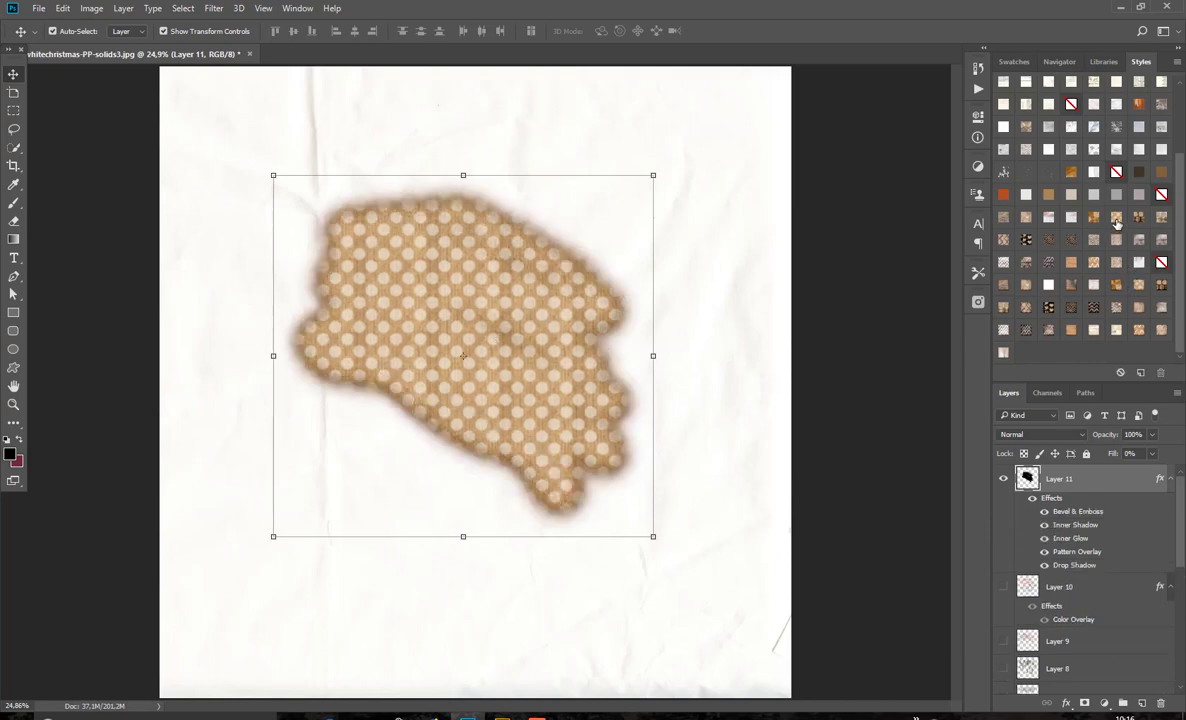
left_click(1032, 208)
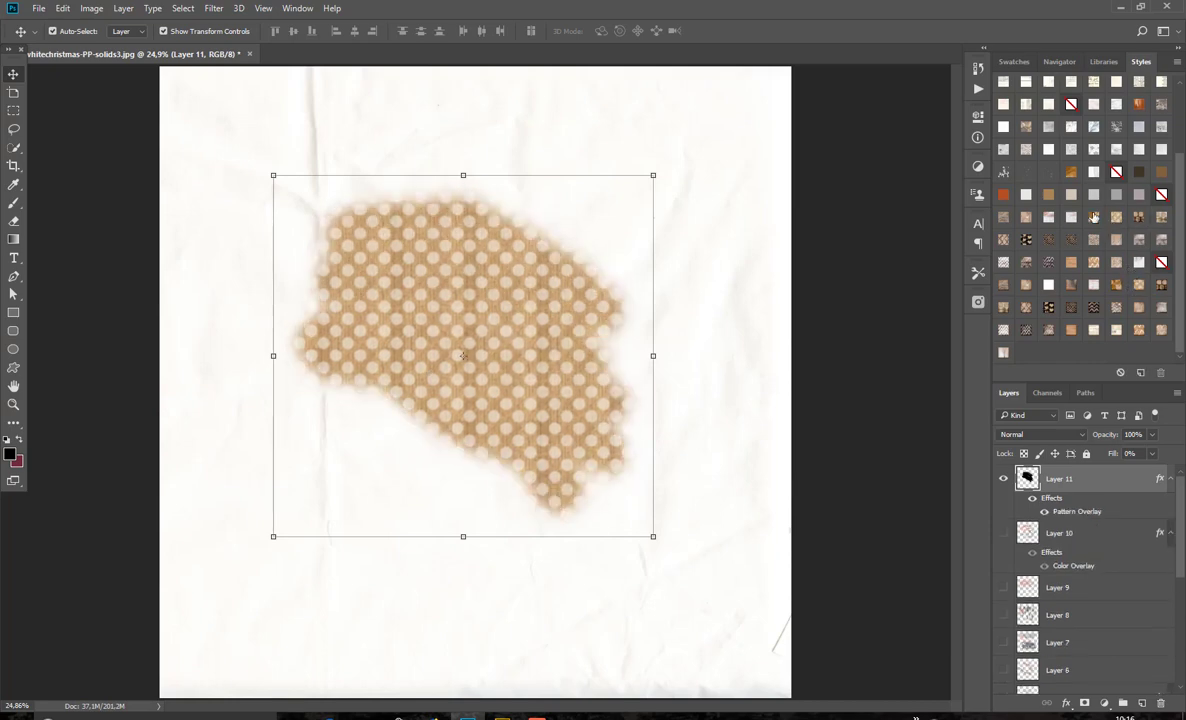
Apply the dotted plank, wavy wood grain and painted-wood styles, plus the newsprint style with bevel and shadow effects, to Layer 11.
left_click(1024, 216)
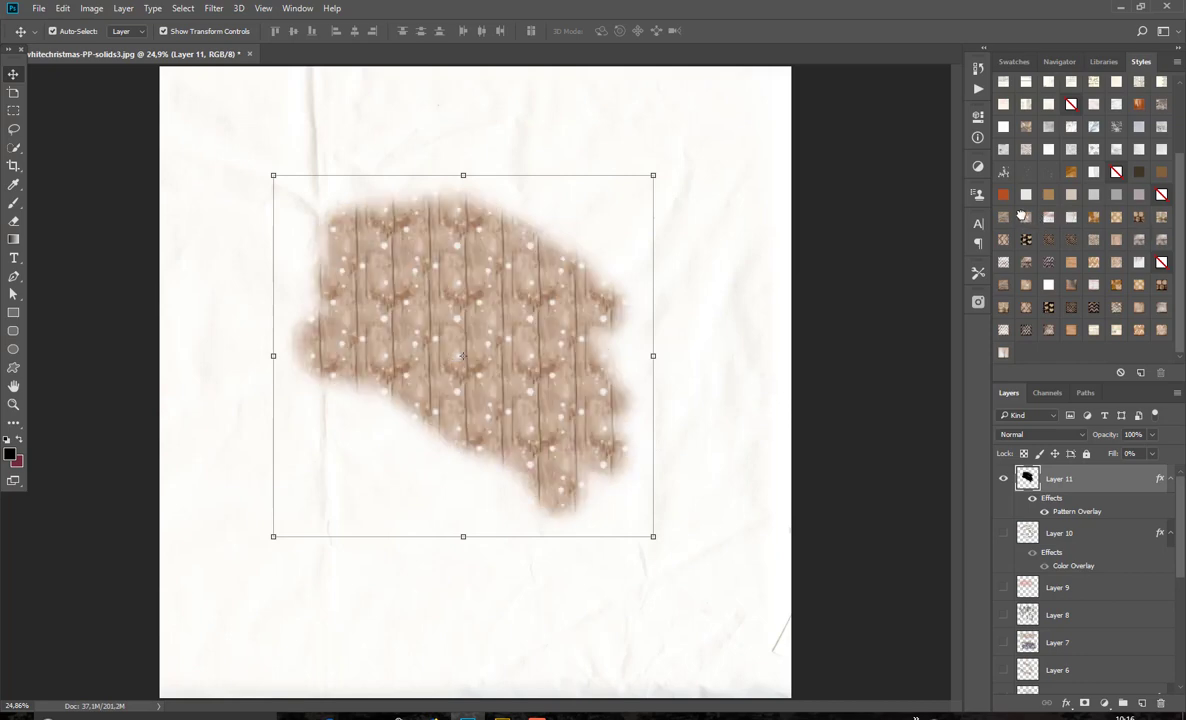
left_click(1005, 219)
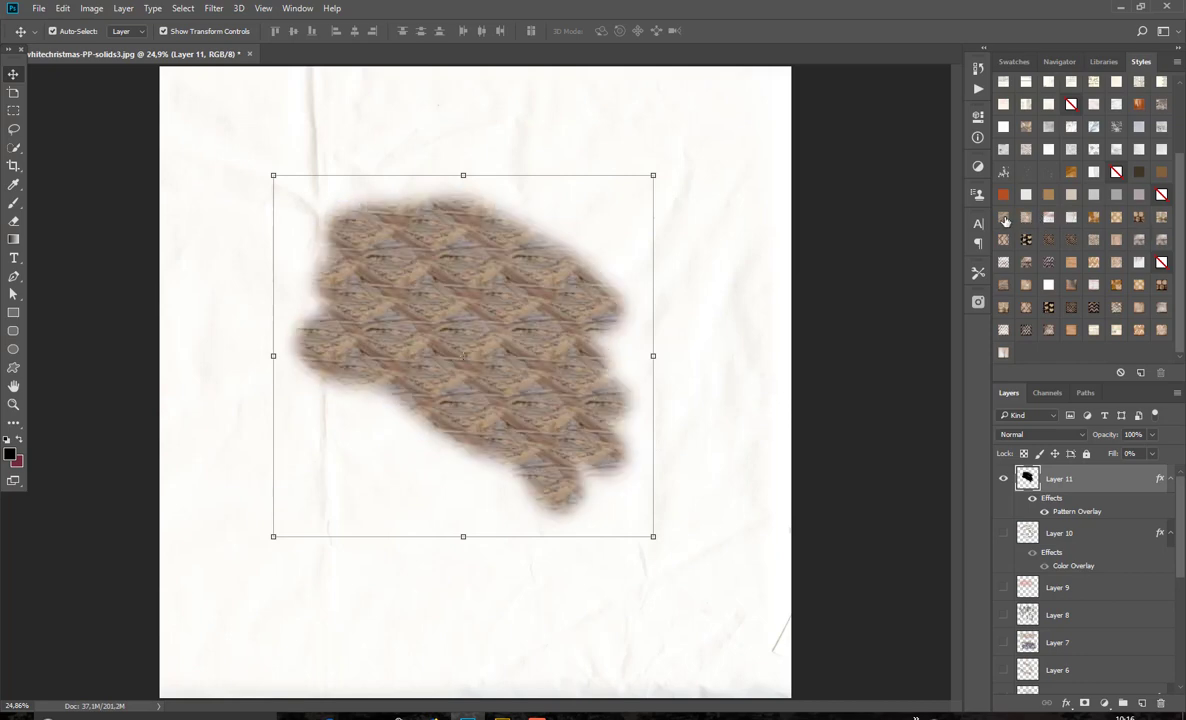
left_click(1068, 218)
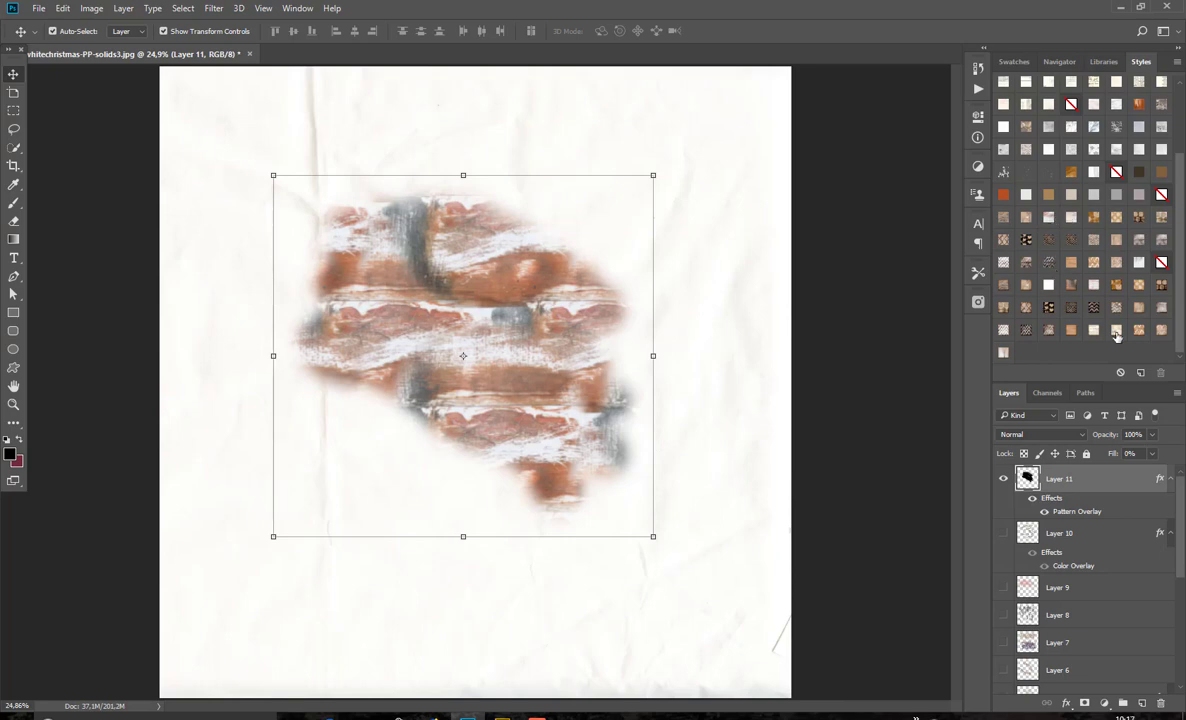
left_click(1116, 331)
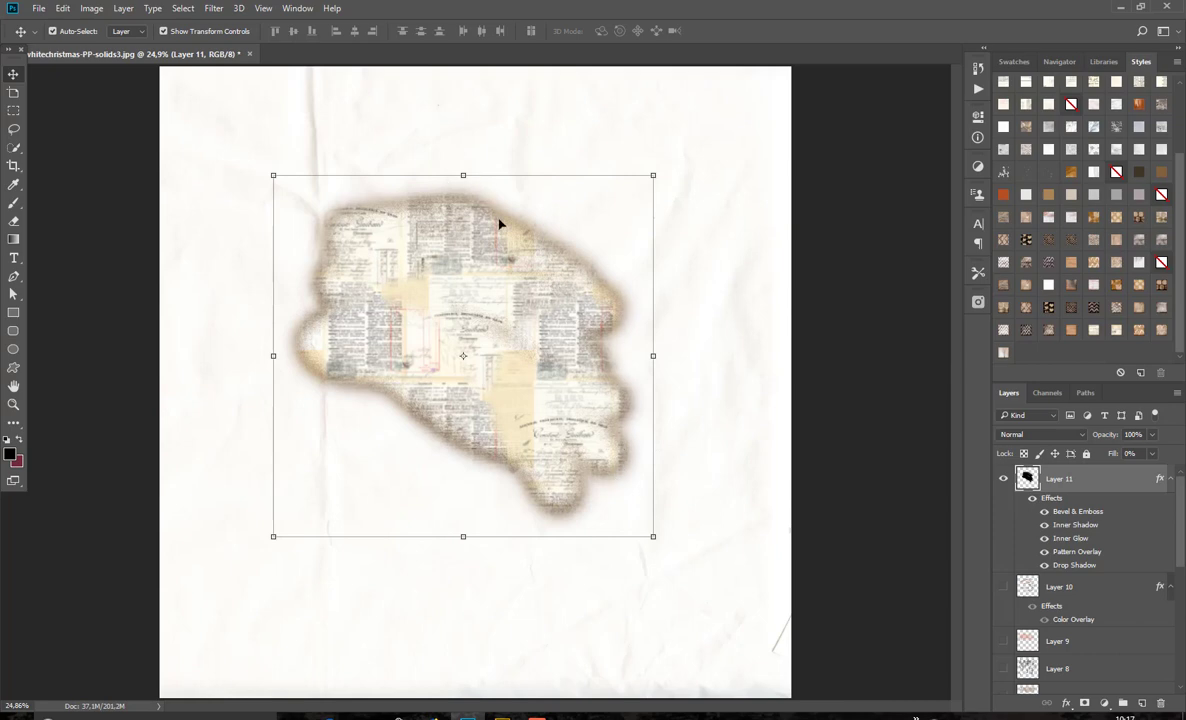
Apply the black-and-tan heart style to Layer 11 without and with effects, and move the patch slightly down-left.
left_click(1027, 241)
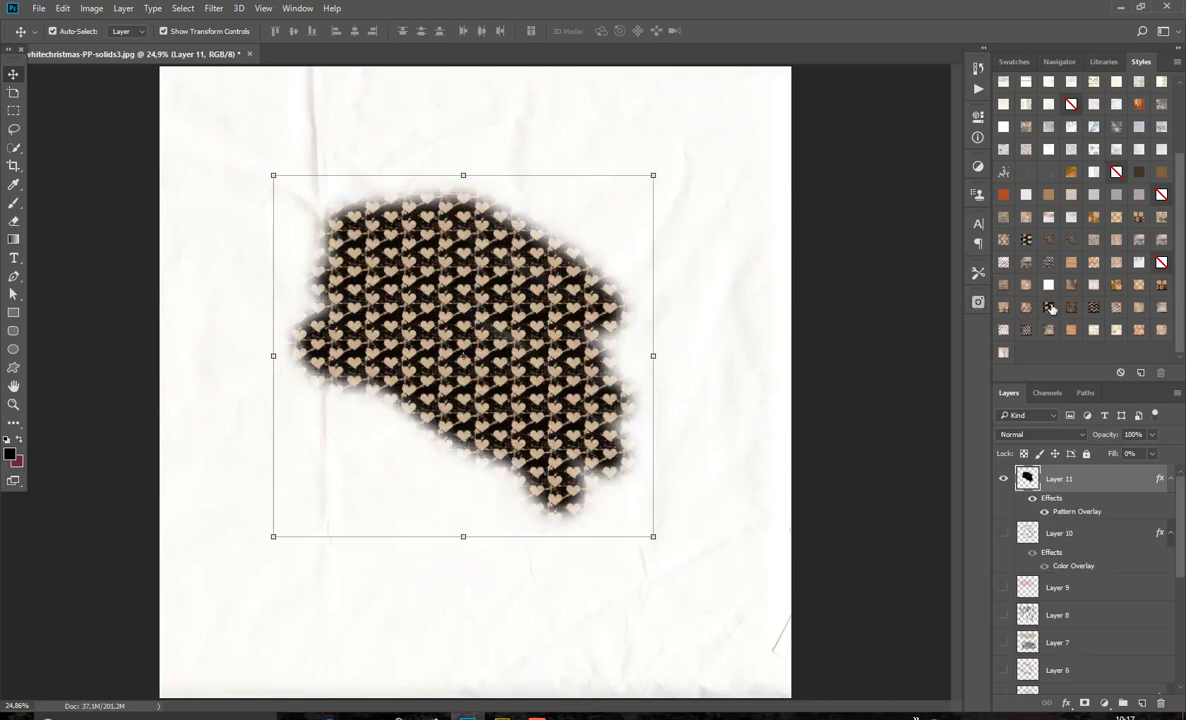
left_click(1049, 309)
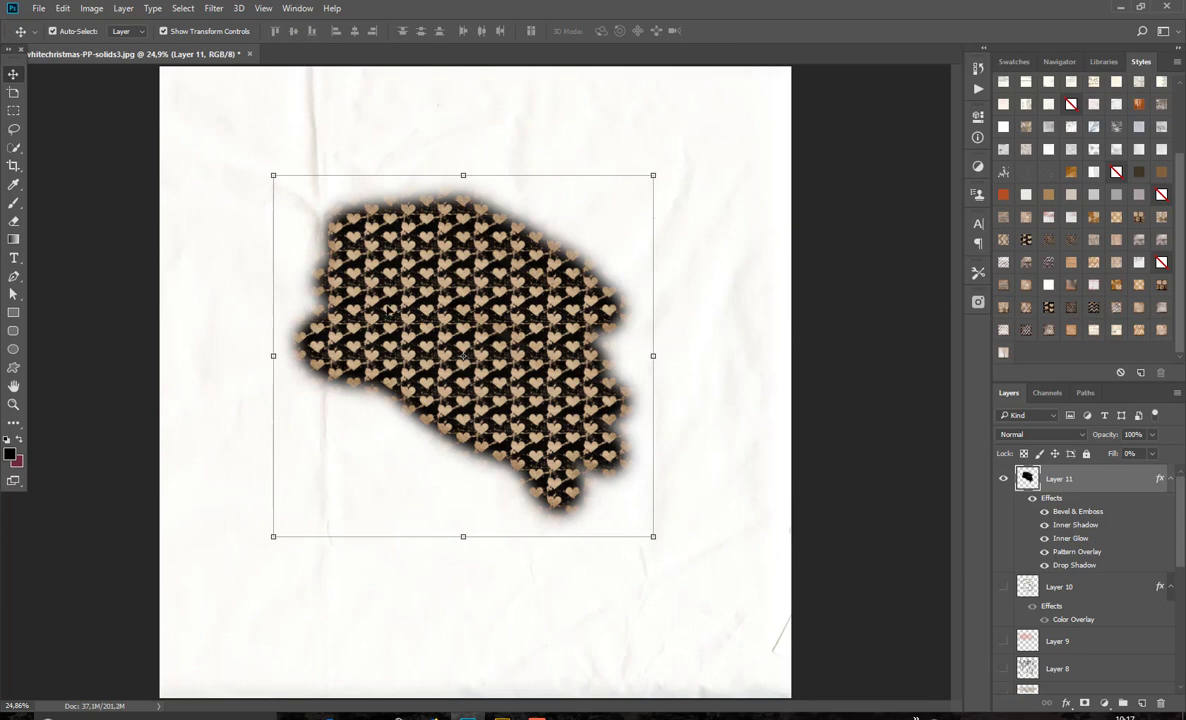
mouse_move(388, 309)
left_mouse_down()
mouse_move(415, 262)
mouse_move(410, 297)
mouse_move(373, 326)
left_mouse_up()
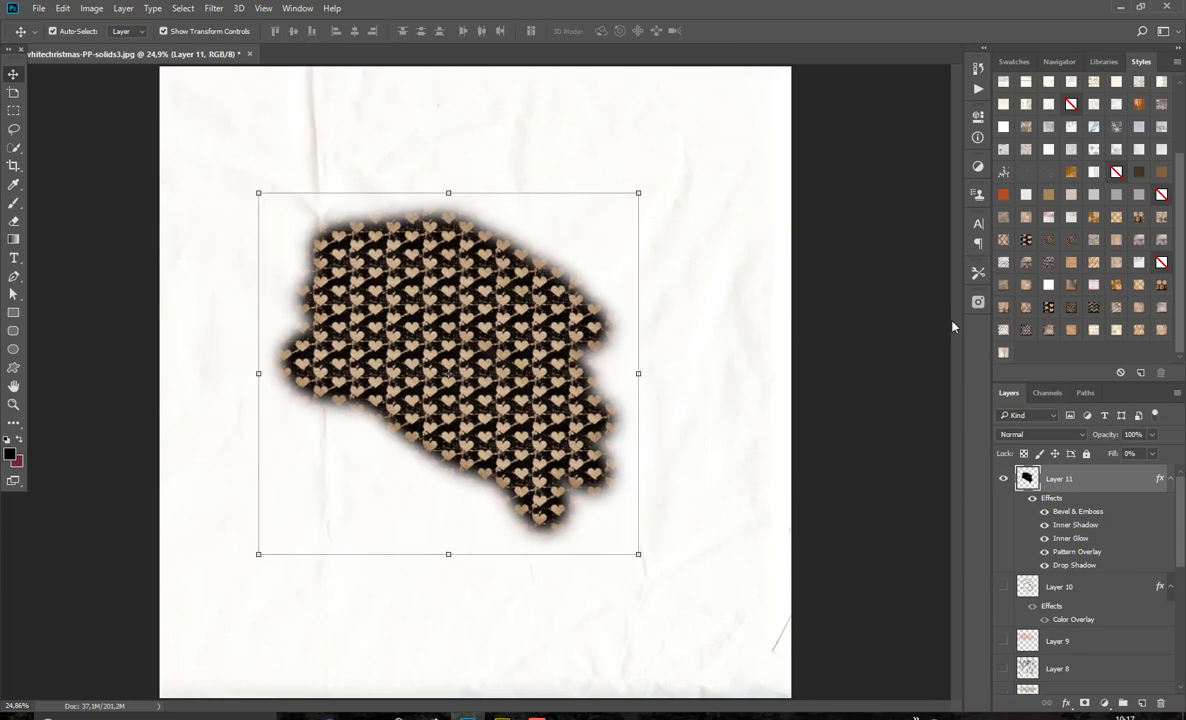
Apply the dark chevron styles with and without effects to Layer 11, finish with the light brown weave style, and reposition the patch.
left_click(1094, 307)
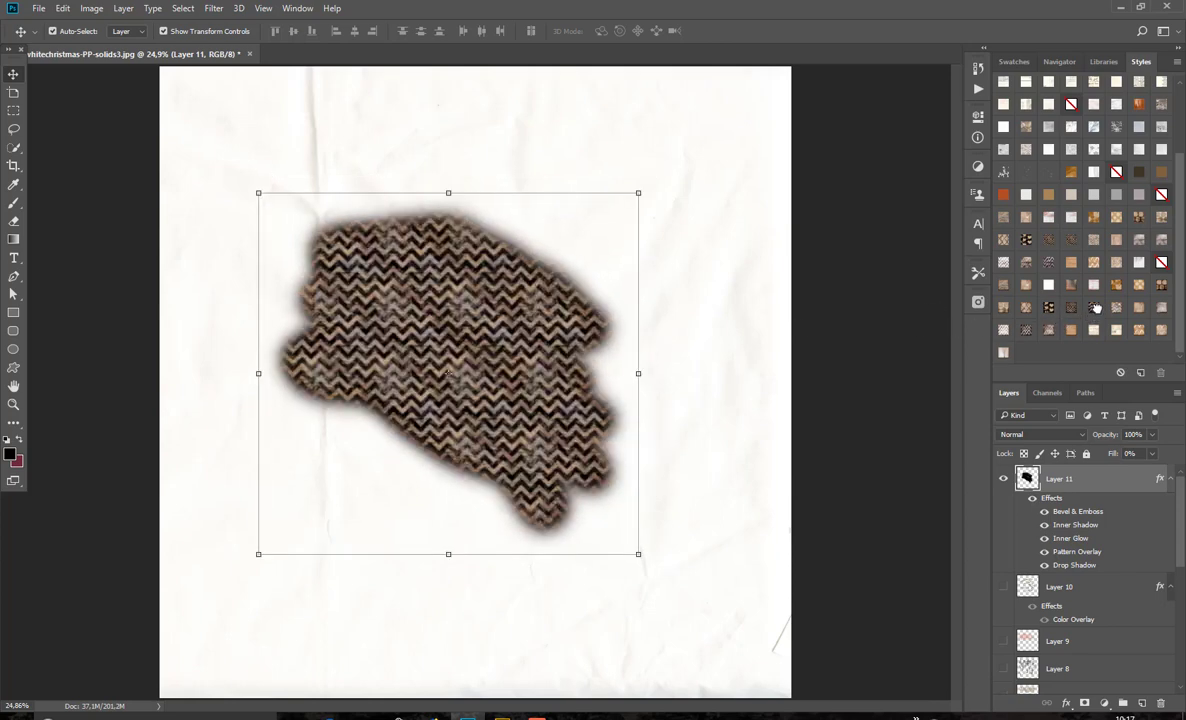
left_click(1088, 245)
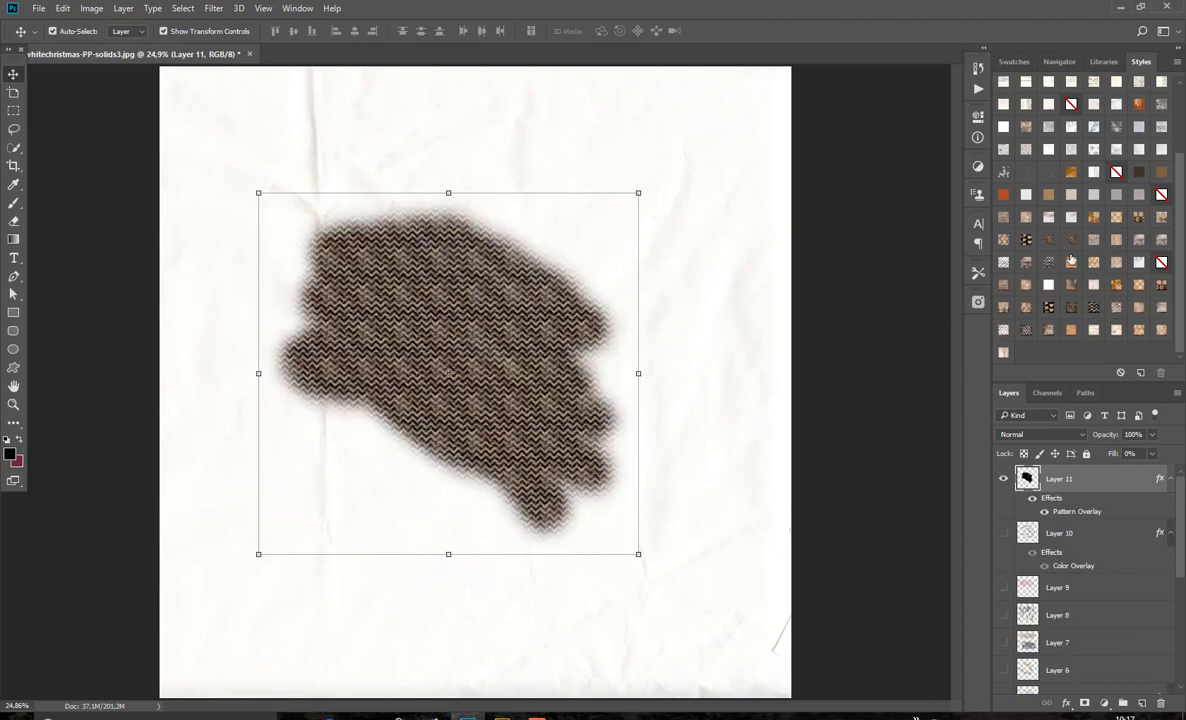
left_click(1009, 221)
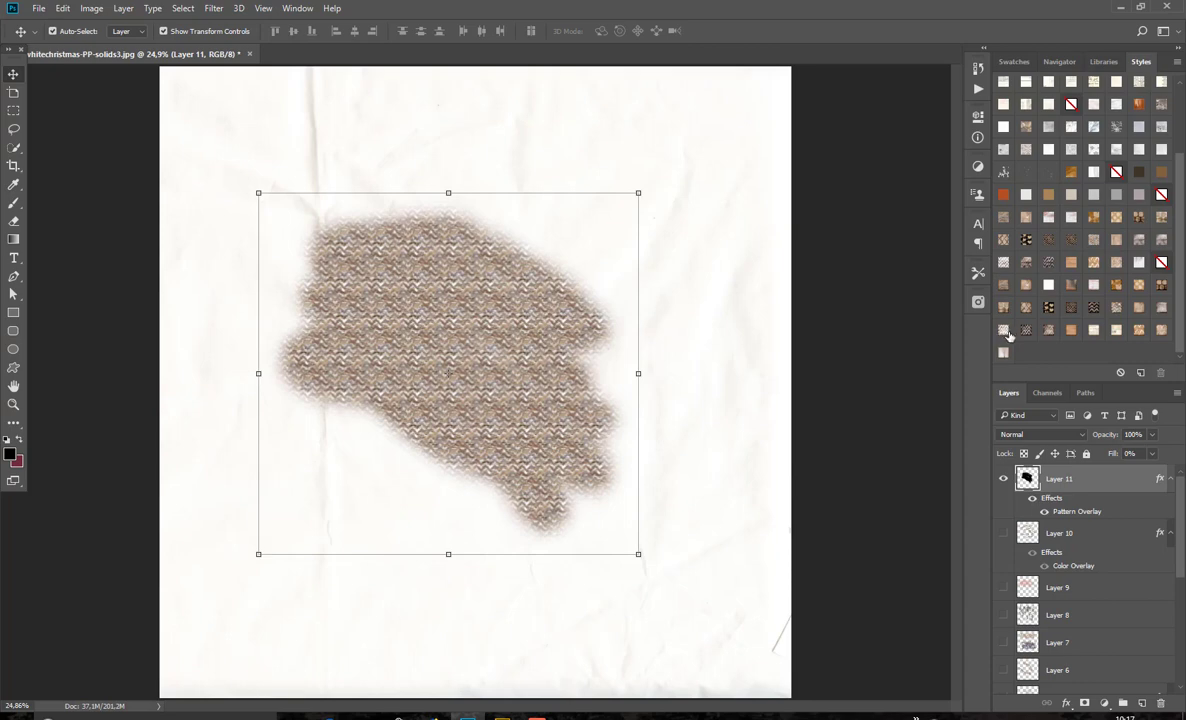
left_click_drag(453, 347, 479, 394)
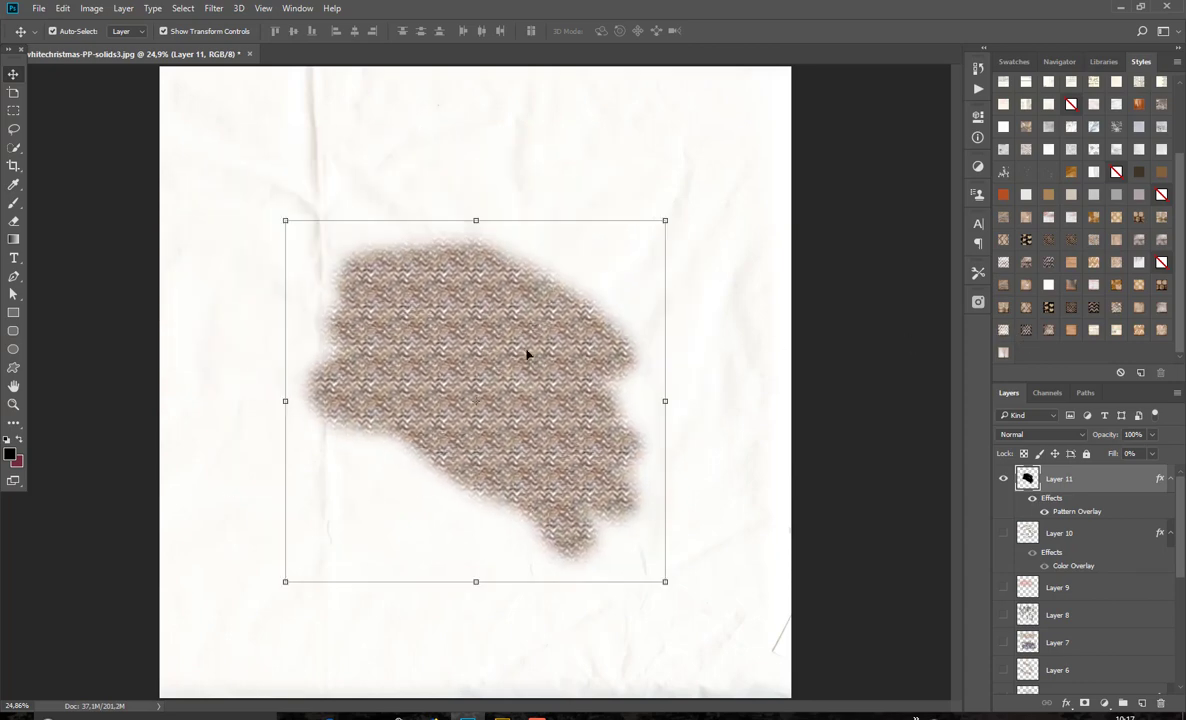
left_click_drag(527, 352, 502, 283)
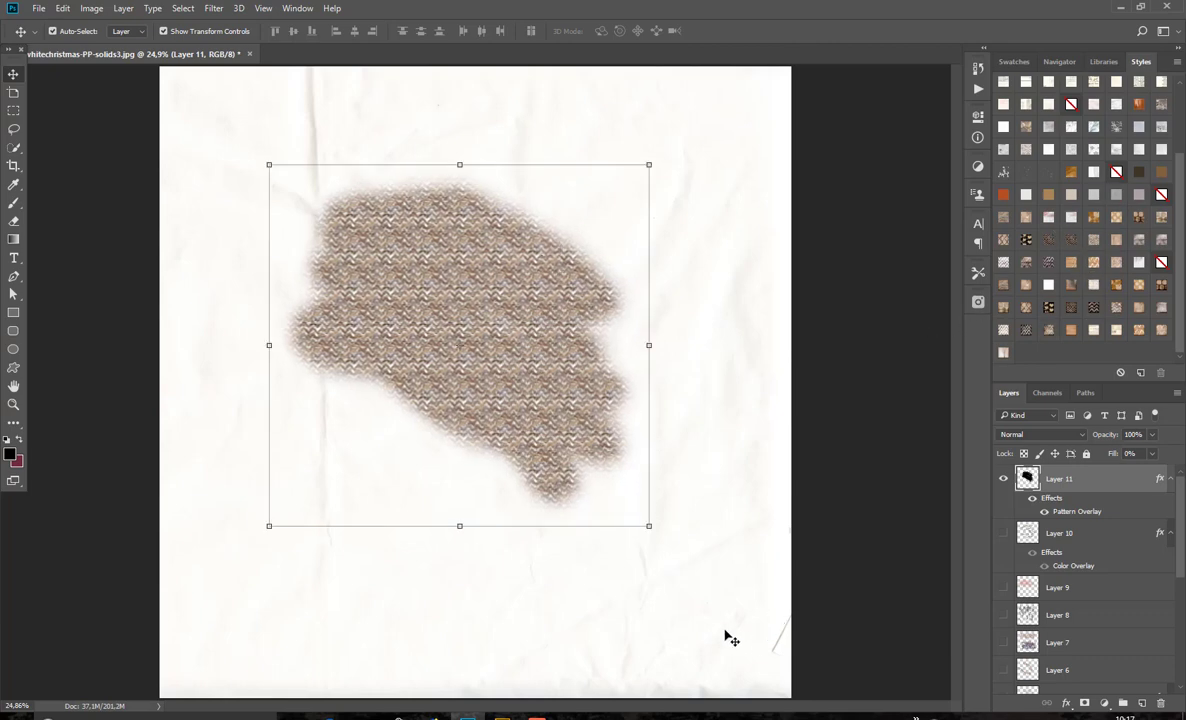
Switch to Bridge and return to the whitechristmass folder.
left_click(501, 716)
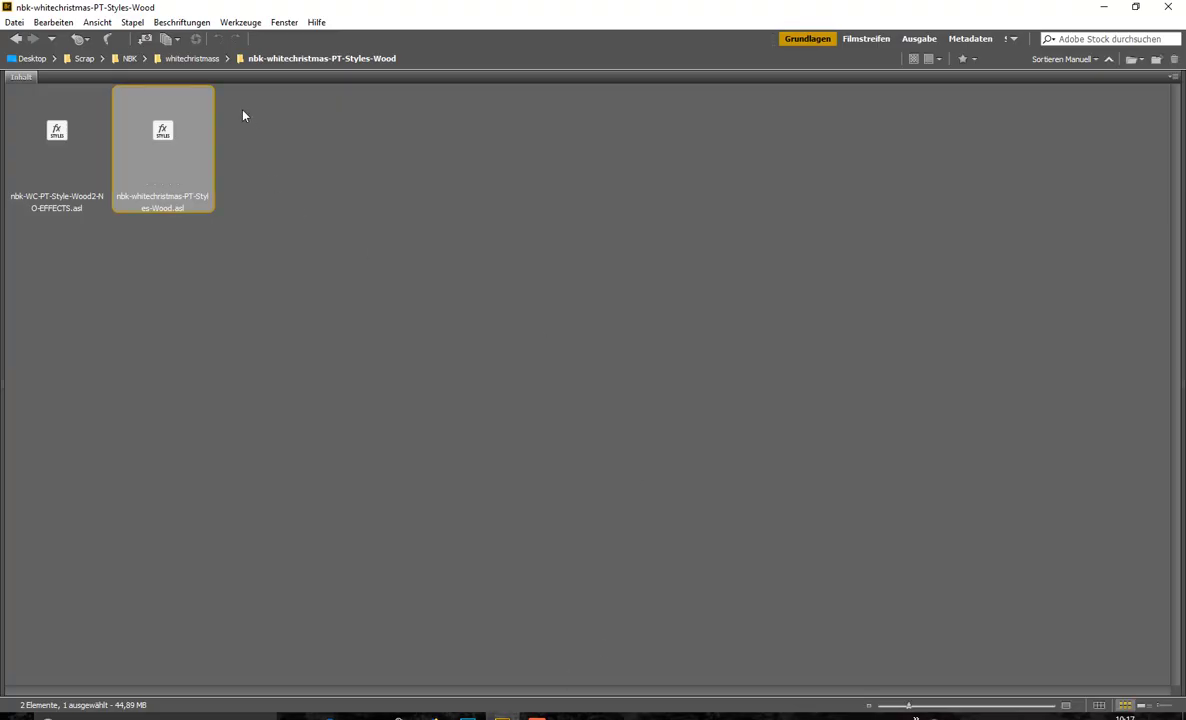
left_click(195, 58)
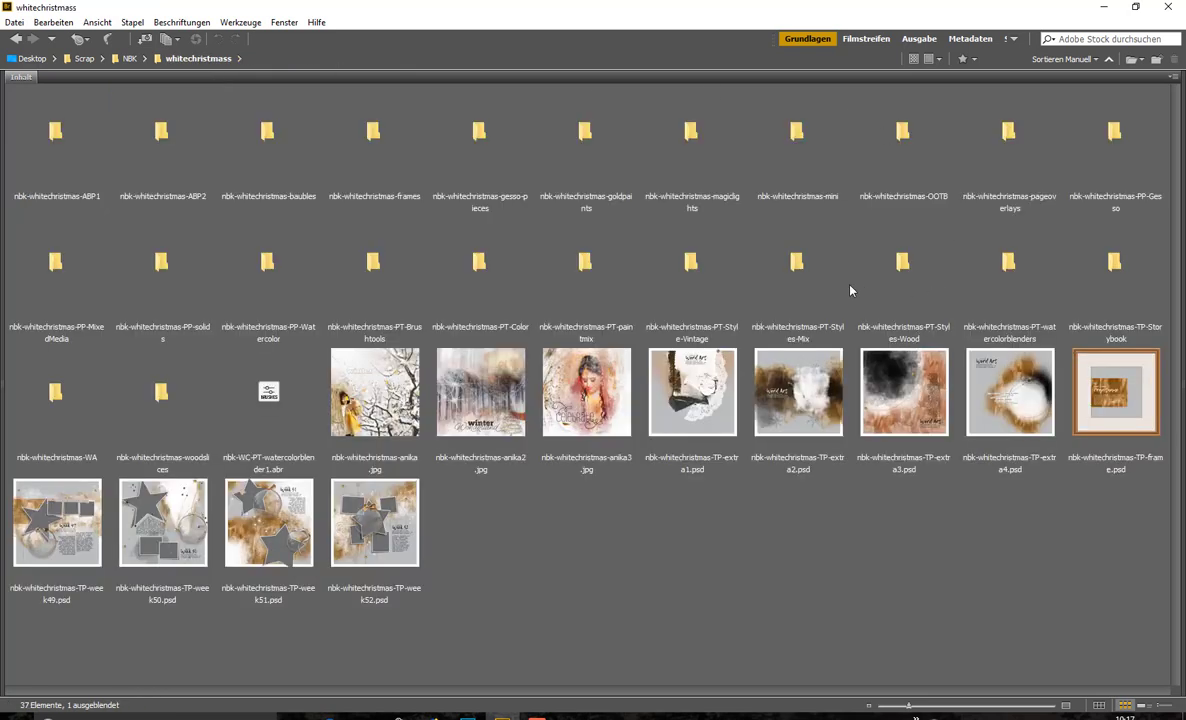